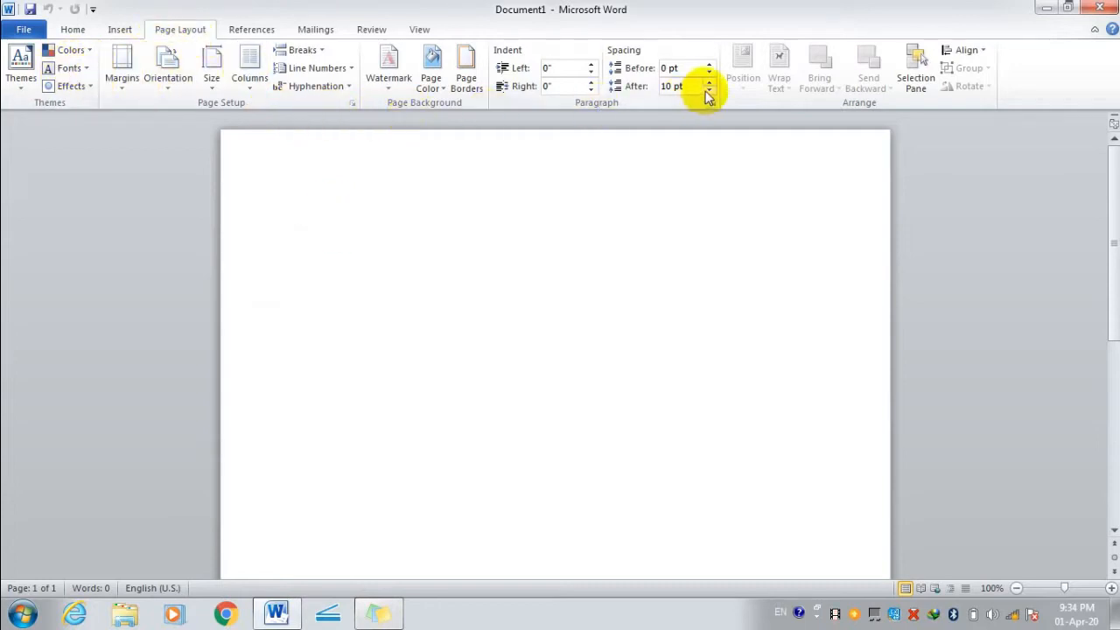
Show the built-in table of contents styles (Automatic Table 1, Automatic Table 2, Manual Table) from References.
click(250, 31)
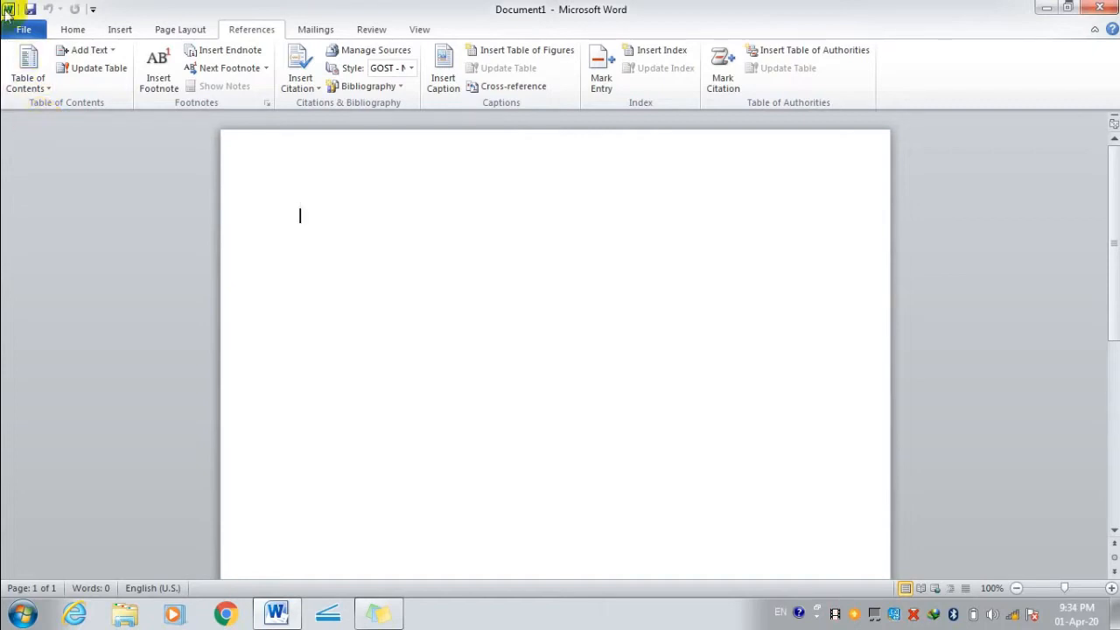
click(47, 87)
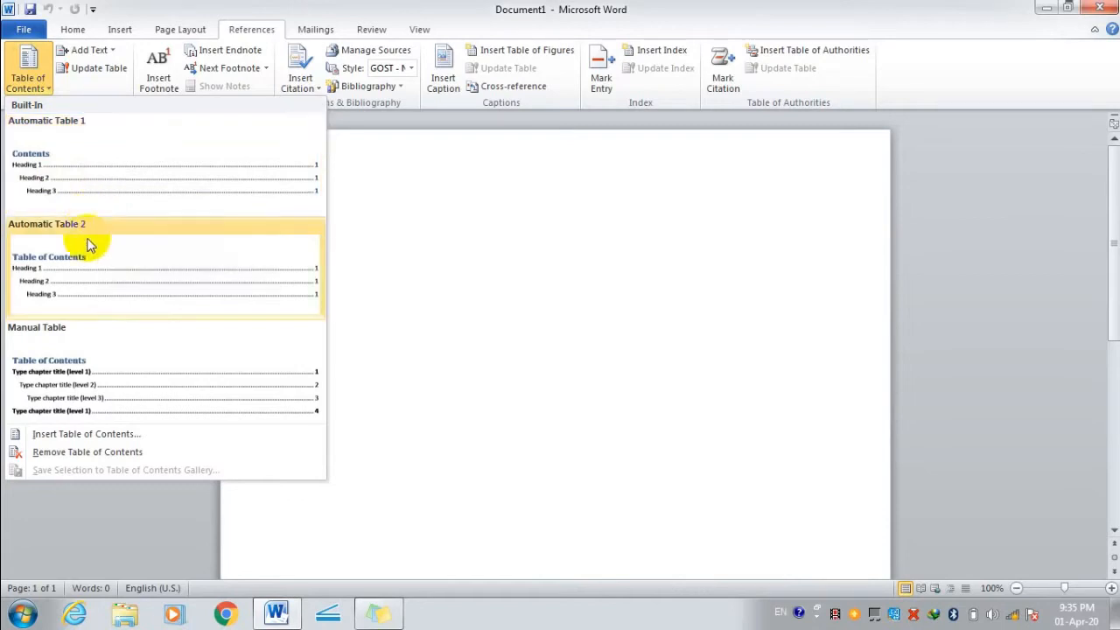
Insert a Manual Table of contents and select its first level-1 placeholder entry.
click(112, 385)
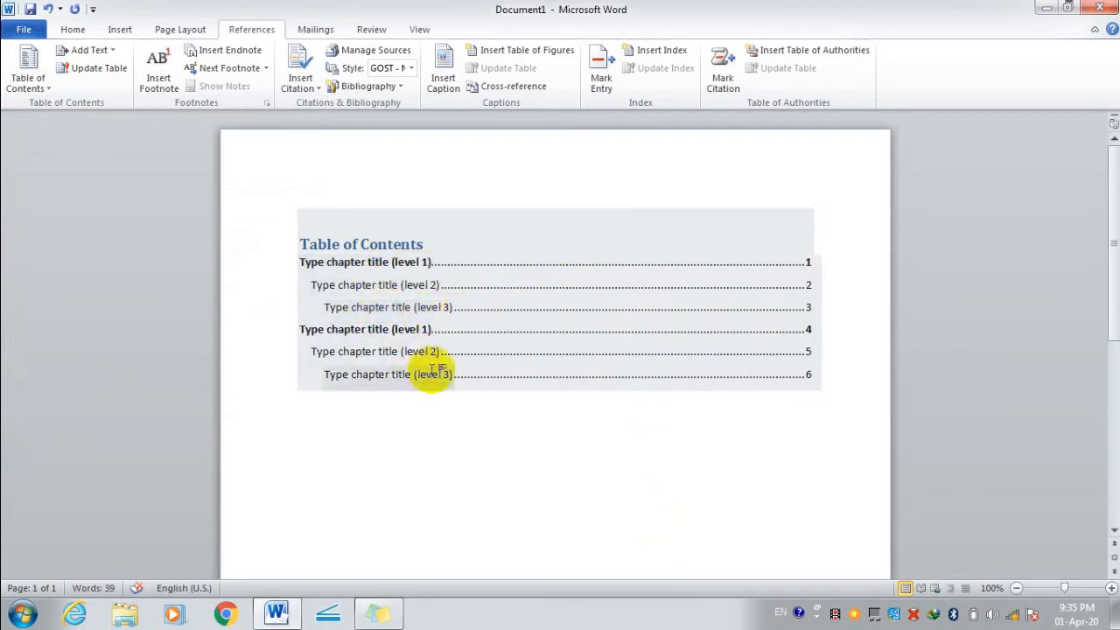
click(472, 262)
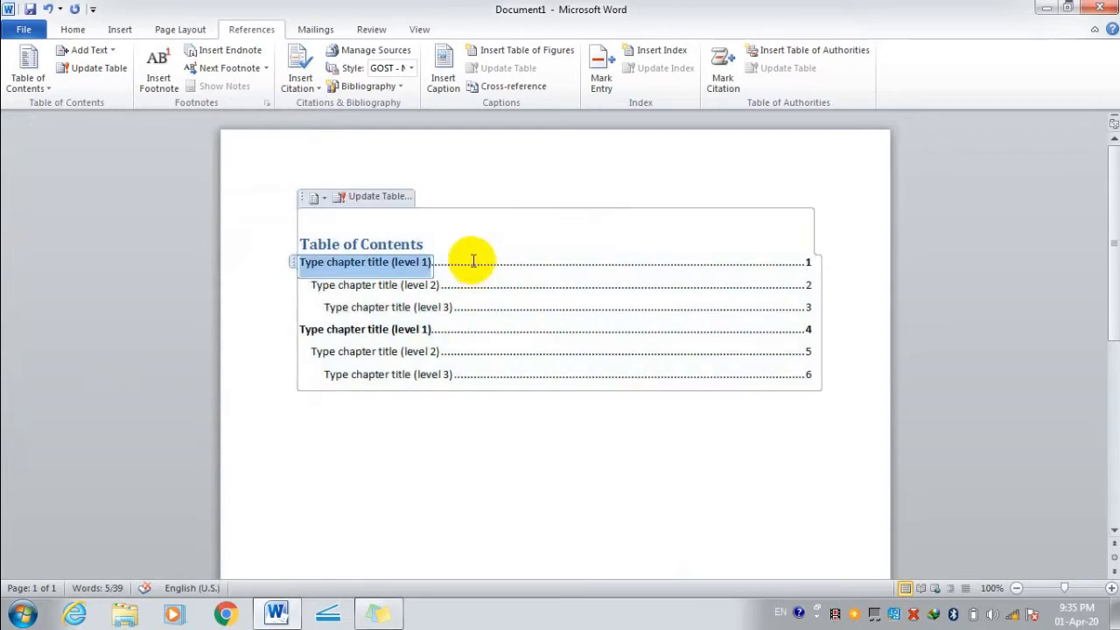
click(469, 329)
click(464, 261)
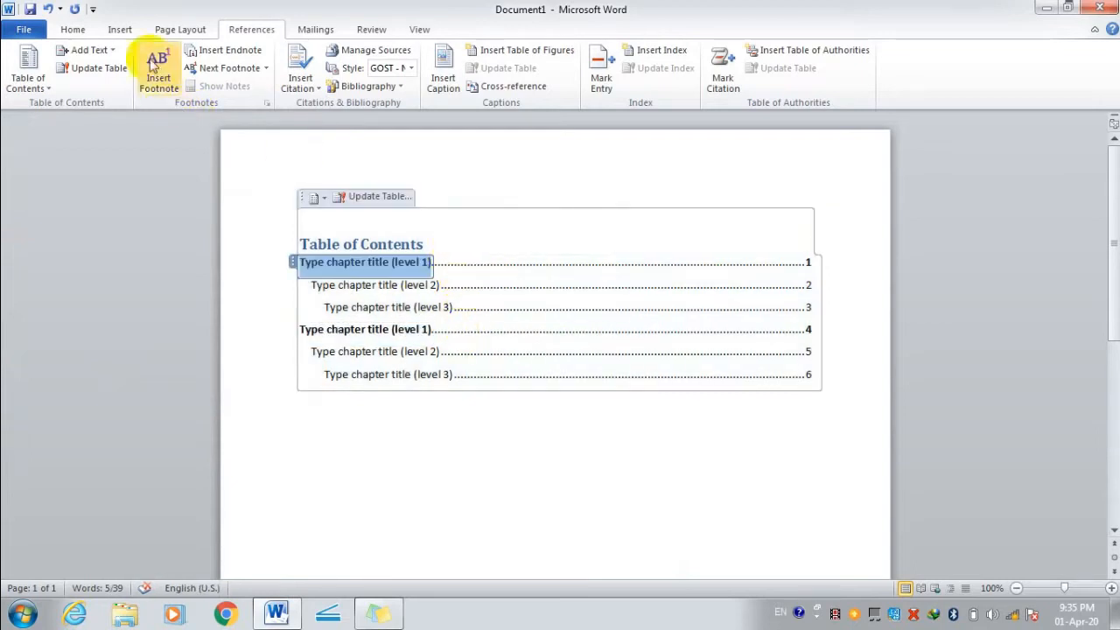
Mark the first entry as Level 1 and retype it as a person's full name.
click(114, 53)
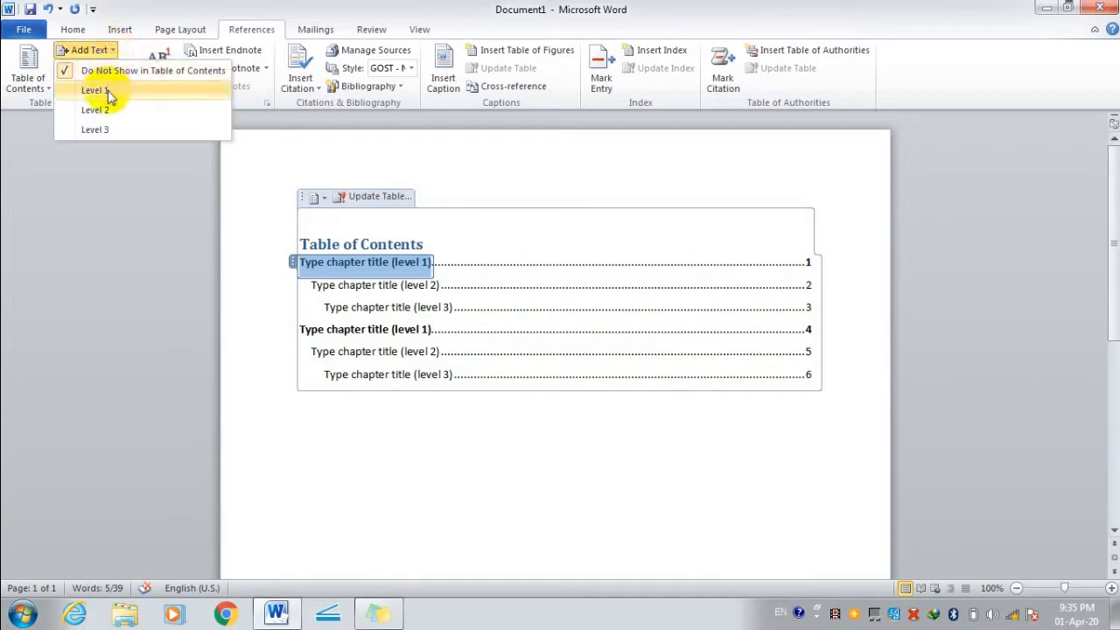
click(110, 92)
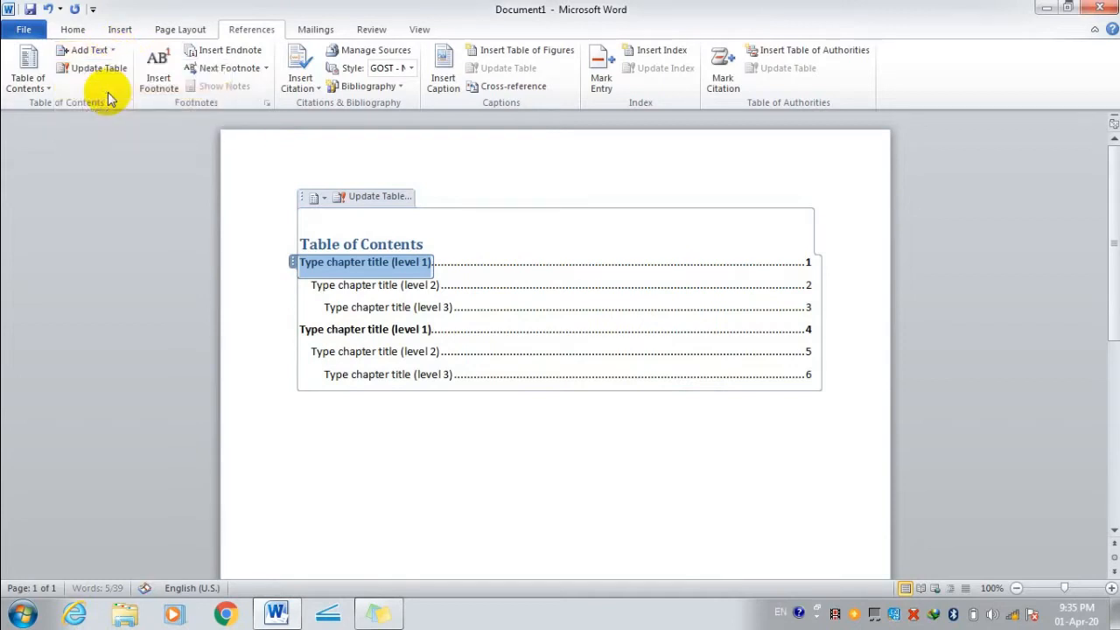
text(hghgjhgjgjgh)
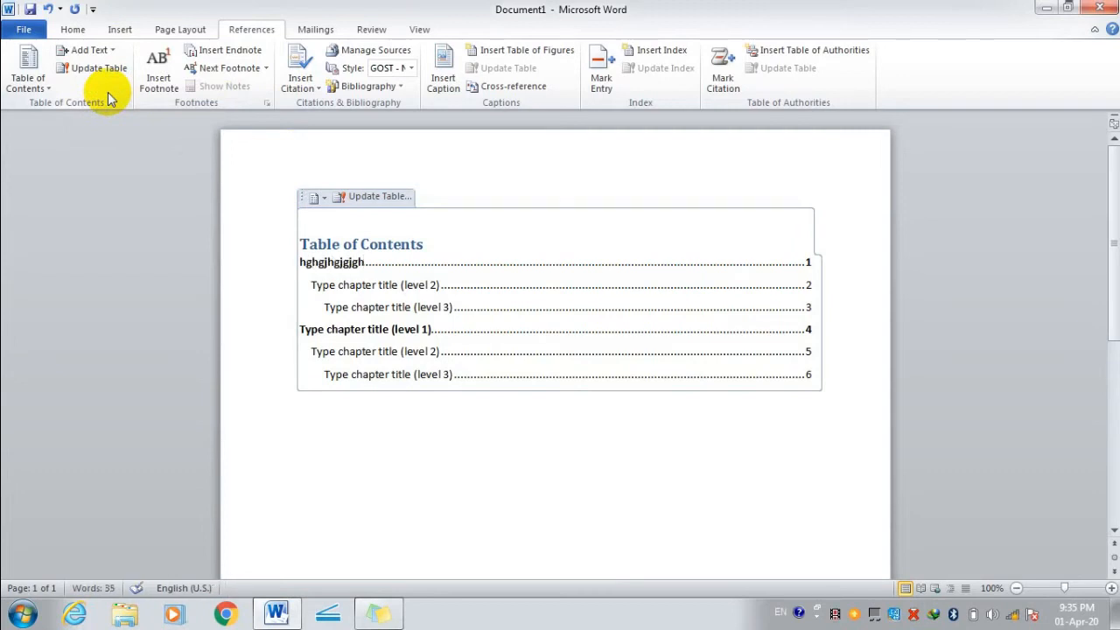
key(BackSpace)
key(BackSpace)
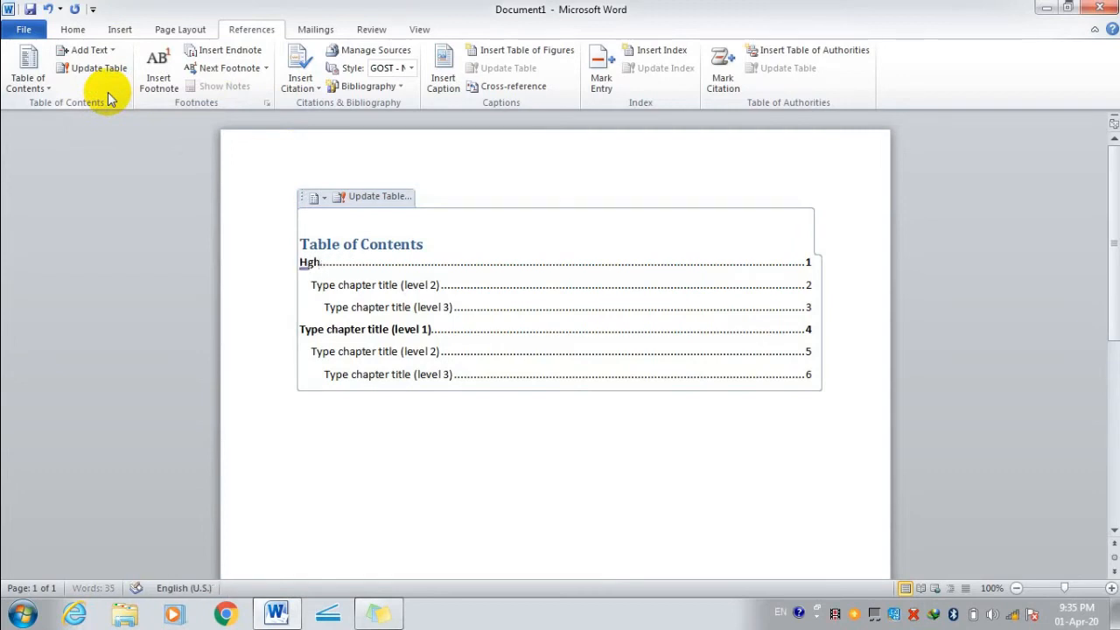
key(BackSpace)
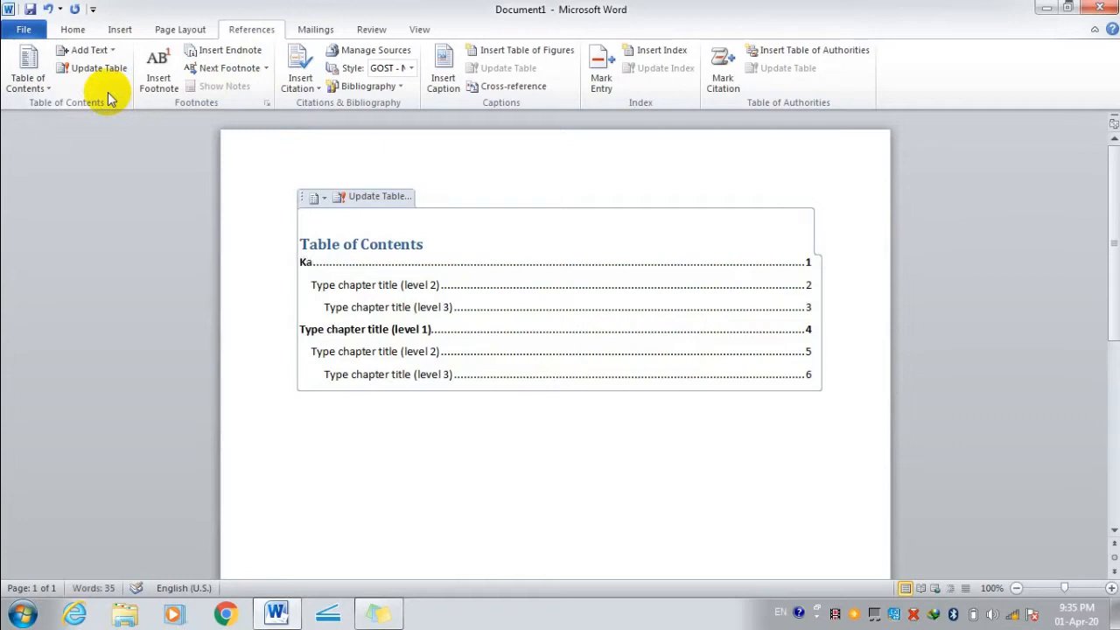
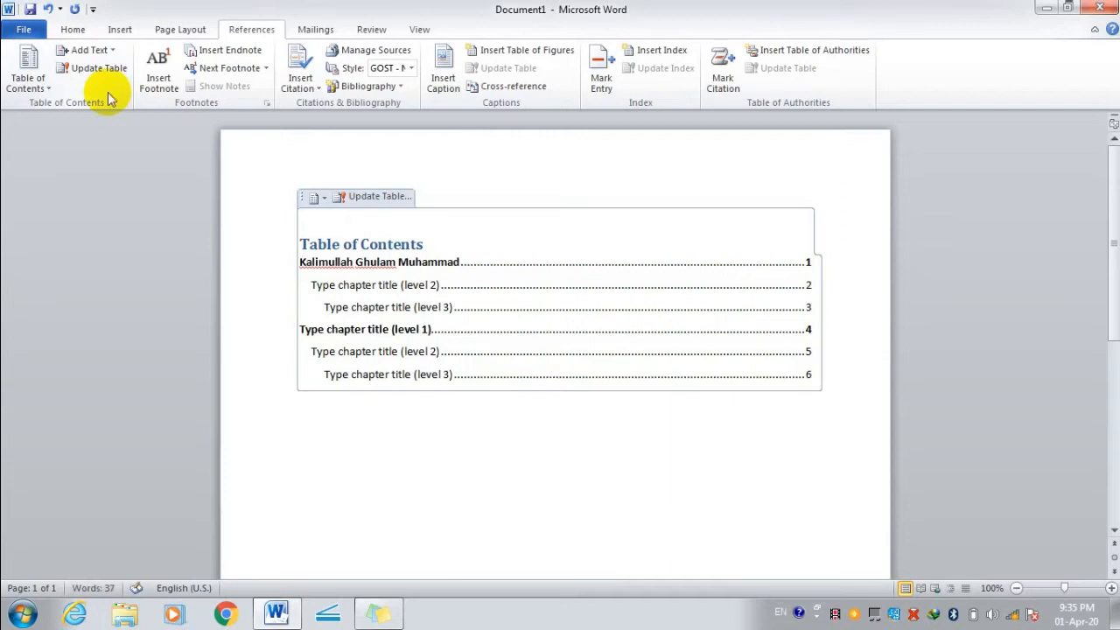
Replace the first level-2 placeholder entry with the text 'I live in Saudi arab'.
click(89, 50)
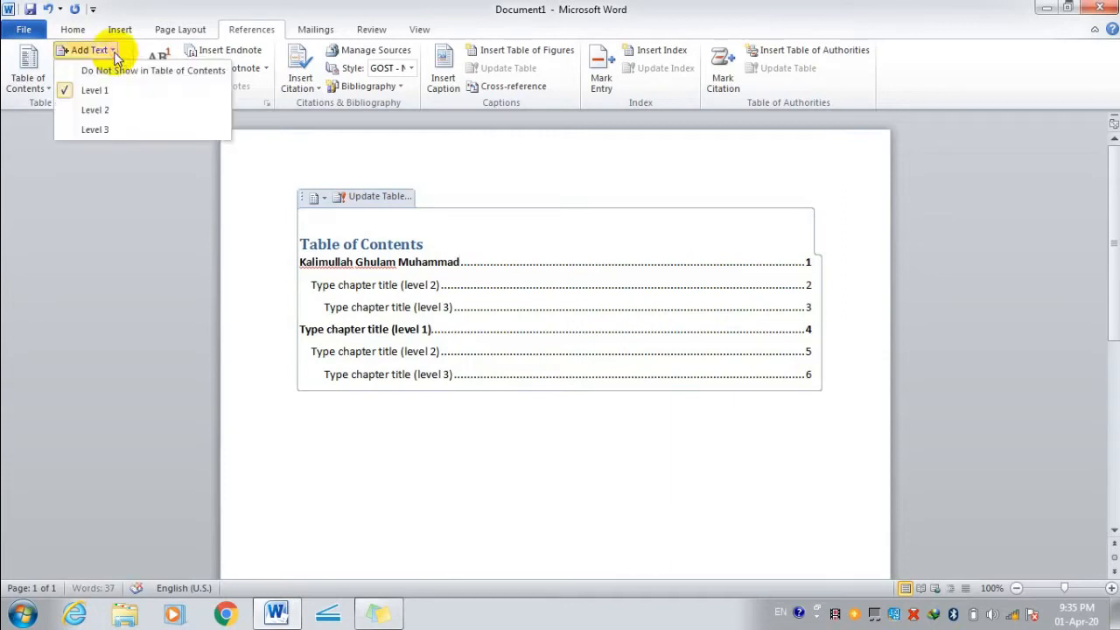
click(109, 110)
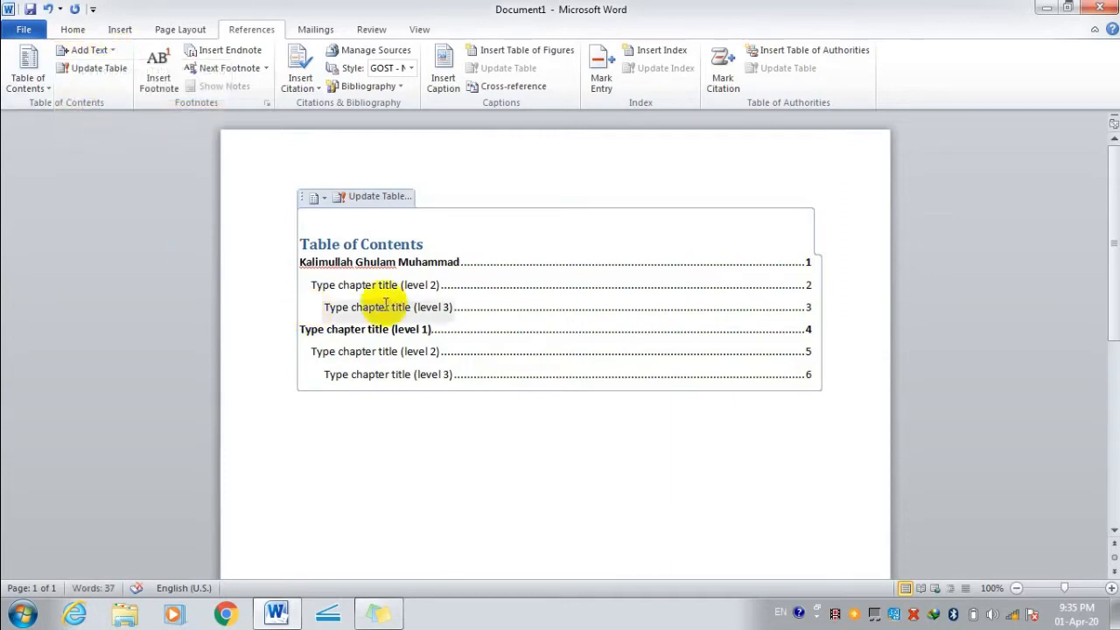
click(463, 283)
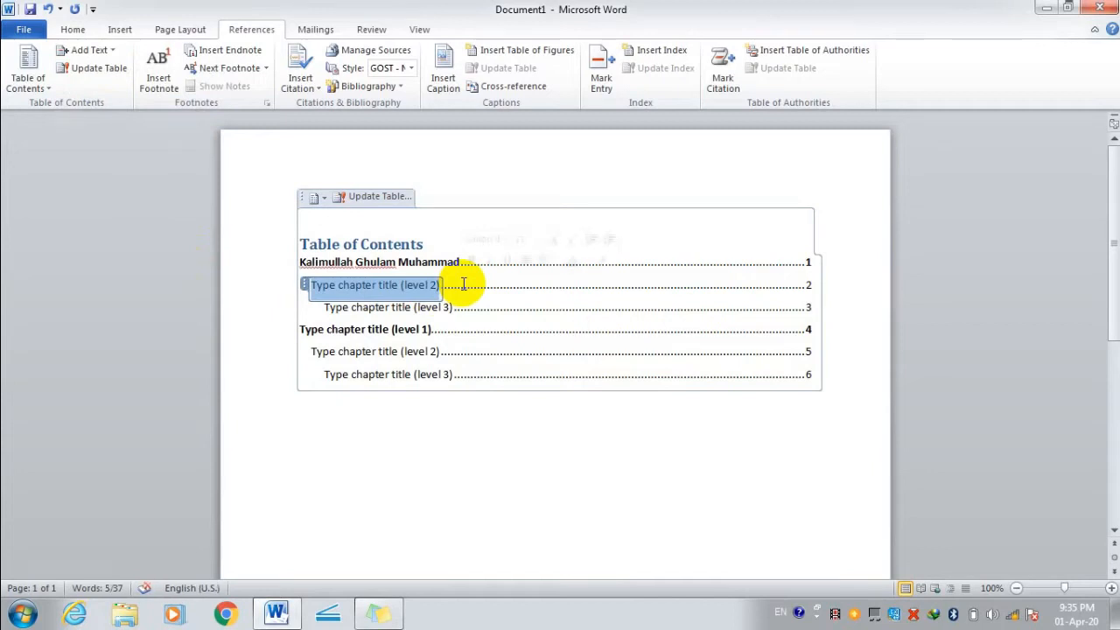
text(I)
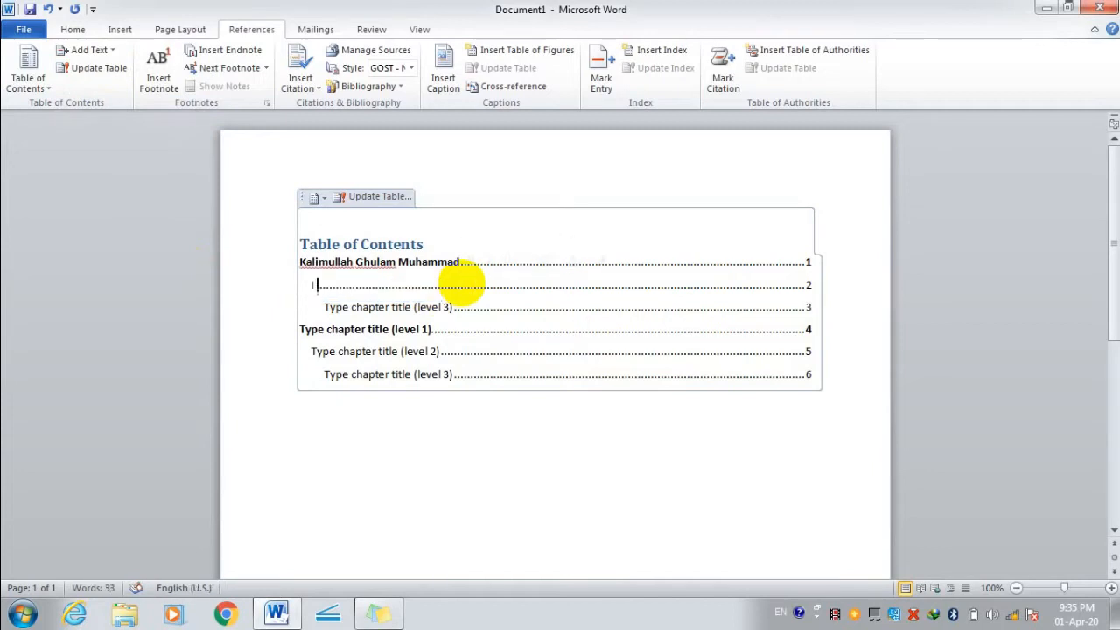
text( live in saudi arab)
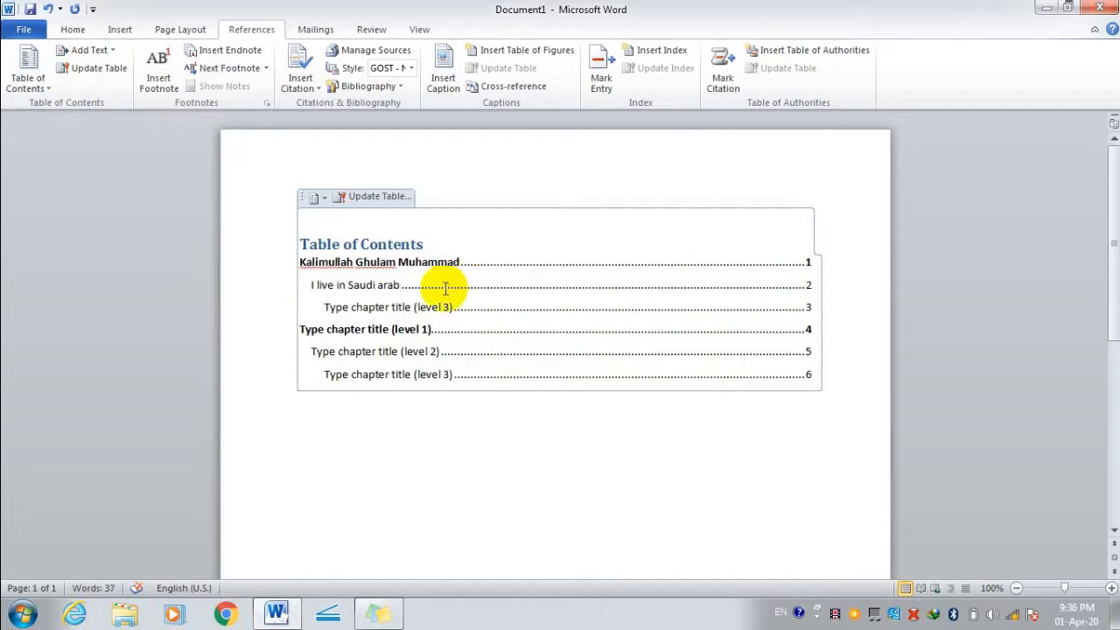
click(109, 55)
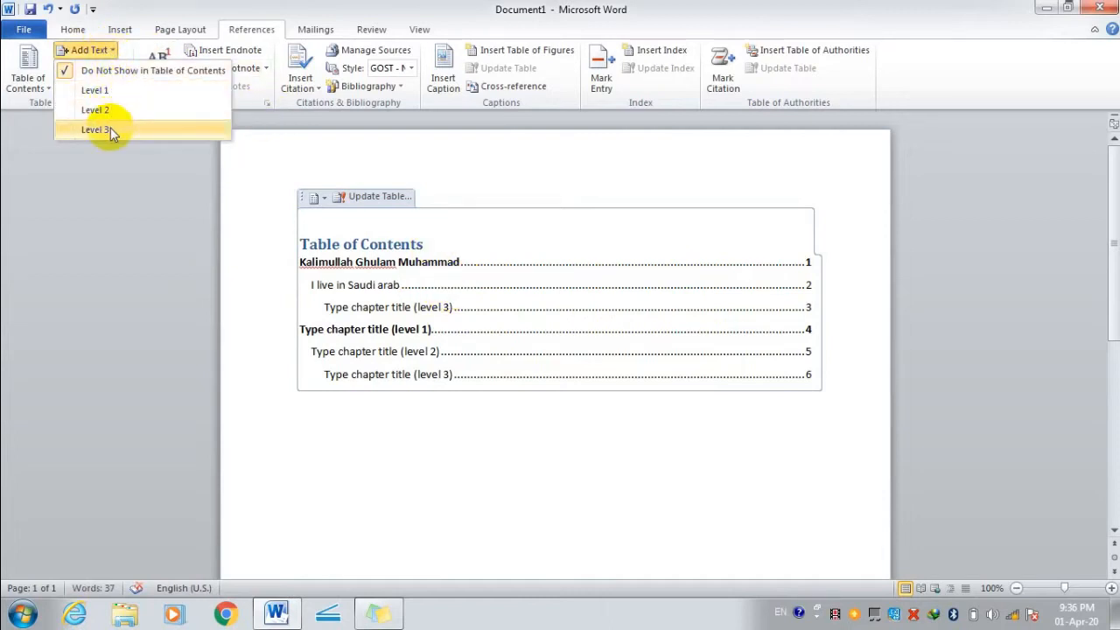
click(327, 300)
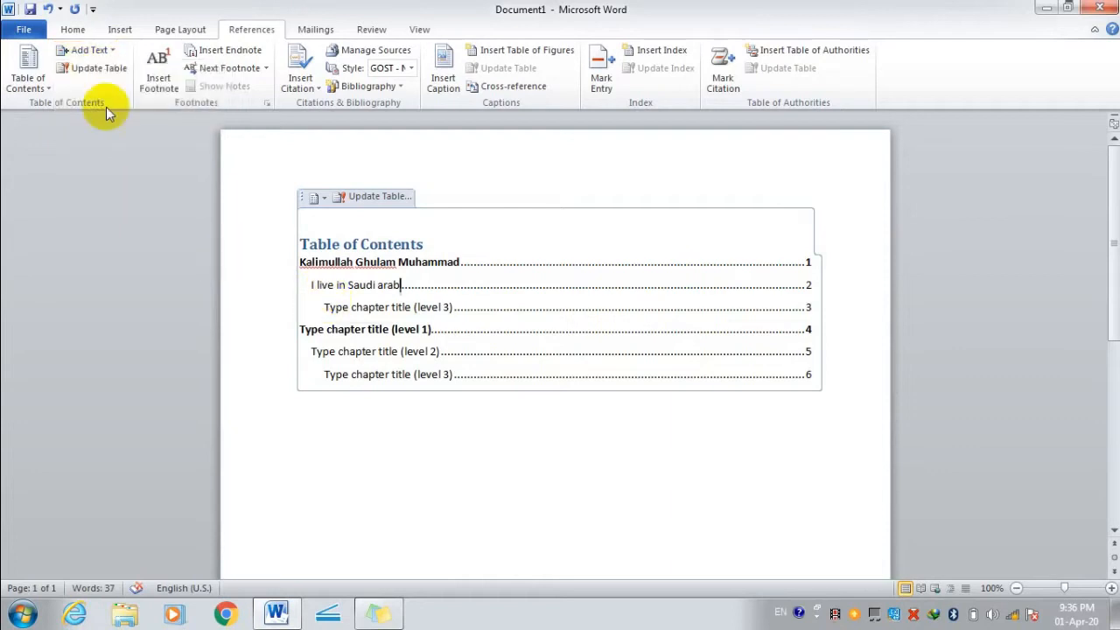
click(41, 90)
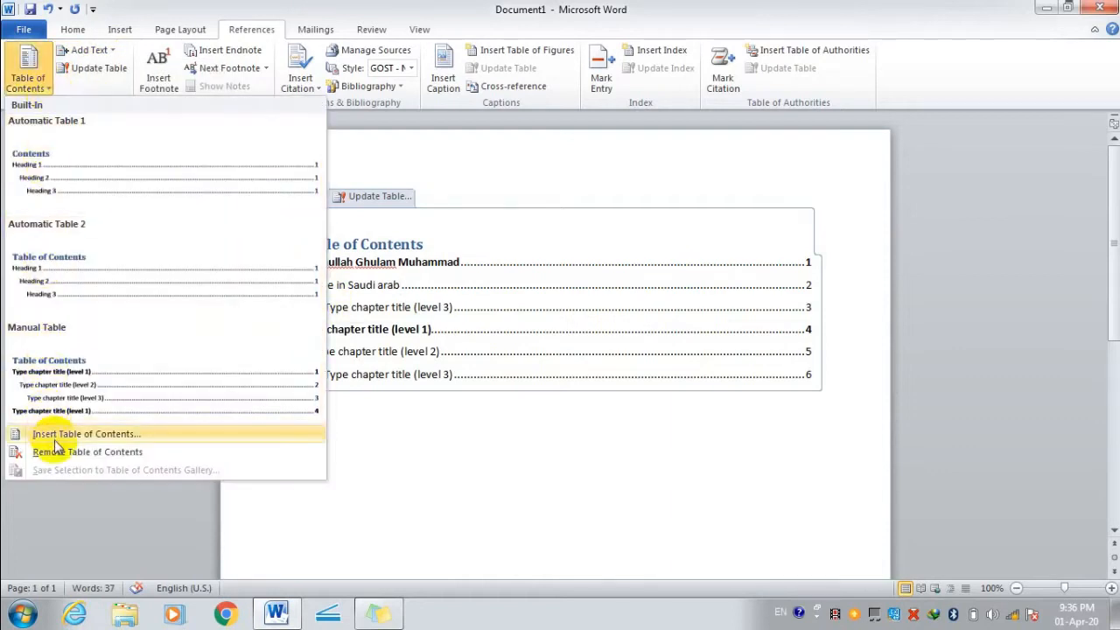
Bring up the custom Table of Contents dialog and set solid-line tab leaders.
click(57, 438)
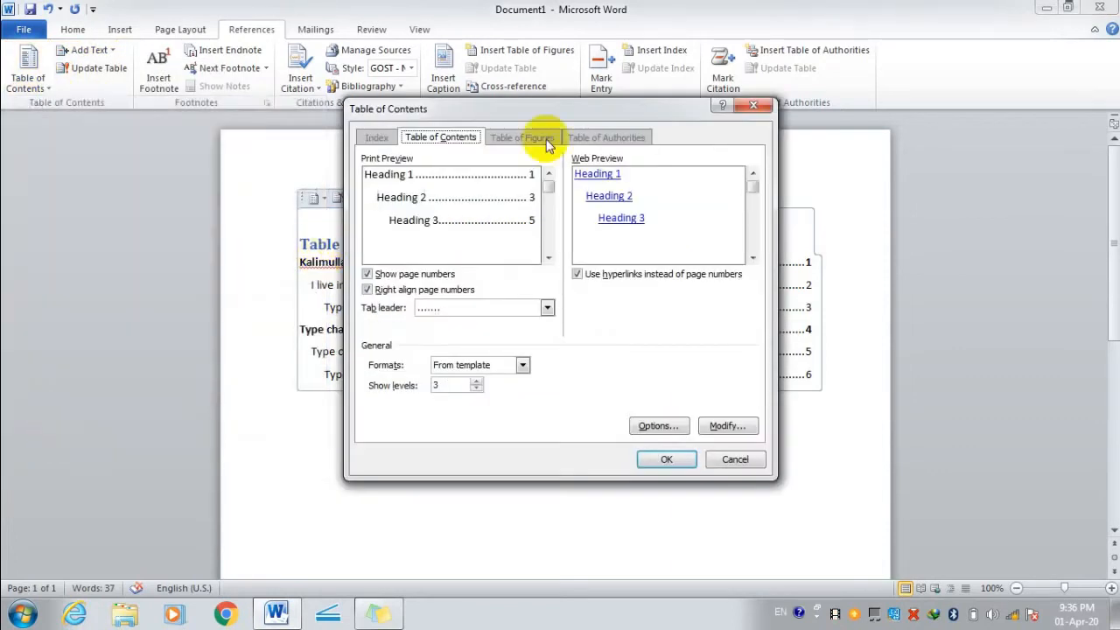
click(545, 307)
click(487, 360)
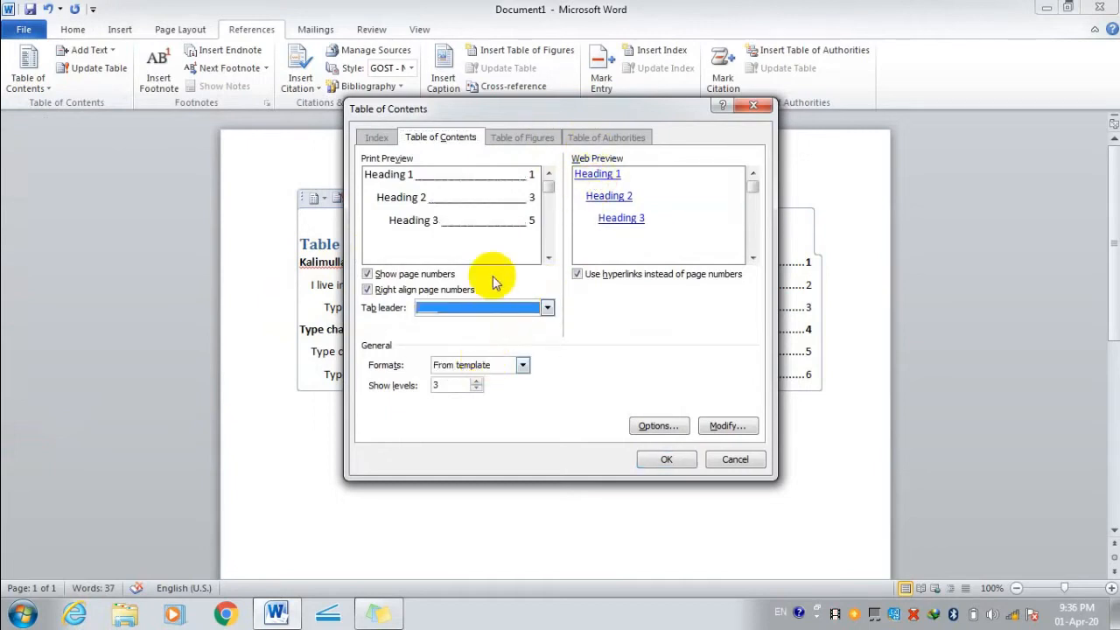
Compare the Distinctive, Modern and Formal formats, settling on Formal.
click(521, 366)
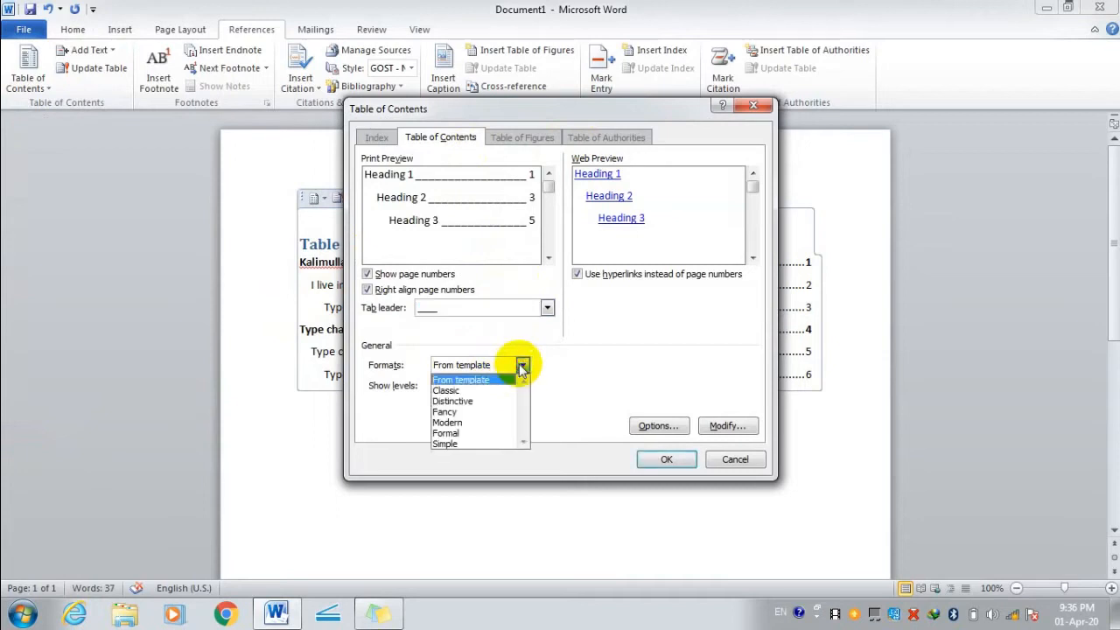
click(486, 402)
click(523, 366)
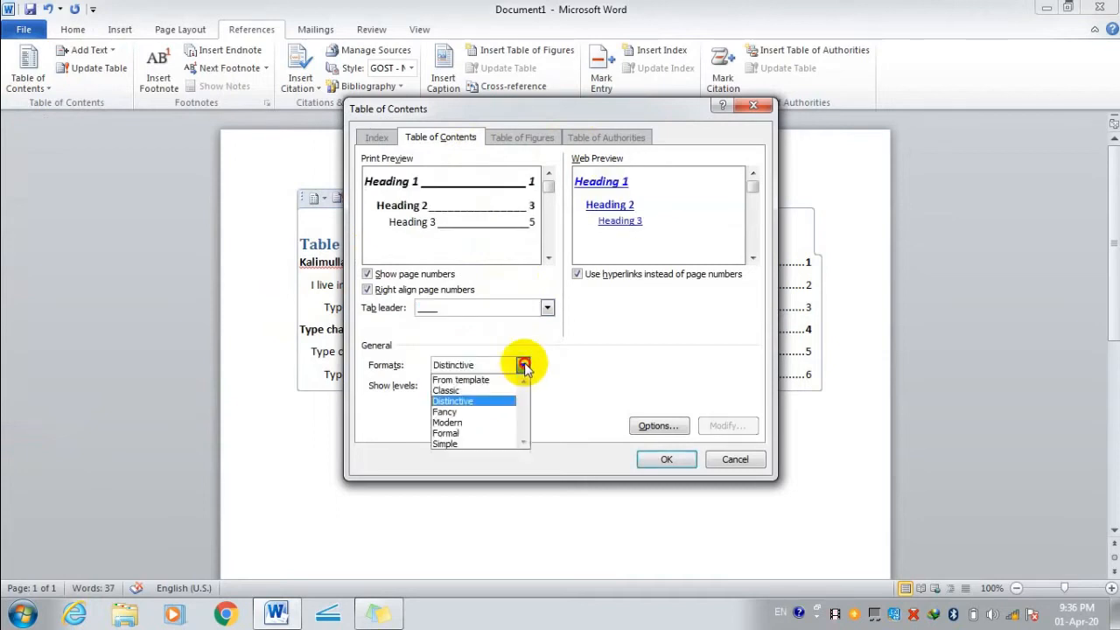
click(486, 424)
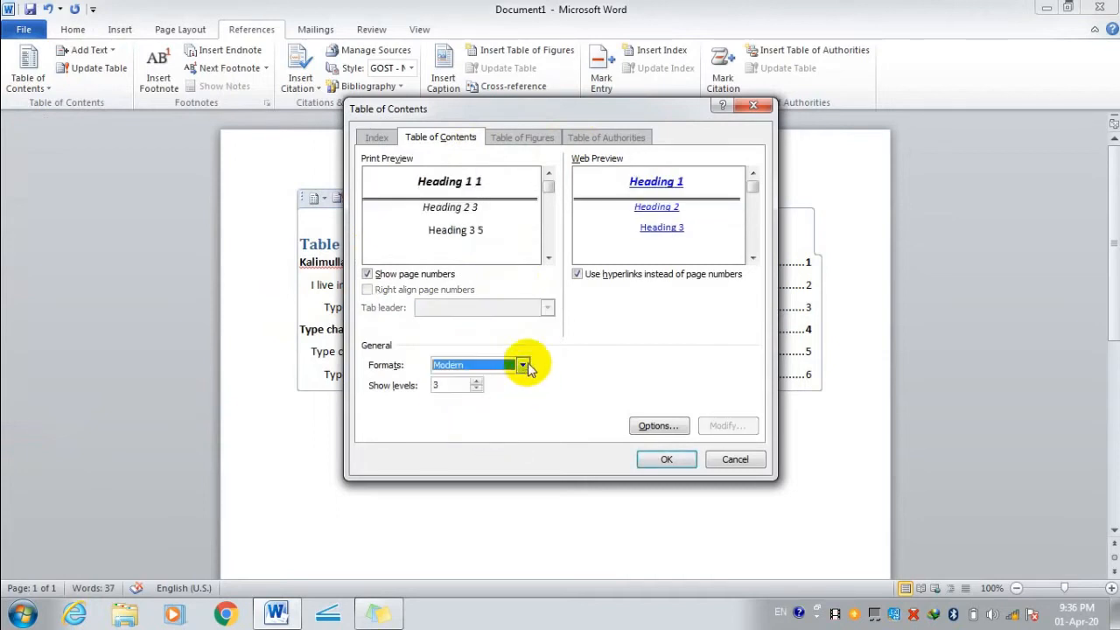
click(522, 366)
click(488, 434)
click(521, 366)
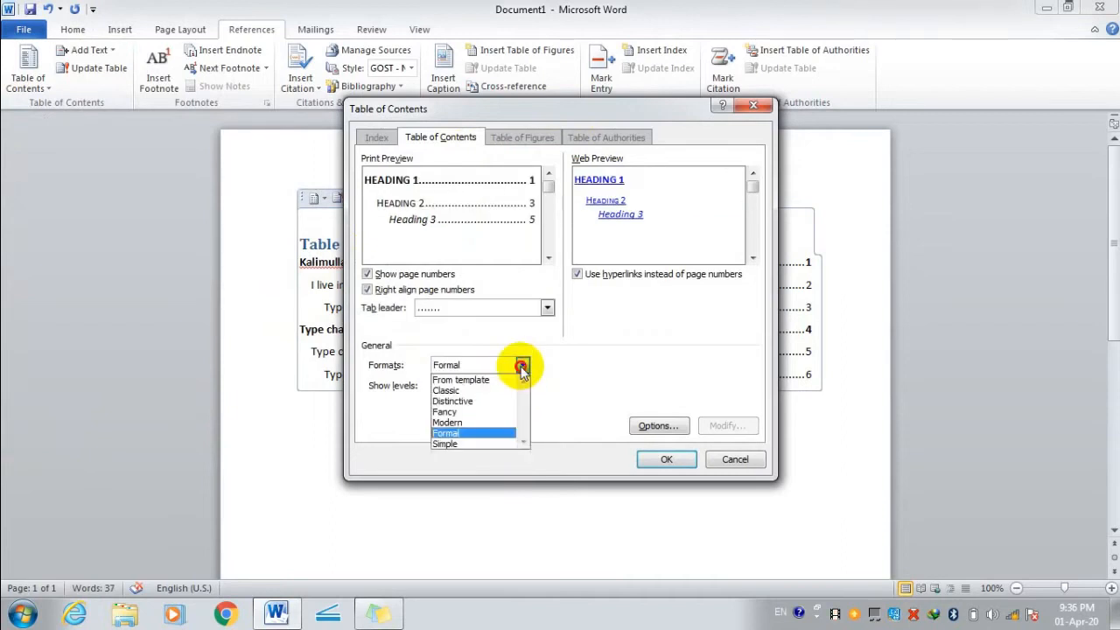
click(483, 434)
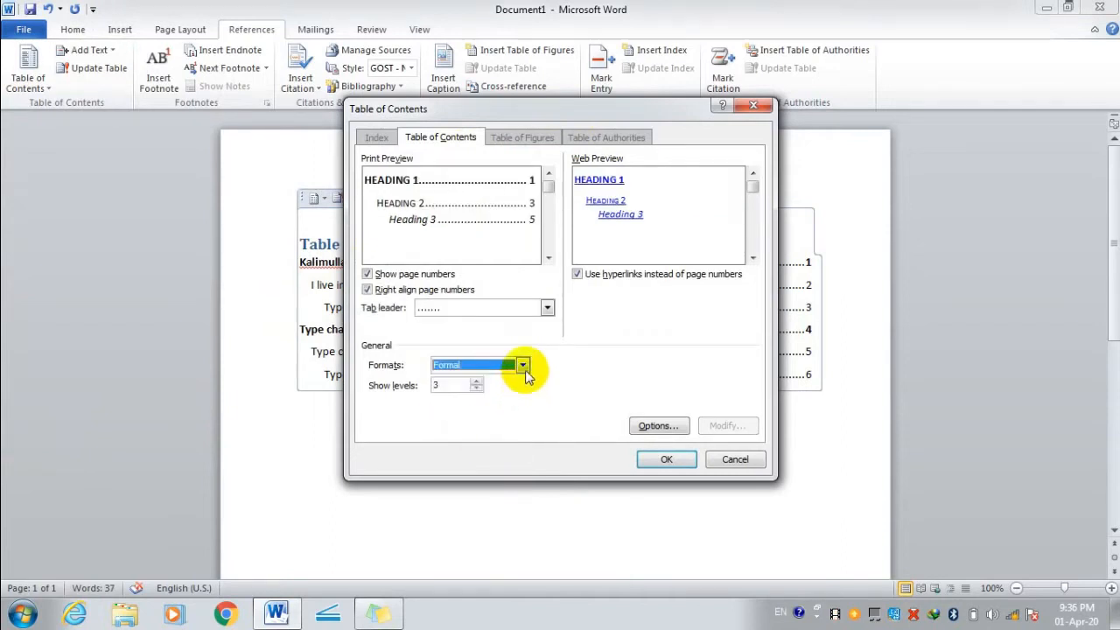
click(522, 366)
click(492, 433)
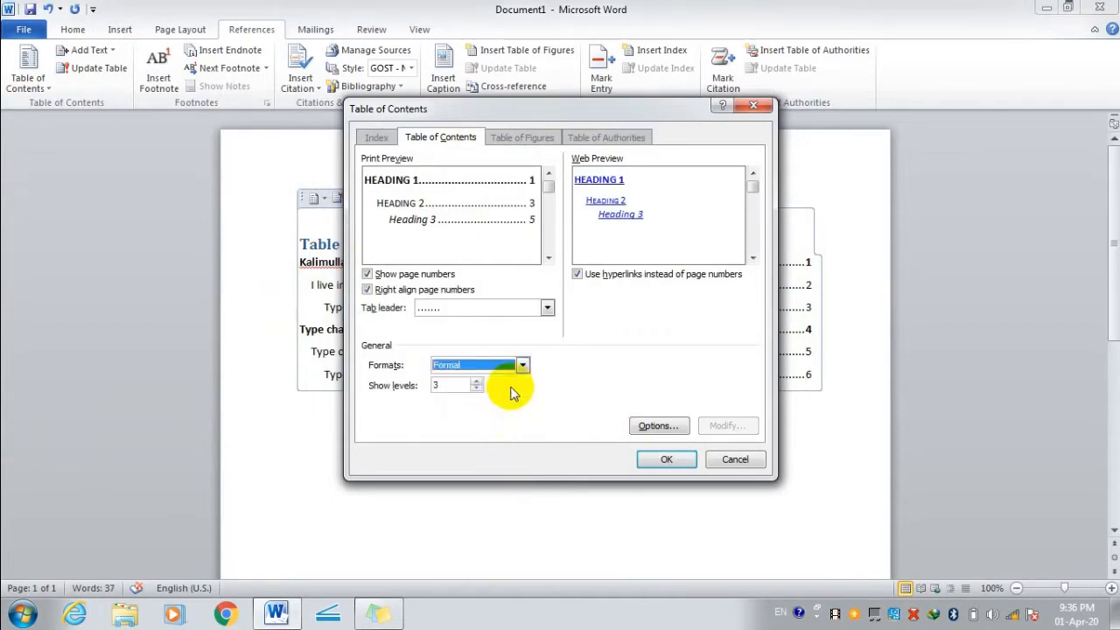
Change the tab leader before page numbers to underline.
click(542, 308)
click(488, 357)
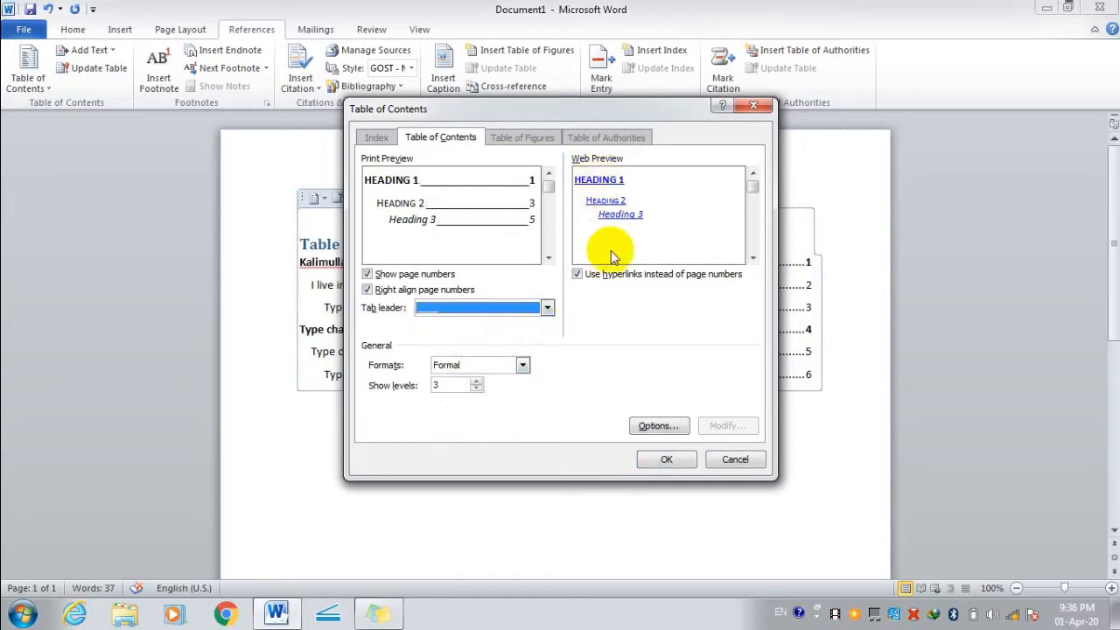
click(648, 425)
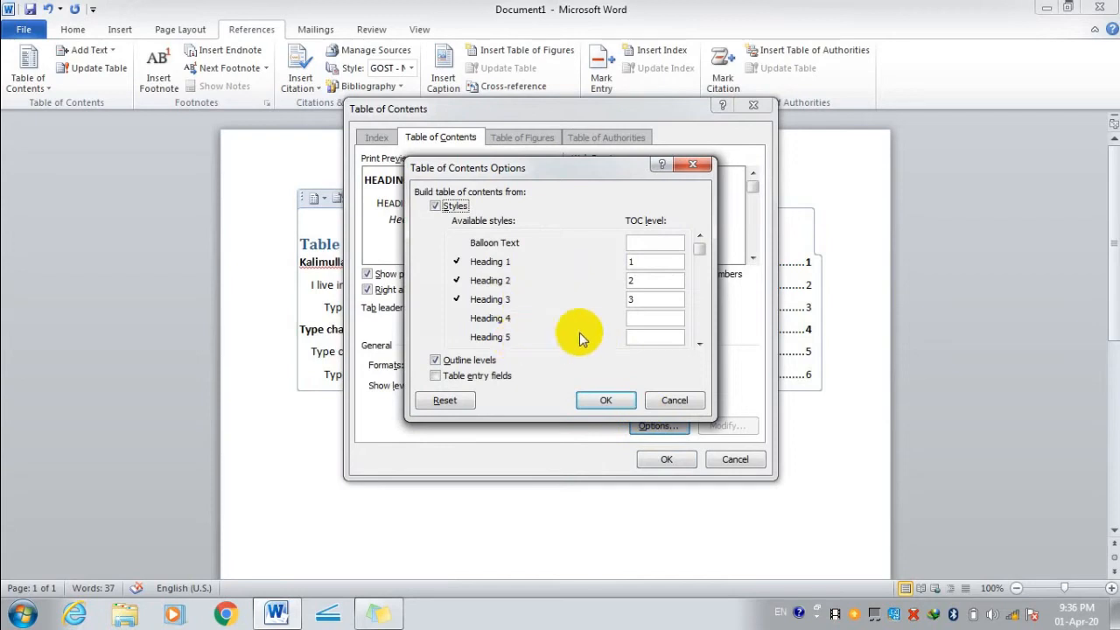
Map Heading 4 through Heading 8 to TOC levels 4–8, correcting the out-of-range Heading 6 entry.
click(644, 317)
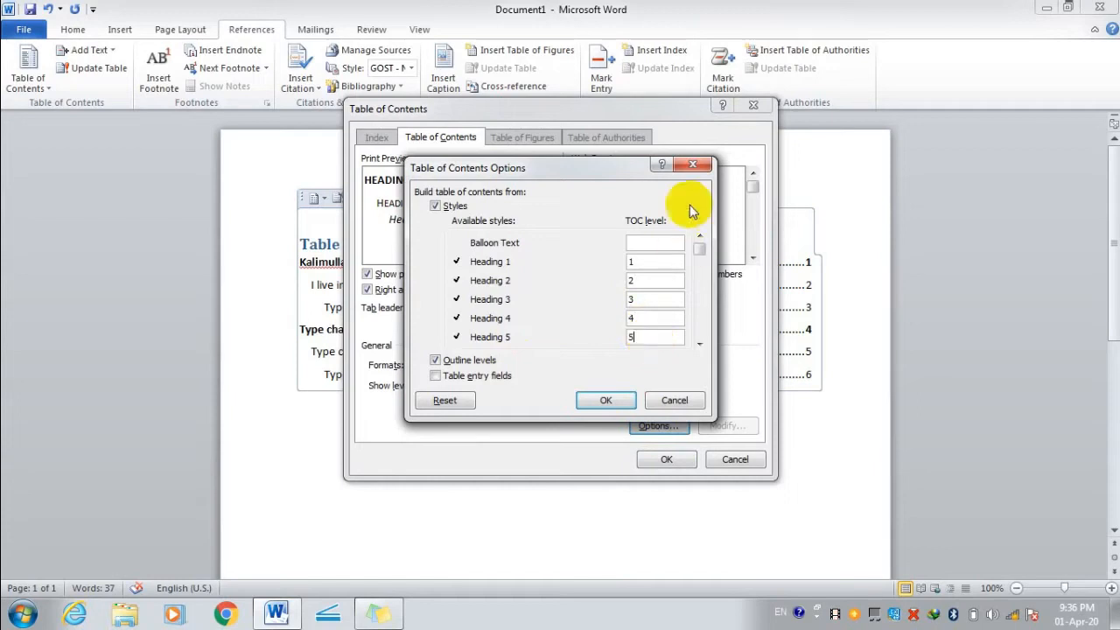
click(700, 344)
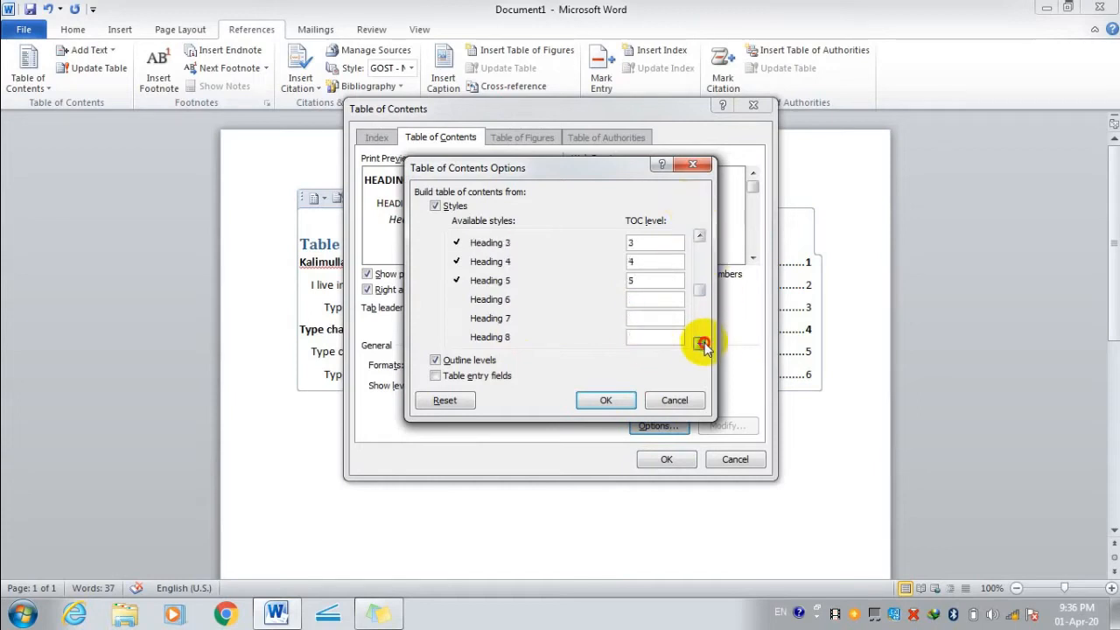
click(642, 298)
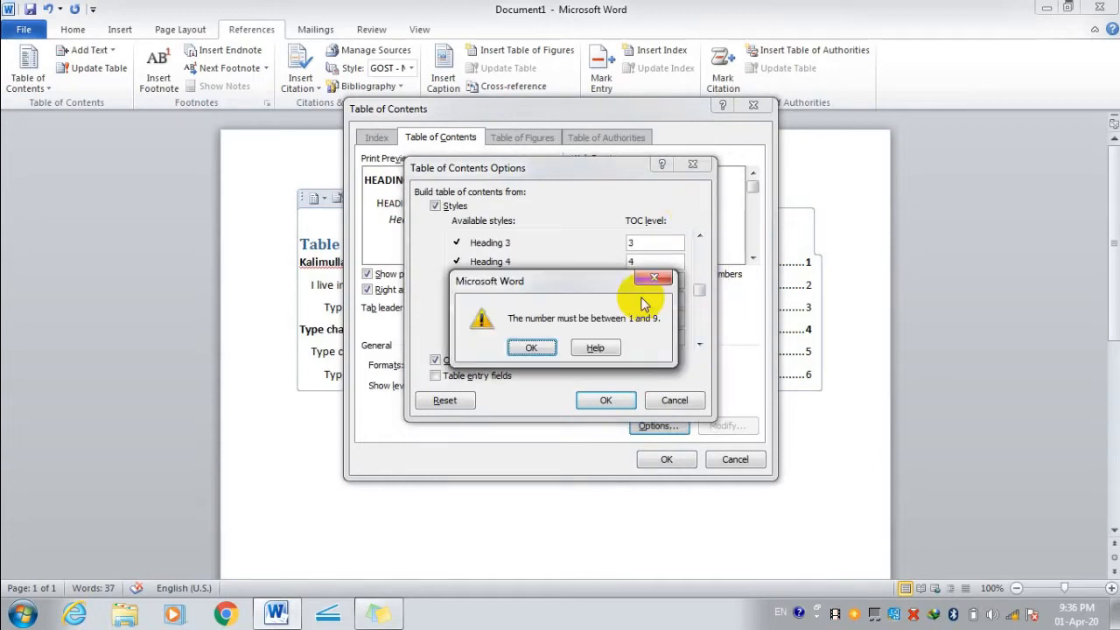
click(595, 347)
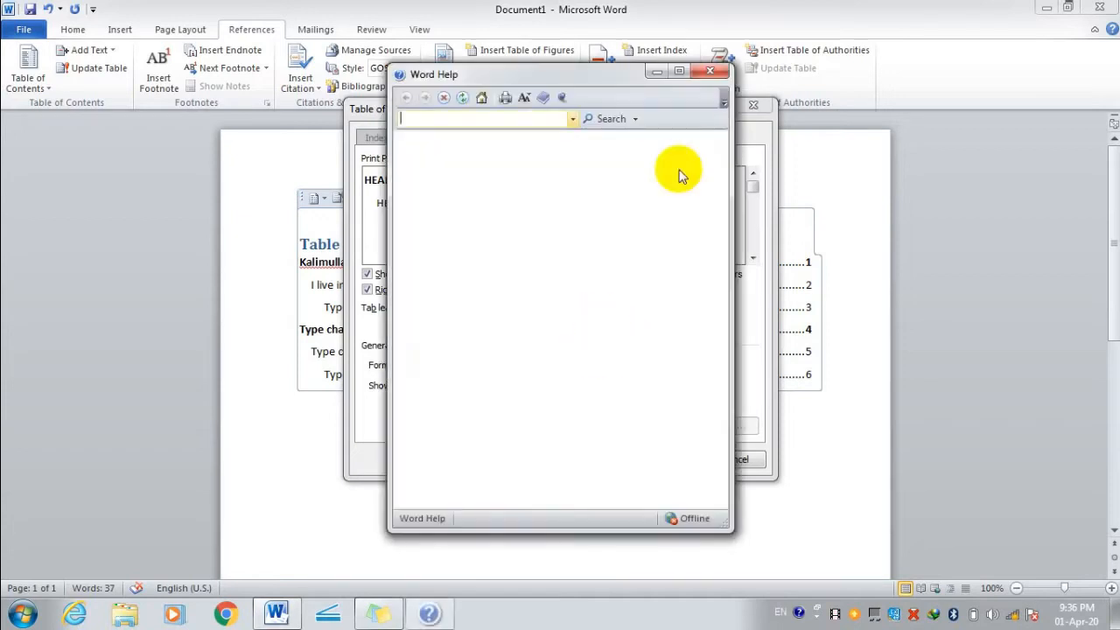
click(710, 70)
click(542, 347)
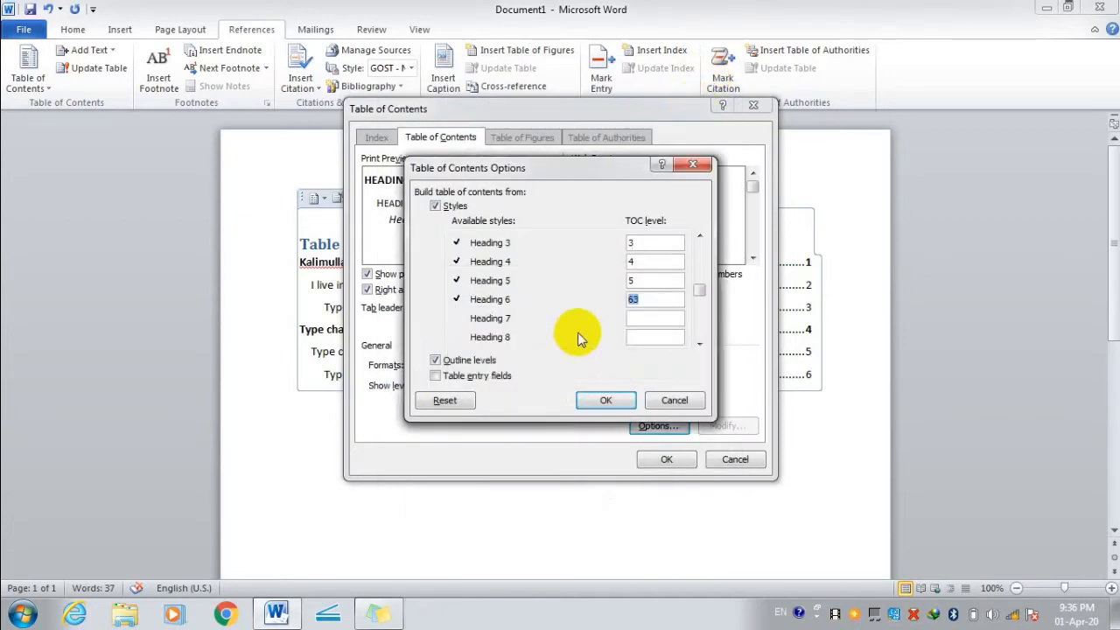
click(644, 302)
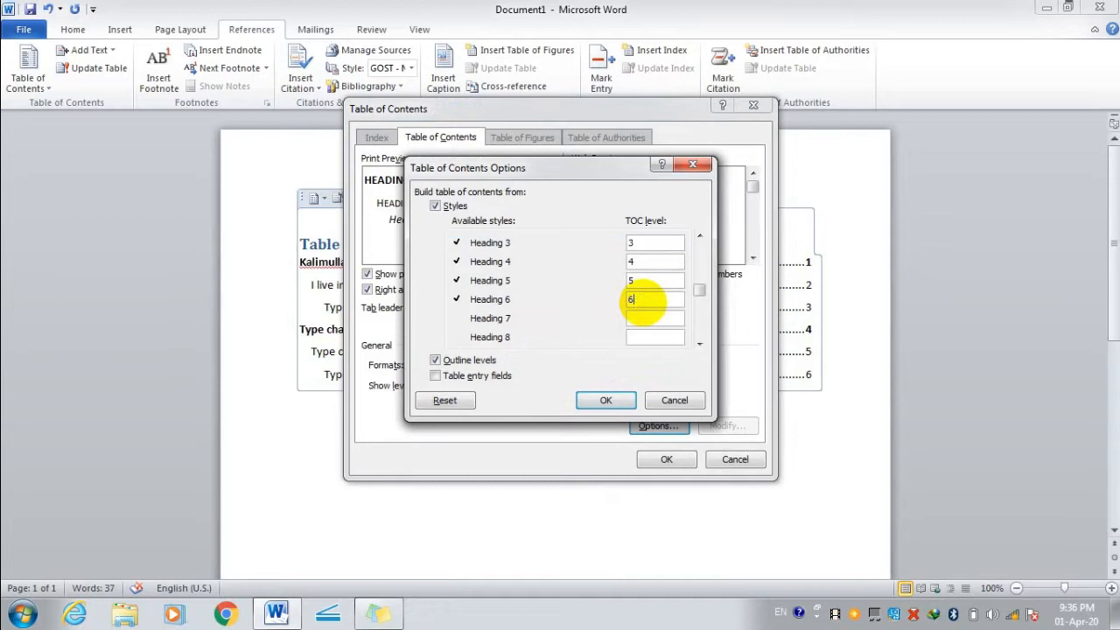
click(648, 318)
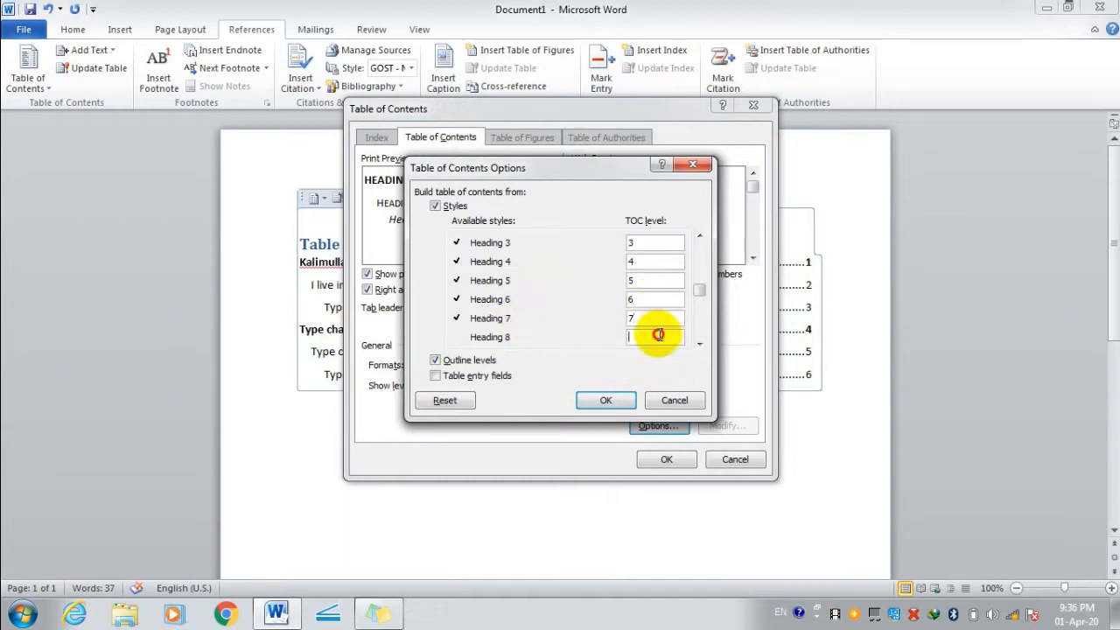
click(656, 337)
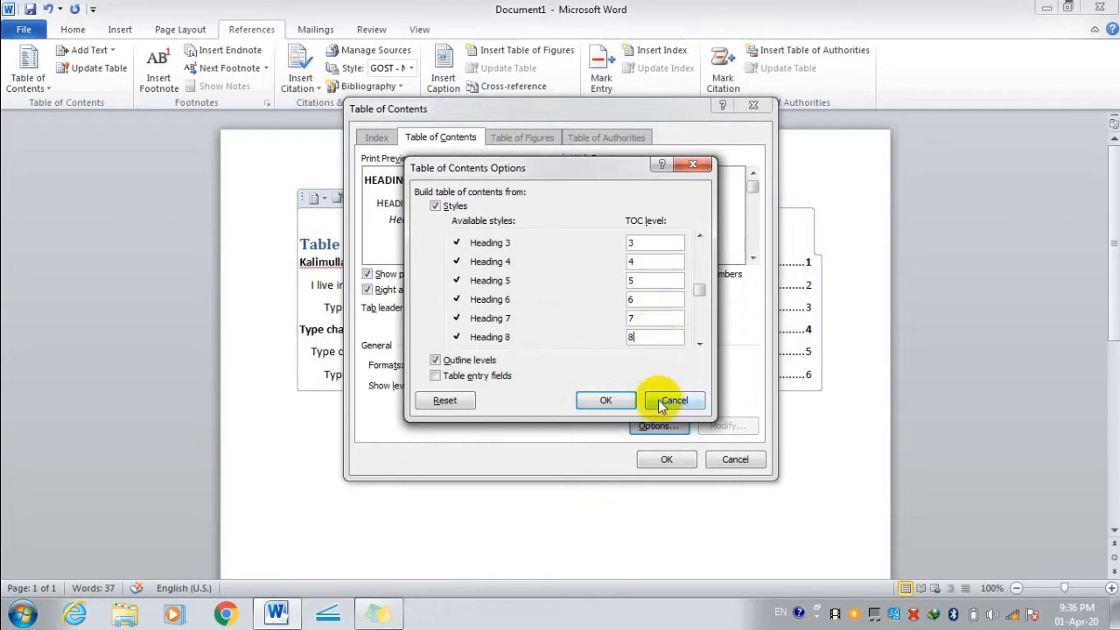
click(607, 400)
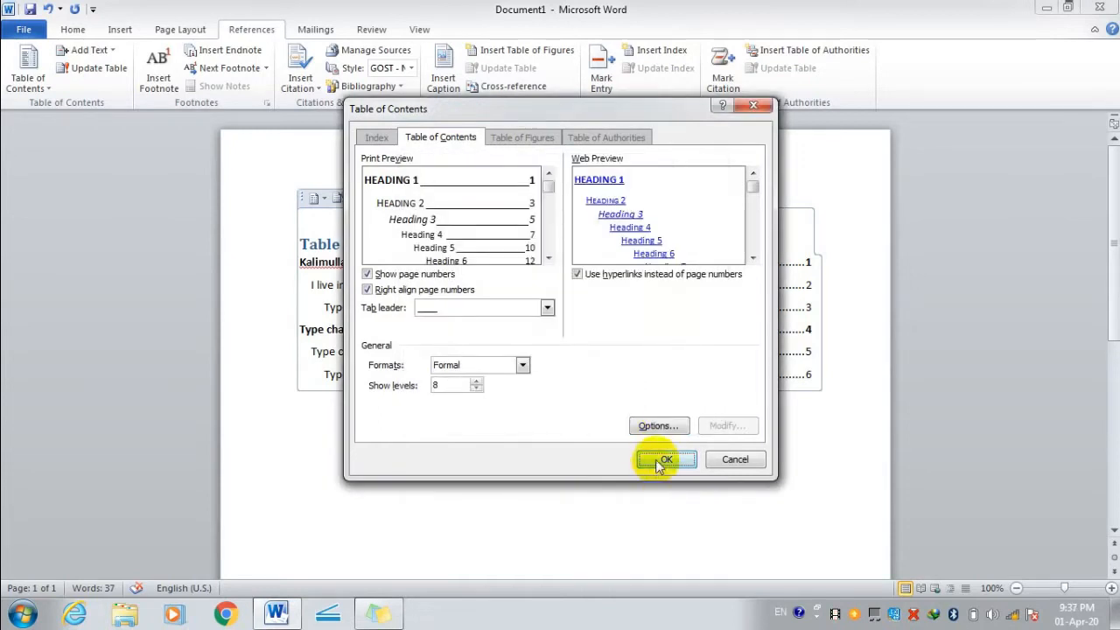
Rebuild the table of contents with eight levels and add a level-2 entry typed 'cxvxvxcv'.
click(658, 458)
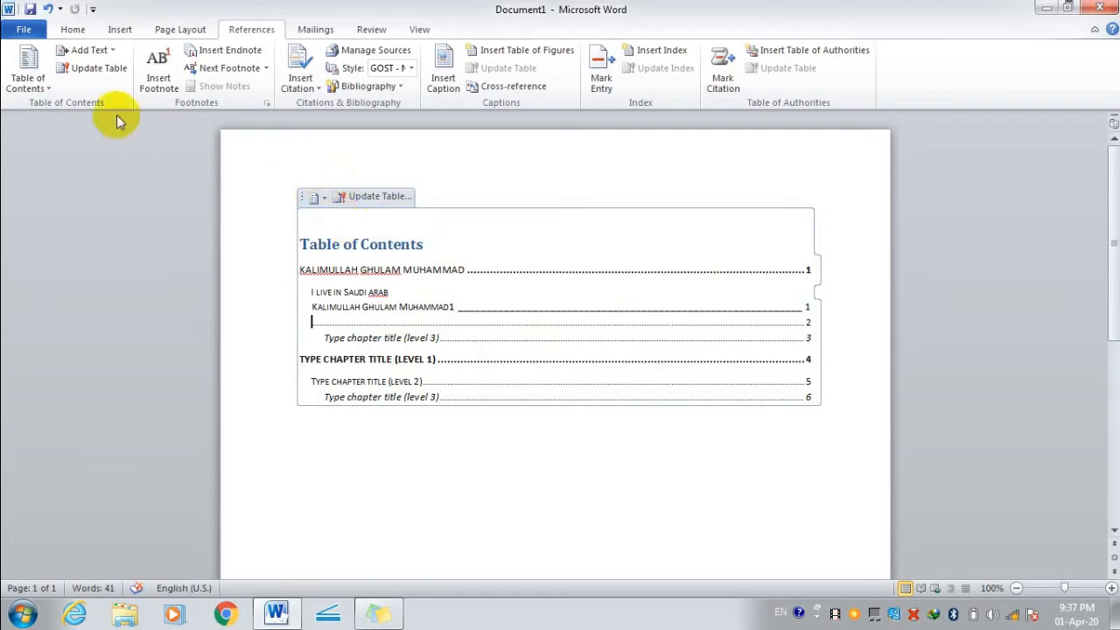
click(108, 53)
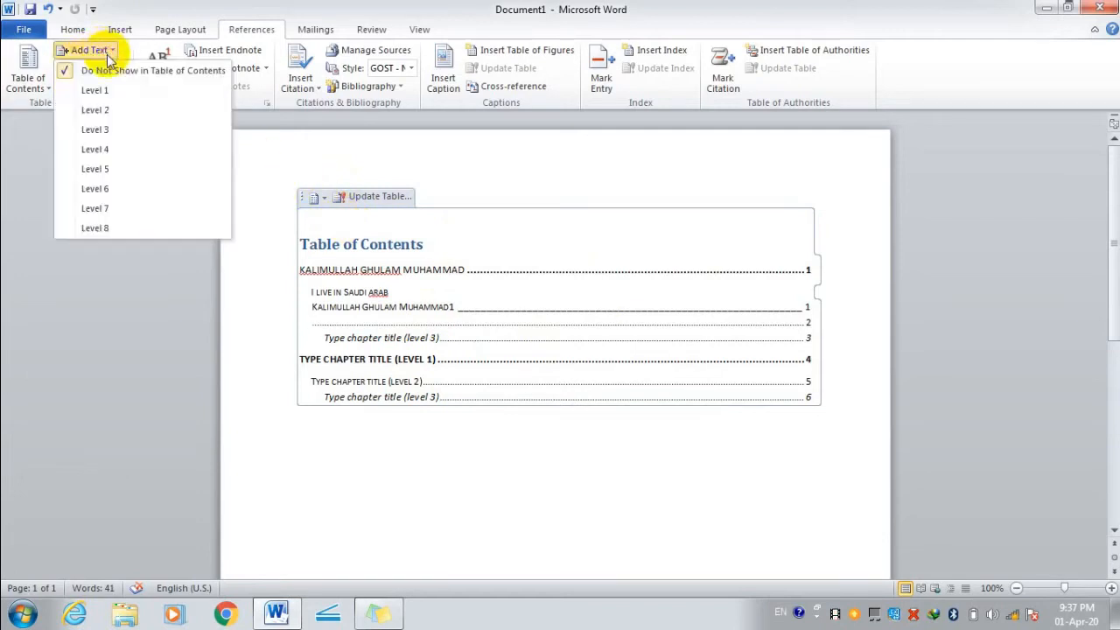
click(126, 212)
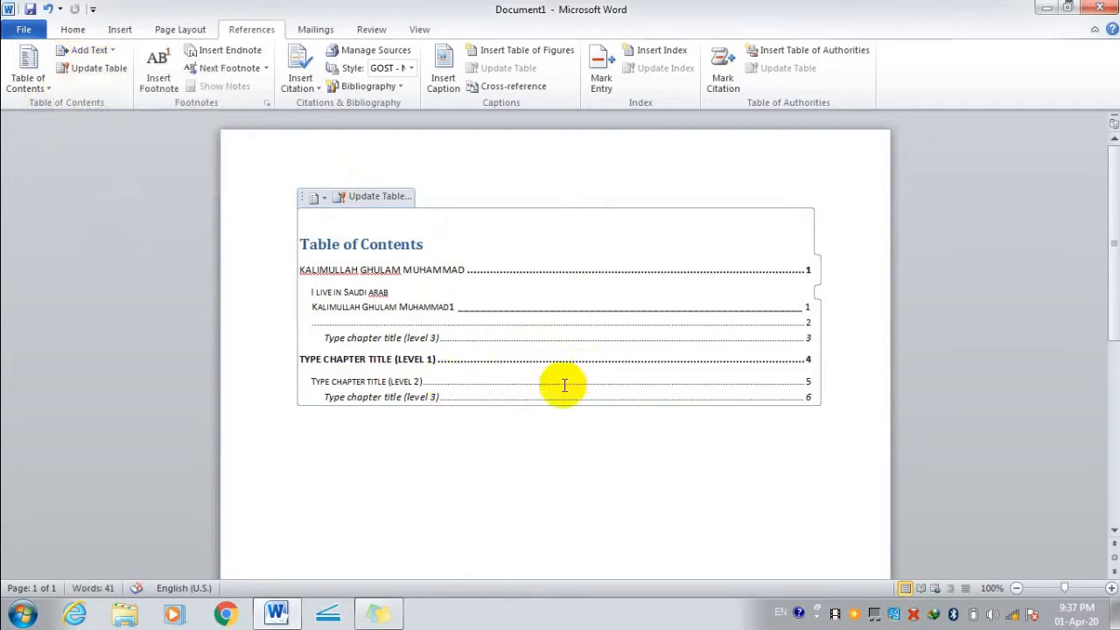
scroll(532, 346, down, 2)
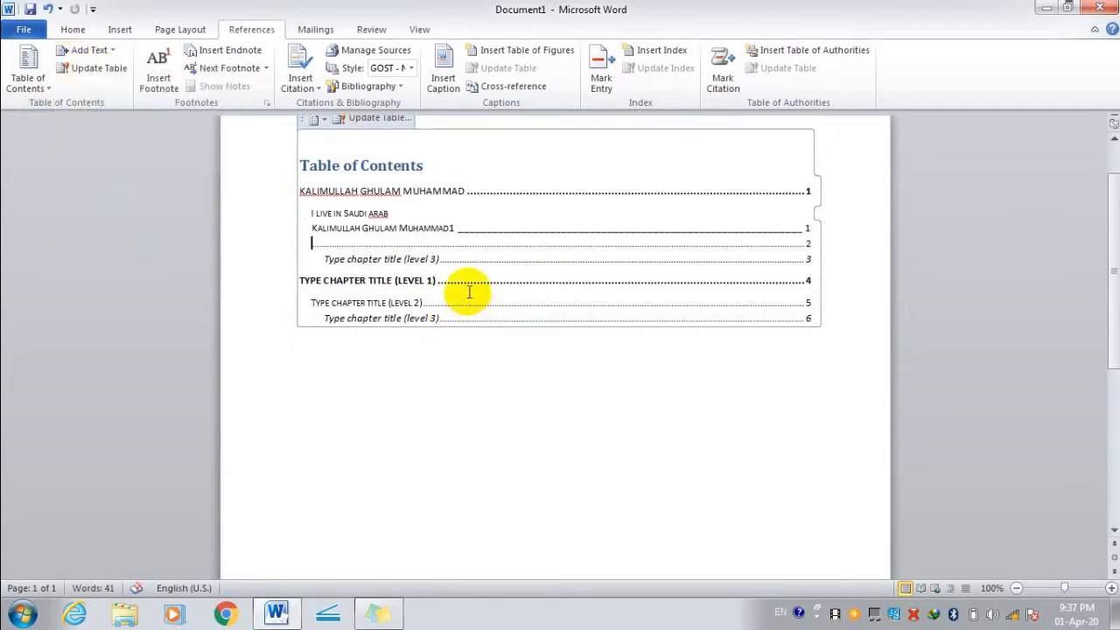
text(cxvxvxcv)
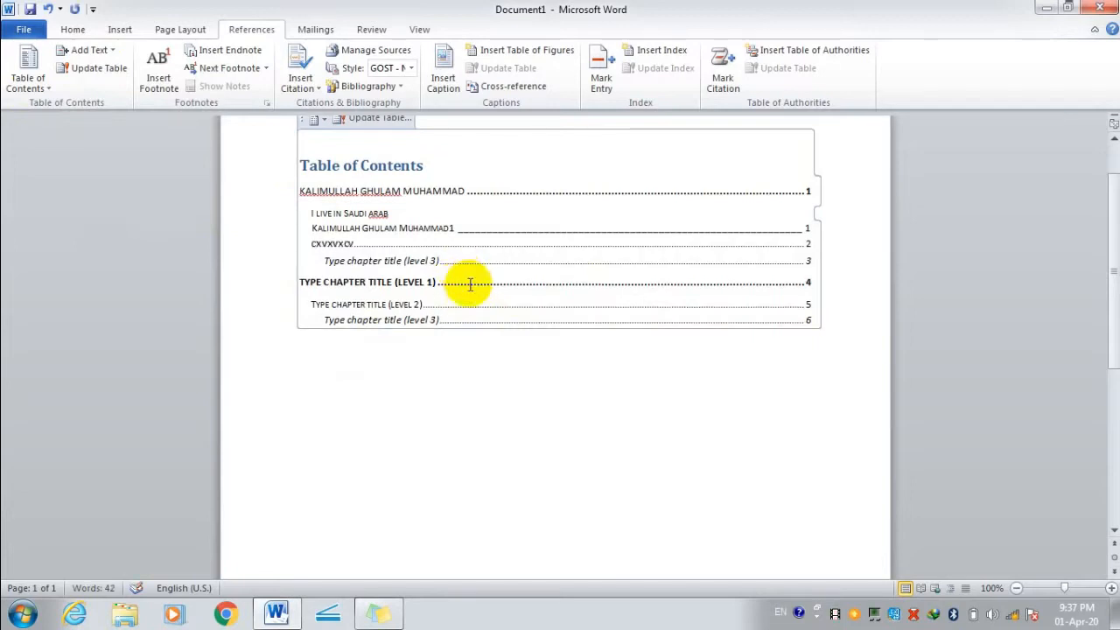
Insert footnote 1 on the line just below the table of contents.
click(475, 303)
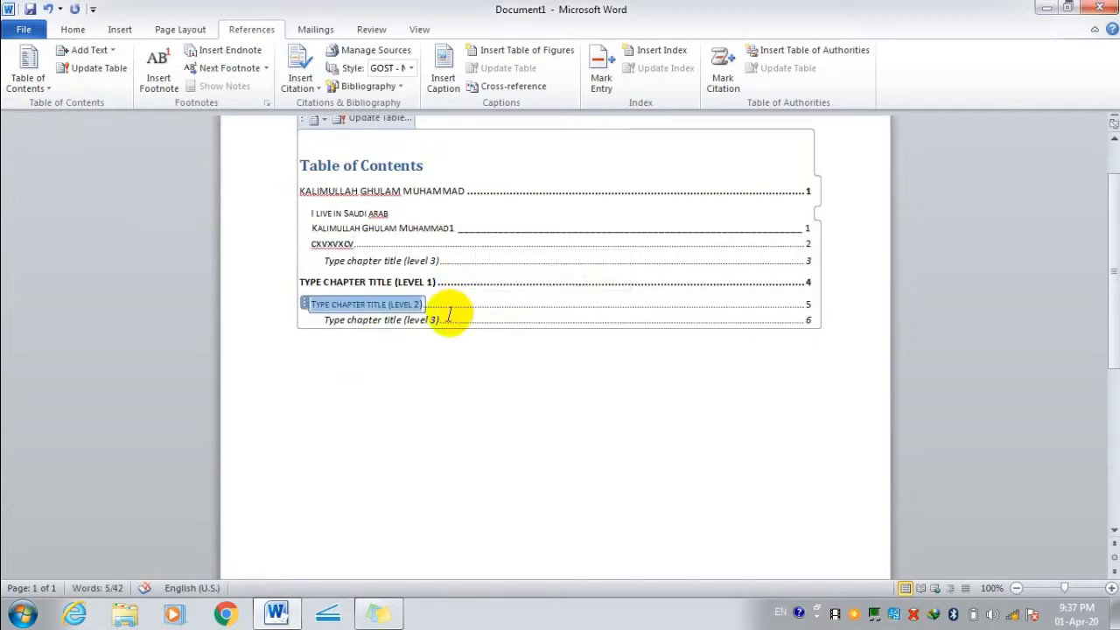
scroll(449, 317, up, 2)
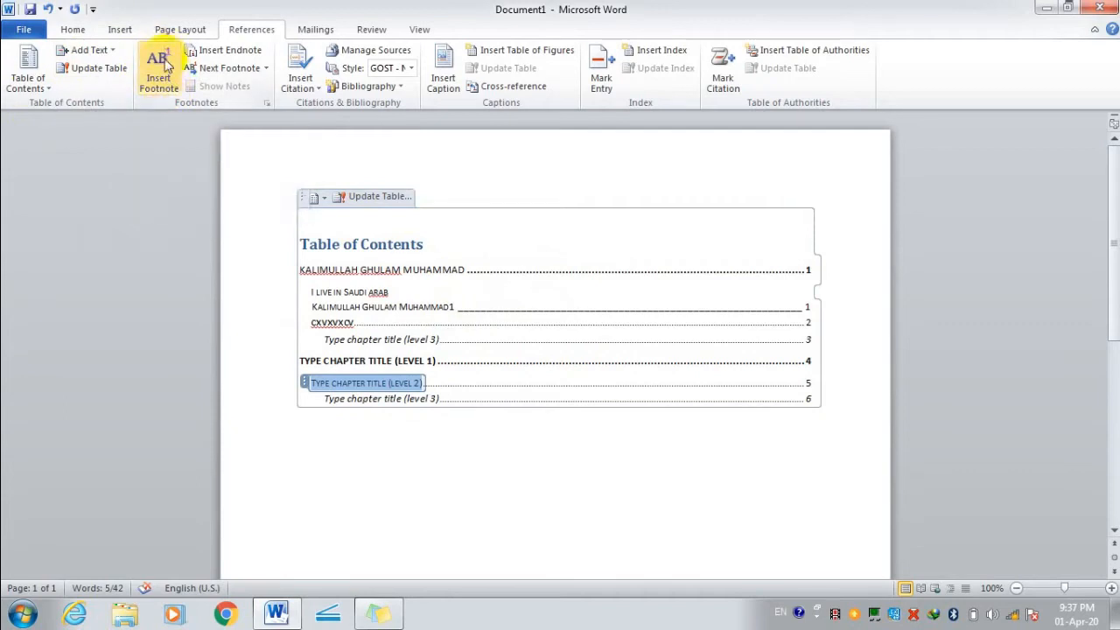
click(412, 442)
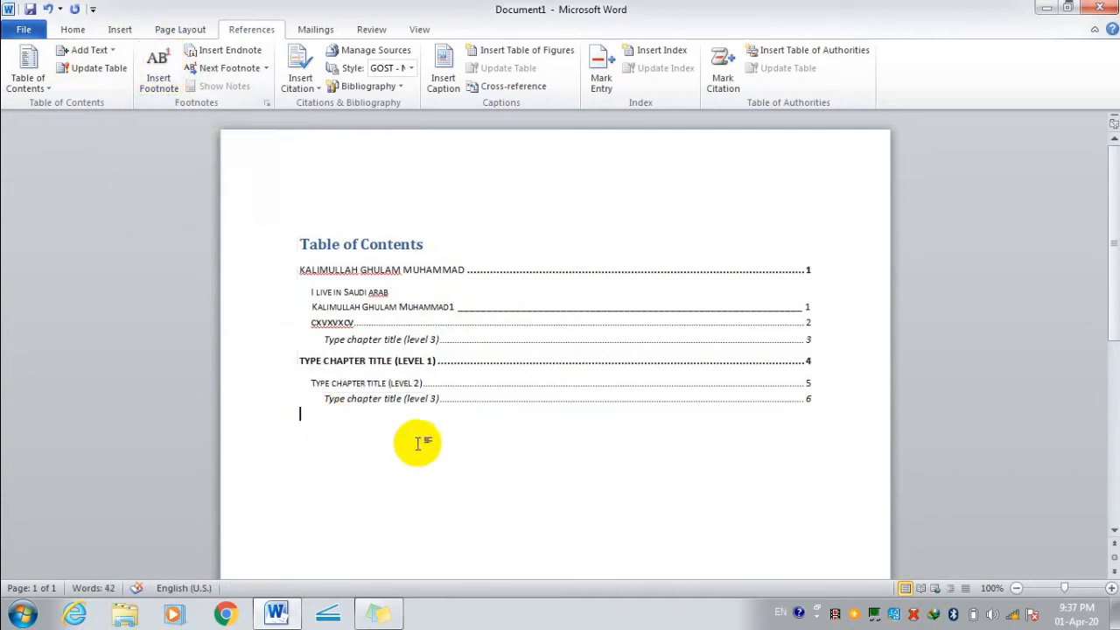
click(171, 81)
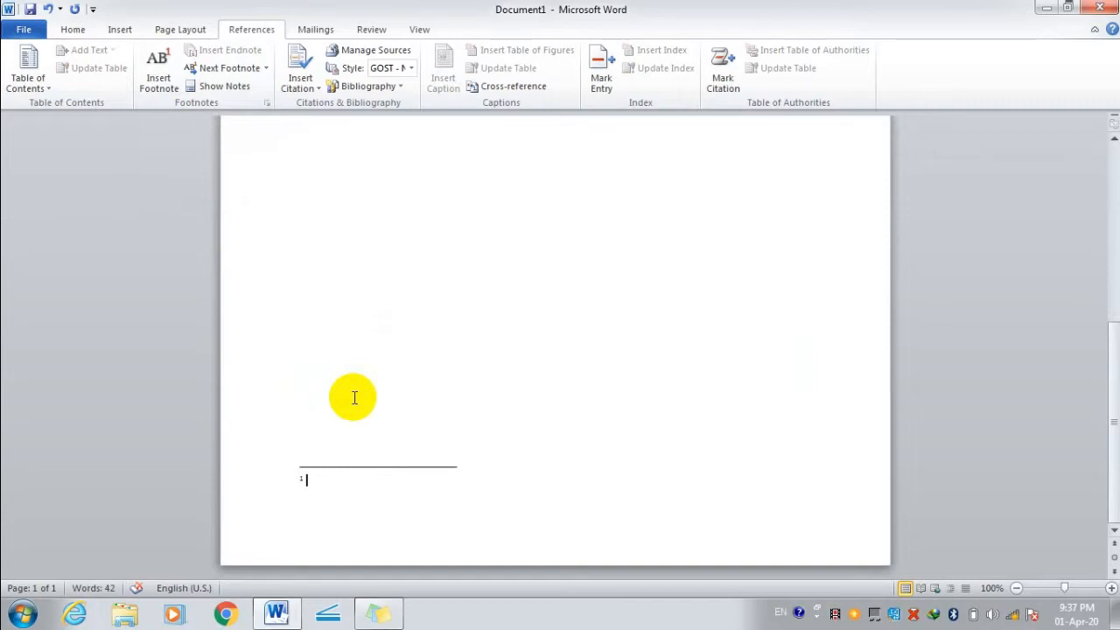
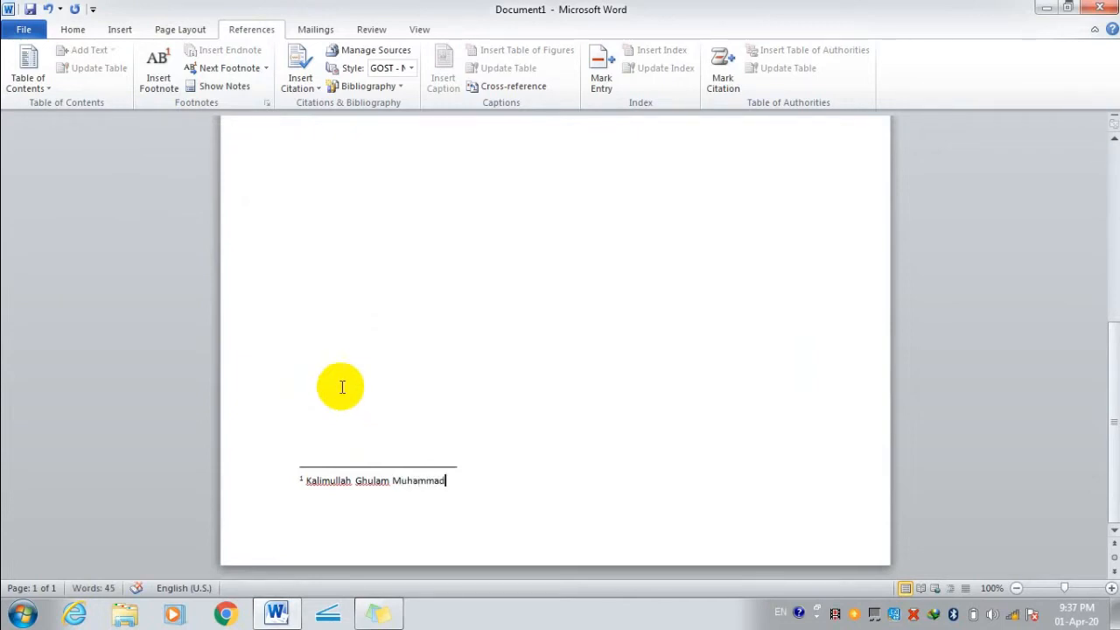
Type a person's full name as the text of footnote 1.
scroll(491, 463, up, 1)
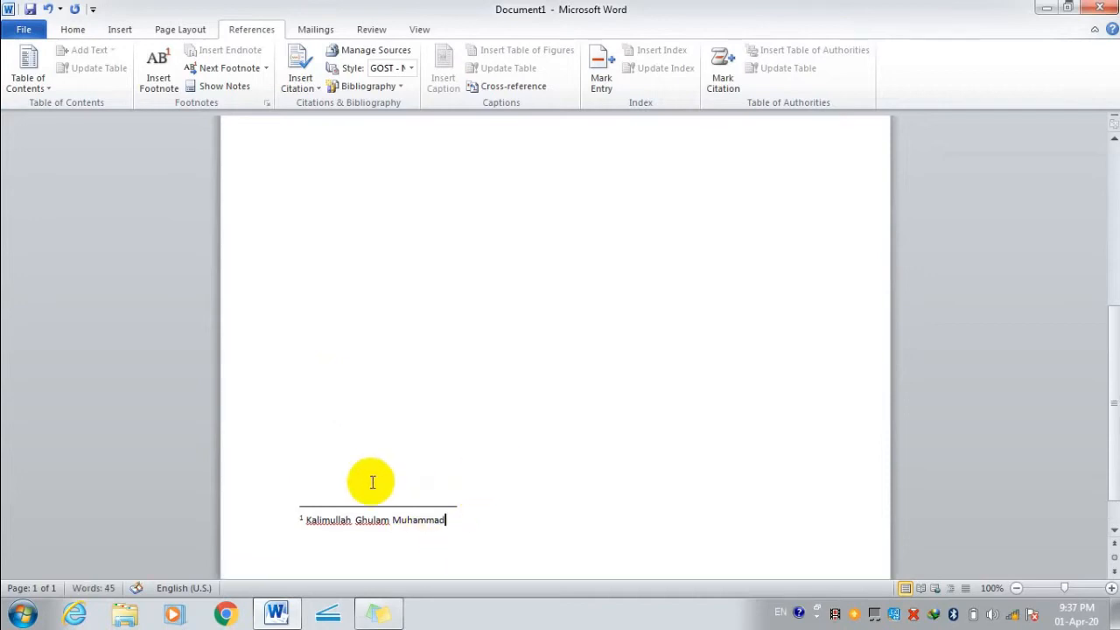
scroll(370, 479, down, 1)
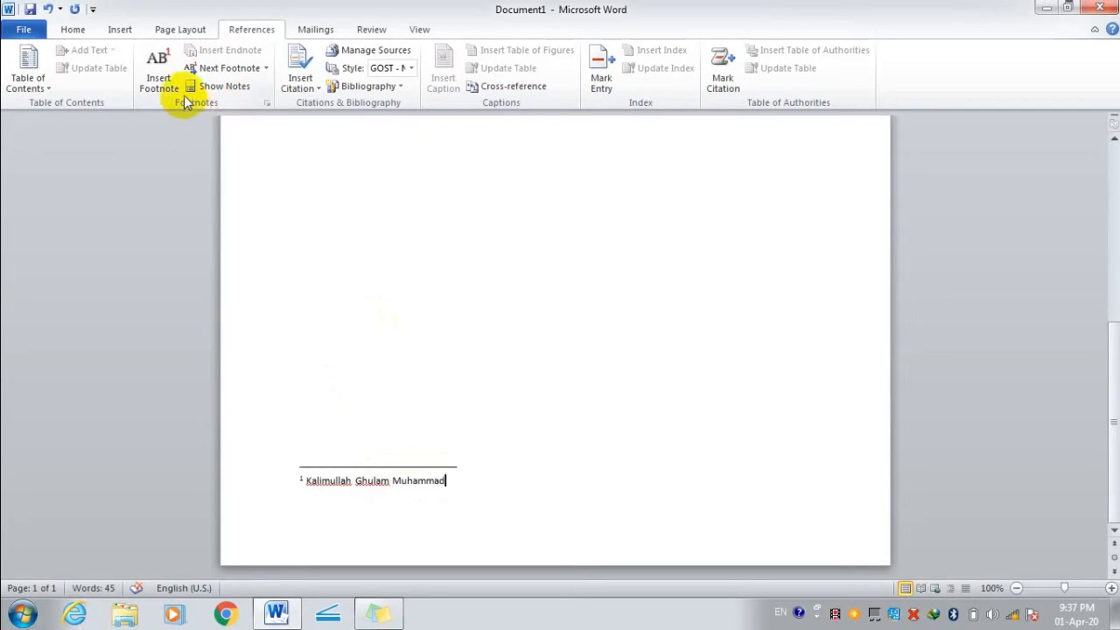
Insert an endnote marked i after the contents list and zoom in on the page.
click(495, 447)
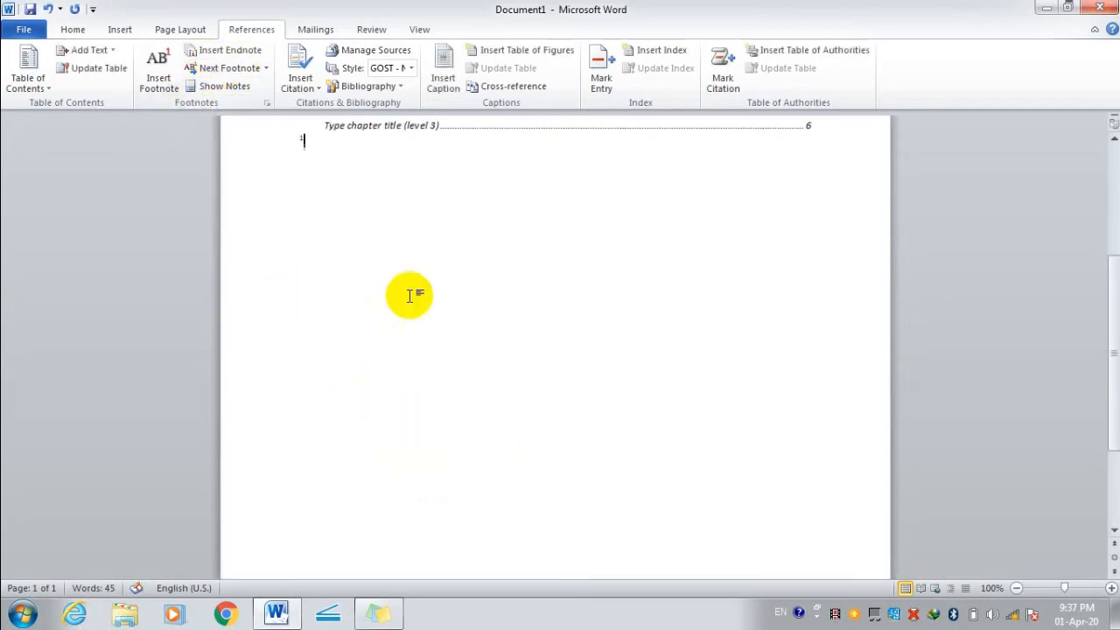
scroll(408, 289, up, 3)
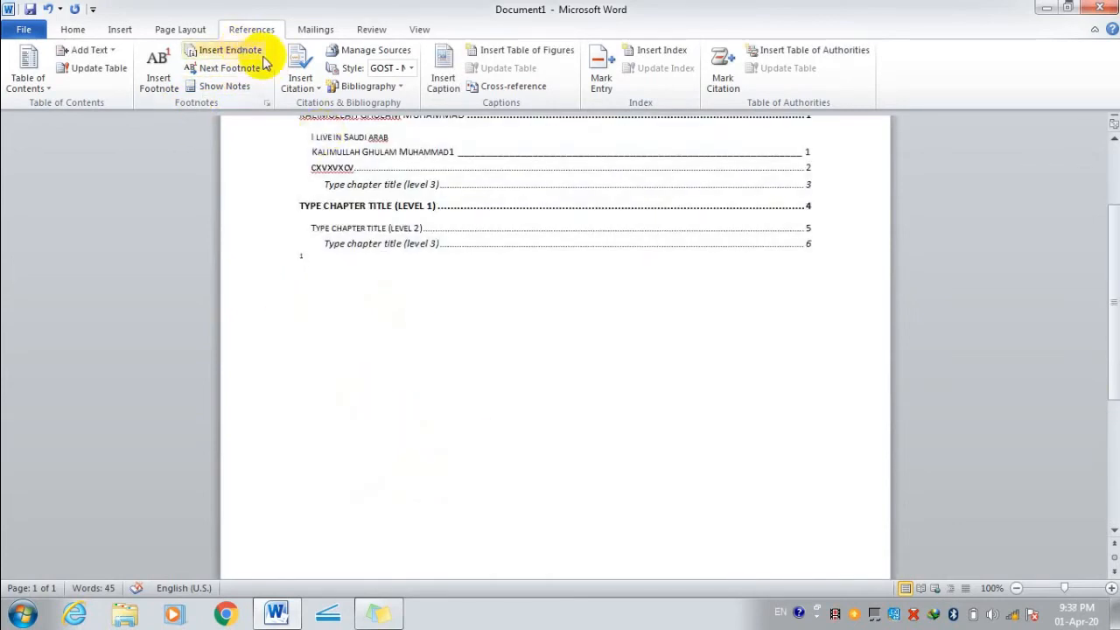
click(229, 51)
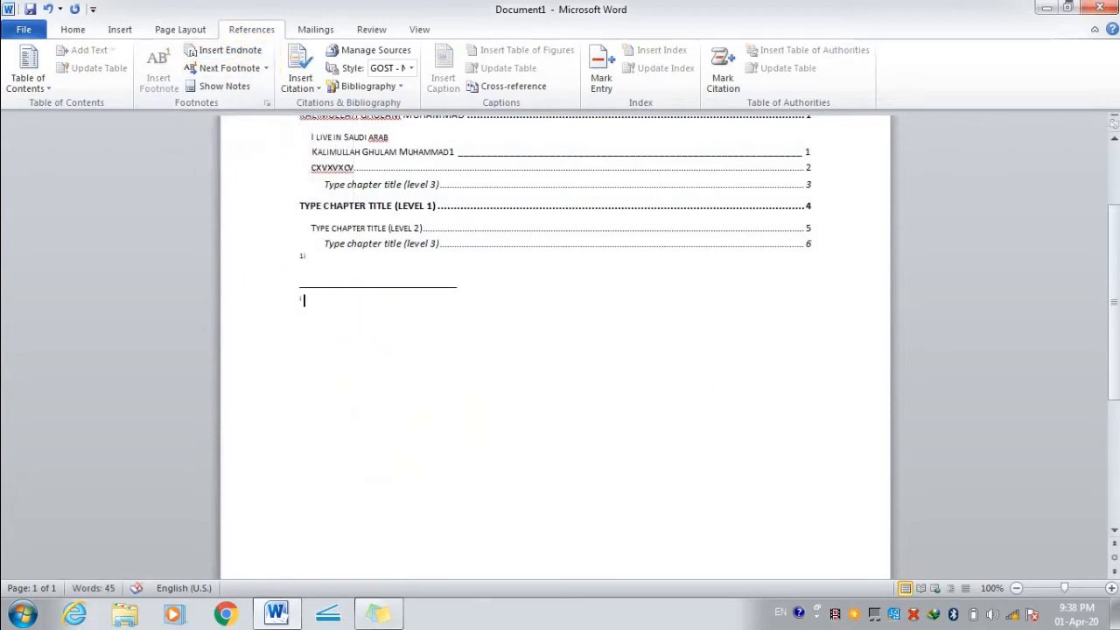
click(1111, 589)
click(1111, 588)
click(1111, 589)
scroll(675, 443, down, 4)
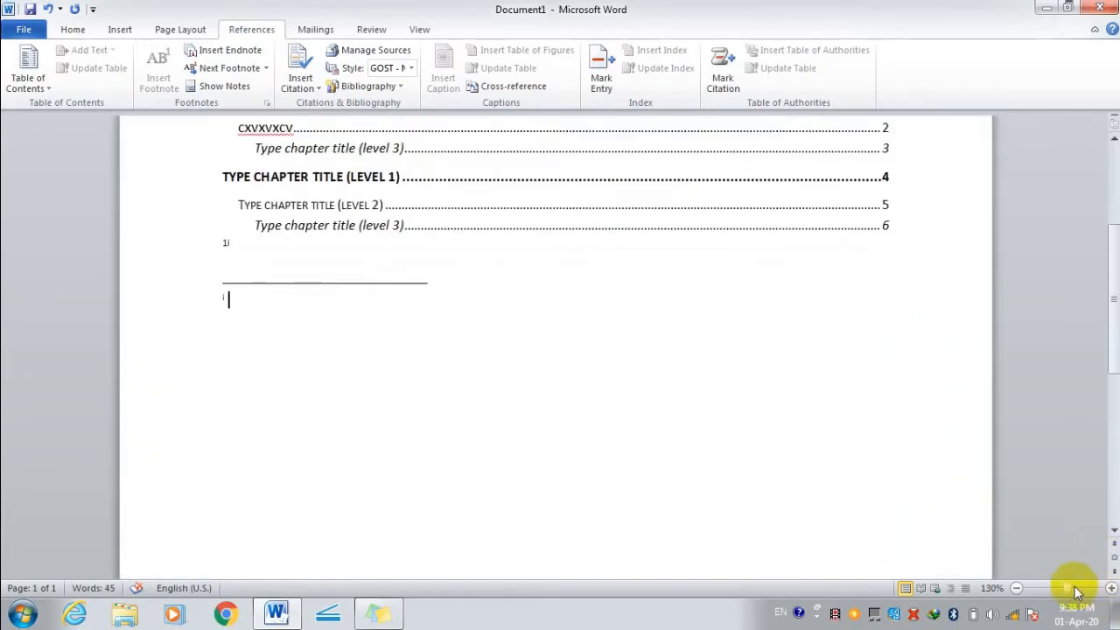
drag(1067, 588, 1065, 588)
scroll(528, 481, down, 3)
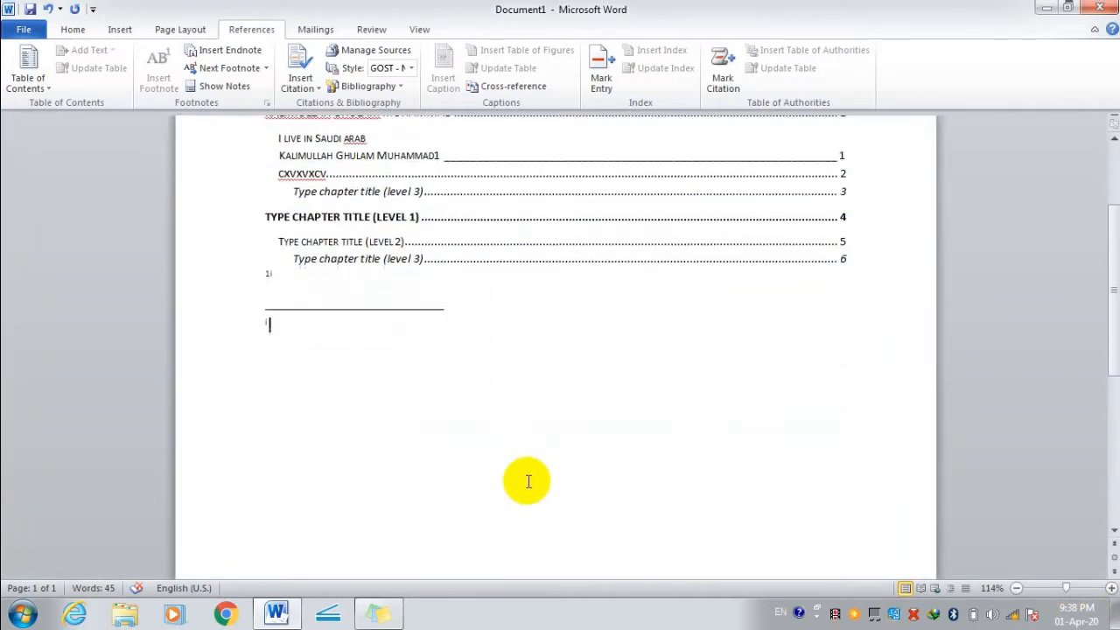
click(1111, 588)
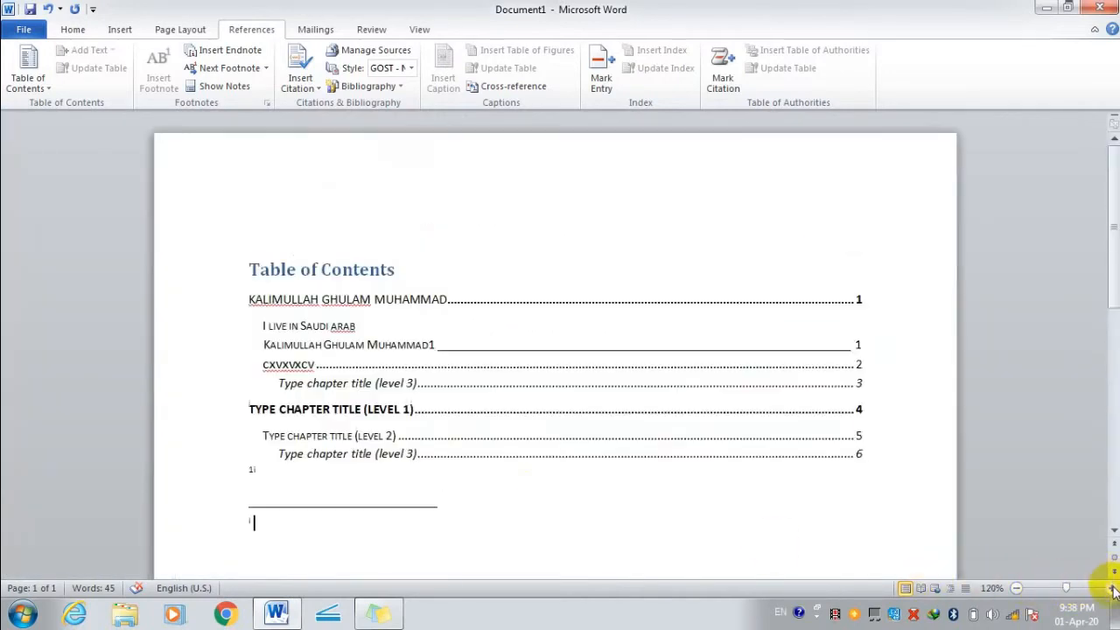
click(1111, 588)
scroll(429, 402, down, 3)
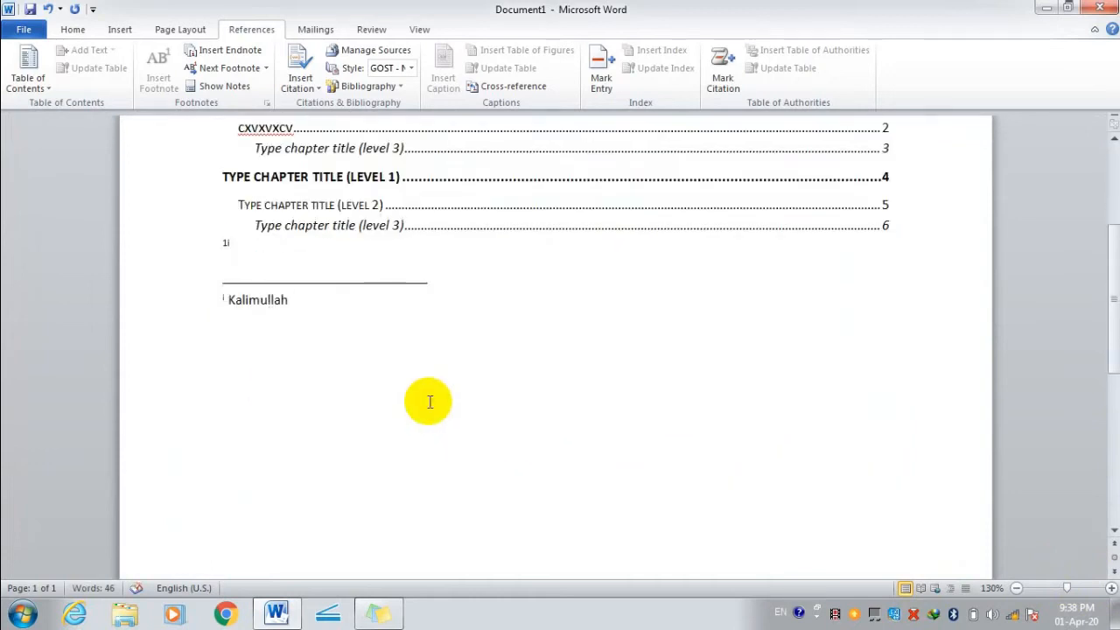
click(292, 264)
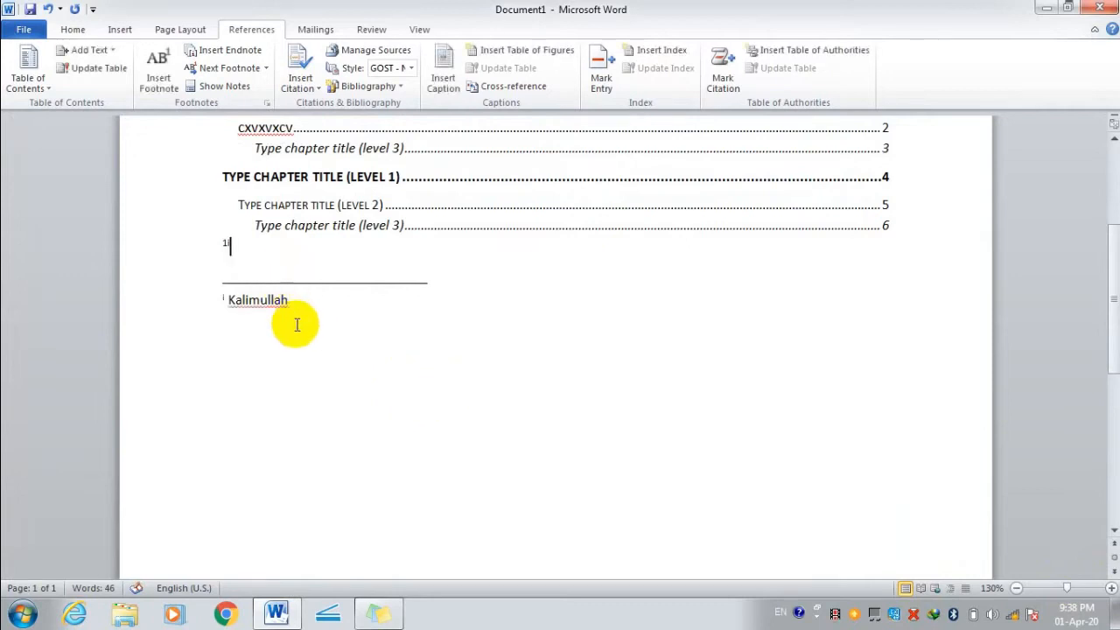
Move between the footnote and endnote and start a new line after the endnote text.
click(268, 70)
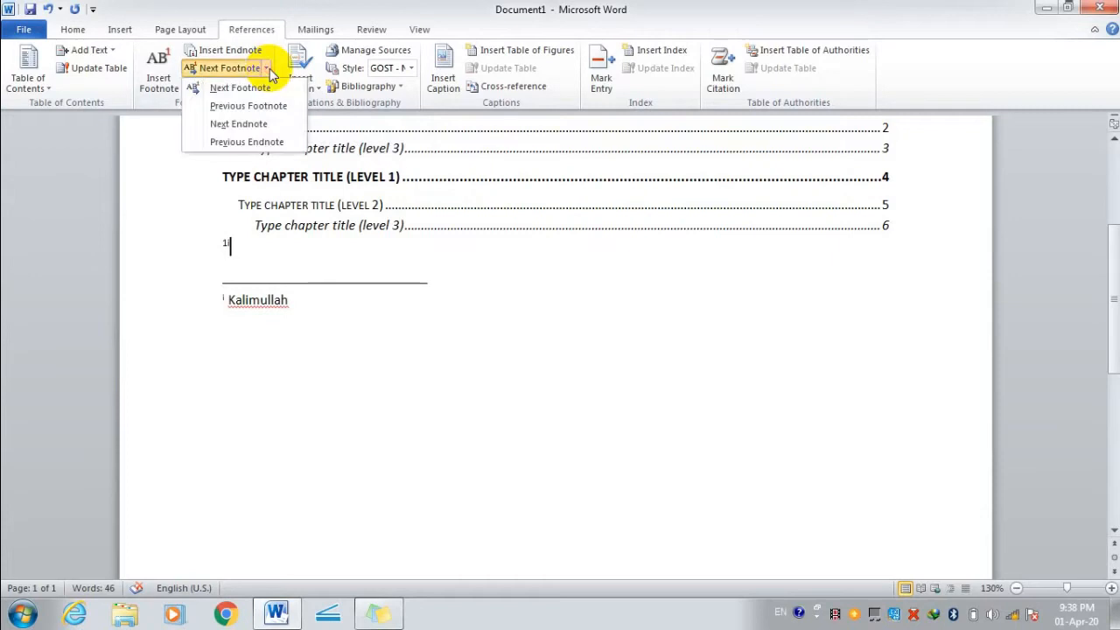
click(269, 107)
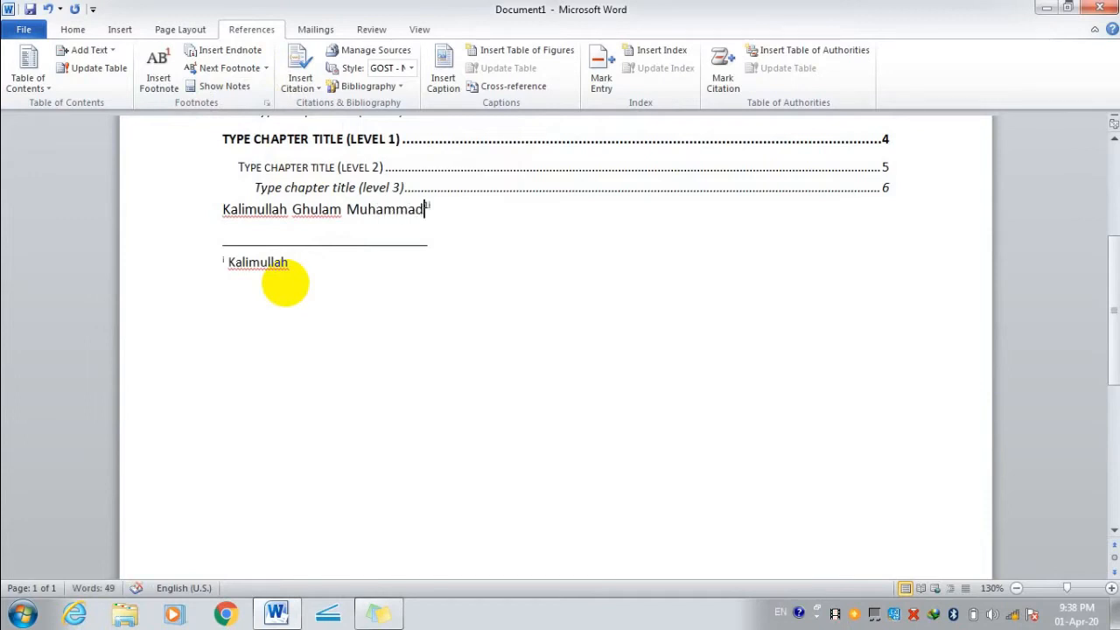
click(268, 69)
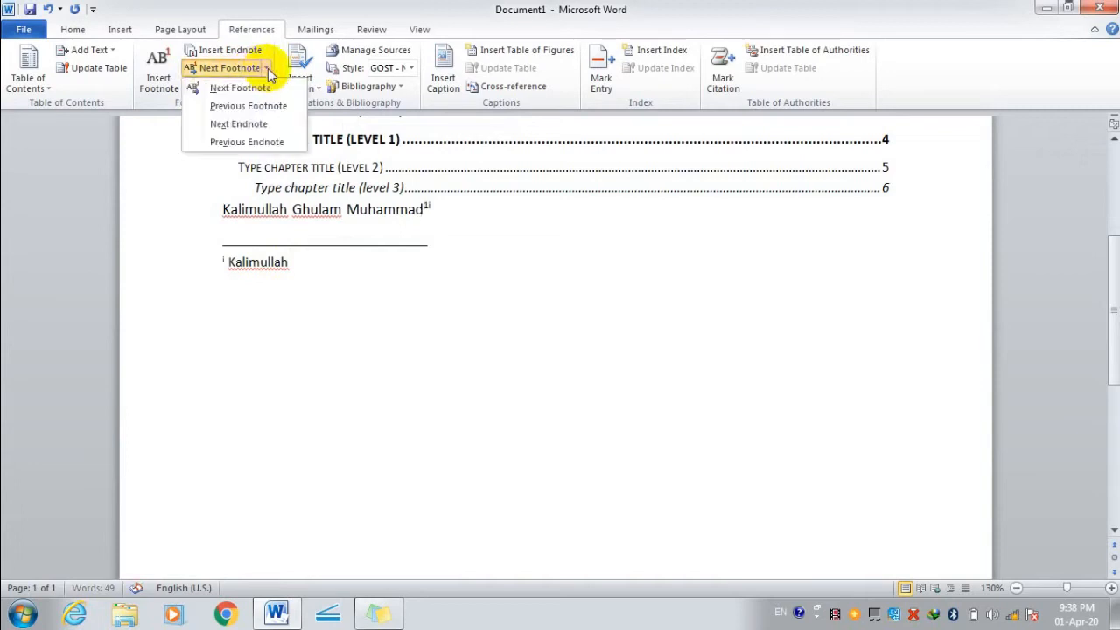
click(265, 129)
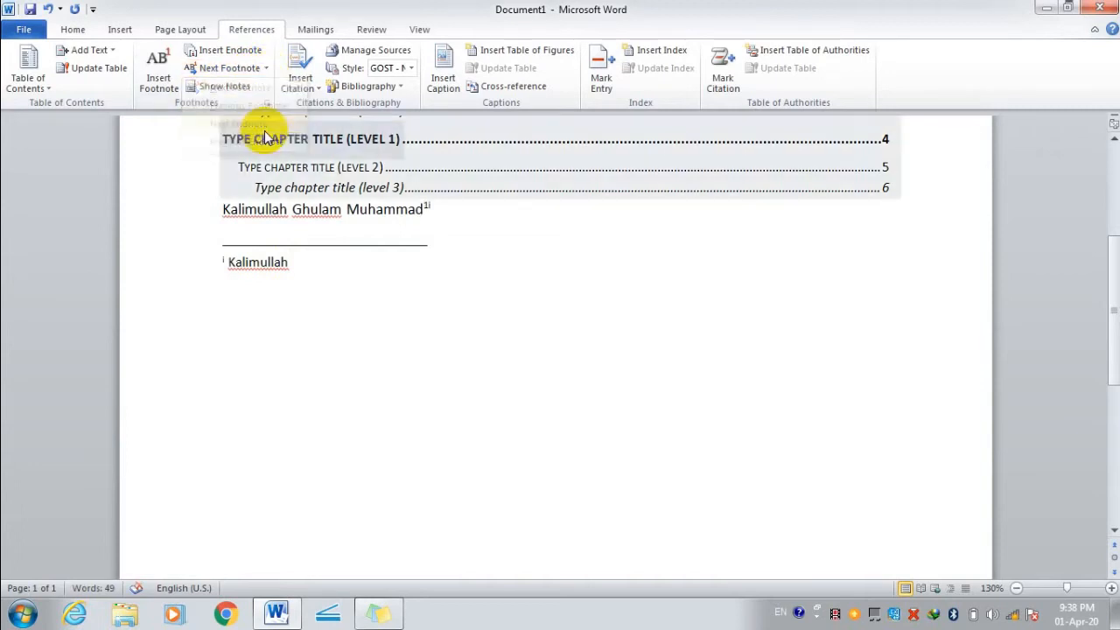
click(427, 259)
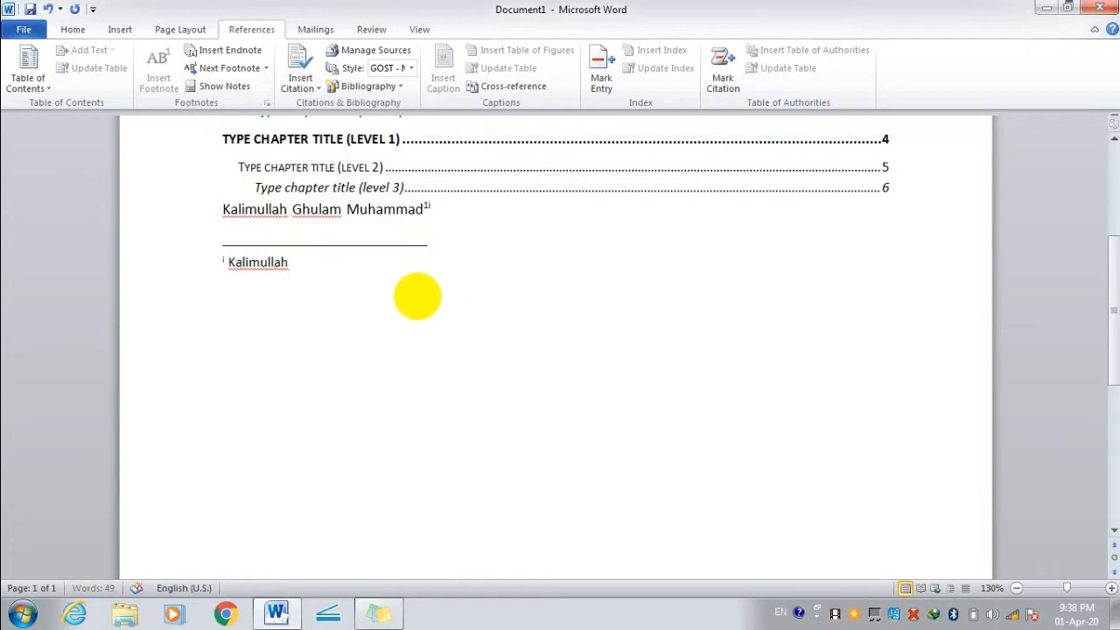
key(Return)
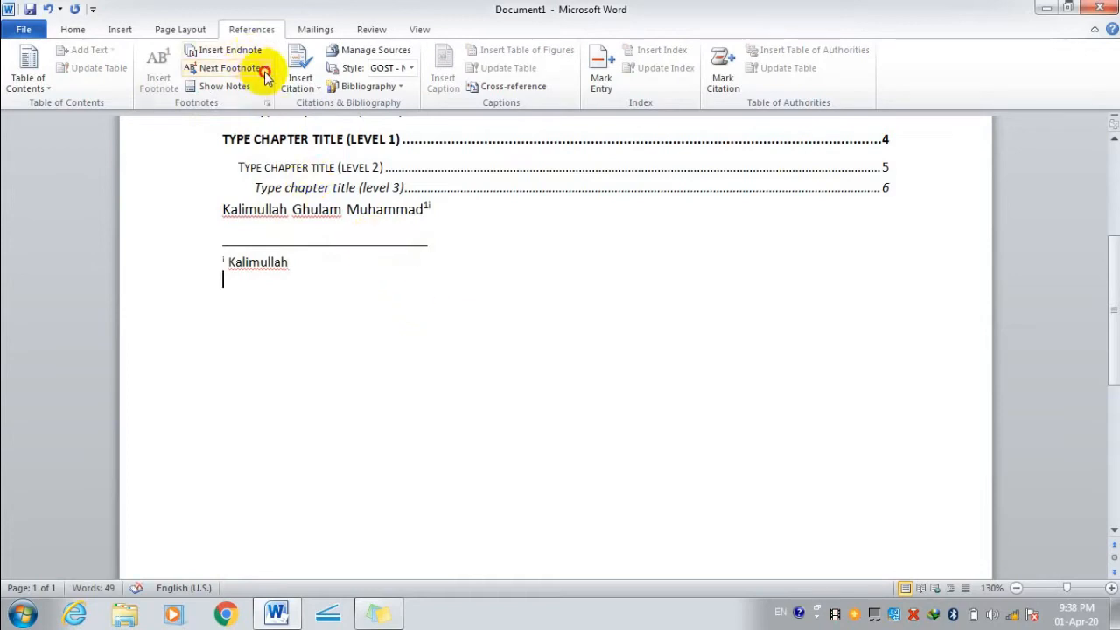
Type a person's first name at the next endnote and zoom in closely on it.
click(266, 68)
click(262, 123)
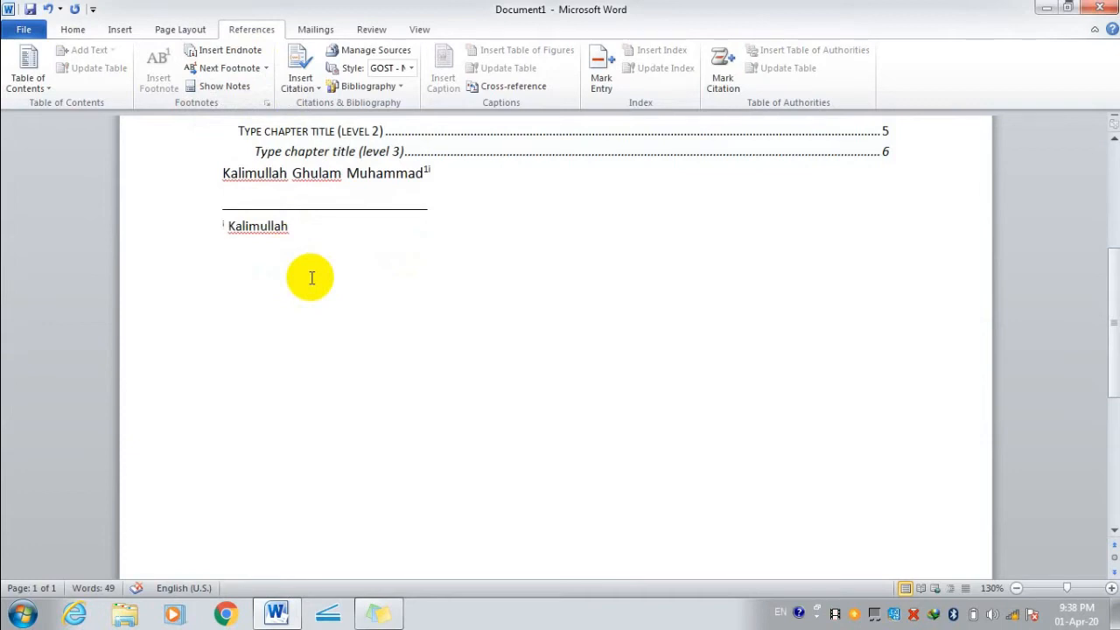
text(Kalim)
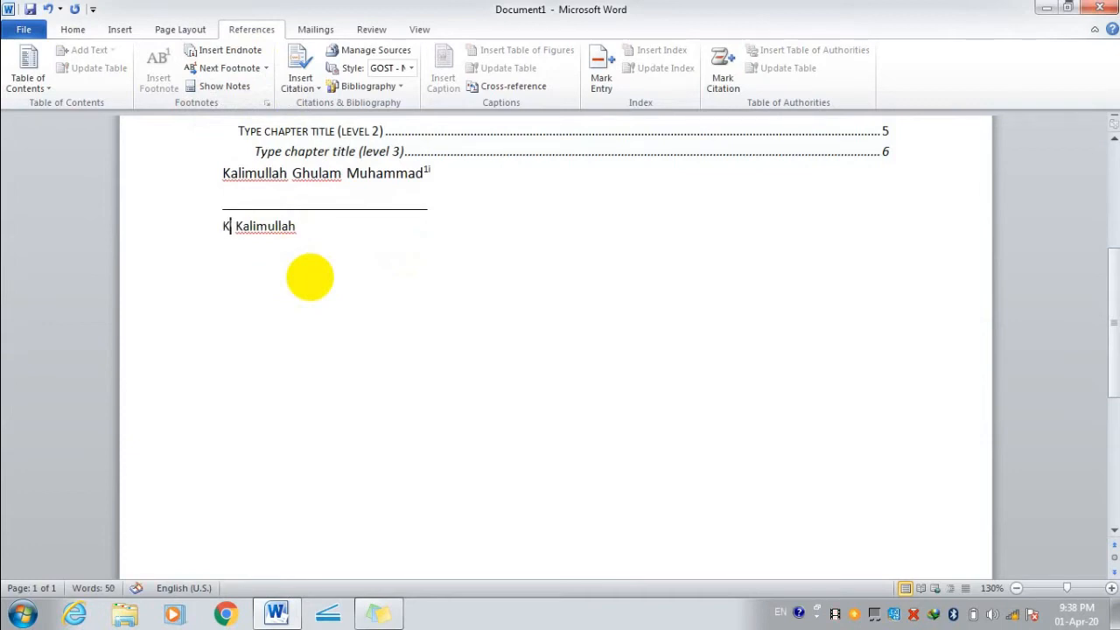
text(ullah)
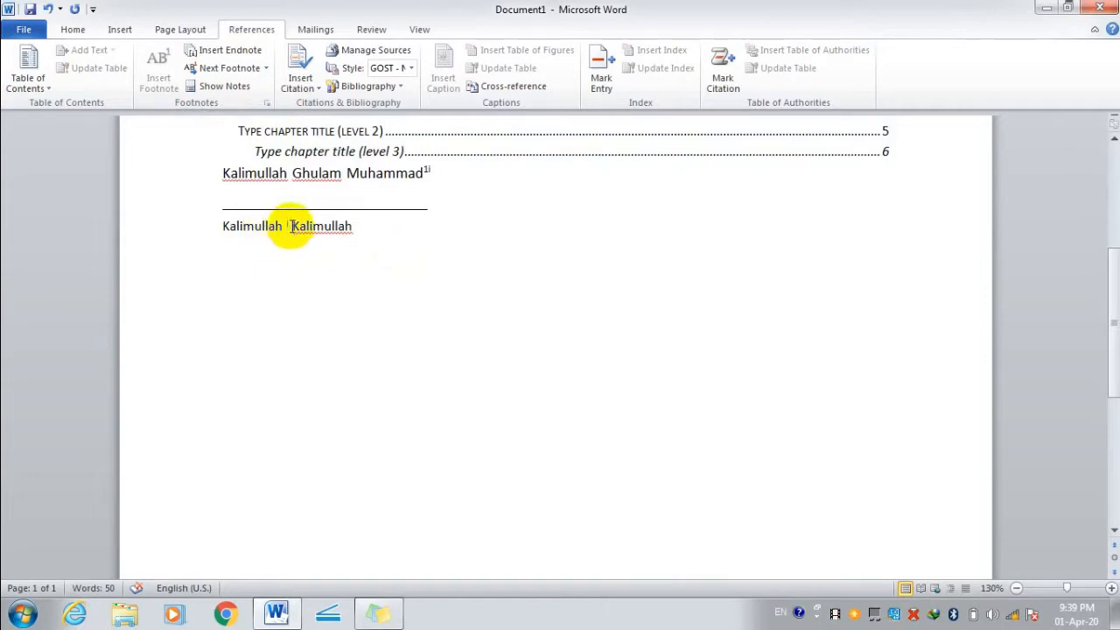
double_click(287, 225)
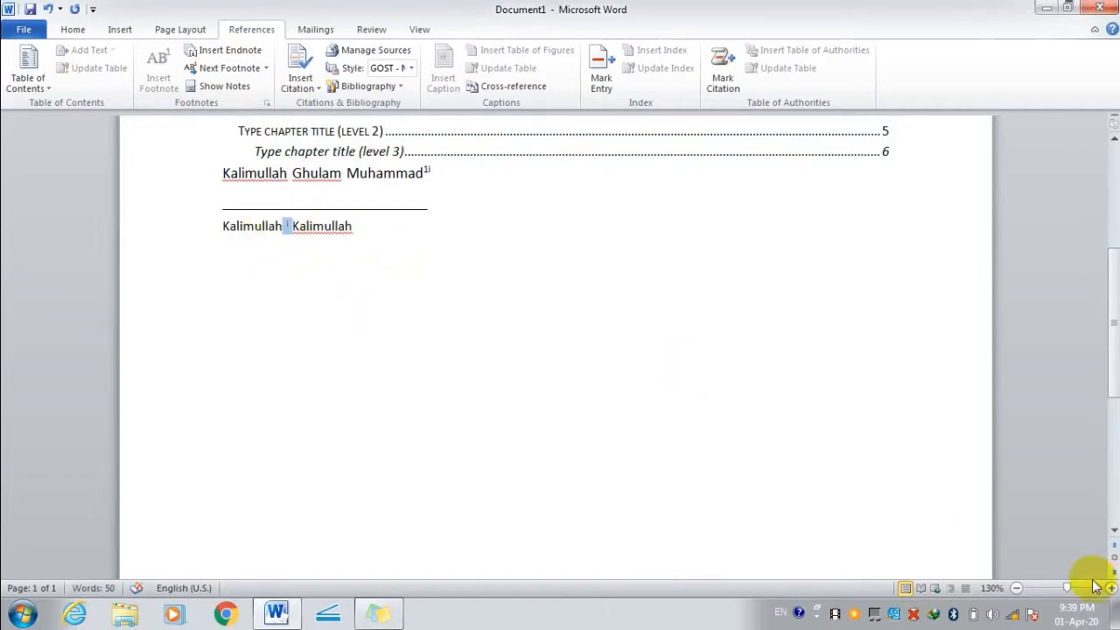
mouse_move(1066, 594)
mouse_down()
mouse_move(1077, 586)
mouse_move(1106, 598)
mouse_move(1095, 582)
mouse_move(1066, 594)
mouse_up()
scroll(436, 373, down, 3)
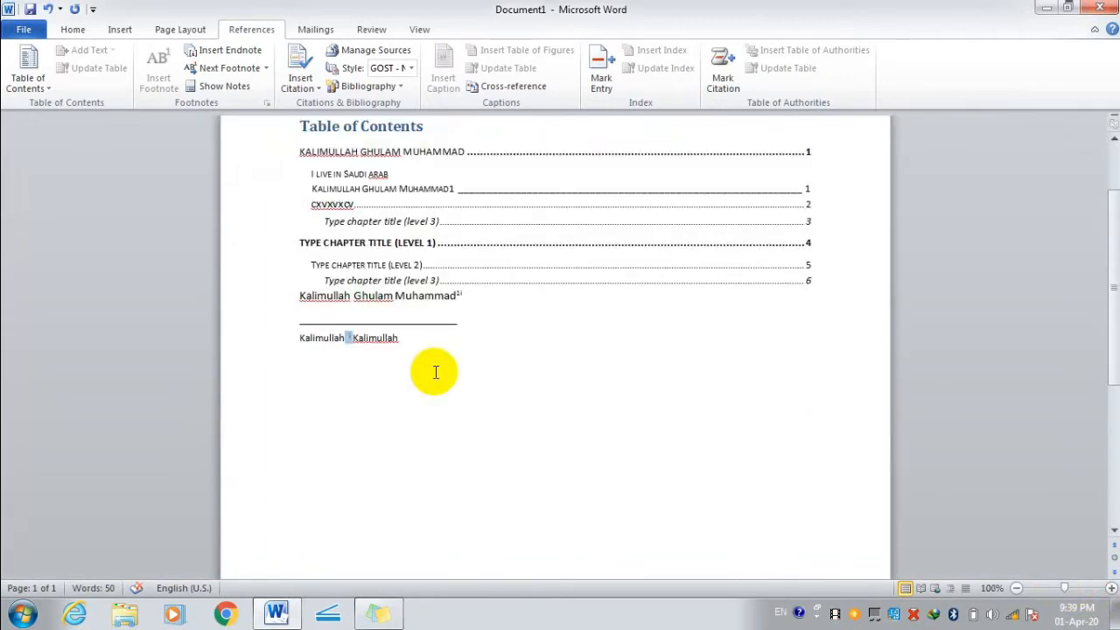
click(224, 85)
click(408, 437)
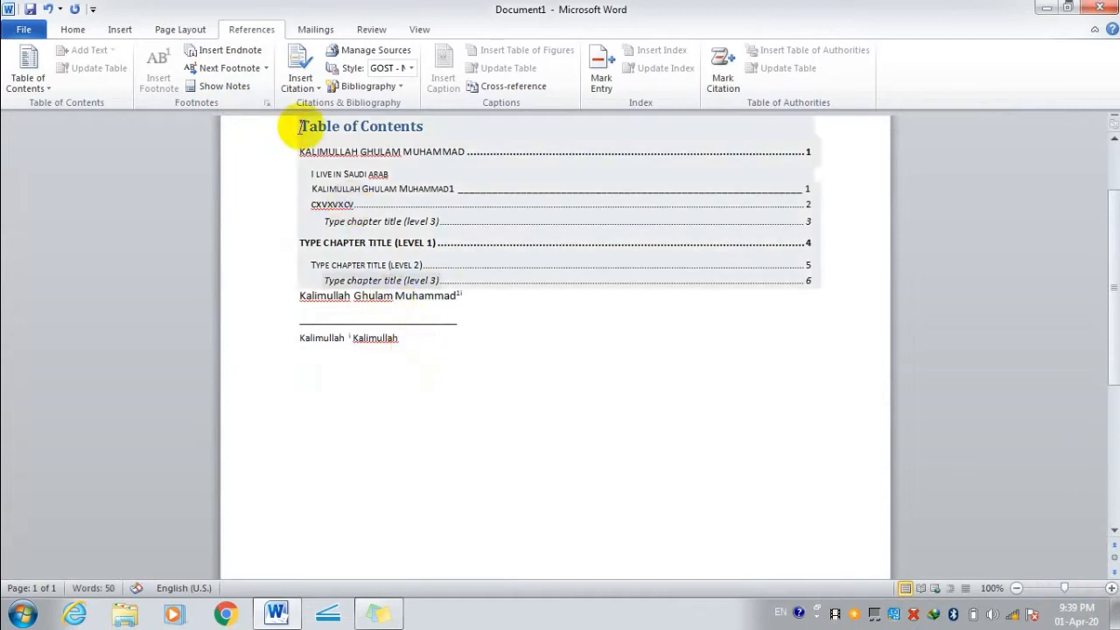
click(266, 69)
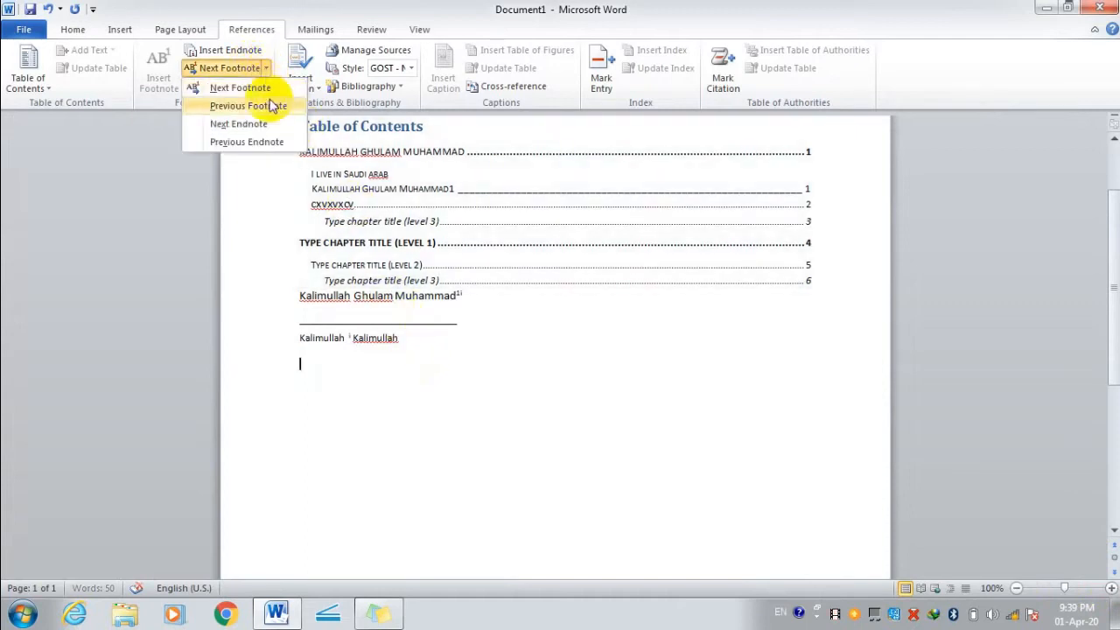
click(269, 145)
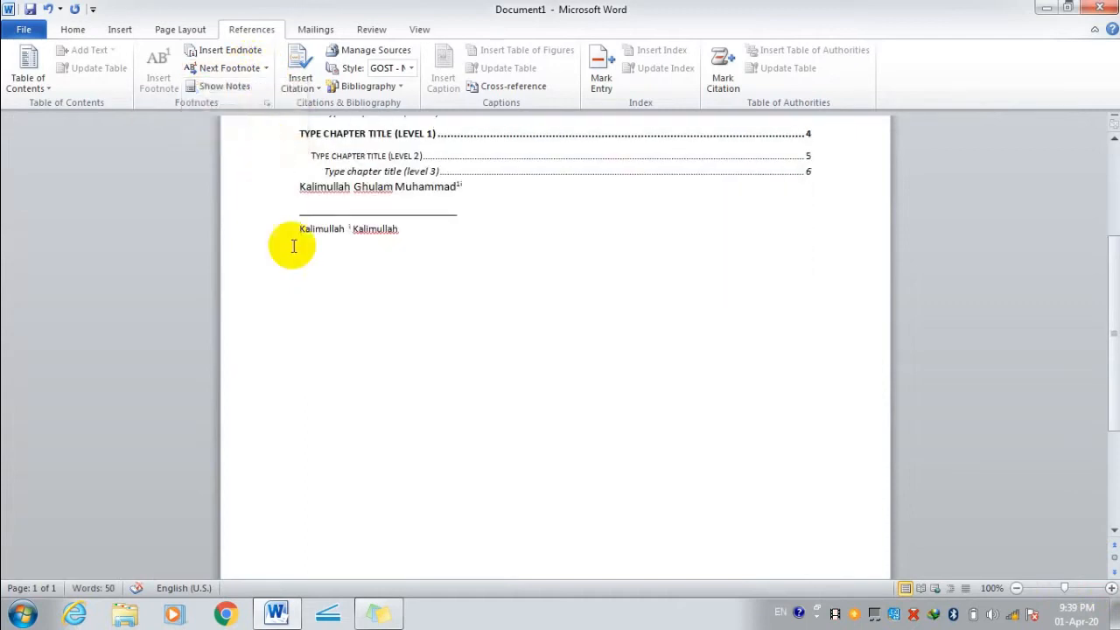
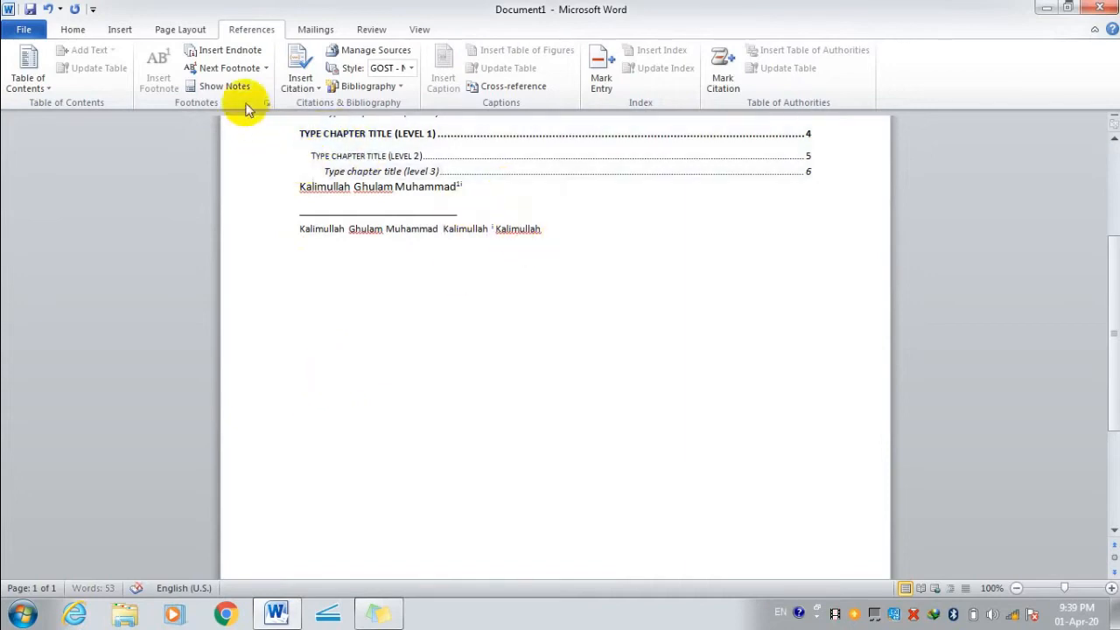
drag(467, 187, 396, 186)
click(420, 275)
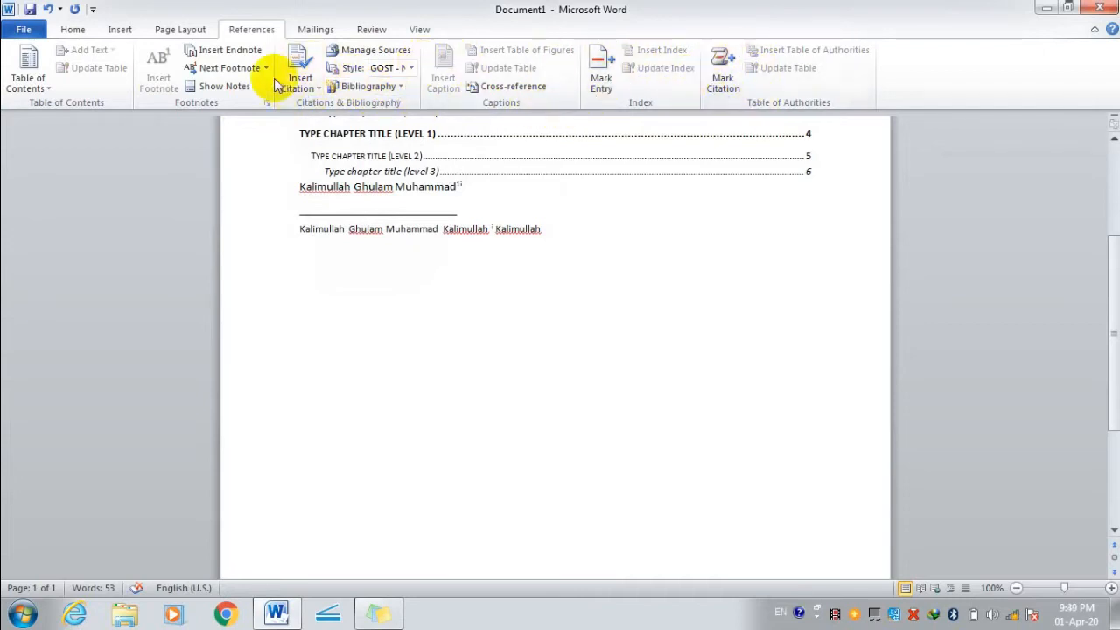
Delete the leftover note text above the contents list.
click(312, 32)
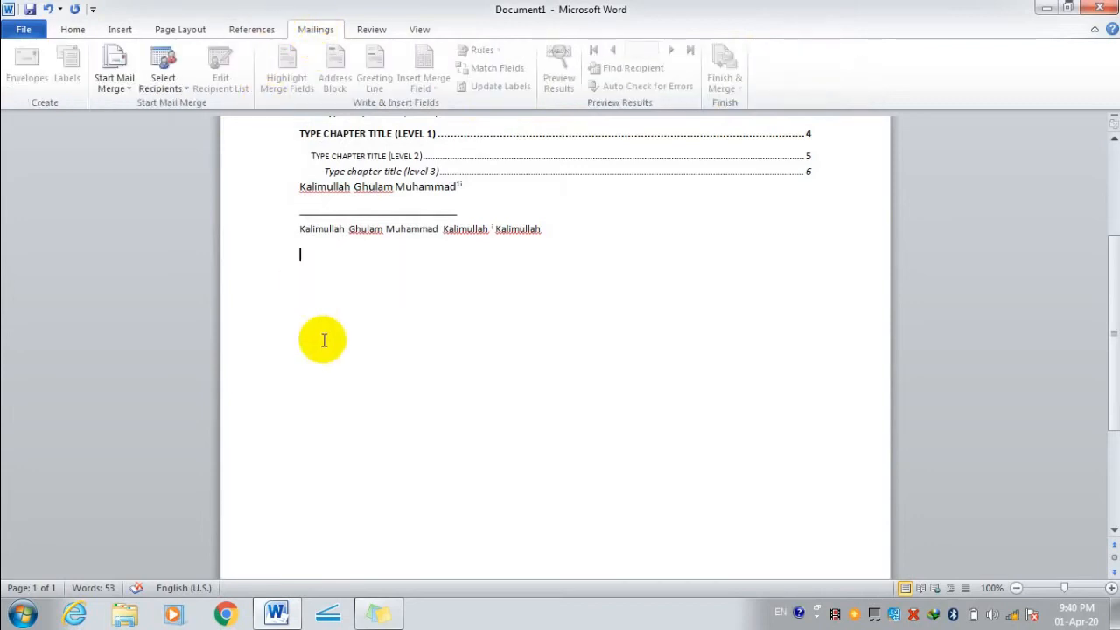
drag(560, 233, 255, 155)
click(358, 319)
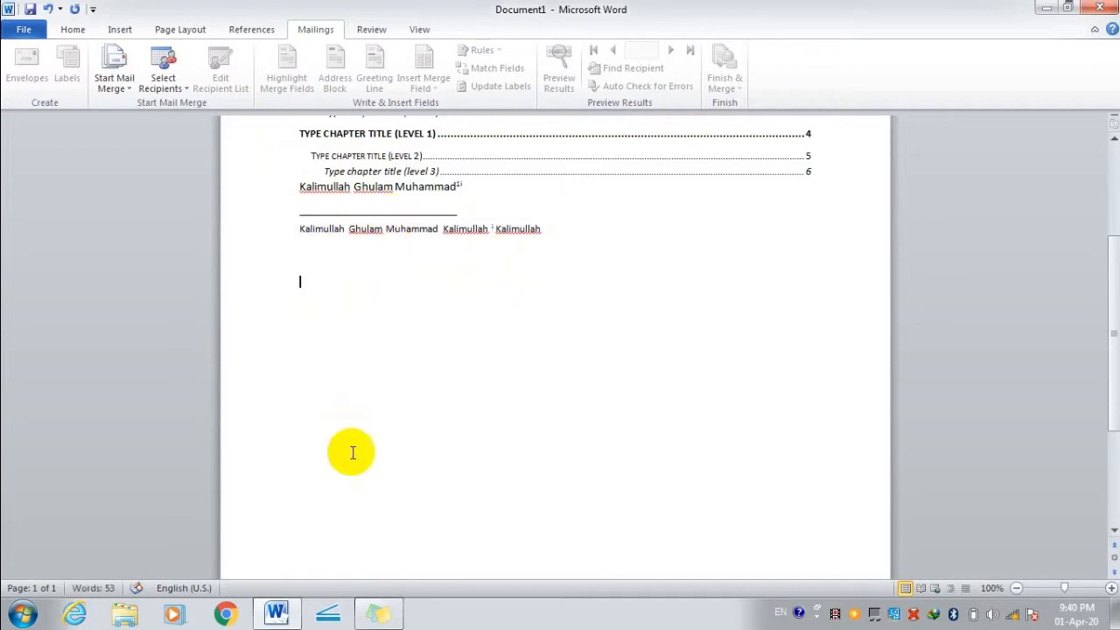
scroll(492, 275, up, 1)
click(560, 277)
drag(560, 277, 366, 84)
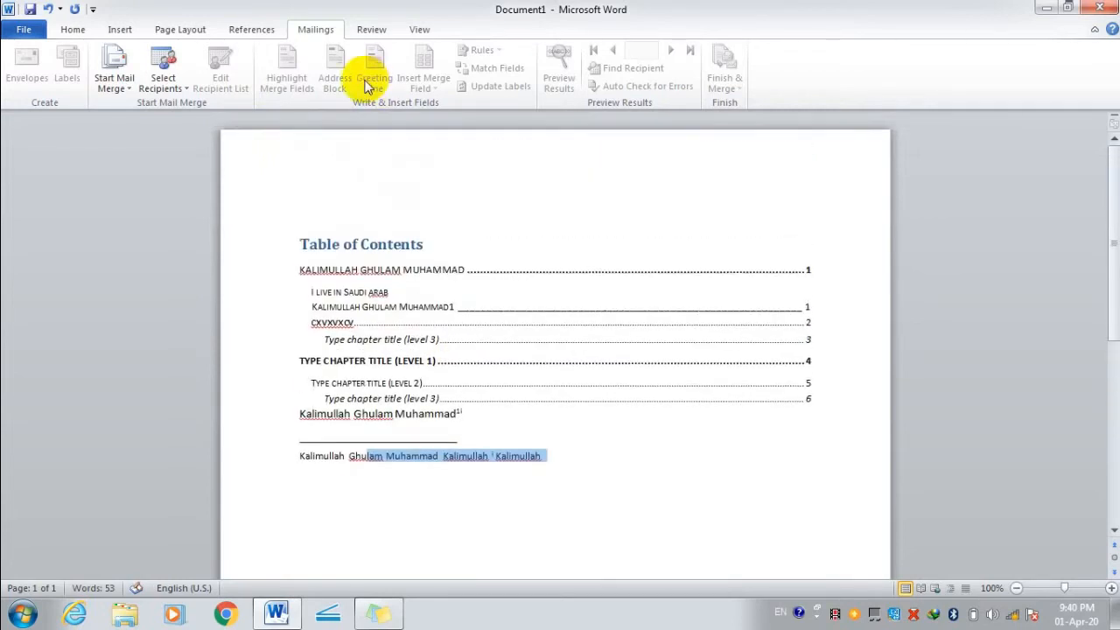
key(Delete)
key(BackSpace)
key(BackSpace)
key(BackSpace)
key(BackSpace)
key(BackSpace)
key(BackSpace)
key(BackSpace)
key(BackSpace)
key(BackSpace)
key(BackSpace)
key(BackSpace)
key(BackSpace)
key(BackSpace)
key(BackSpace)
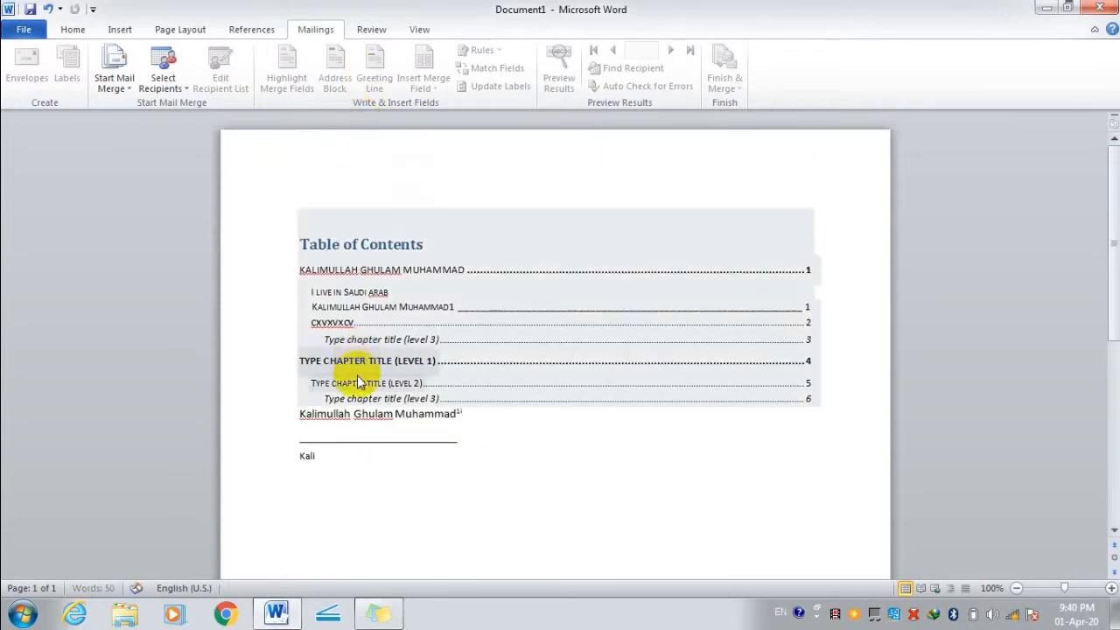
Delete the Table heading, all table-of-contents entries and the name line, leaving the page empty.
click(371, 428)
click(382, 383)
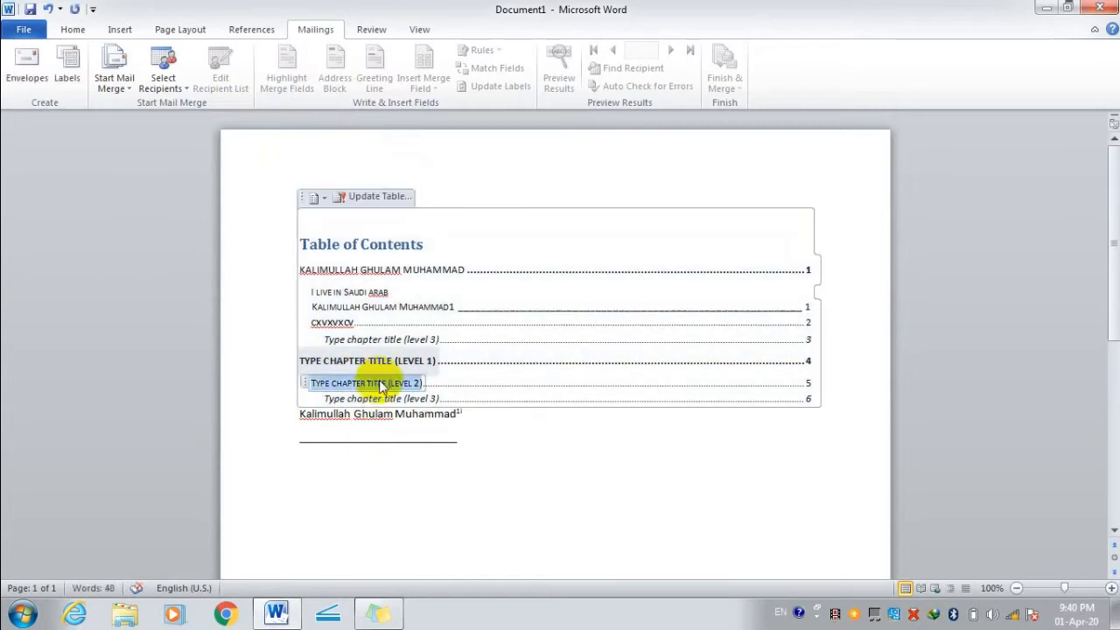
key(BackSpace)
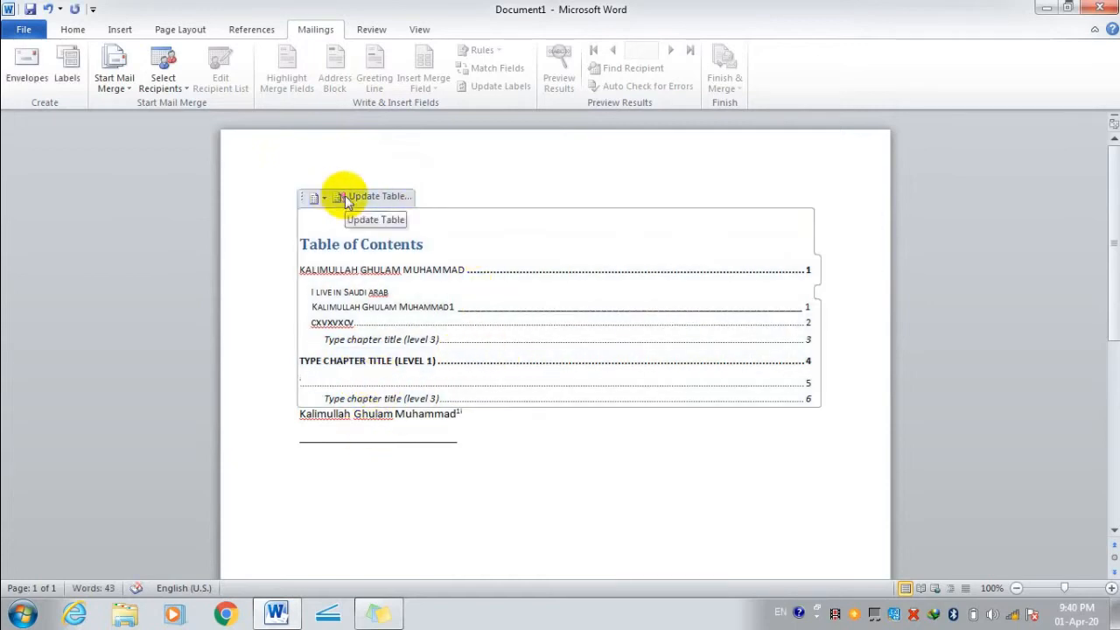
drag(478, 387, 342, 242)
key(BackSpace)
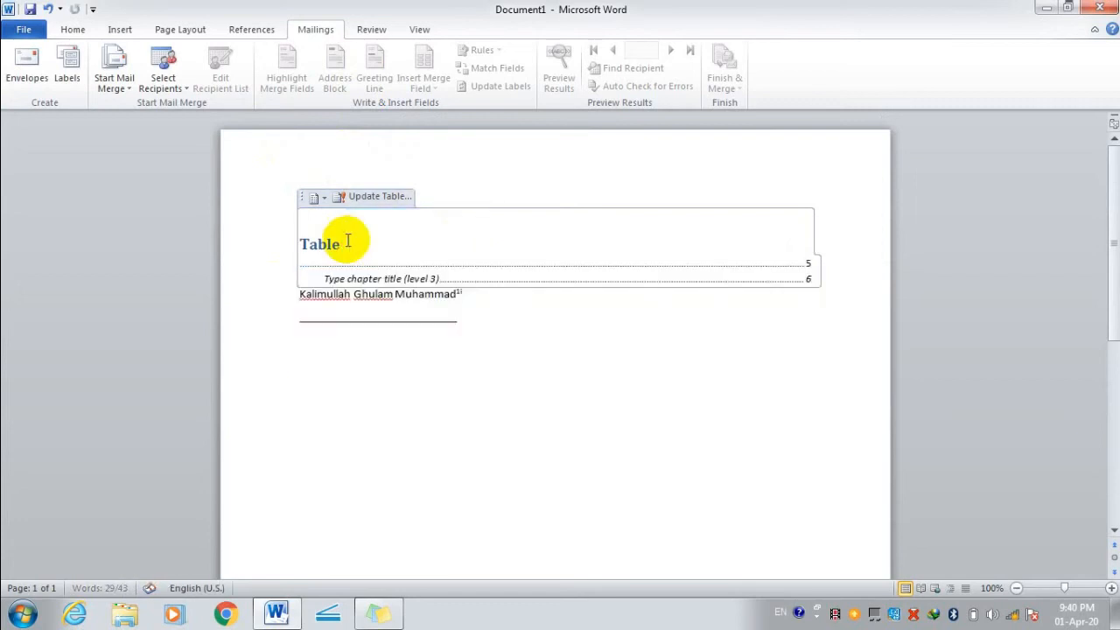
drag(520, 277, 219, 224)
key(BackSpace)
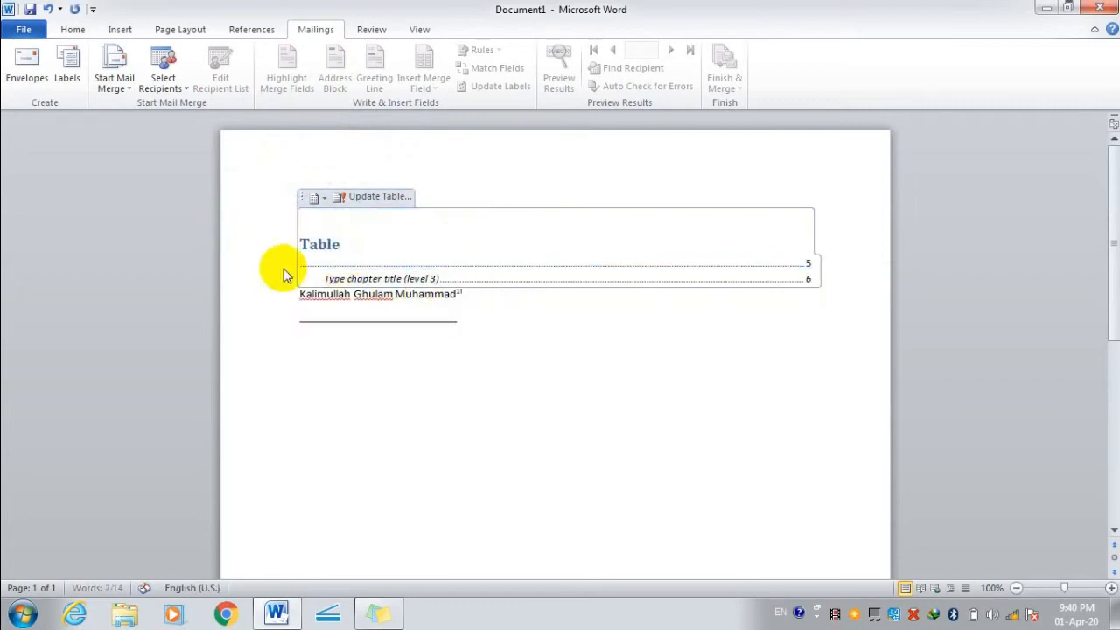
drag(487, 300, 250, 235)
key(BackSpace)
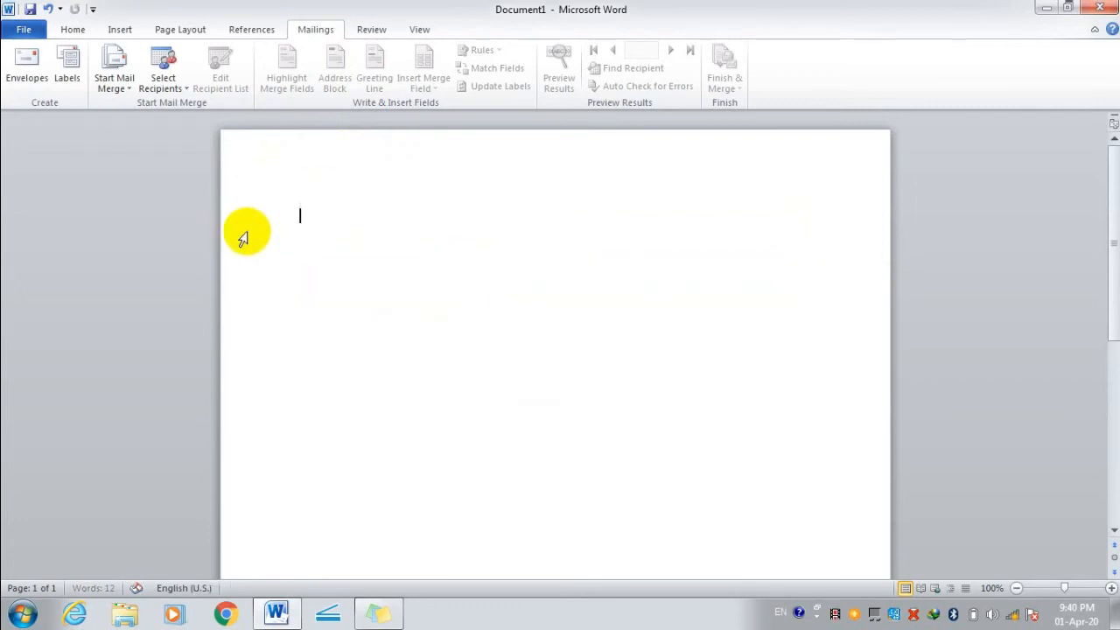
Open the Envelopes dialog and review the envelope options and delivery-address font settings, leaving them unchanged.
click(29, 83)
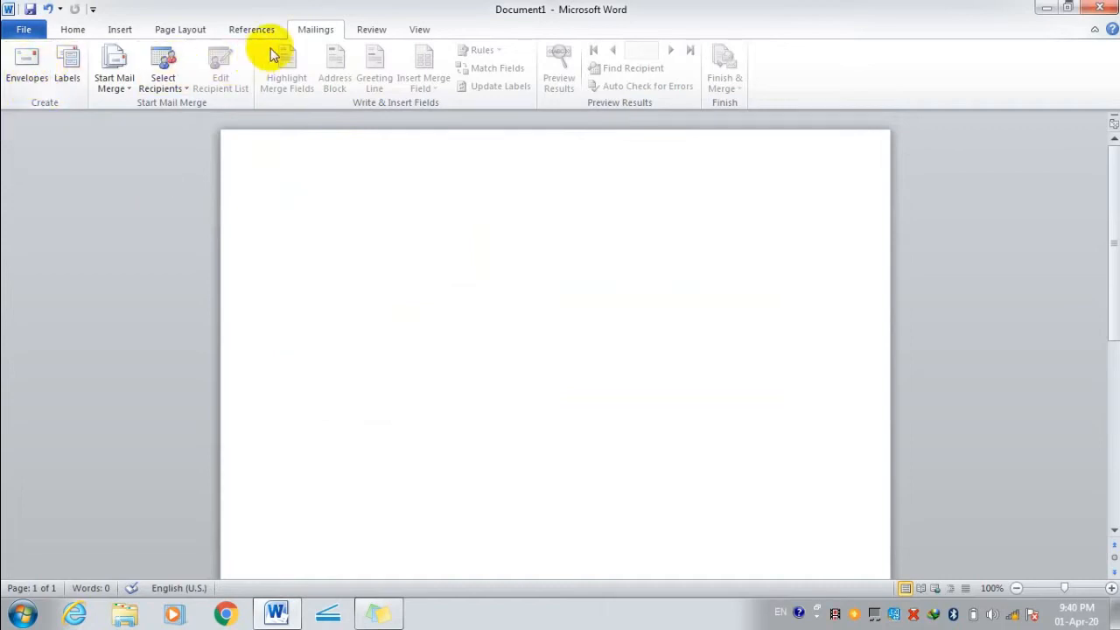
click(32, 72)
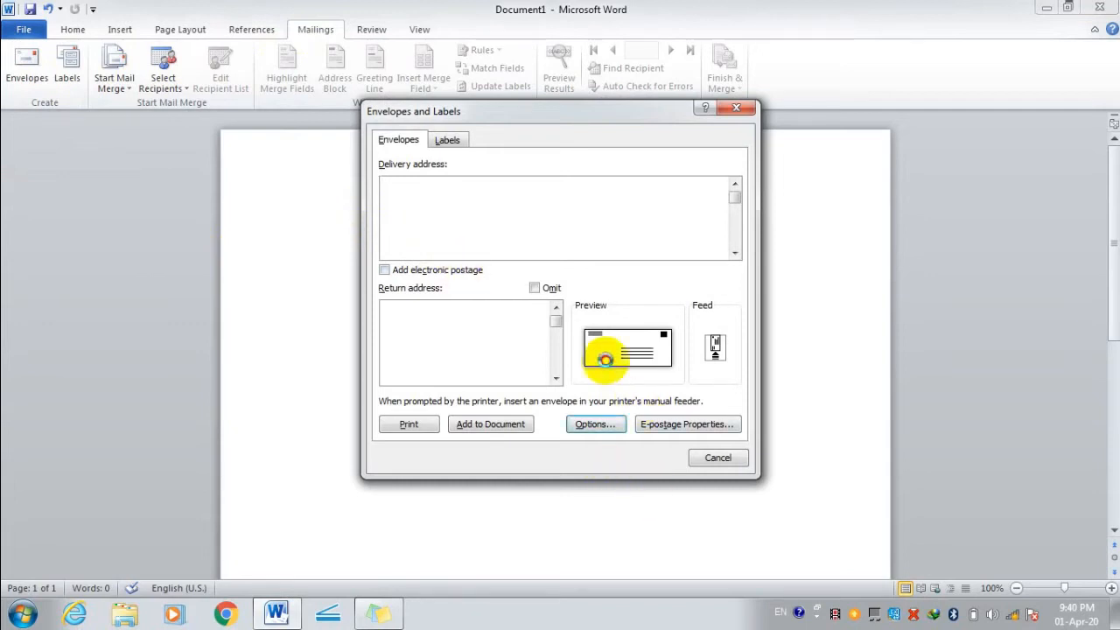
click(605, 358)
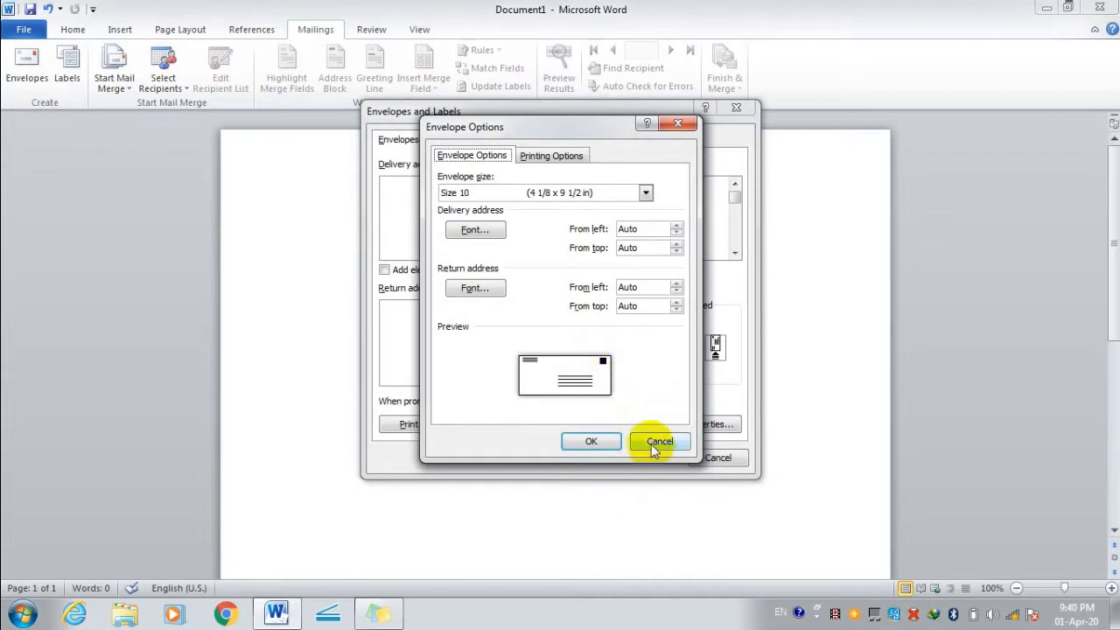
click(658, 441)
click(636, 354)
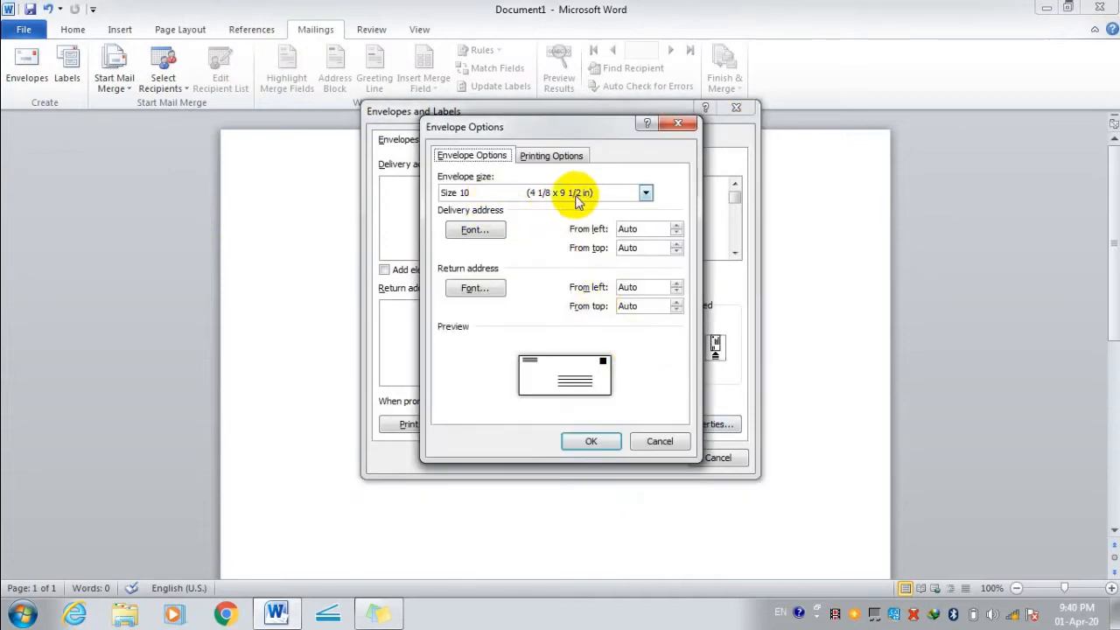
click(493, 230)
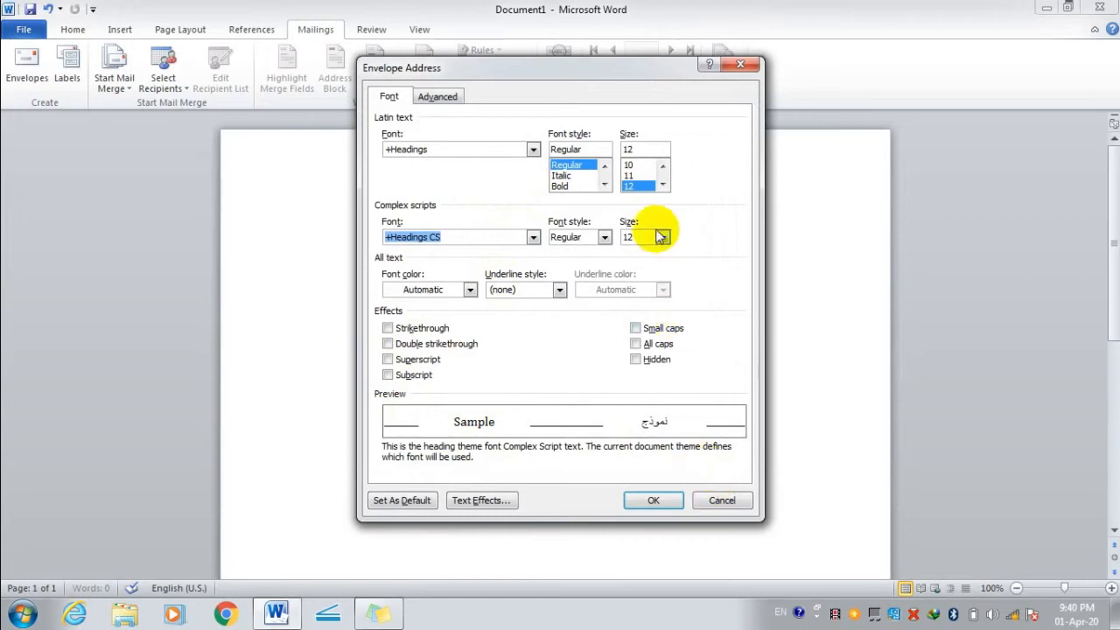
click(440, 98)
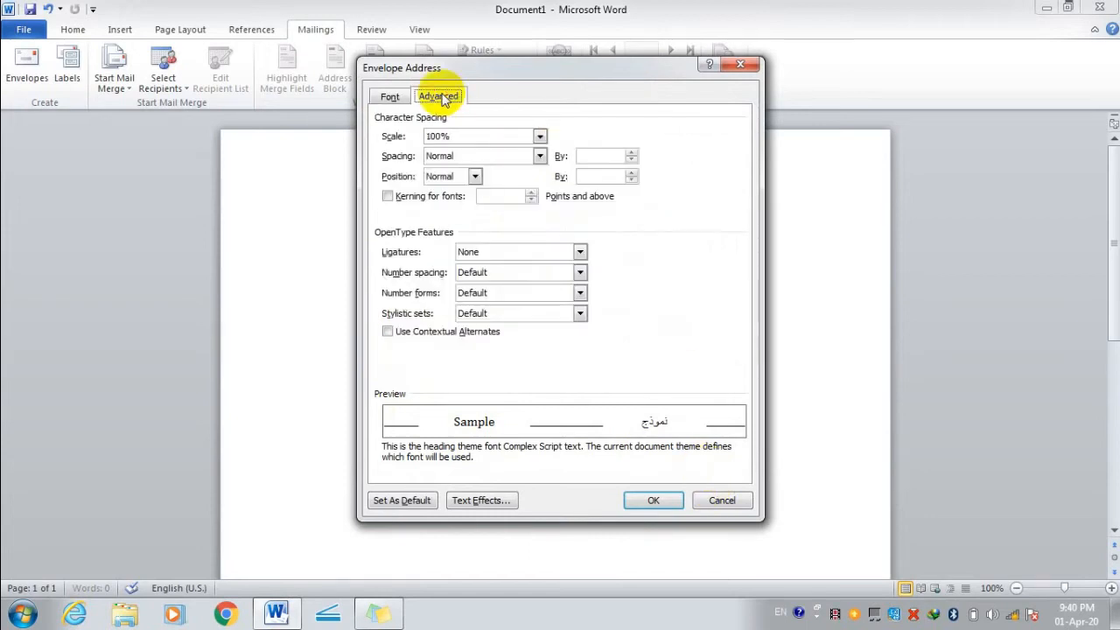
click(390, 96)
click(722, 500)
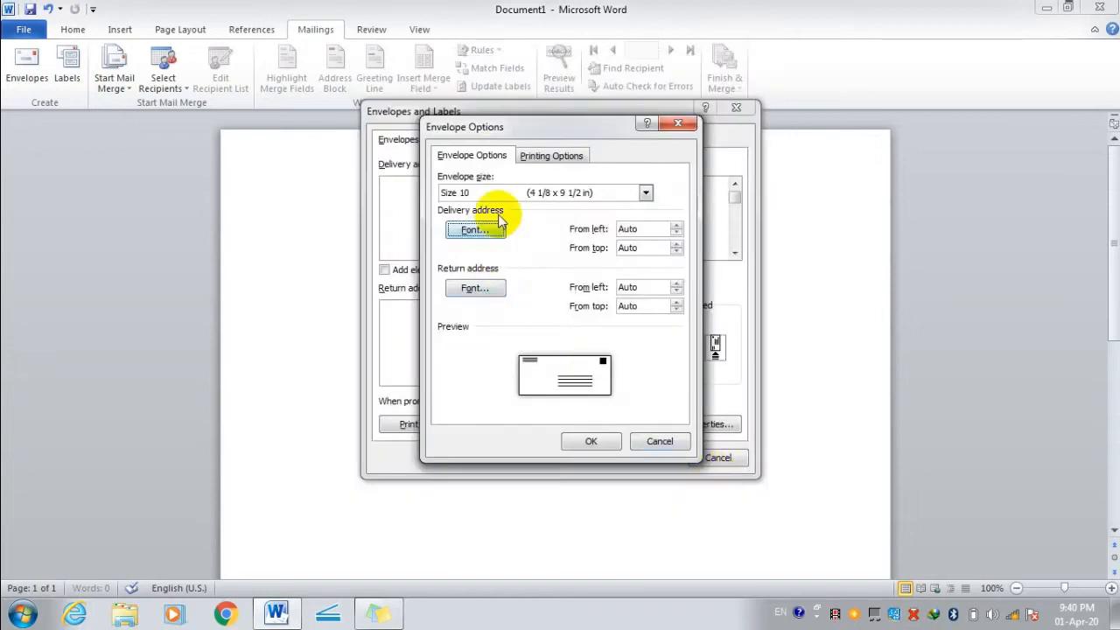
click(649, 442)
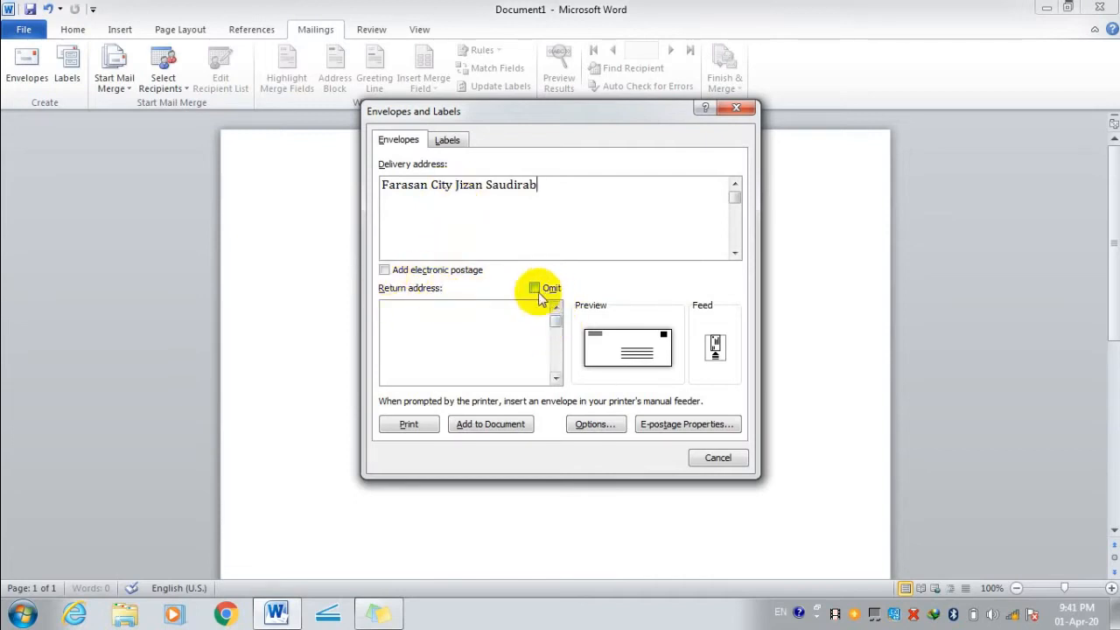
Enter 'Dammam City Saudia' as the return address and review the envelope printing options without changes.
click(504, 326)
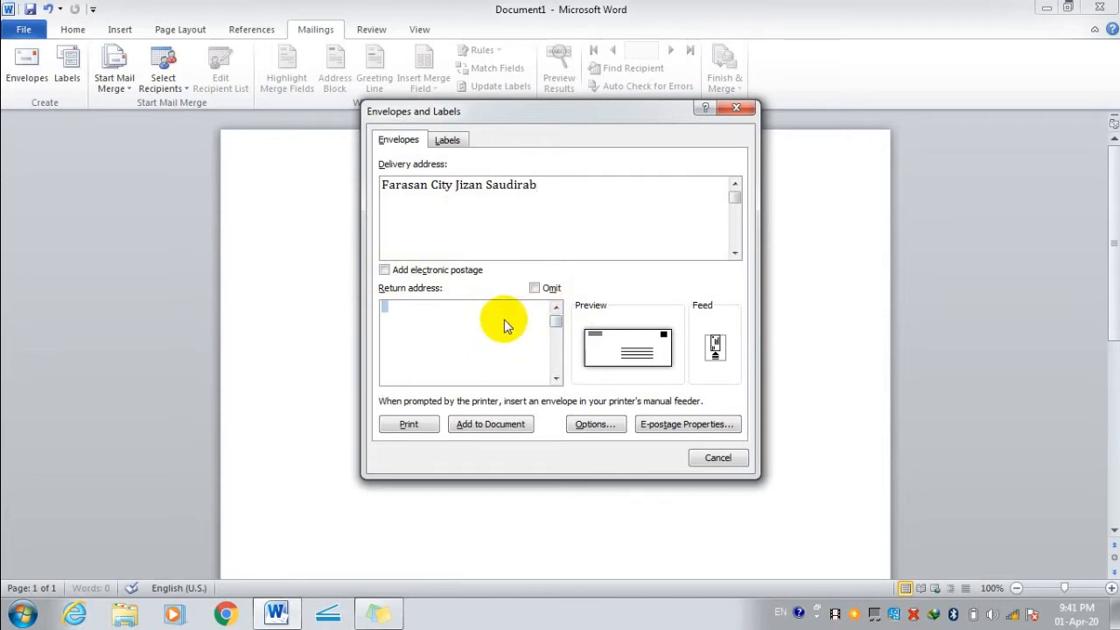
text(Damm)
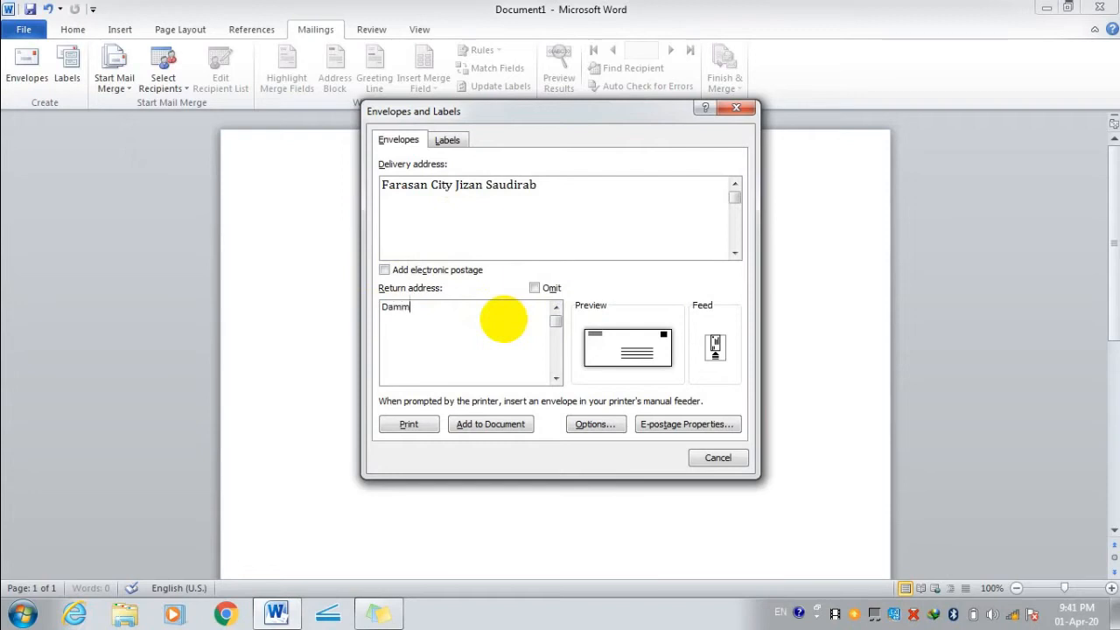
text(am City Saudia Arab)
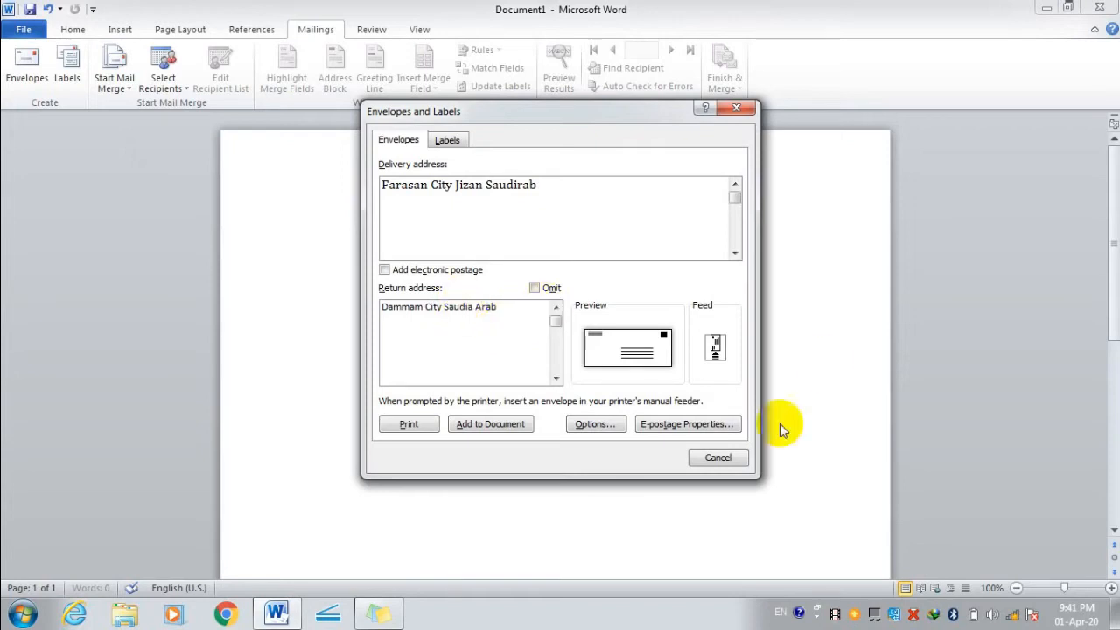
click(600, 424)
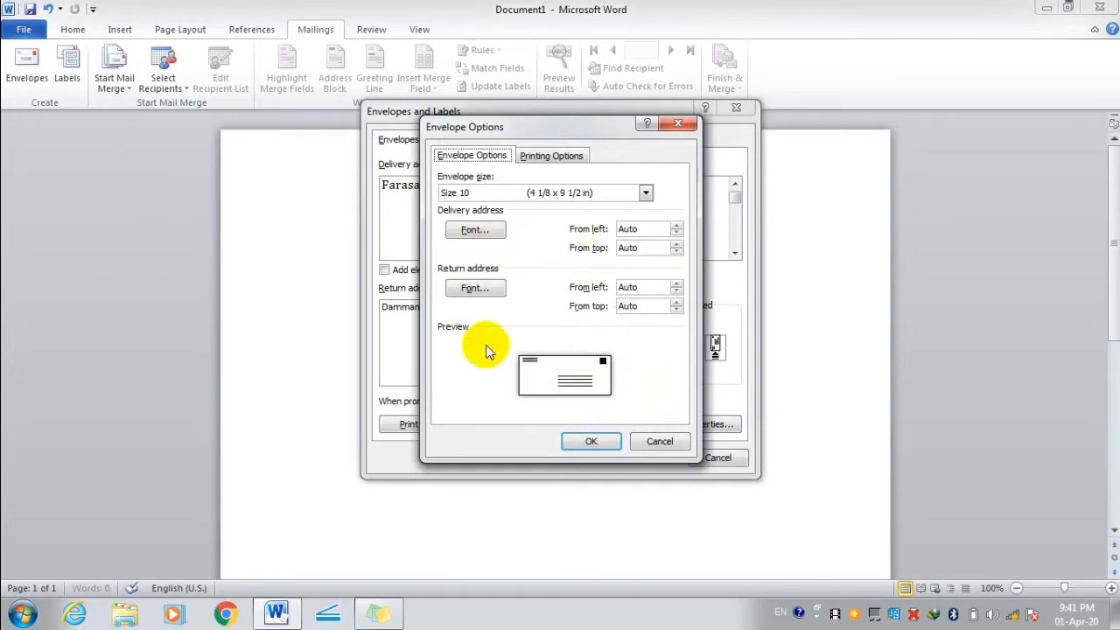
click(528, 158)
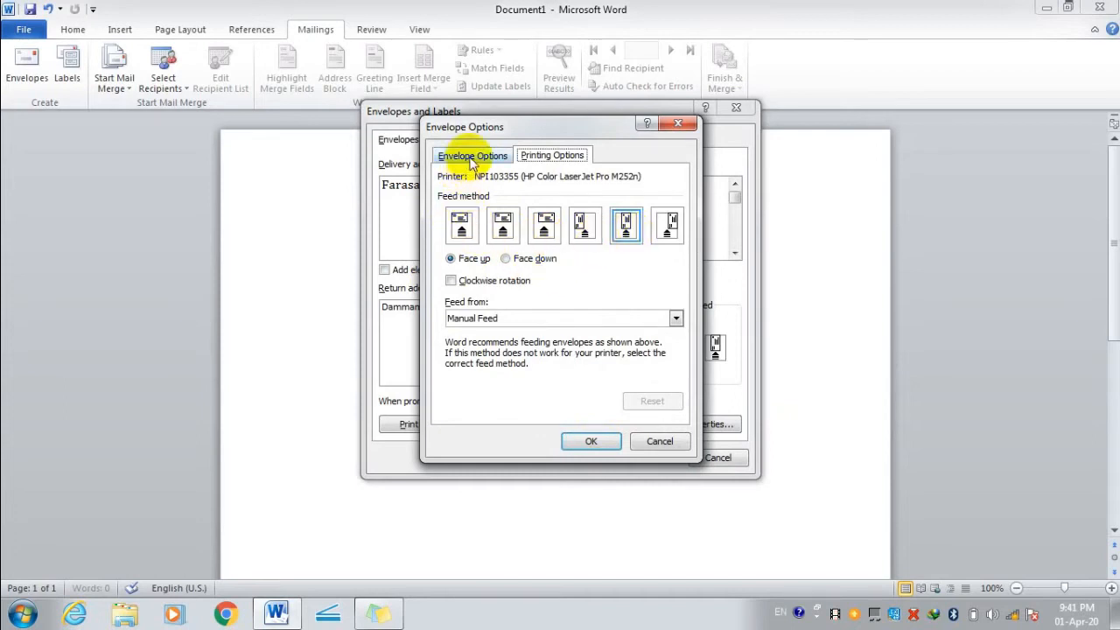
click(660, 441)
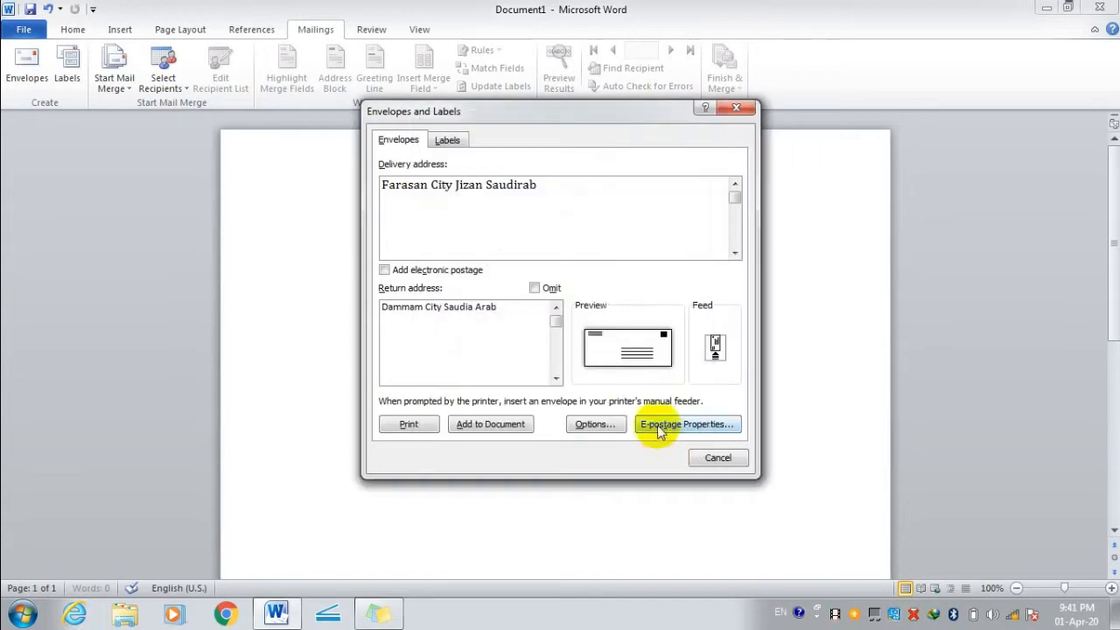
Set the Labels tab to print a single label at row 2.
click(449, 143)
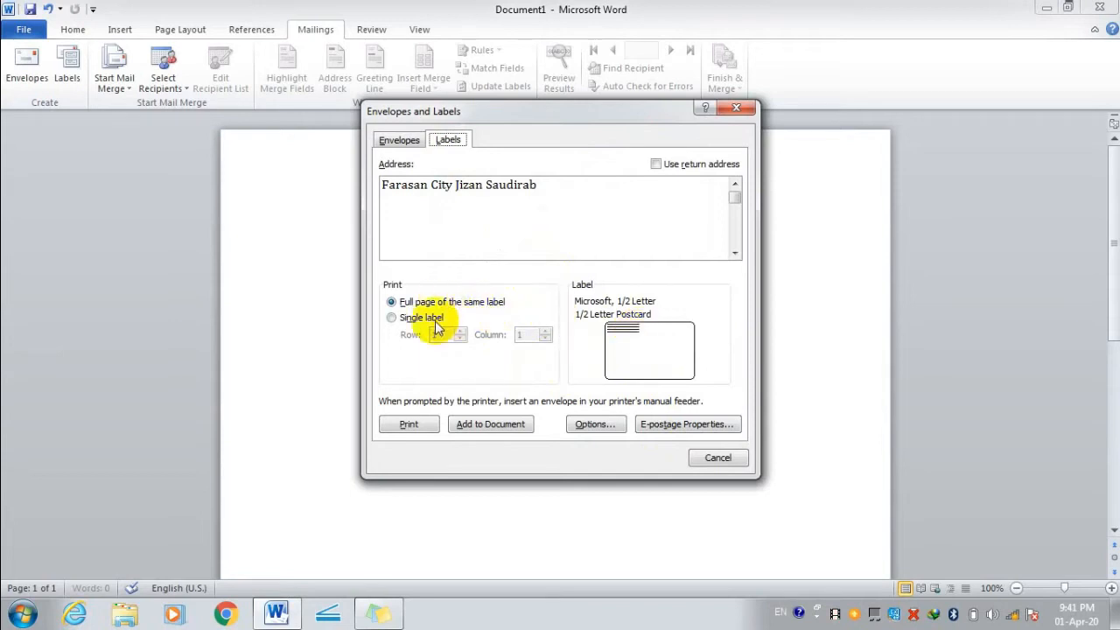
click(392, 317)
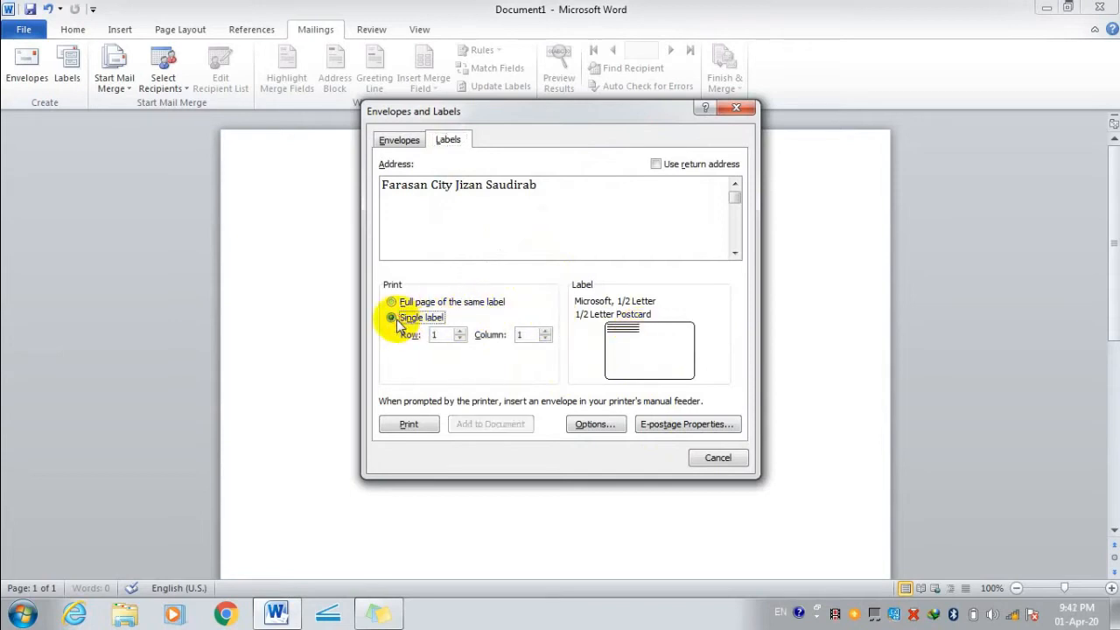
click(460, 332)
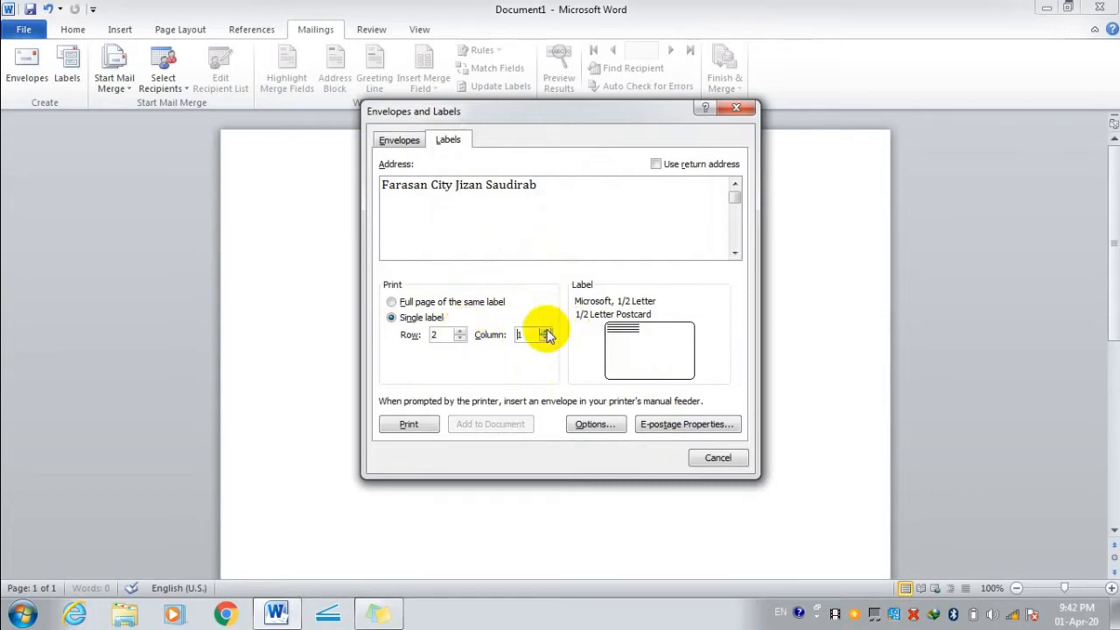
Choose the Microsoft 30 Per Page address label, then close the dialog without adding anything.
click(599, 429)
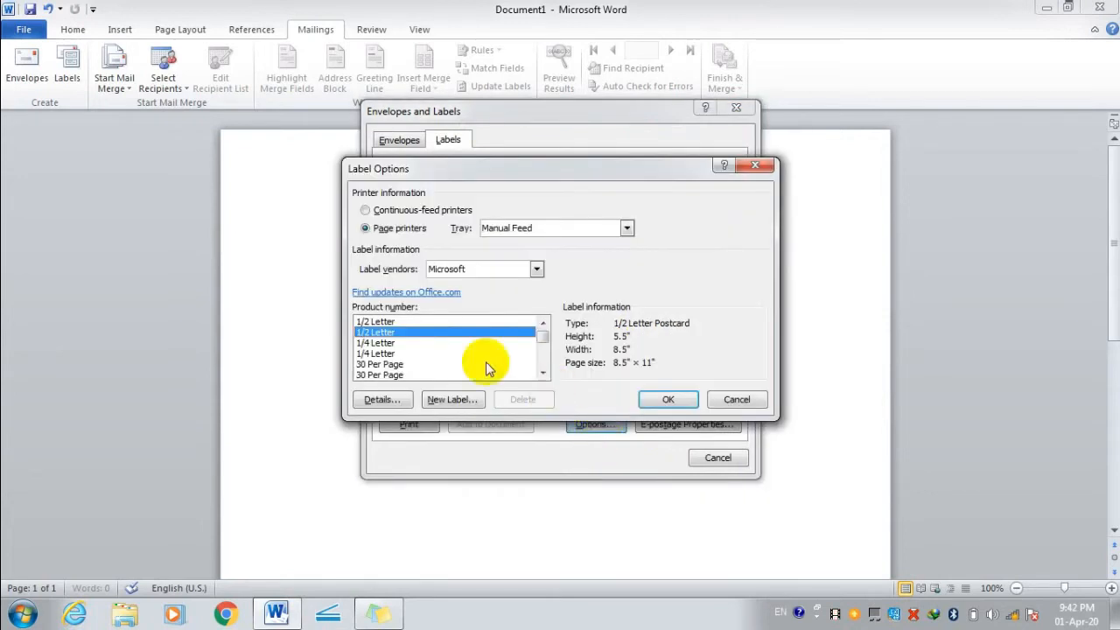
click(382, 342)
click(385, 354)
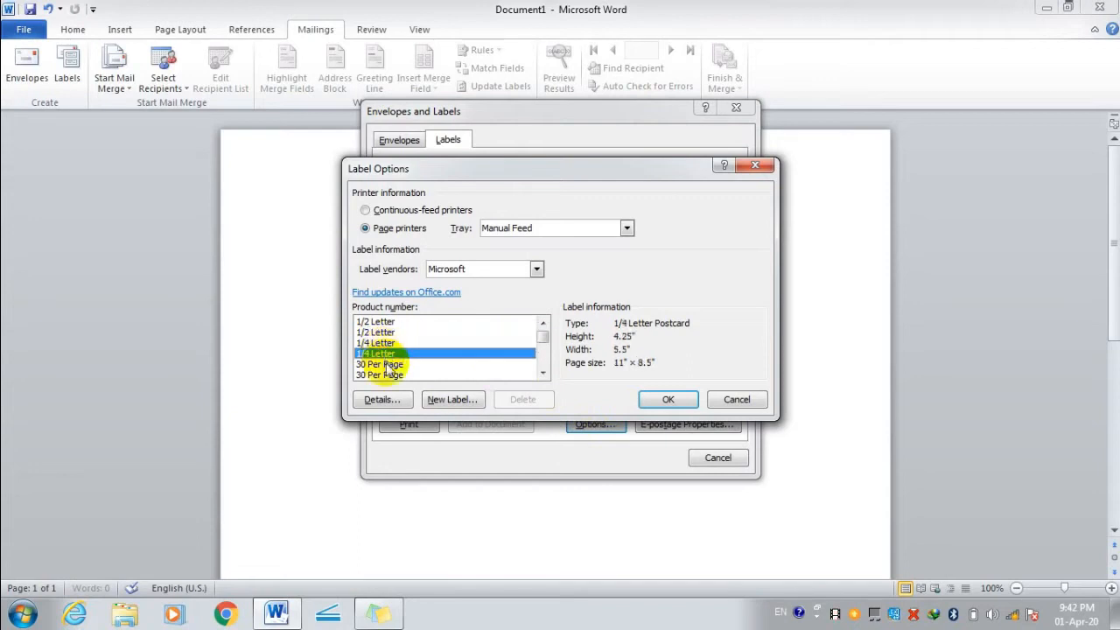
click(381, 364)
click(672, 399)
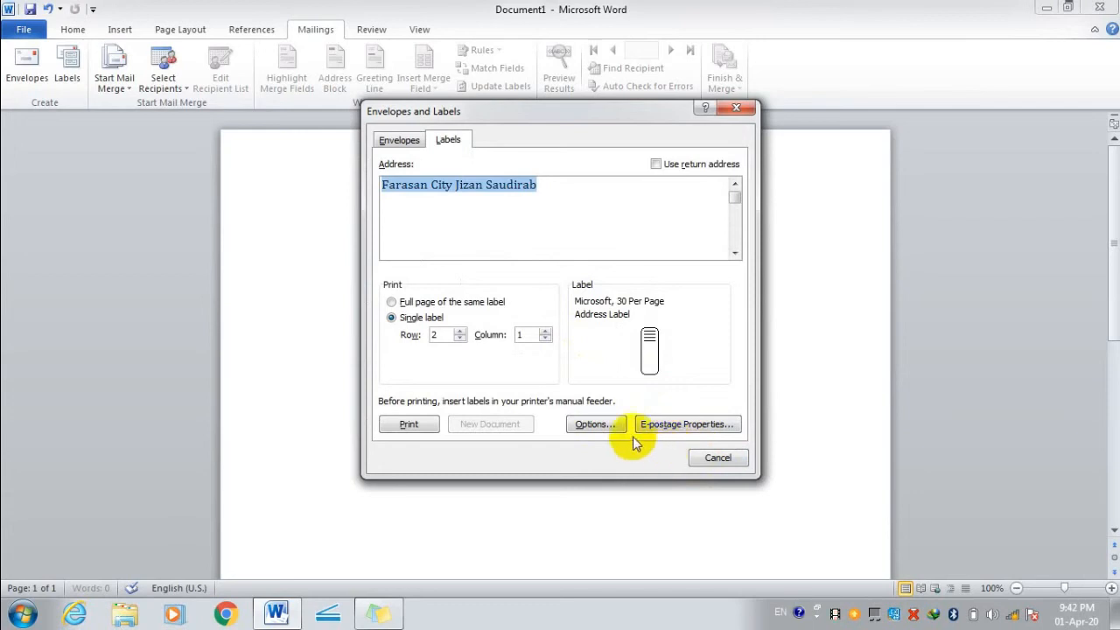
click(716, 458)
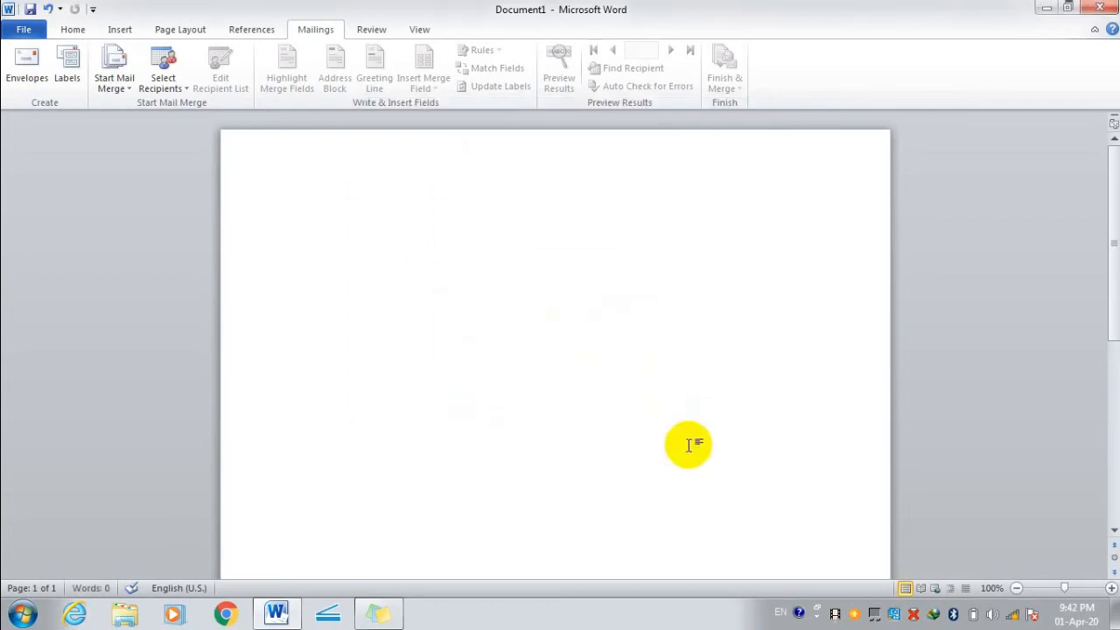
Enter 'dfsdfsdfsdf' as the delivery address and add the envelope to the document.
click(28, 87)
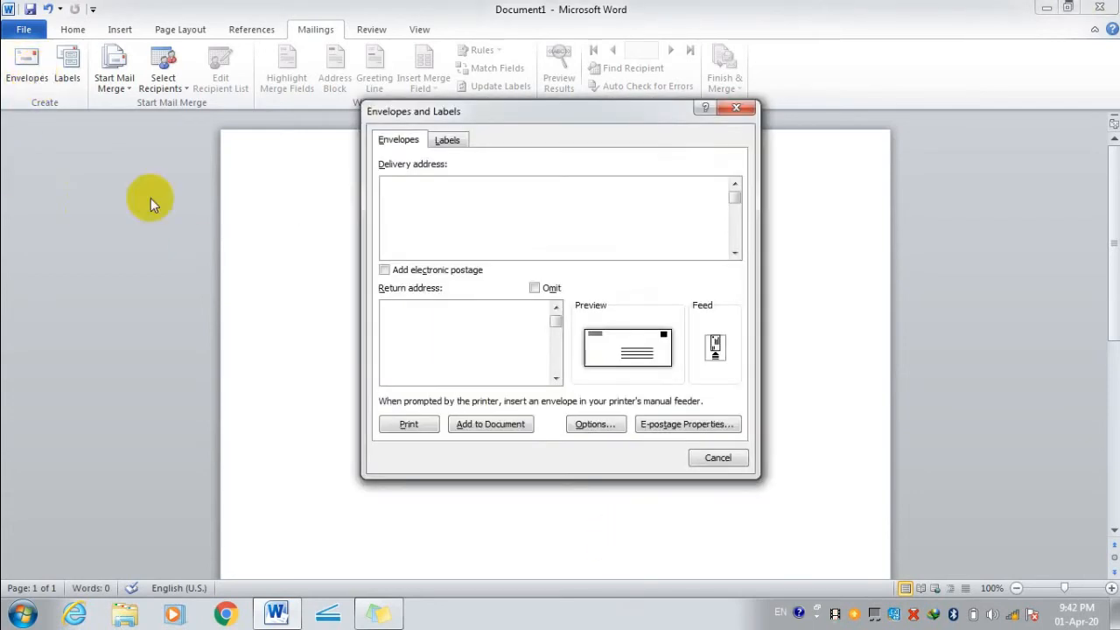
click(544, 224)
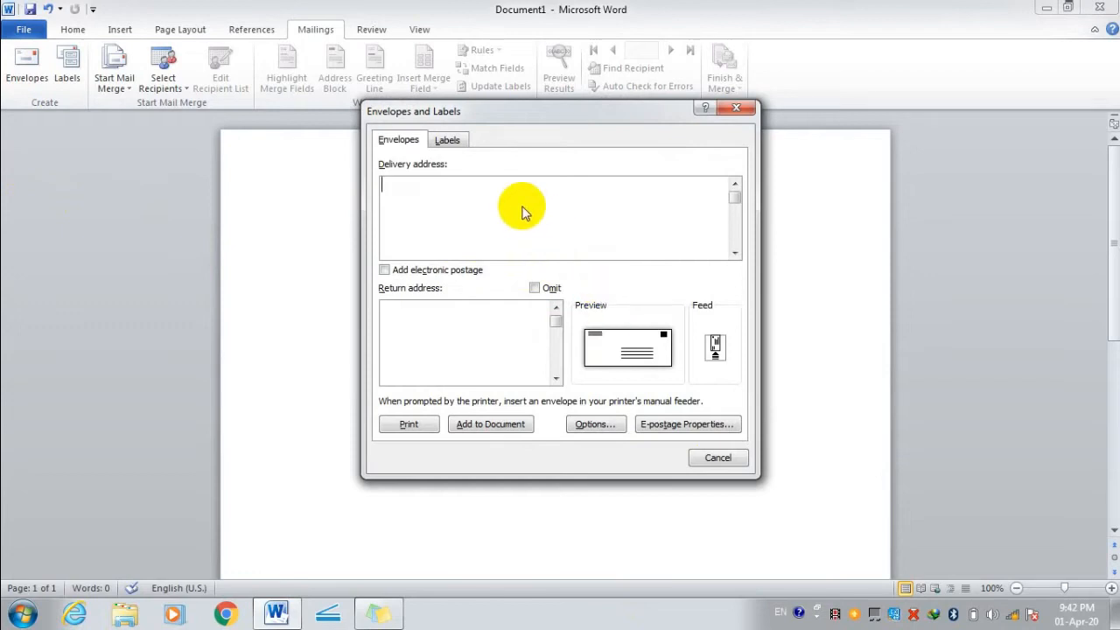
text(dfsdfsdfsdf)
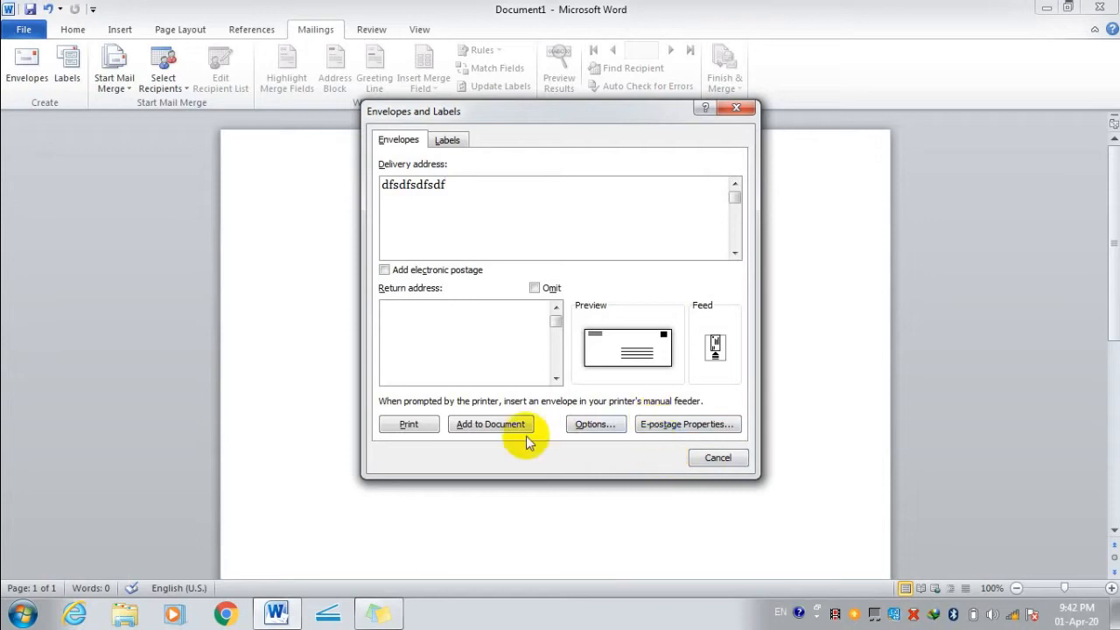
click(489, 424)
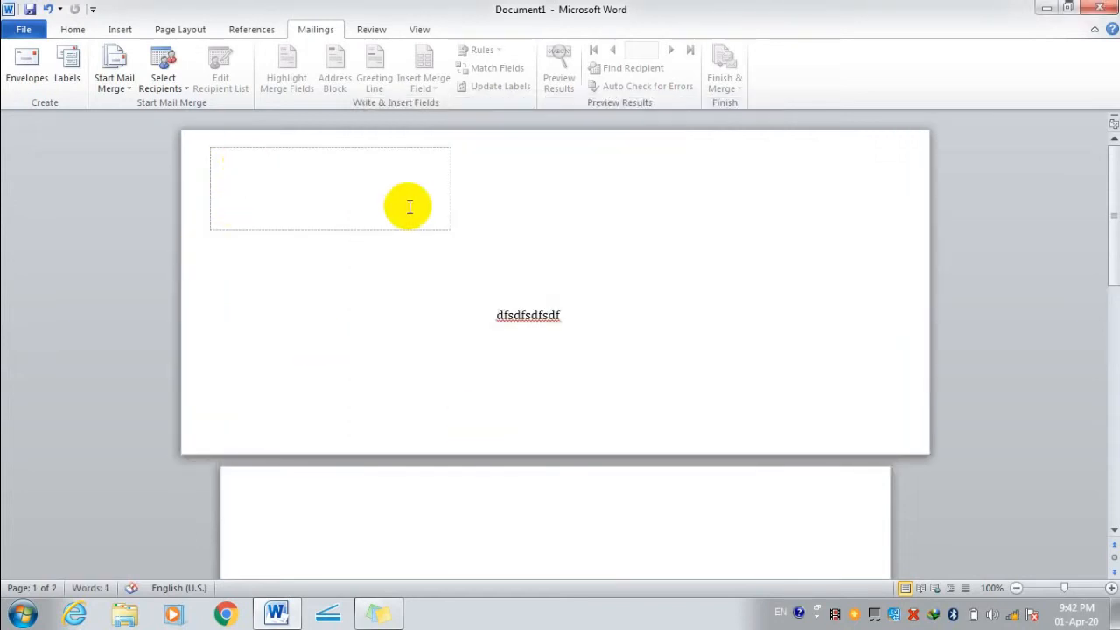
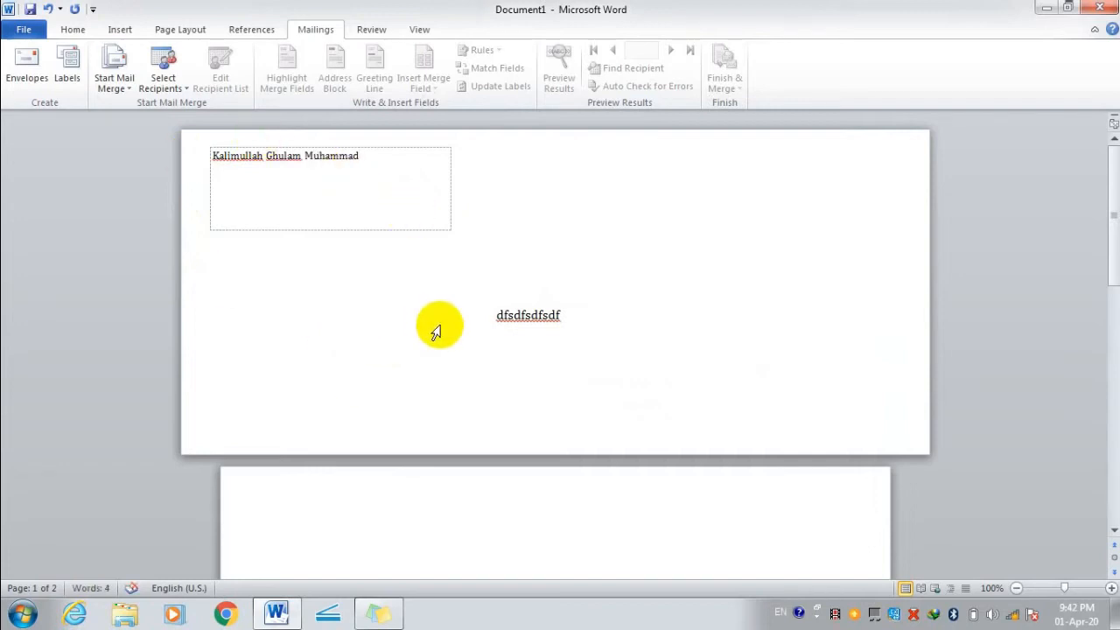
Type the sender's name, then replace the placeholder delivery address with 'Jizan City Saudiarab'.
double_click(490, 317)
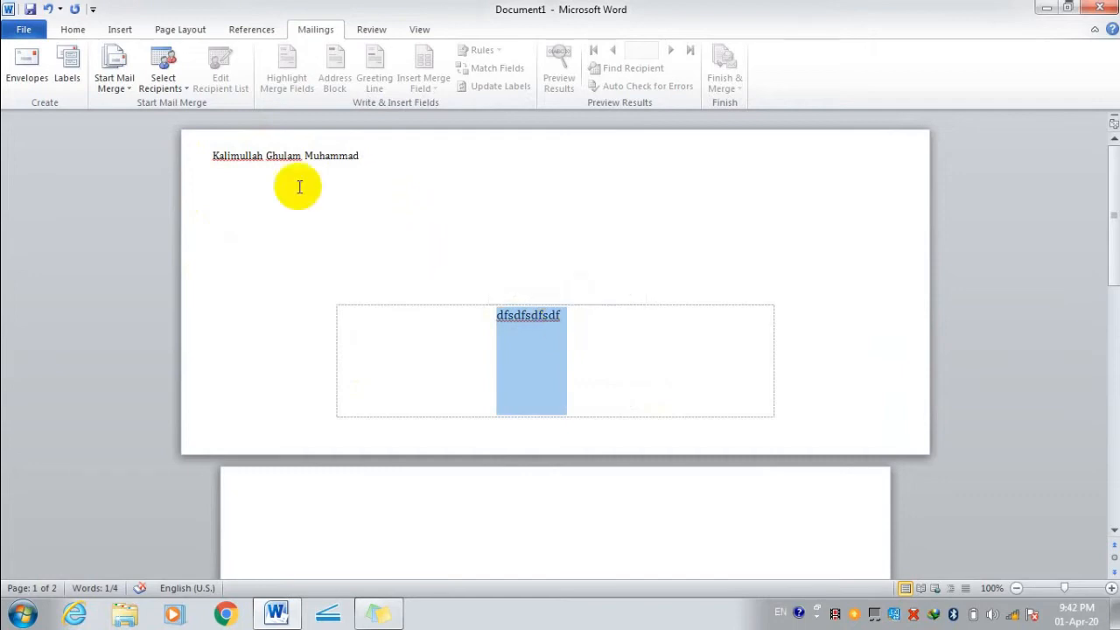
drag(362, 158, 218, 171)
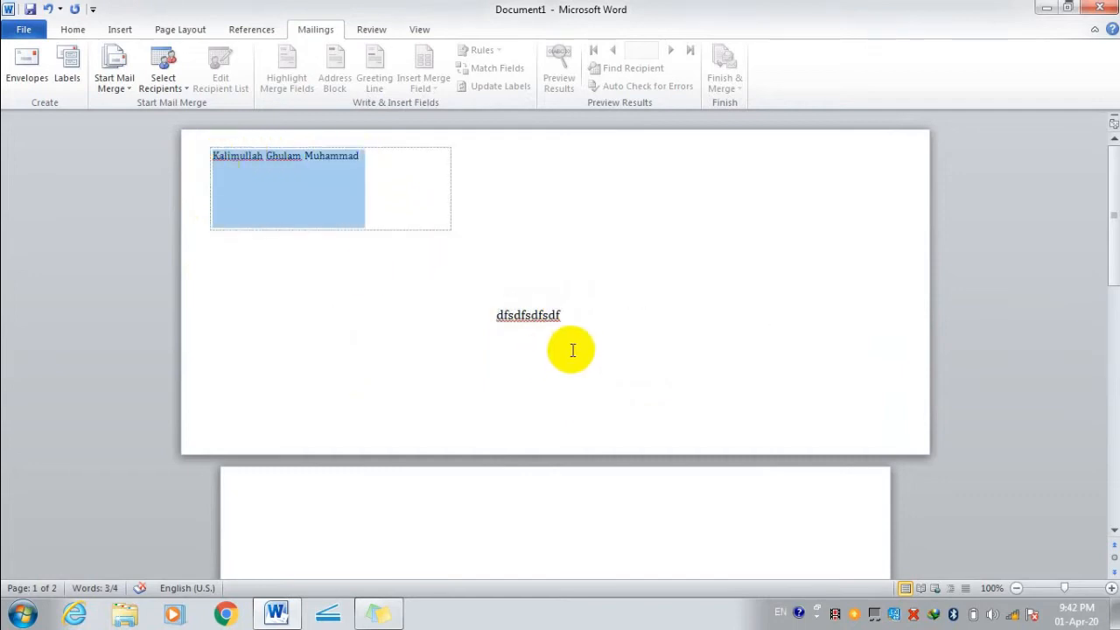
click(573, 318)
drag(573, 317, 437, 318)
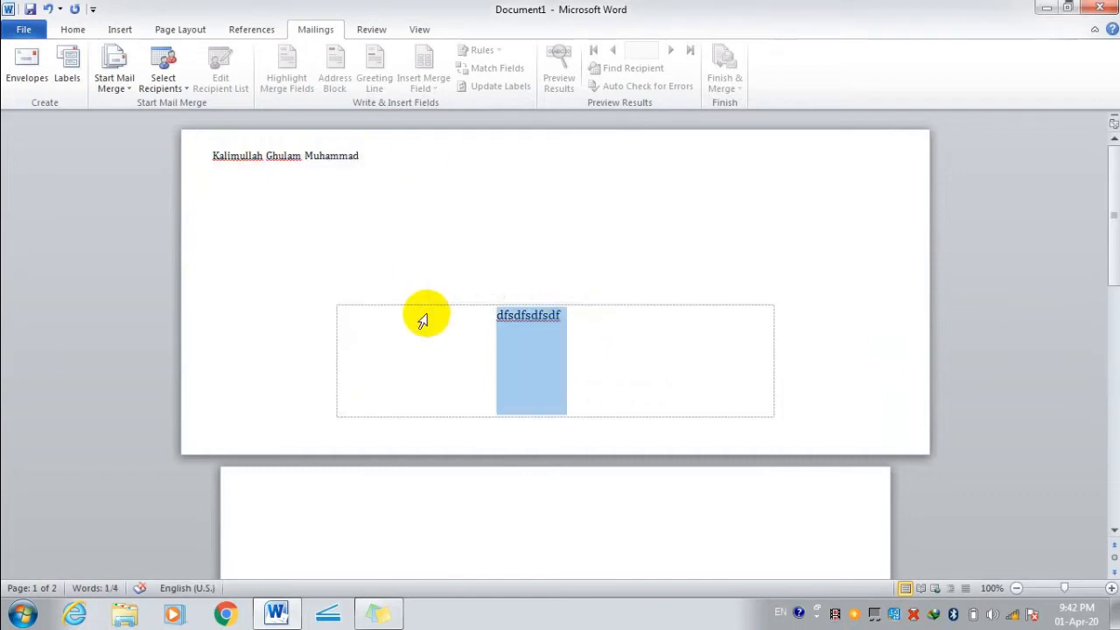
text(Jizan City Sa)
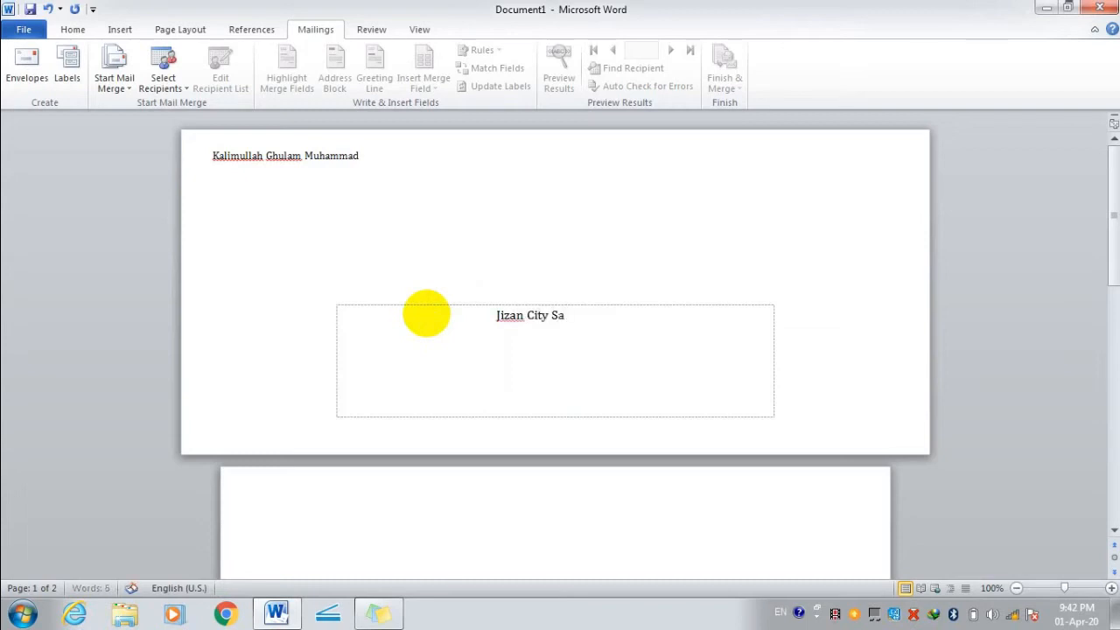
text(udiarab)
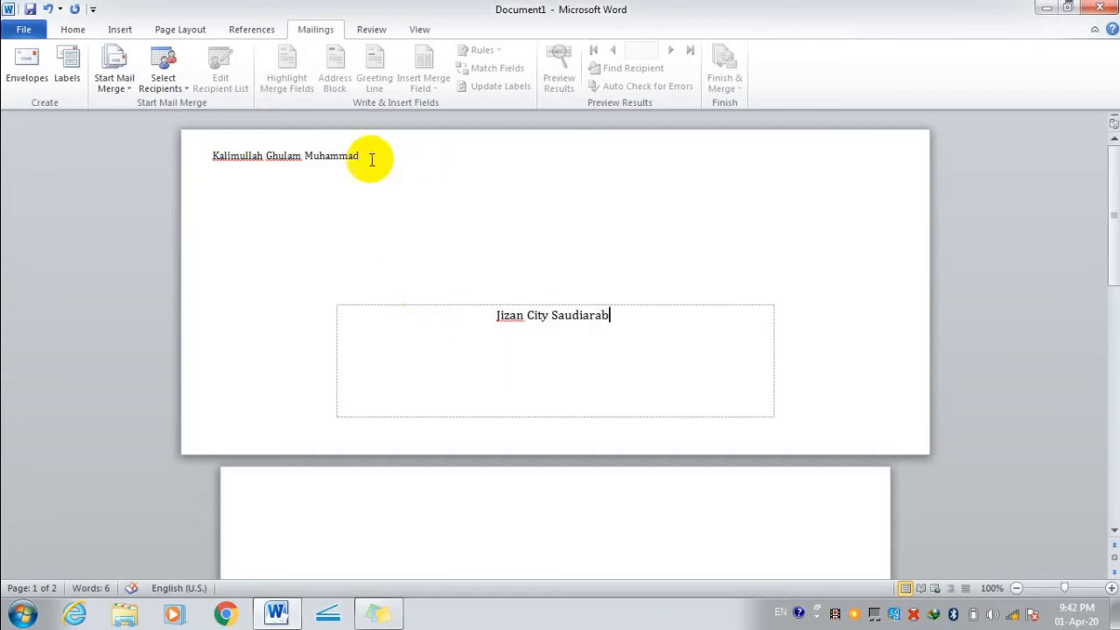
Replace the sender's name in the return address with 'Farasan Island' and check the print preview.
click(370, 158)
drag(370, 157, 230, 150)
key(BackSpace)
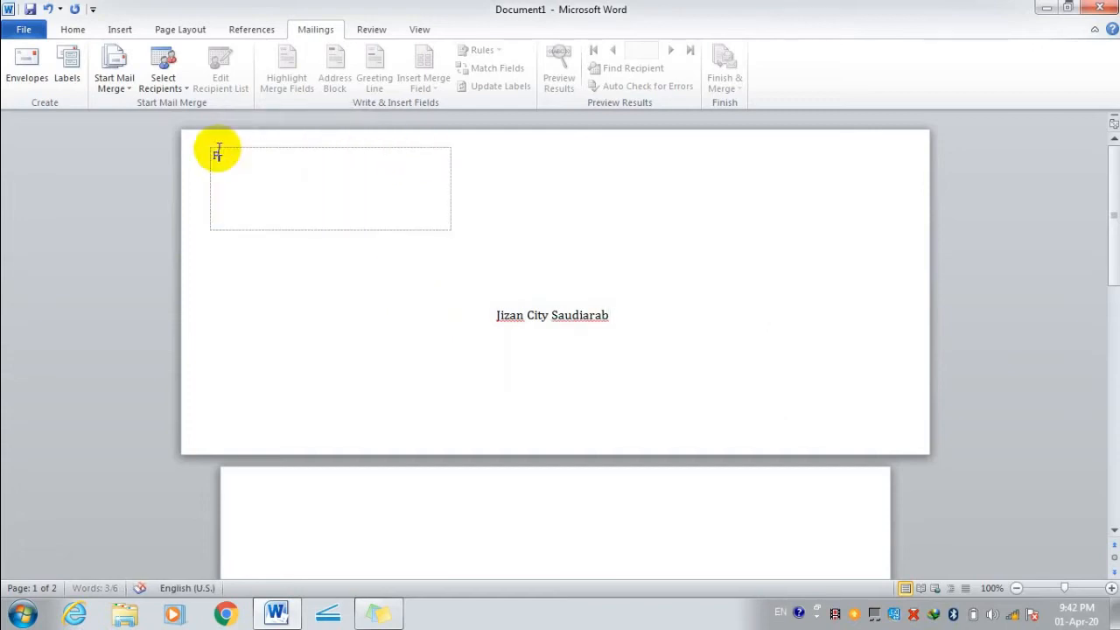
text(Fafrsa)
key(BackSpace)
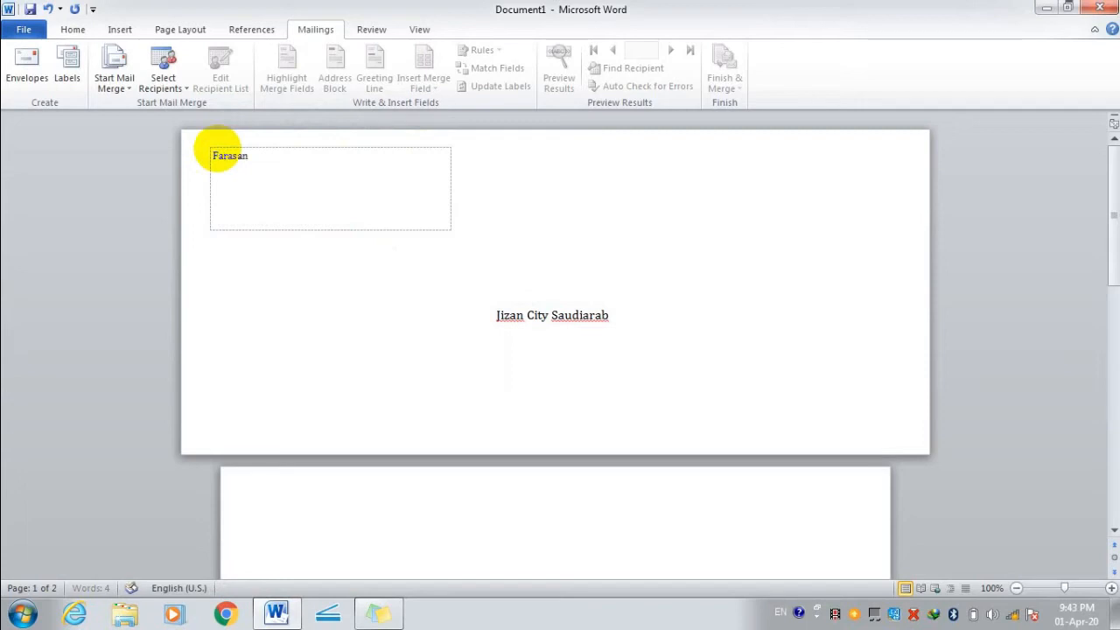
text(an Island)
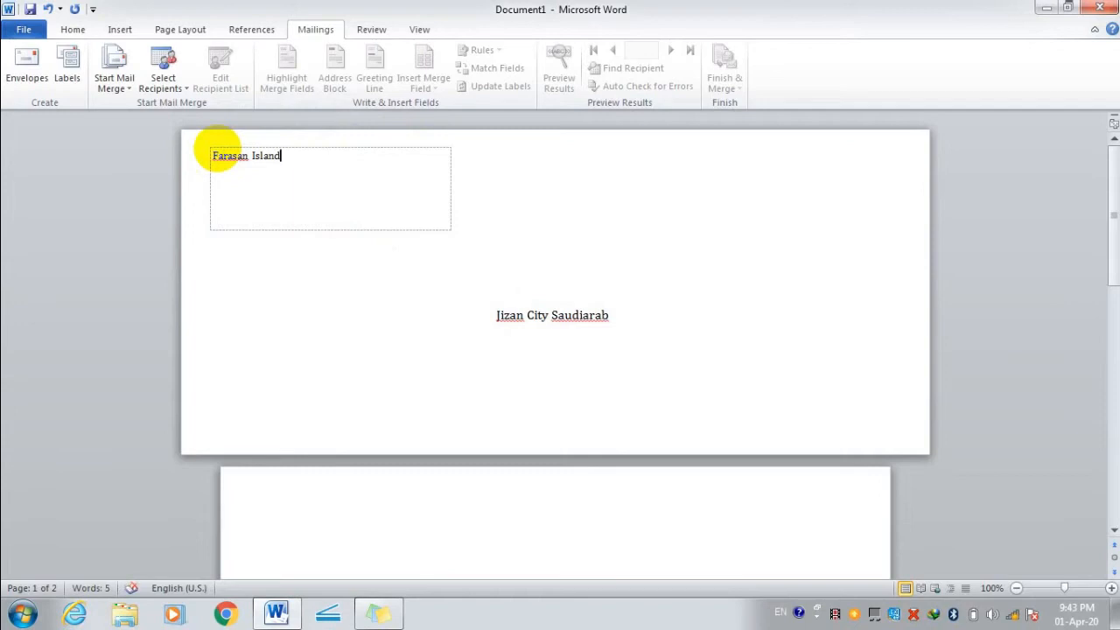
key(ctrl+p)
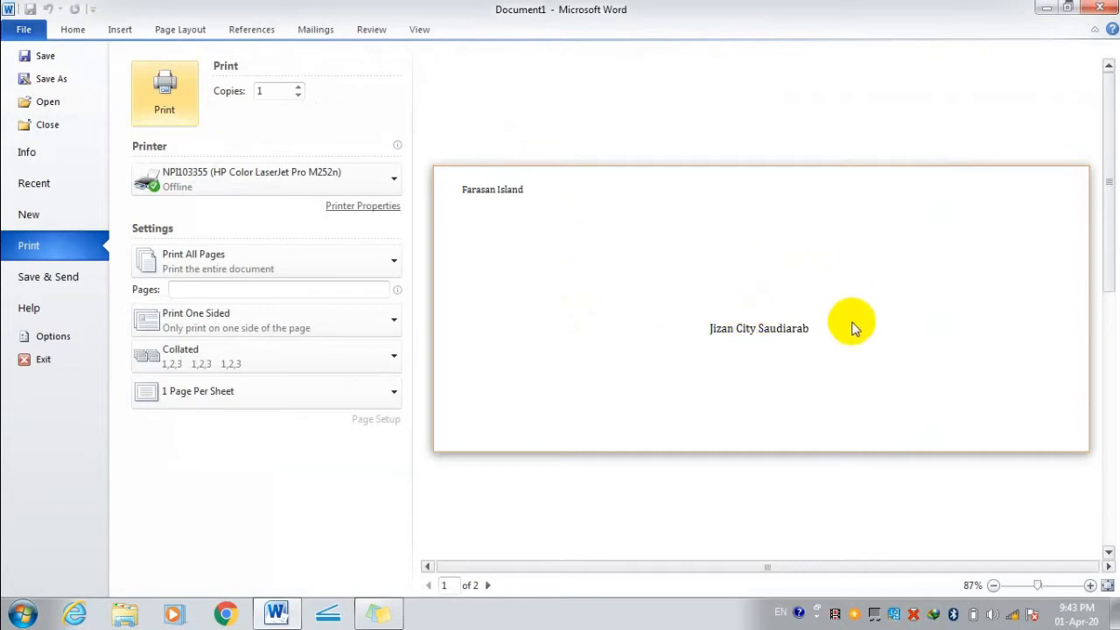
key(Escape)
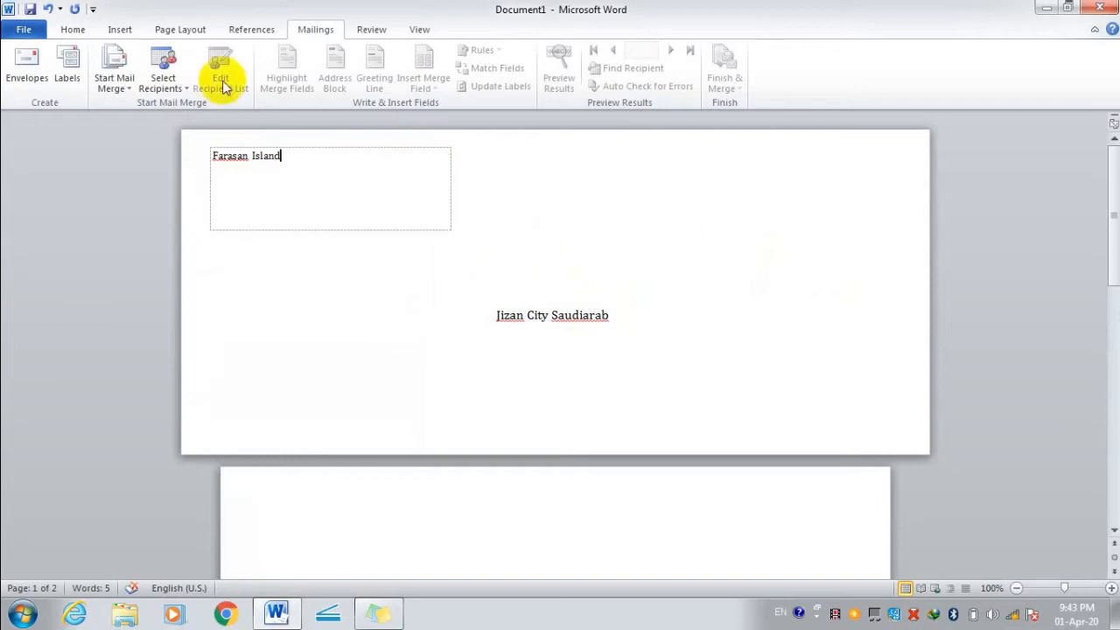
click(66, 68)
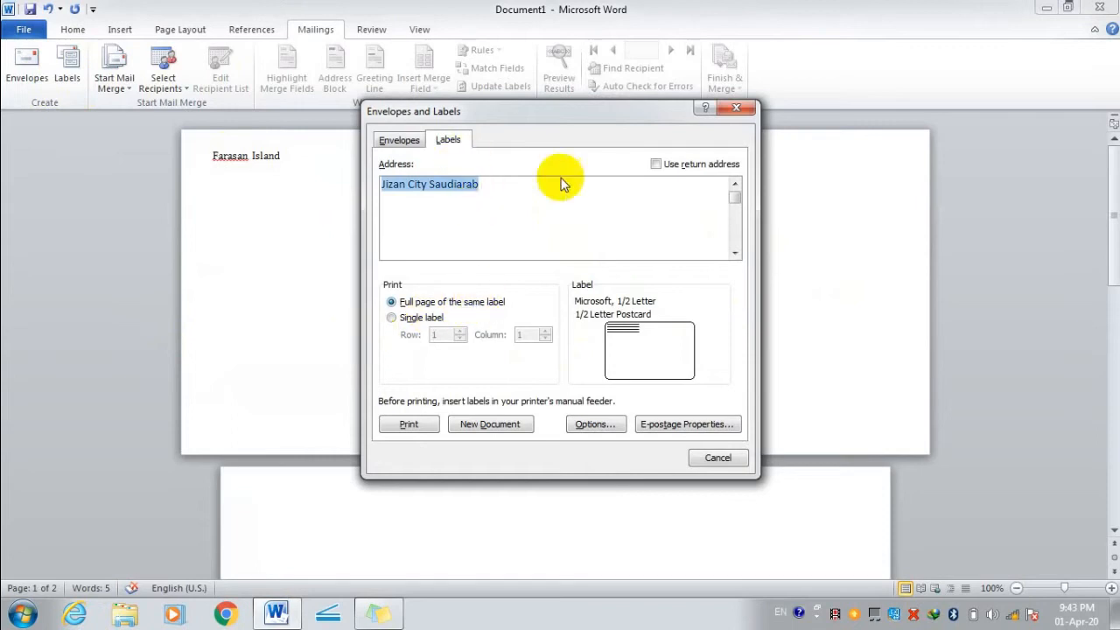
click(658, 165)
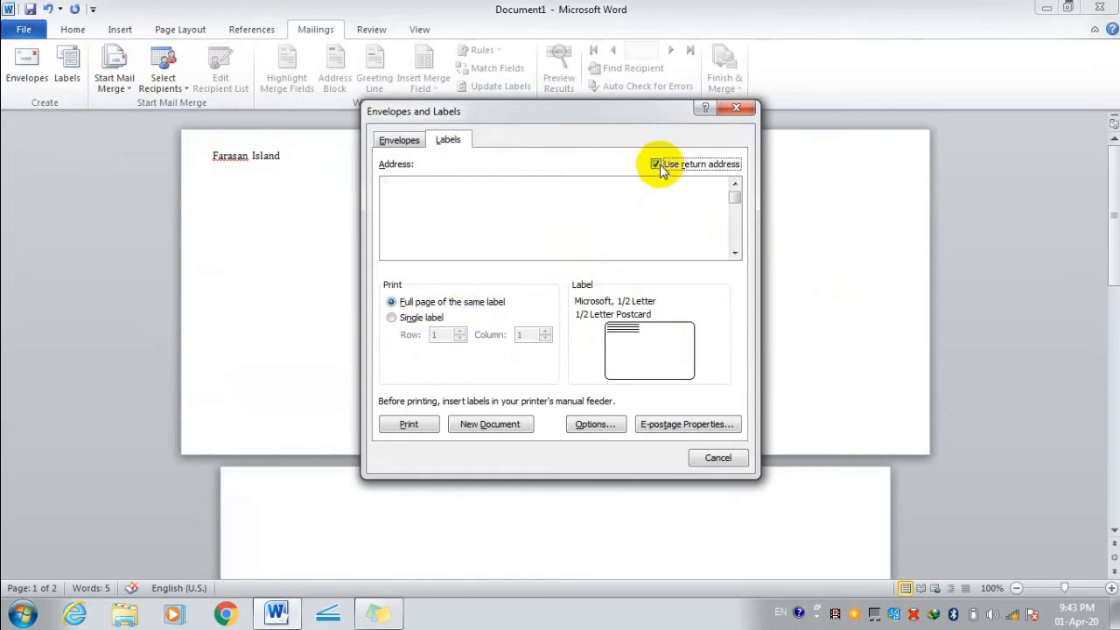
click(658, 166)
click(658, 164)
click(658, 165)
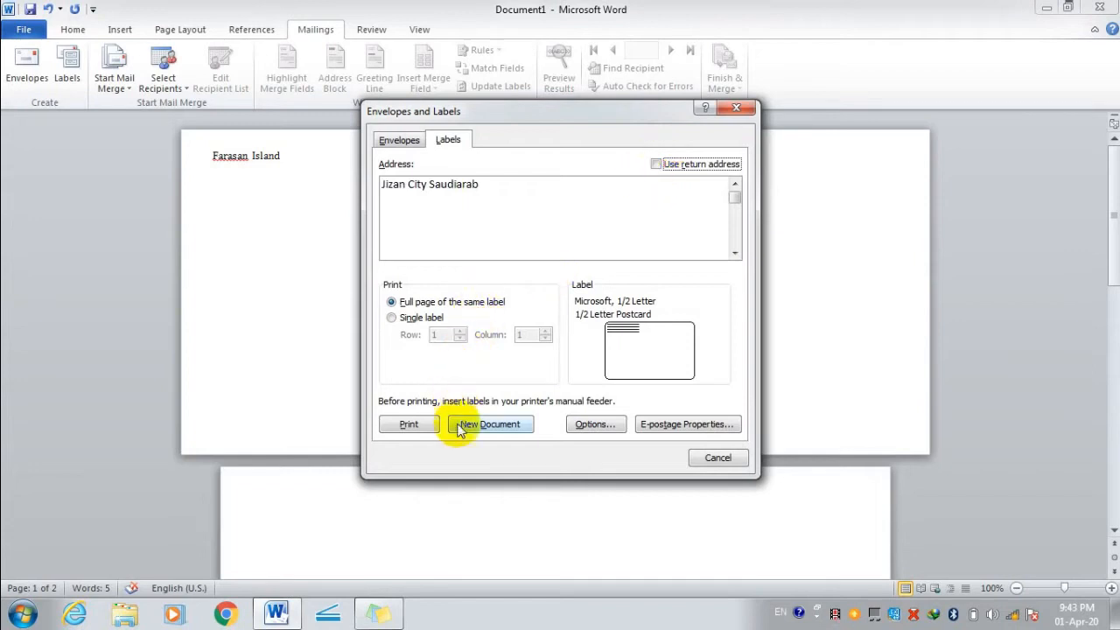
click(593, 427)
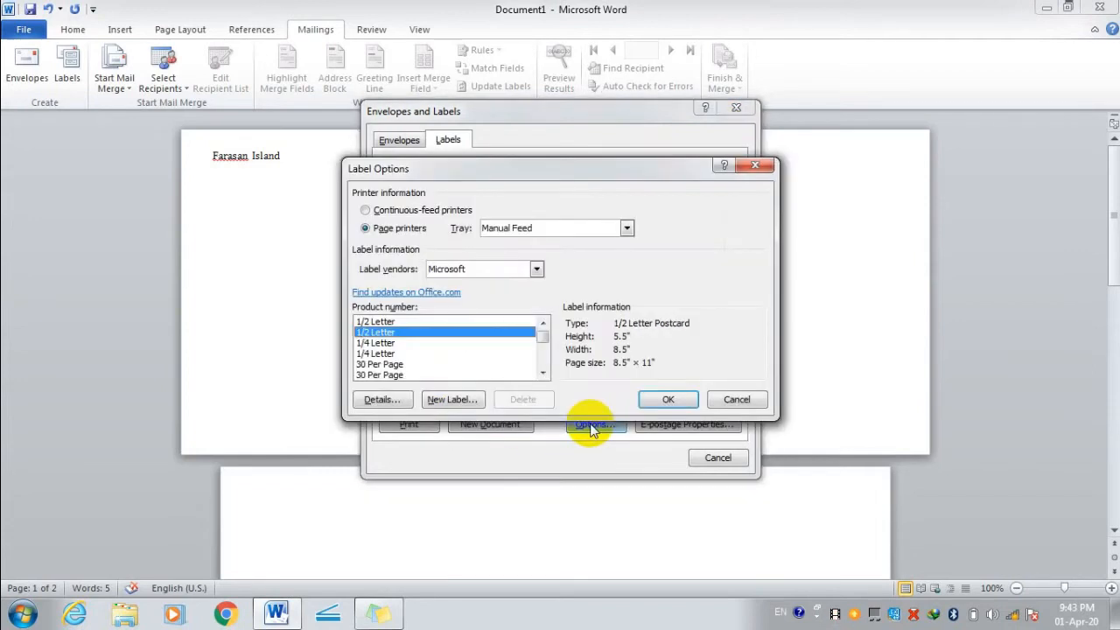
click(536, 268)
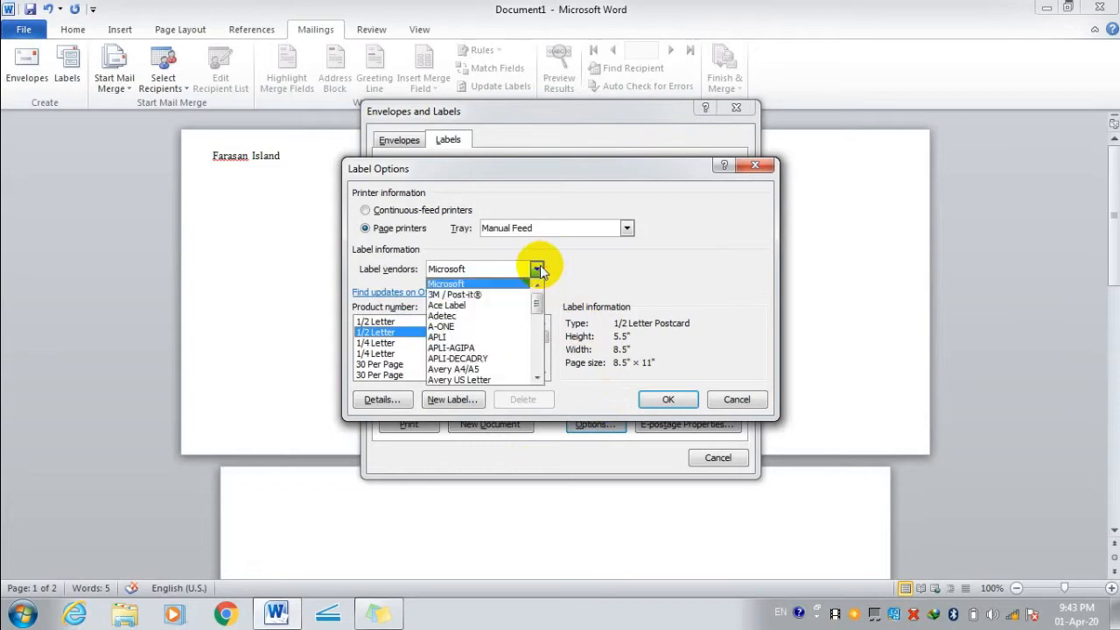
click(504, 317)
click(537, 269)
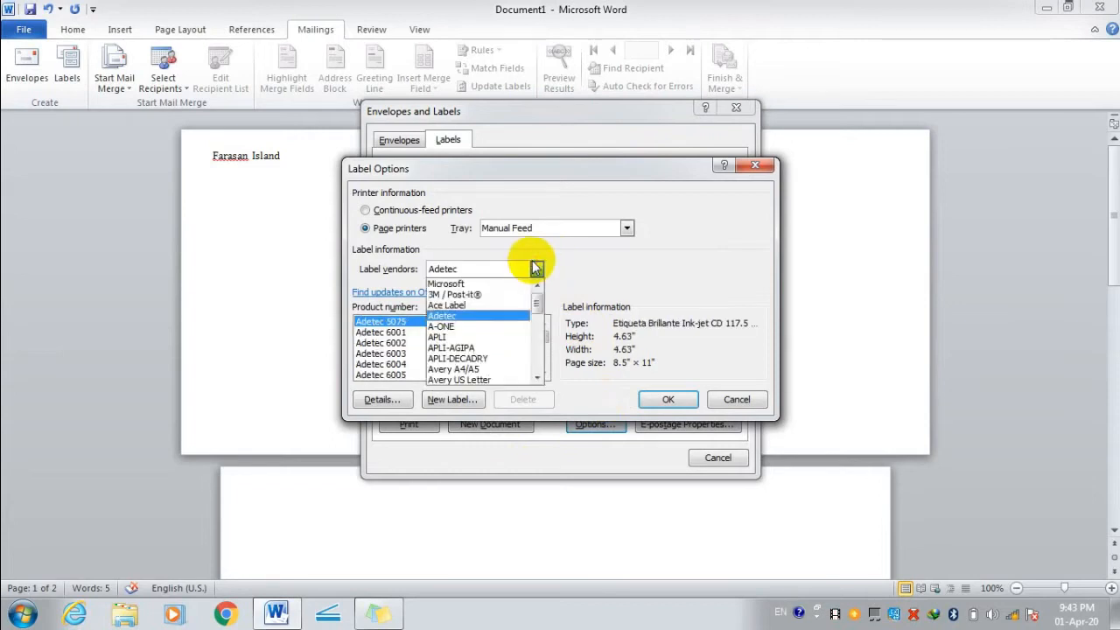
click(499, 315)
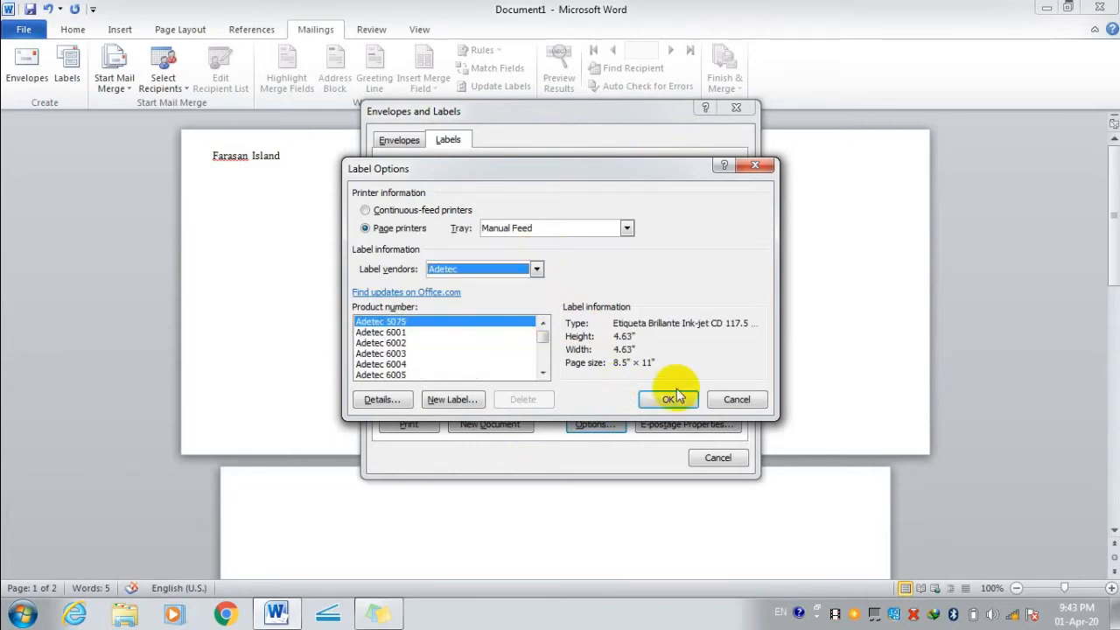
click(742, 403)
click(719, 458)
click(210, 145)
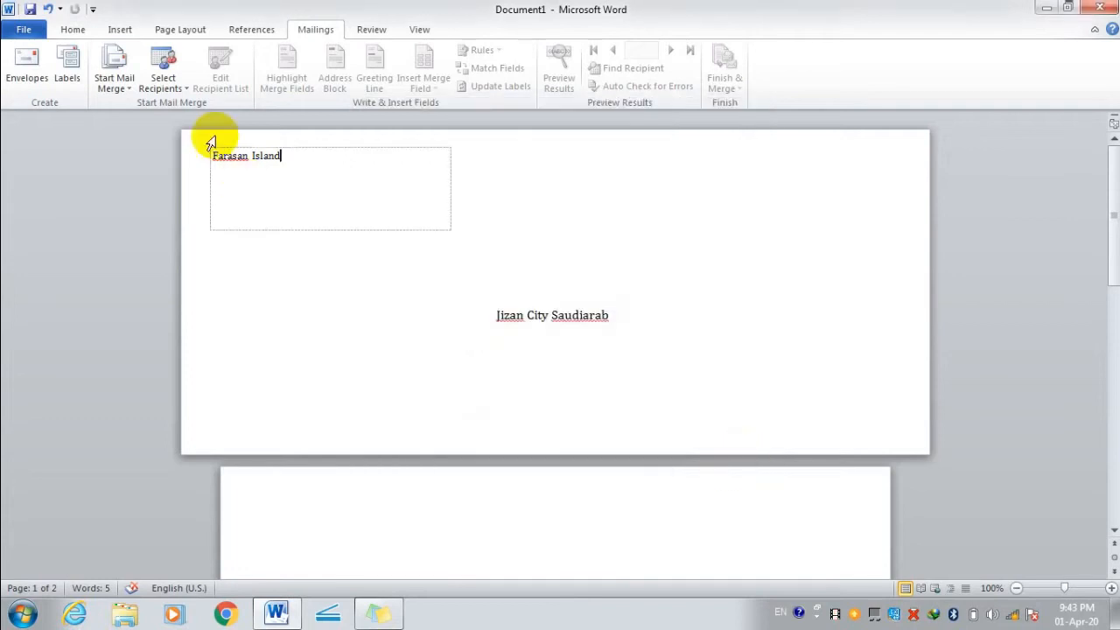
Try the Letters and then Labels mail-merge types, dismissing the label options unchanged.
click(115, 83)
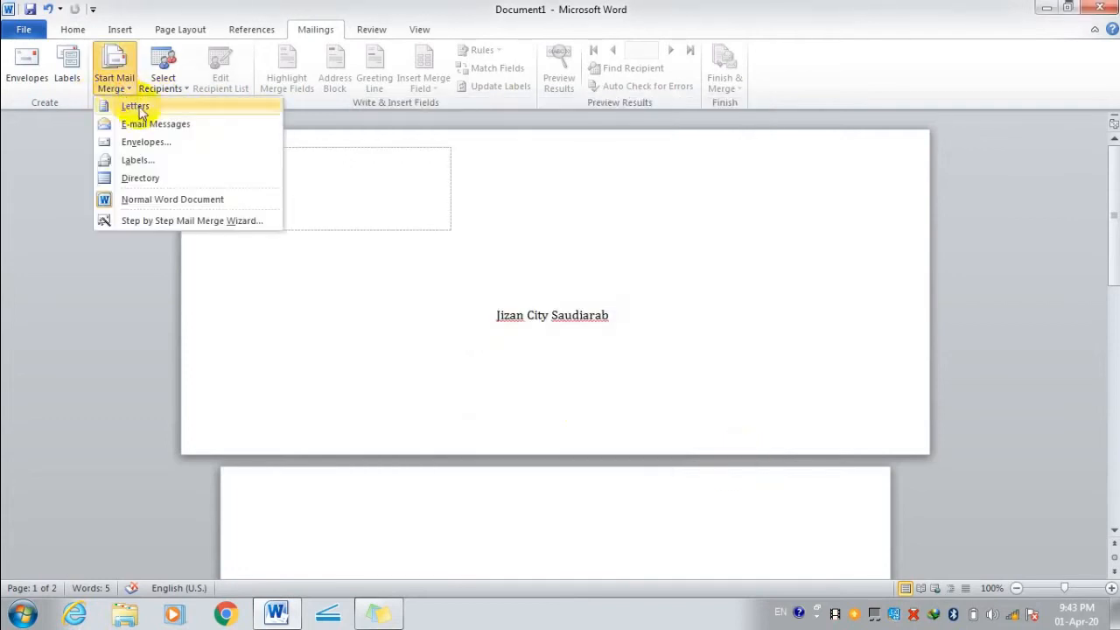
click(140, 107)
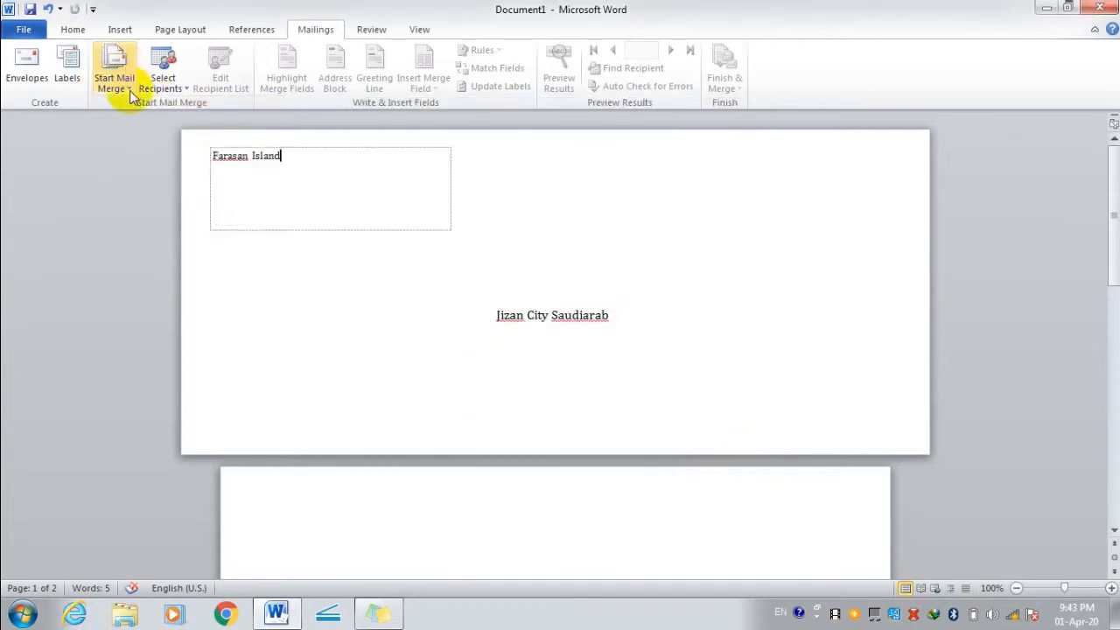
click(114, 88)
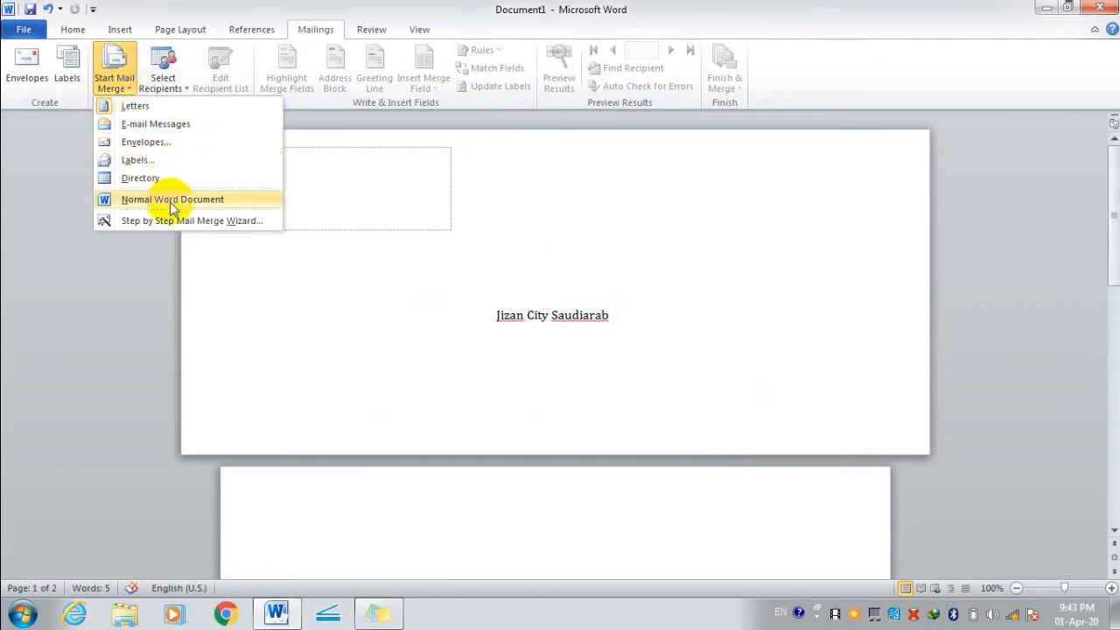
click(148, 158)
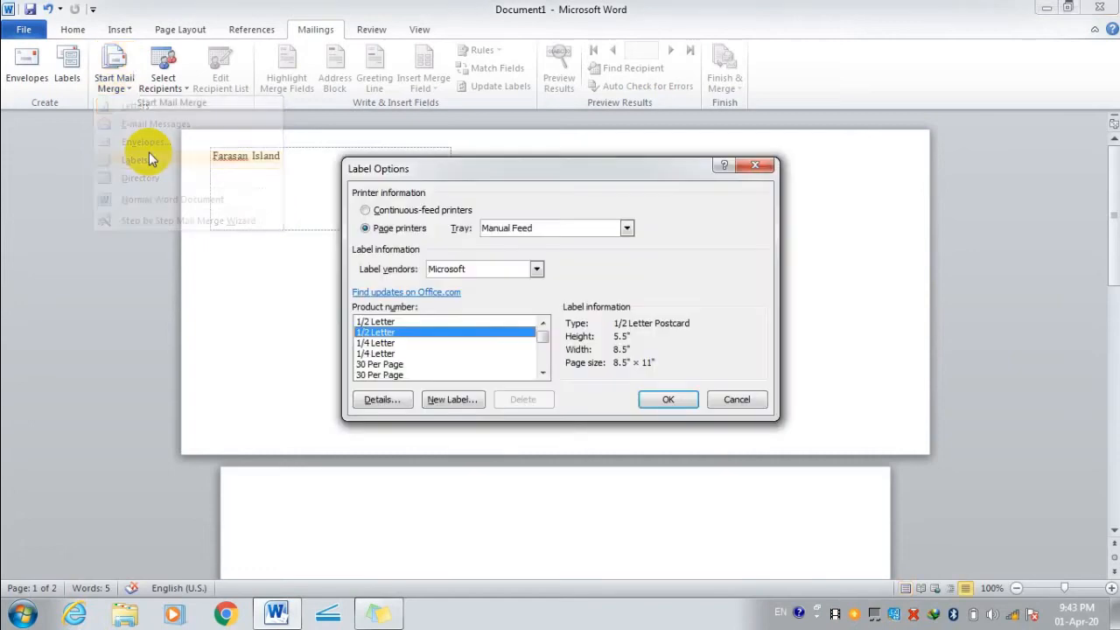
click(734, 399)
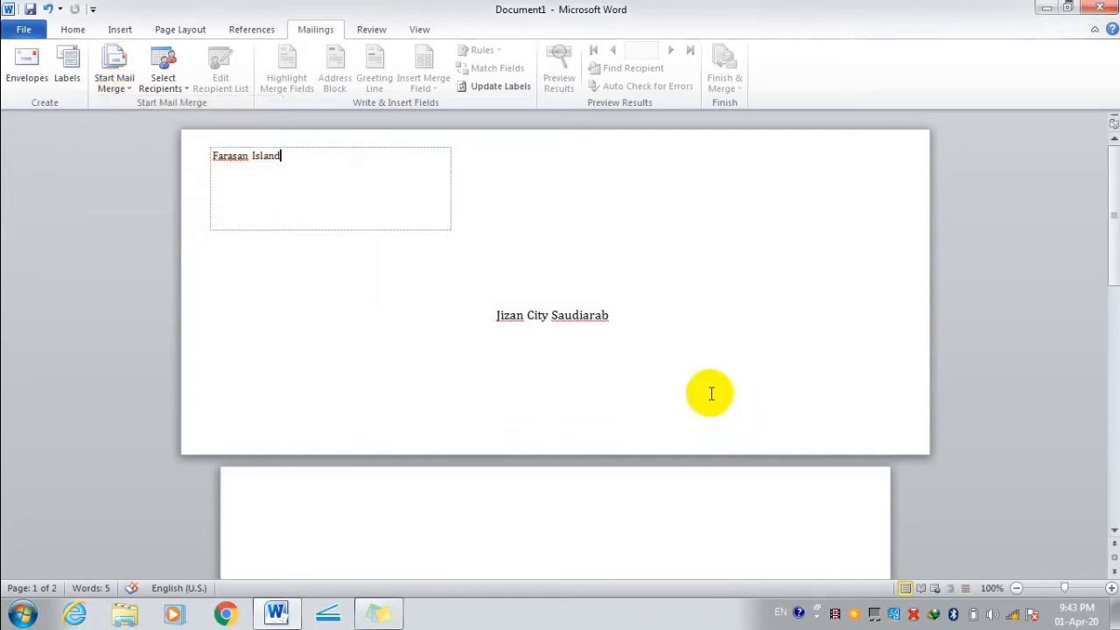
Type a one-entry recipient list (title 'Latter', company CCS, address Jizan) and save it.
click(179, 90)
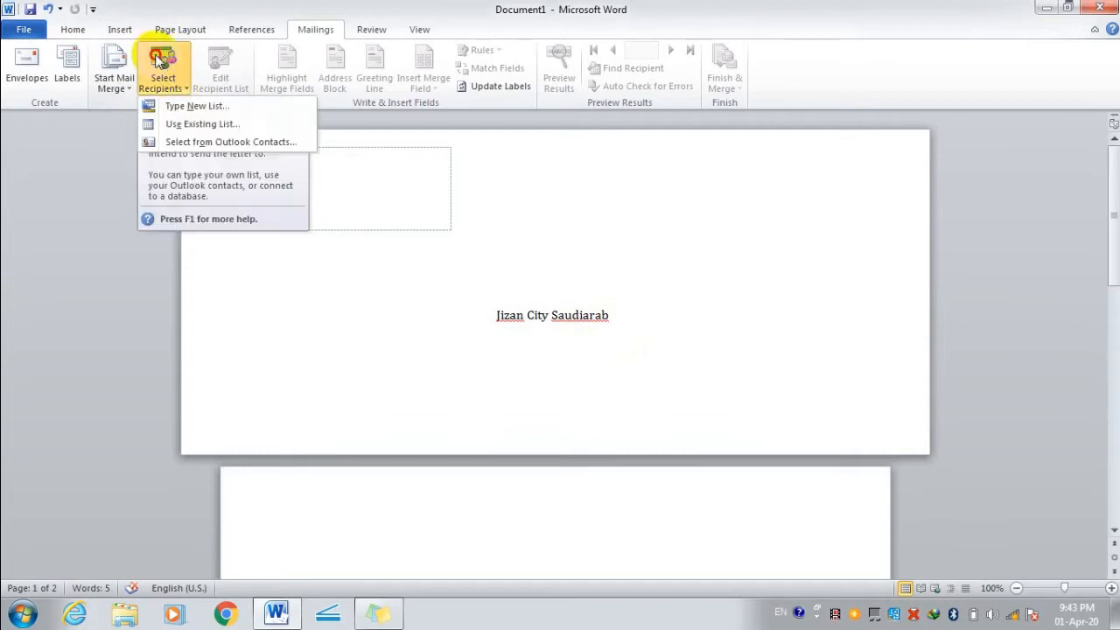
click(185, 106)
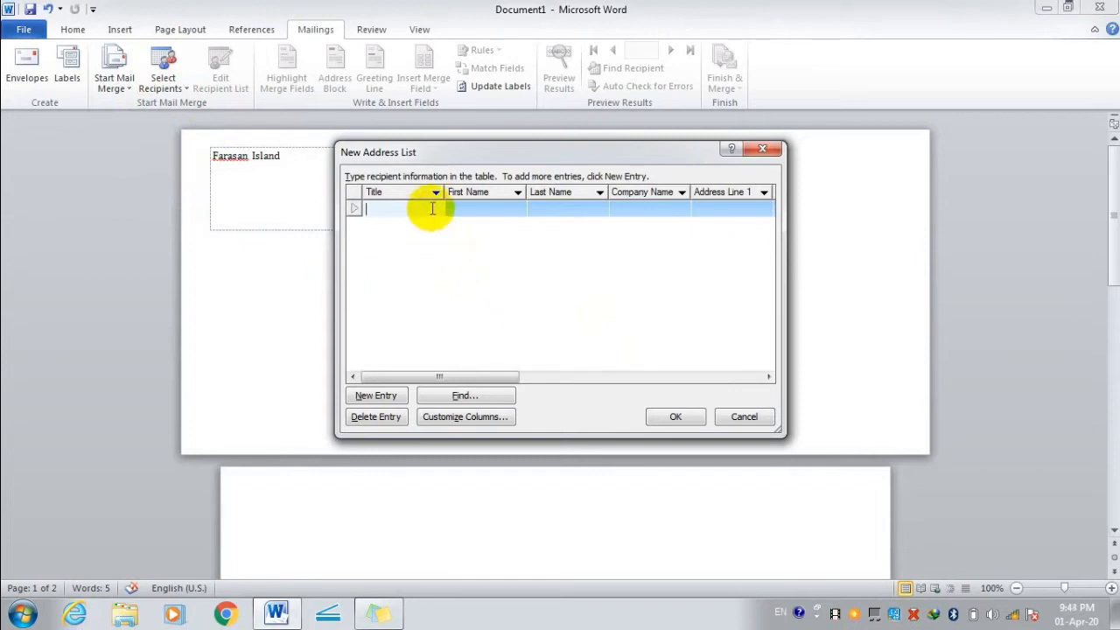
text(sadxasdas)
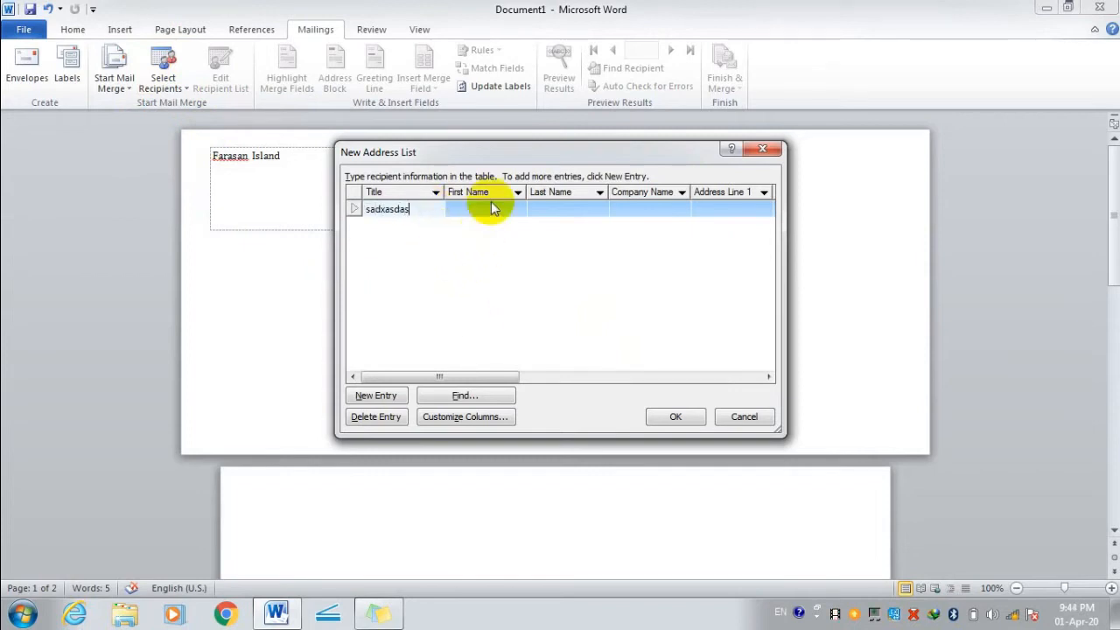
key(BackSpace)
key(BackSpace)
key(BackSpace)
key(BackSpace)
key(BackSpace)
key(BackSpace)
key(BackSpace)
key(BackSpace)
key(BackSpace)
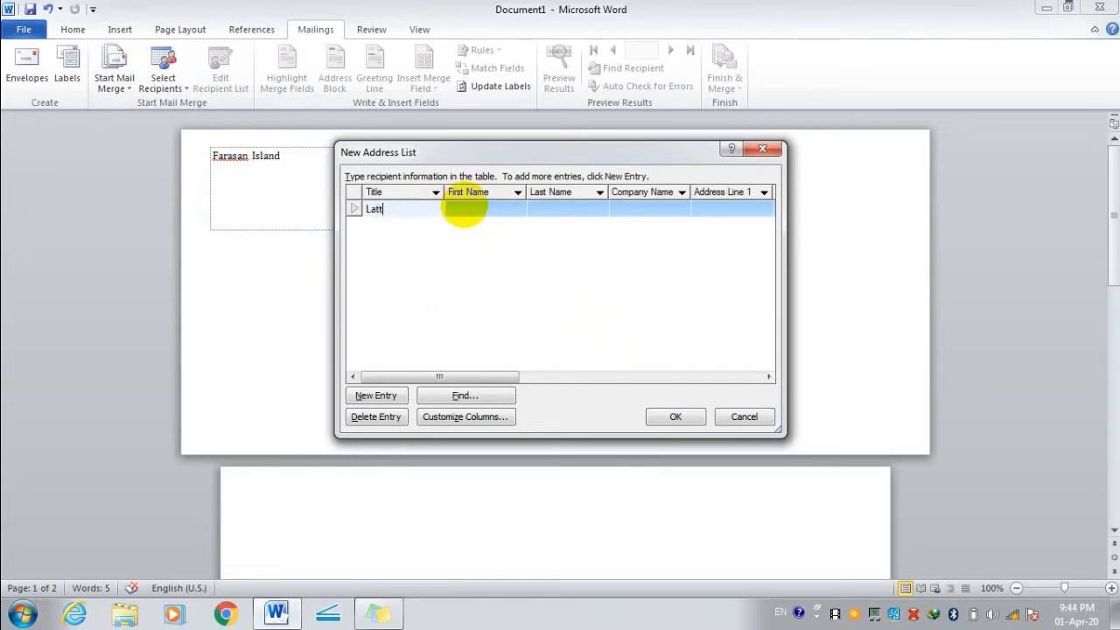
text(Latter)
click(475, 208)
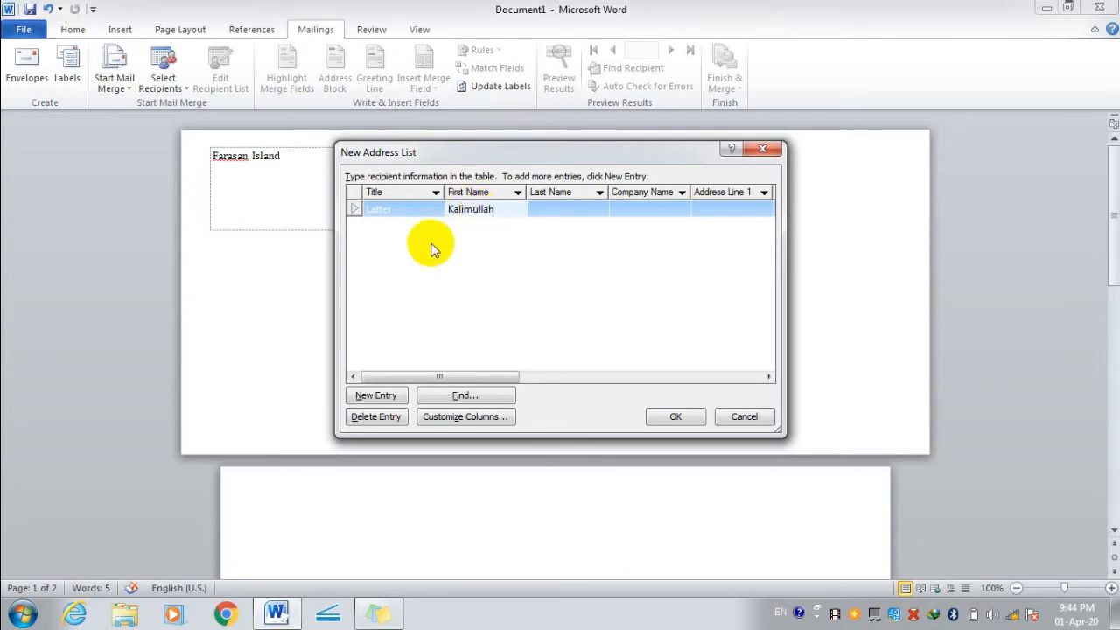
click(547, 209)
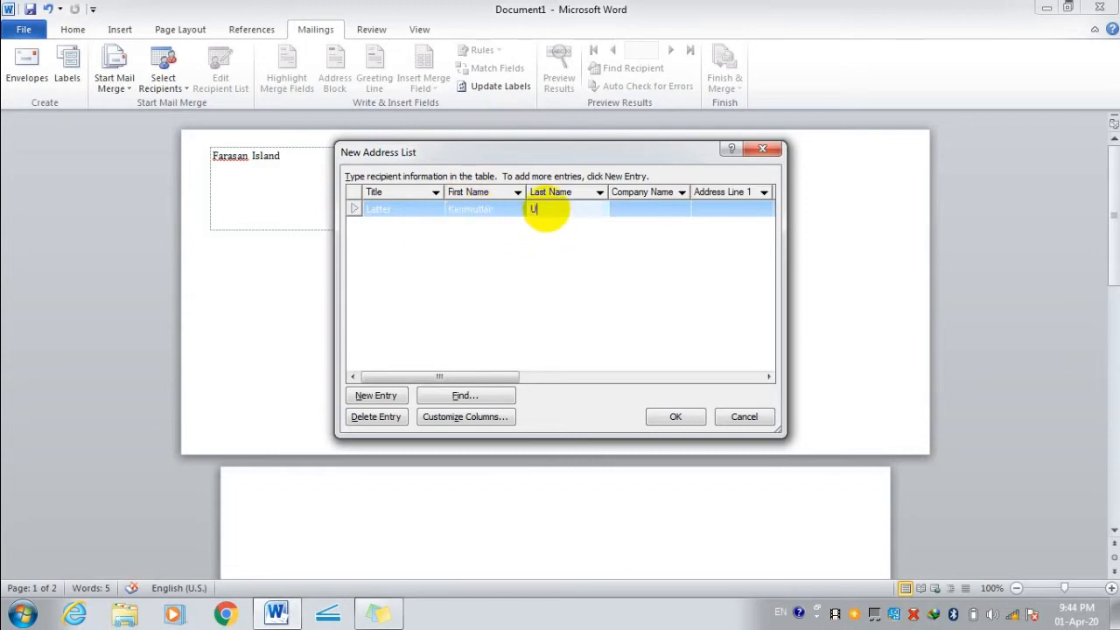
click(663, 208)
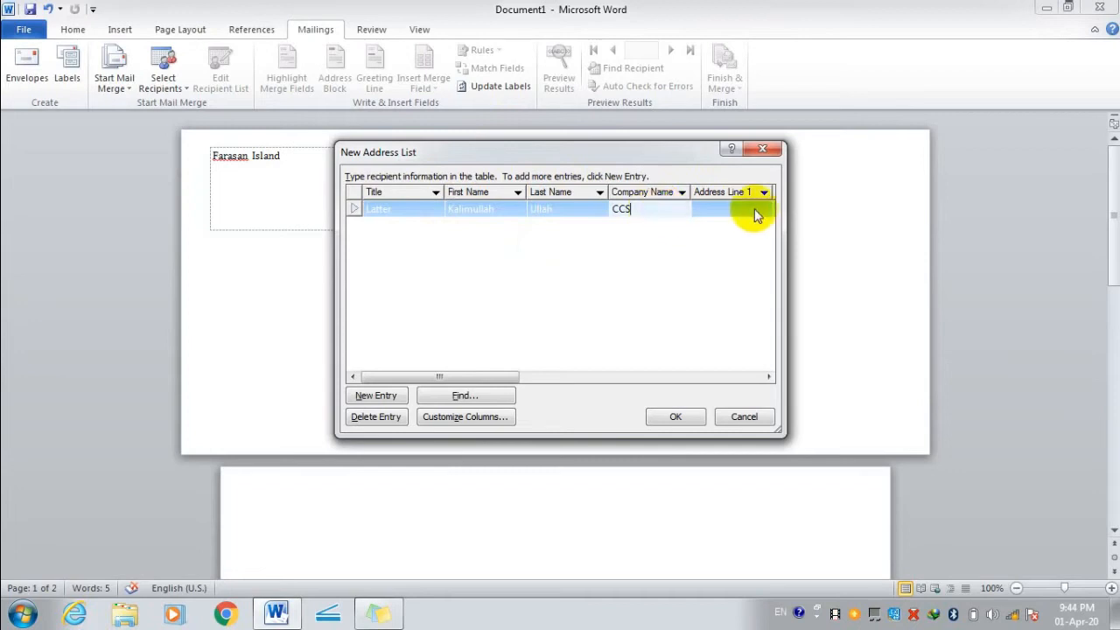
click(725, 206)
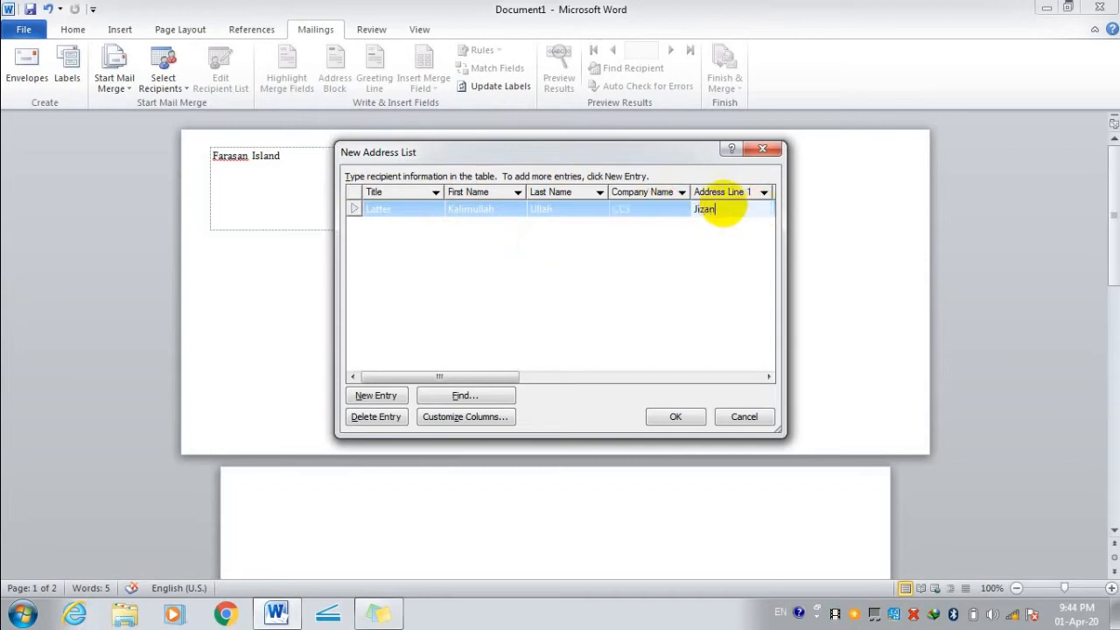
click(674, 418)
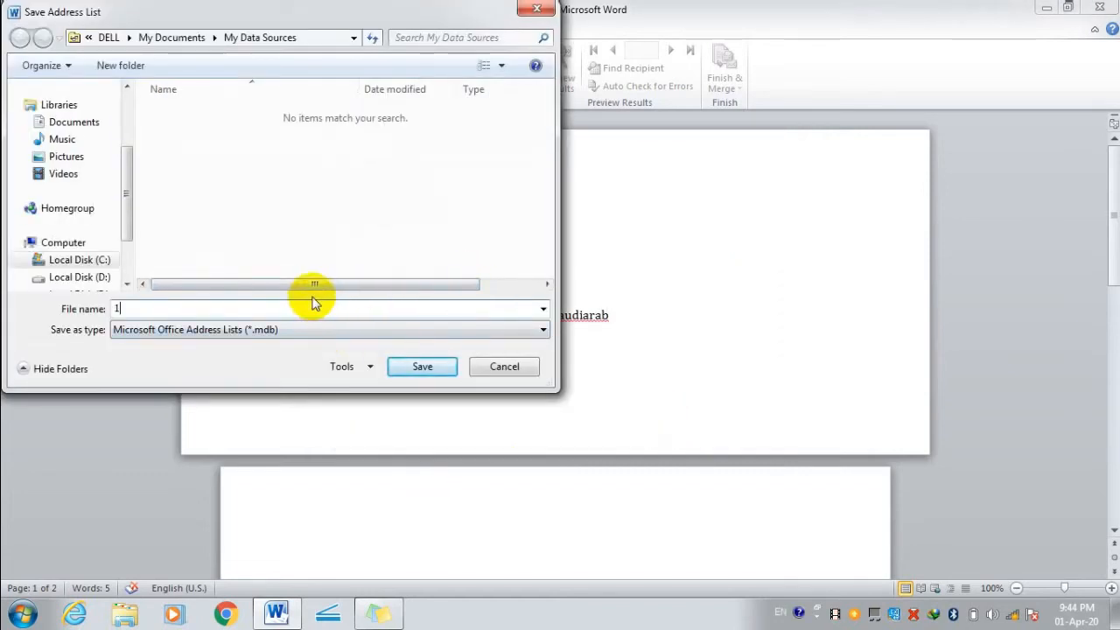
key(Return)
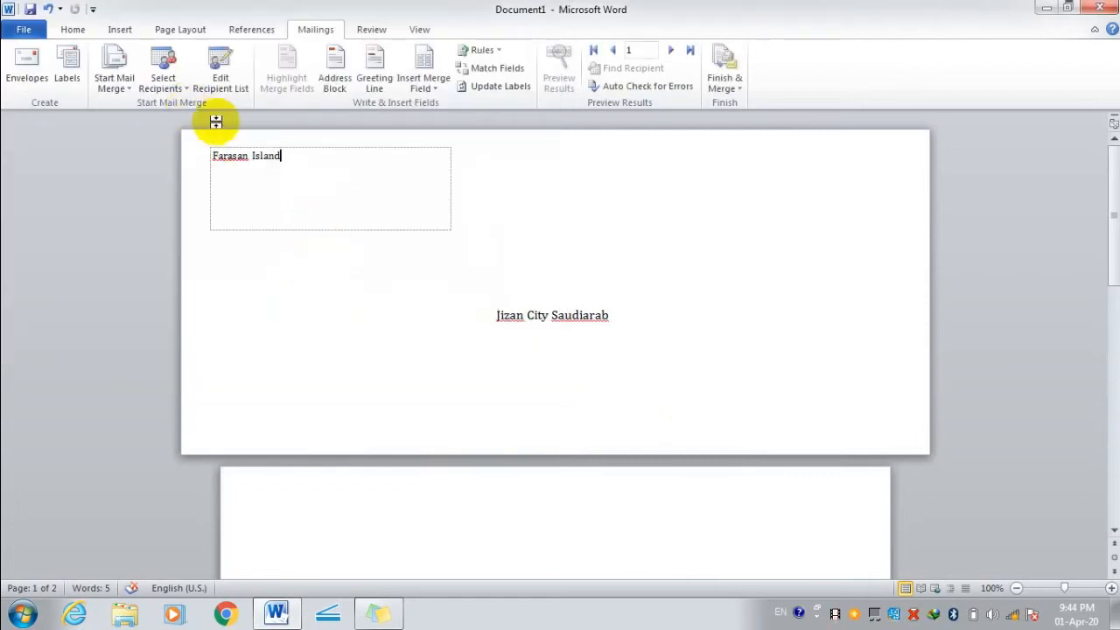
click(175, 88)
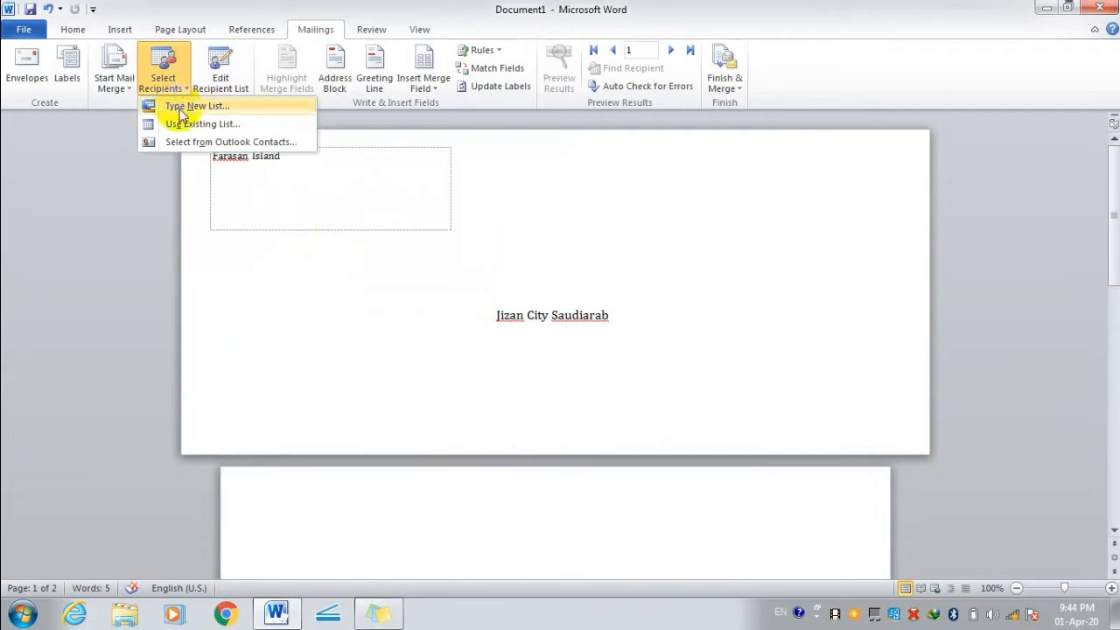
click(208, 206)
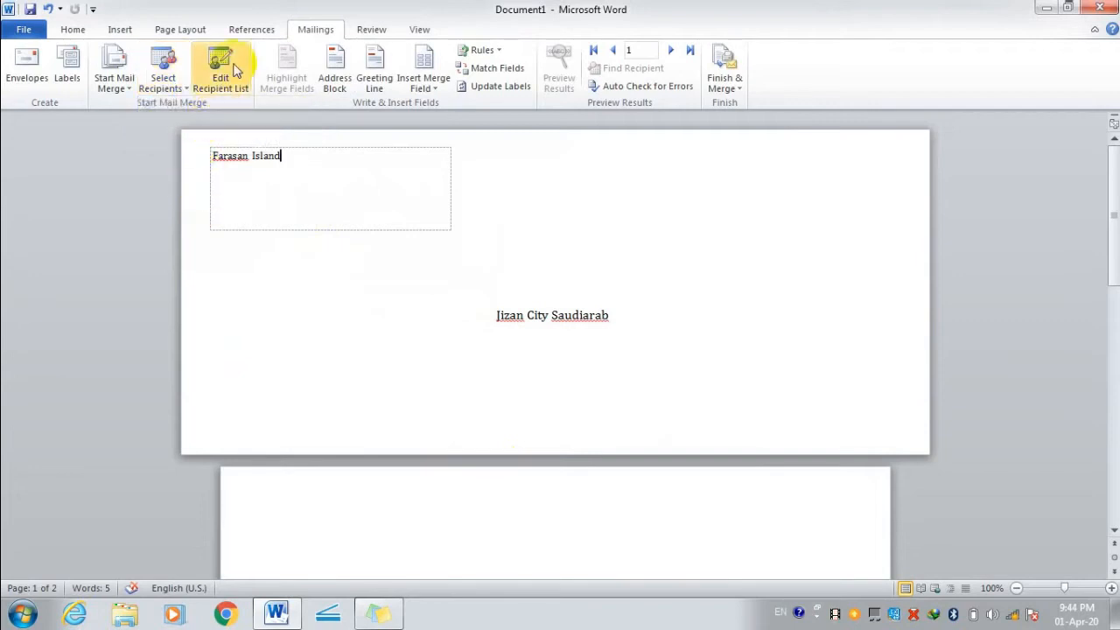
click(220, 70)
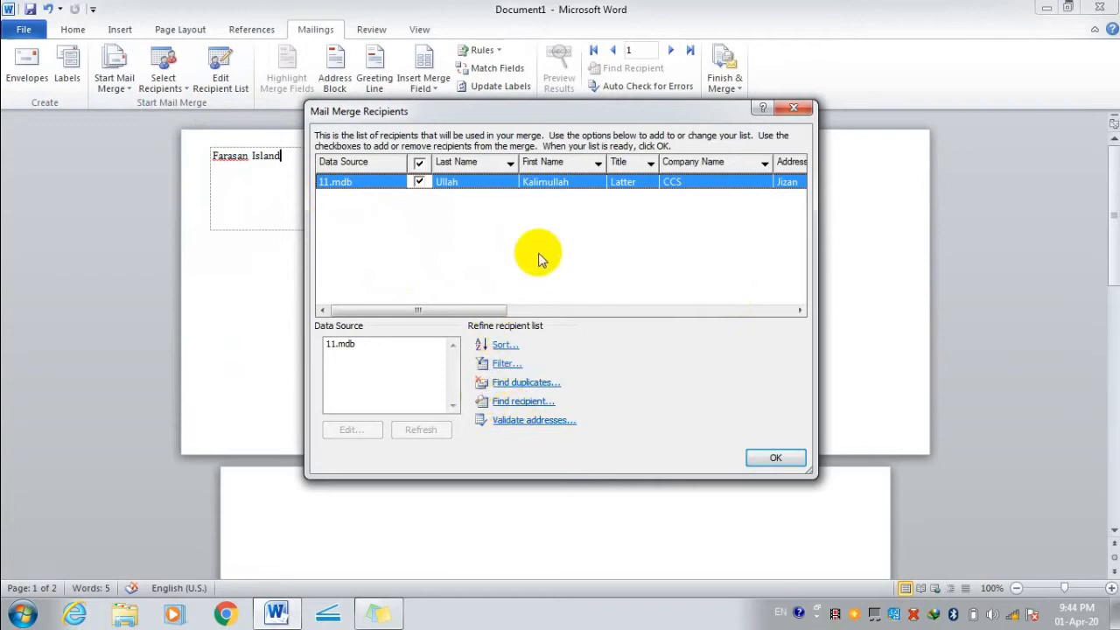
drag(470, 310, 388, 196)
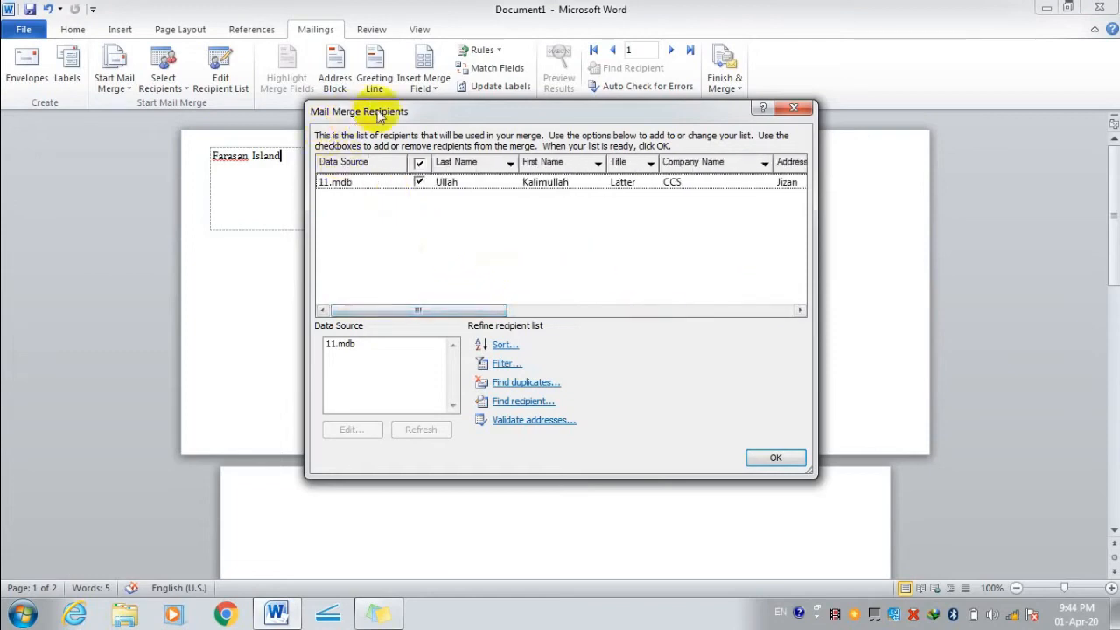
click(803, 108)
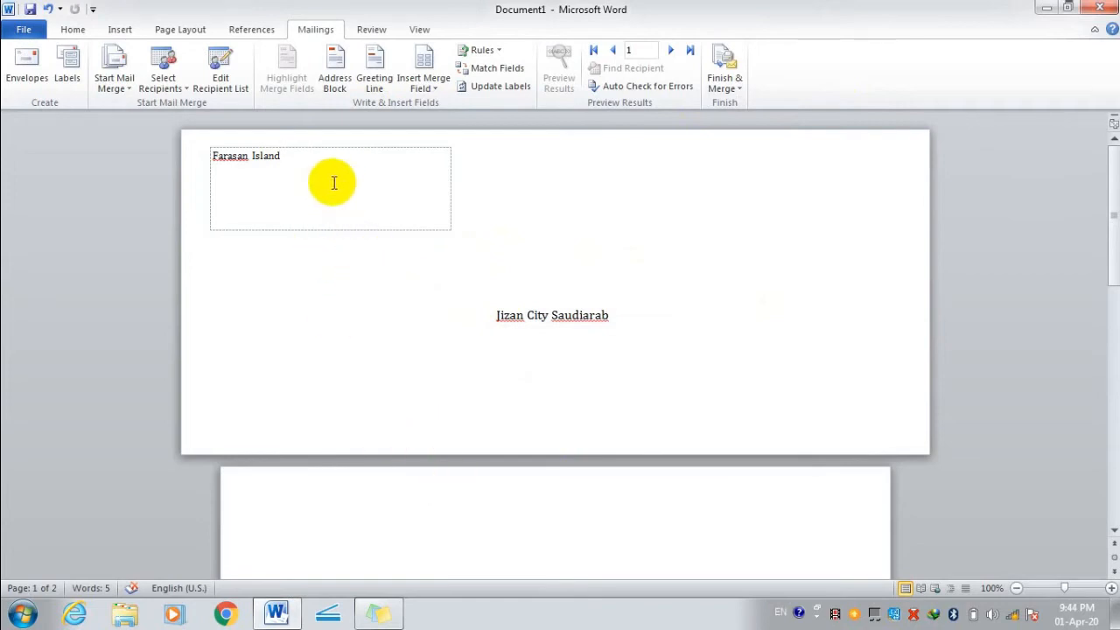
Insert an address block with title and middle initial after Farasan Island.
click(334, 77)
click(357, 218)
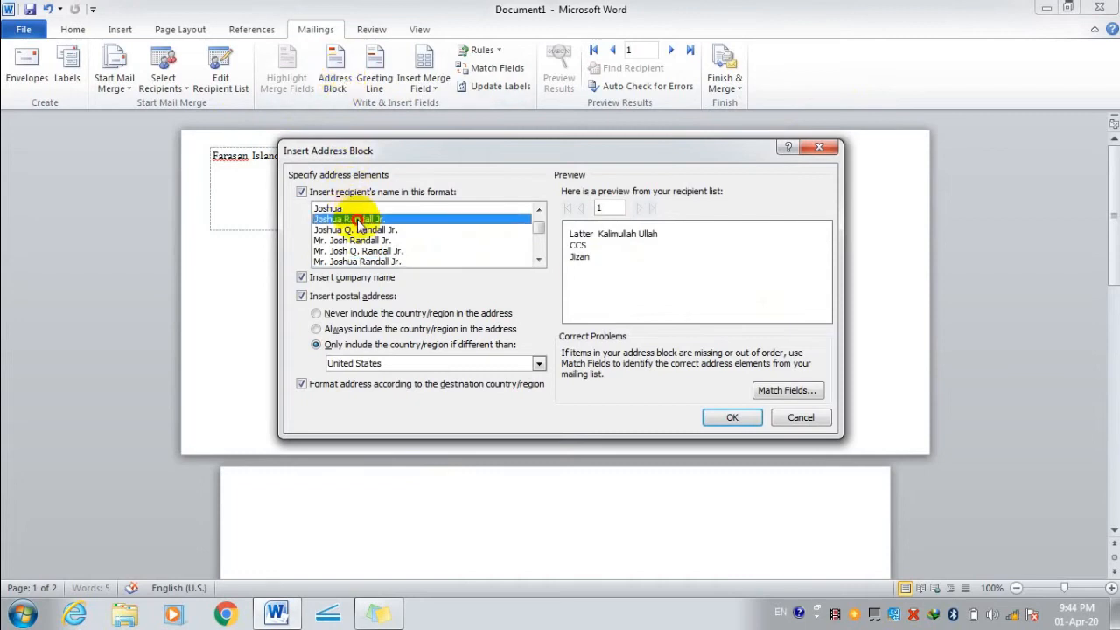
click(357, 230)
click(359, 251)
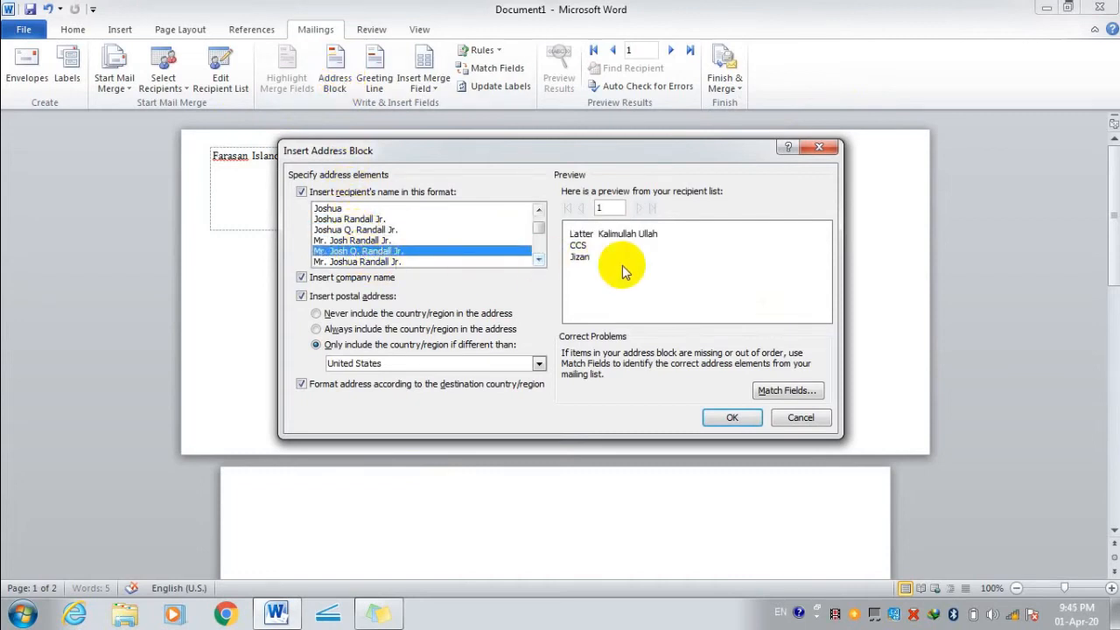
click(732, 418)
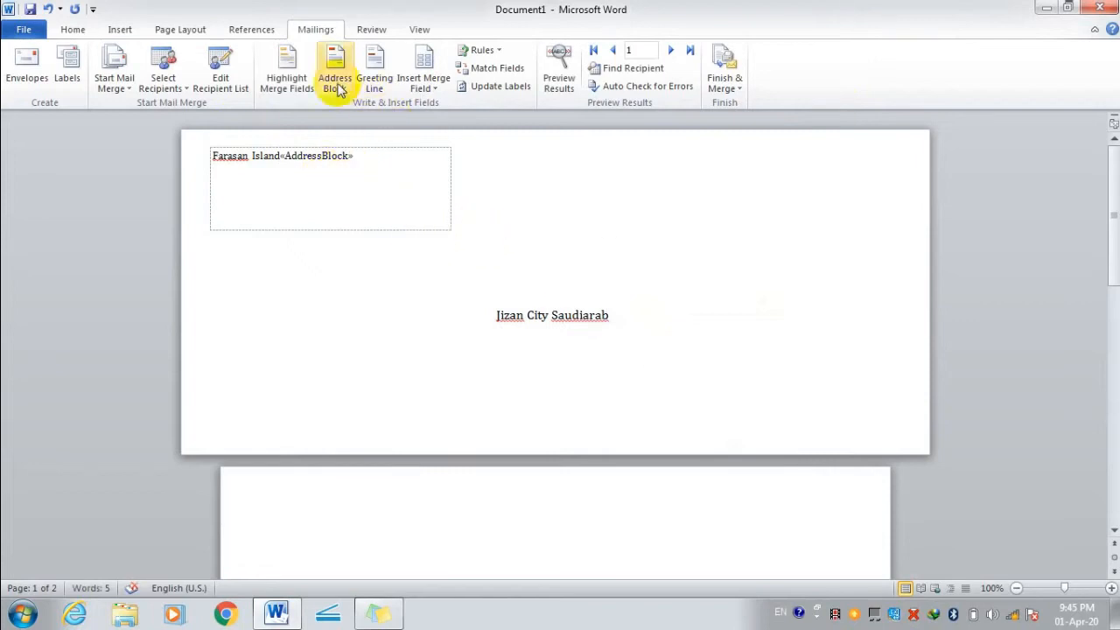
click(288, 70)
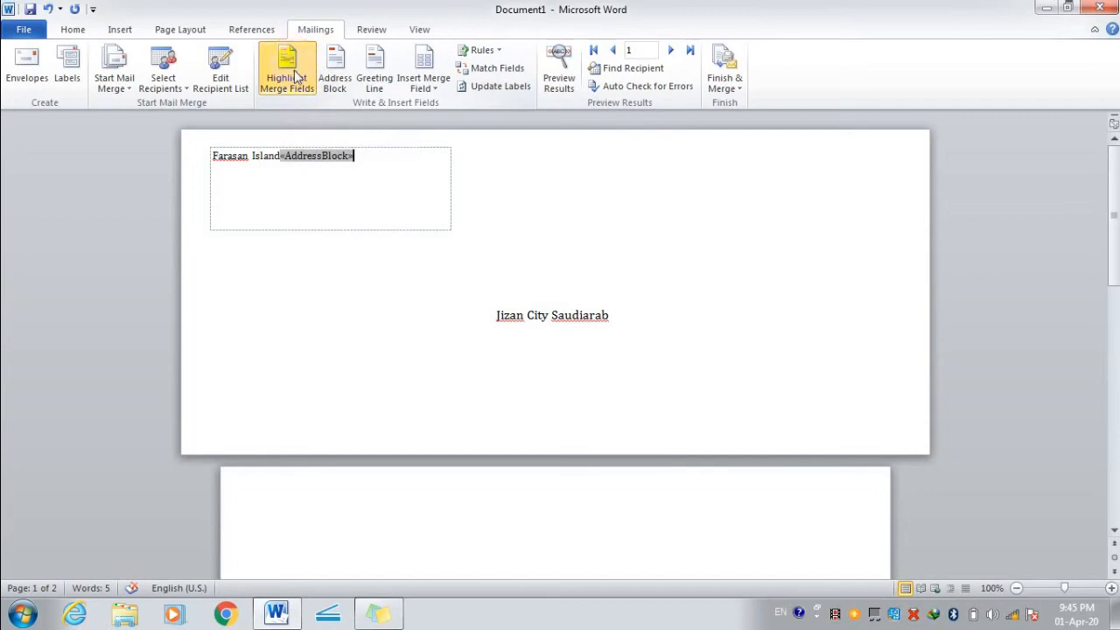
click(300, 89)
Insert a second address block, couple-style without title, on the empty recipient-area line.
click(342, 231)
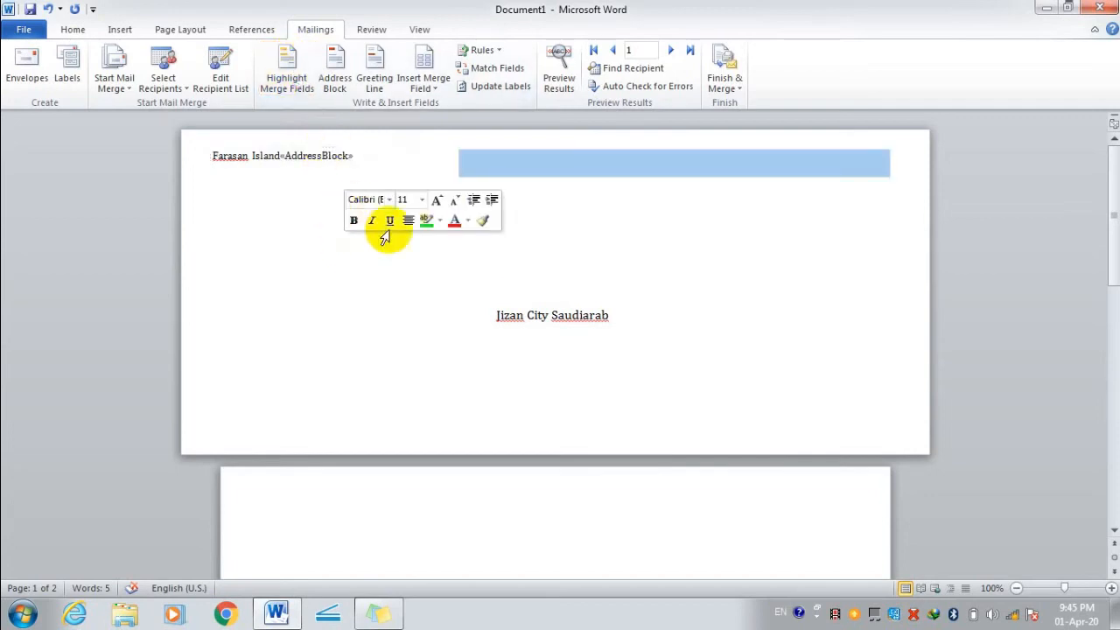
click(335, 68)
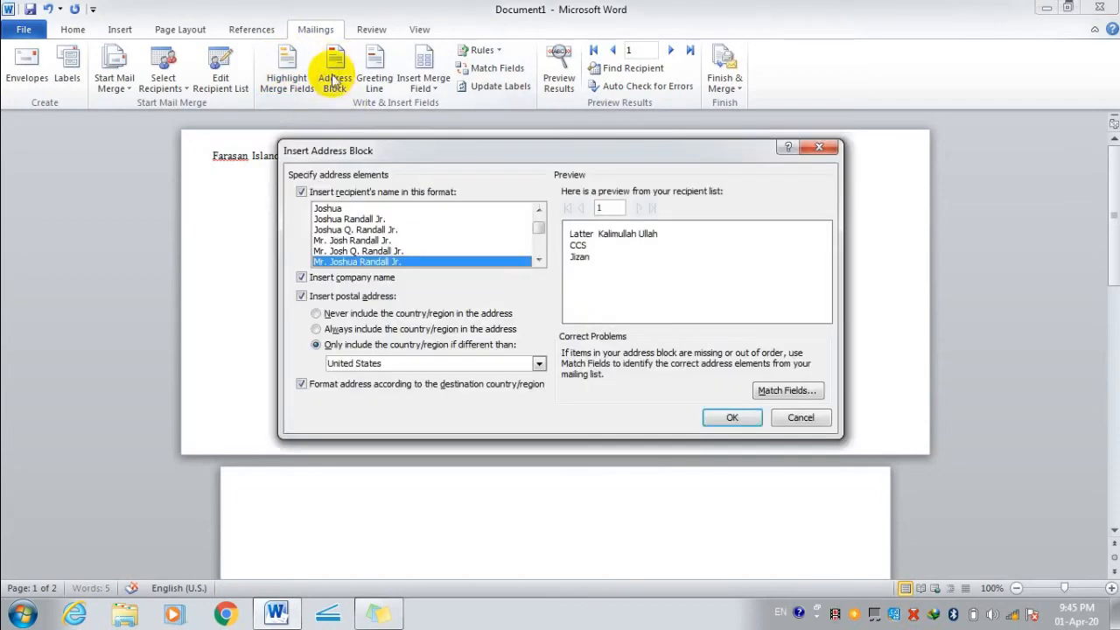
scroll(444, 245, down, 2)
click(388, 251)
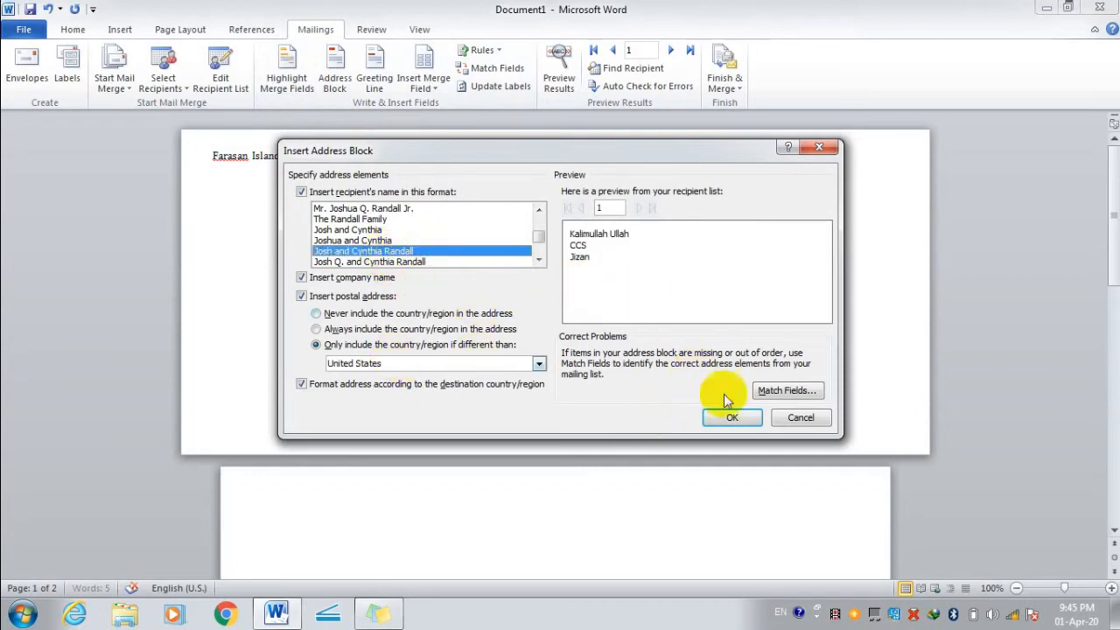
click(733, 418)
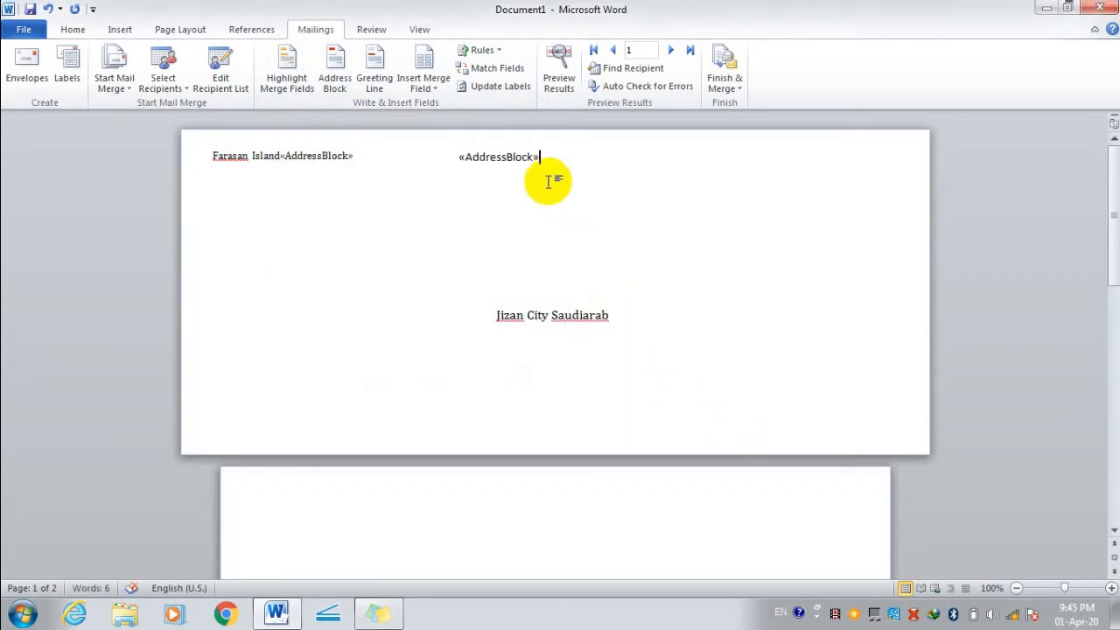
click(372, 70)
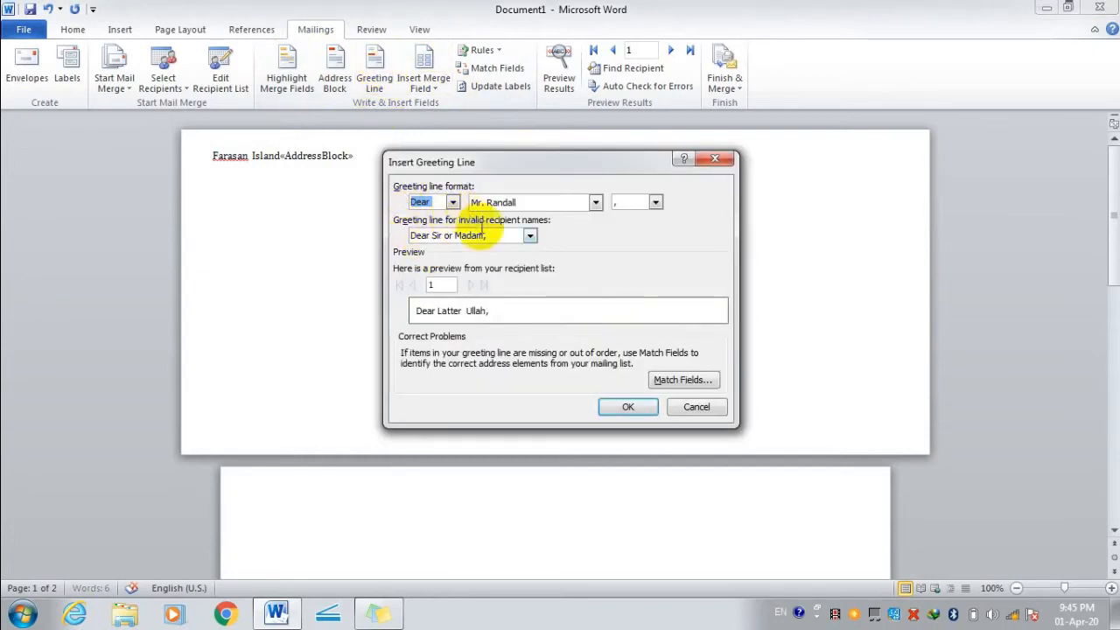
Add the greeting line plus Last Name, Address Line 2, ZIP Code and Work Phone merge fields.
click(622, 404)
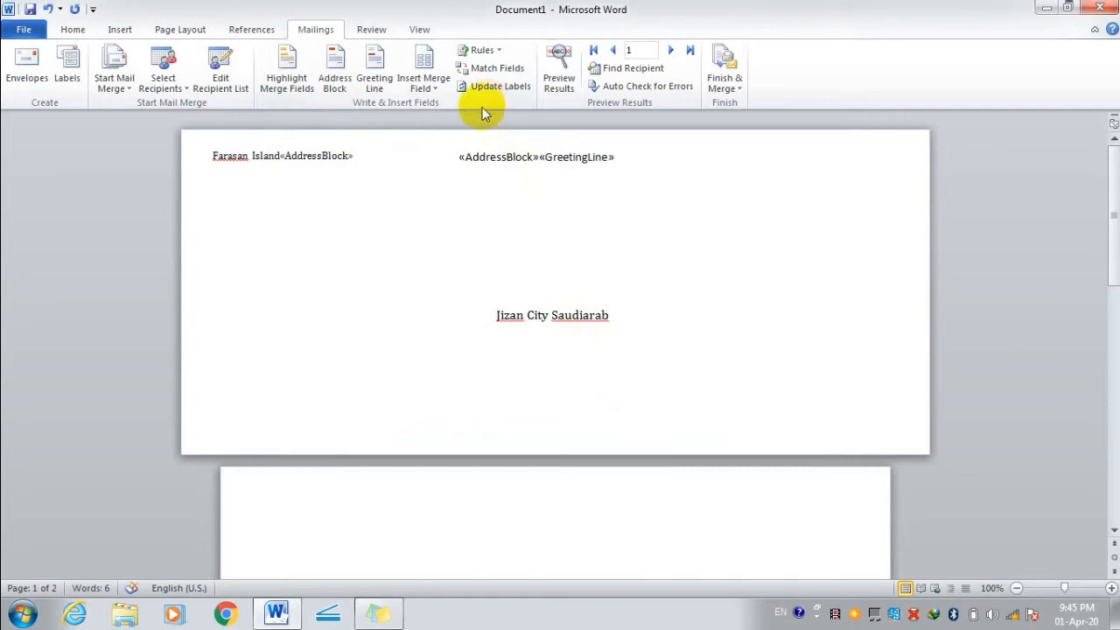
click(423, 60)
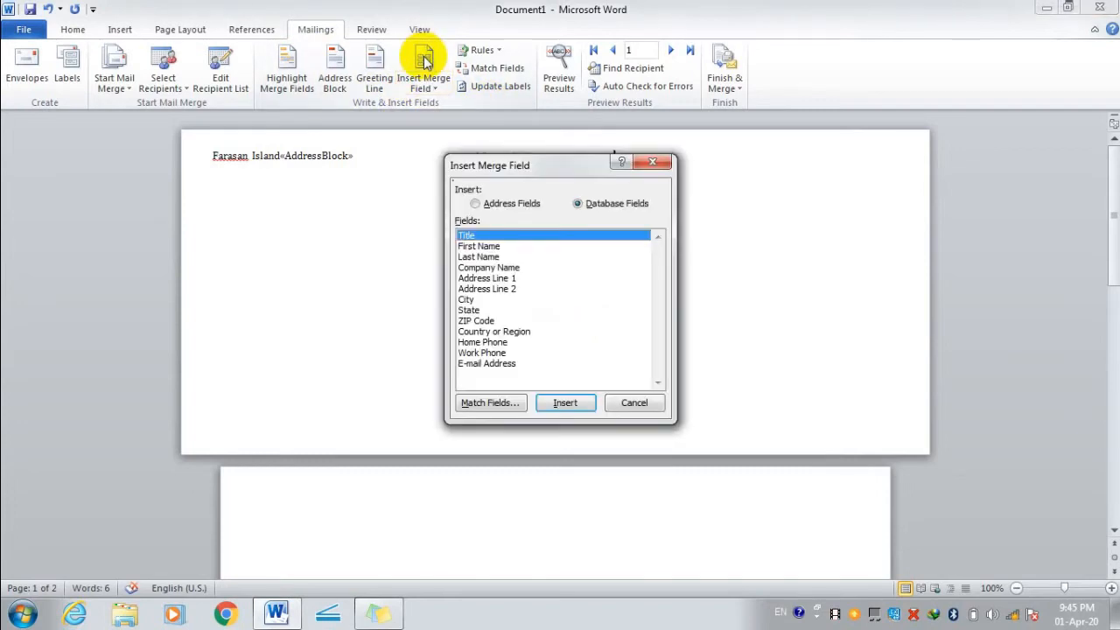
click(478, 246)
click(481, 257)
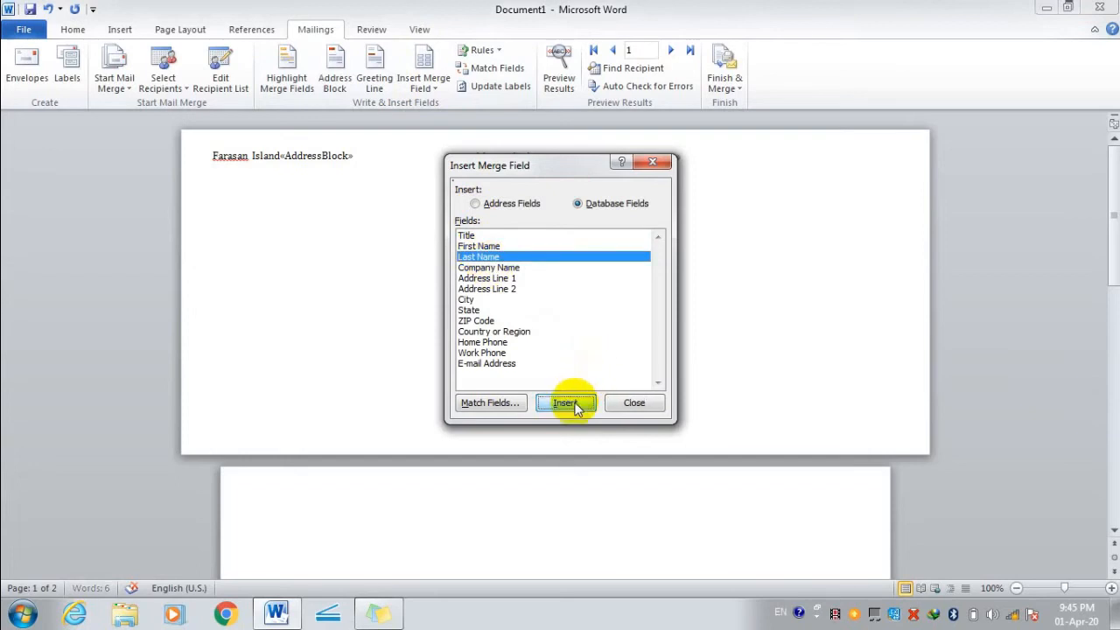
click(486, 288)
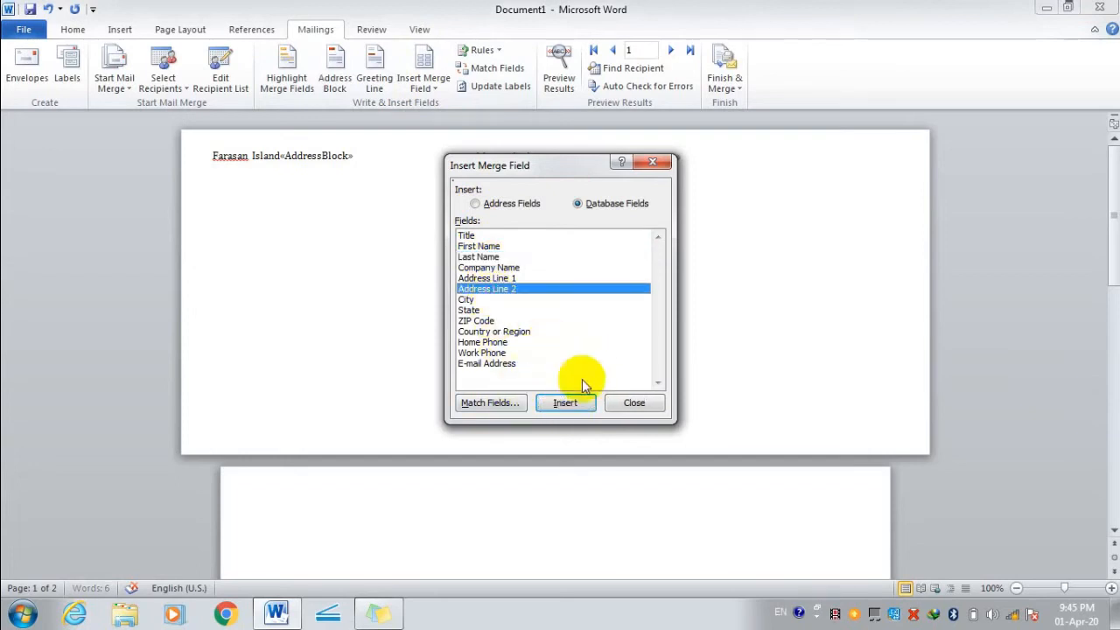
click(582, 405)
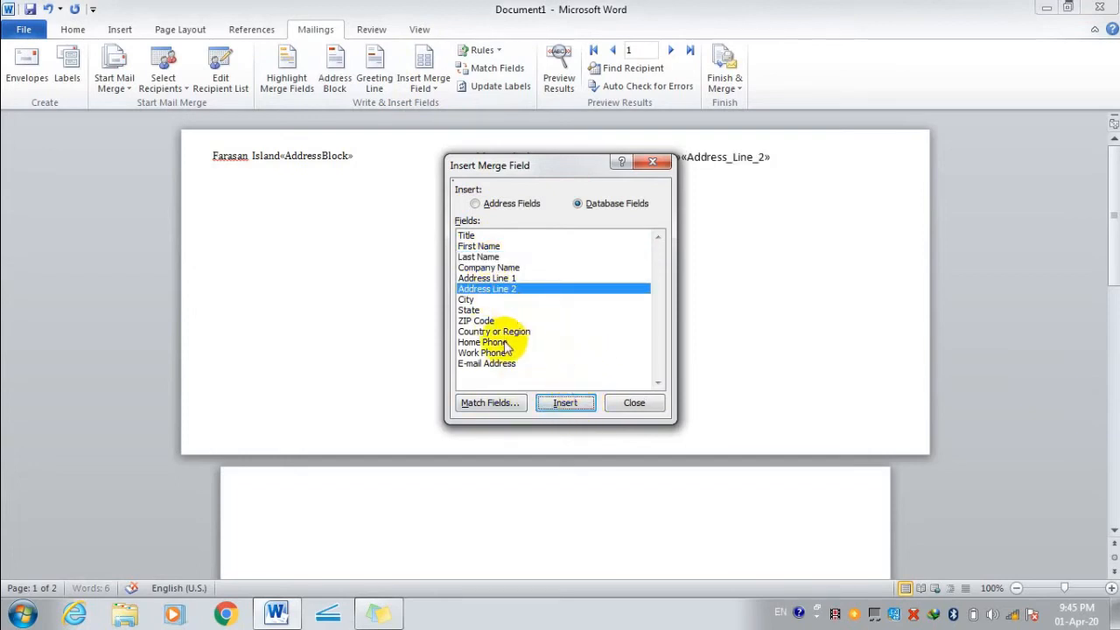
click(485, 322)
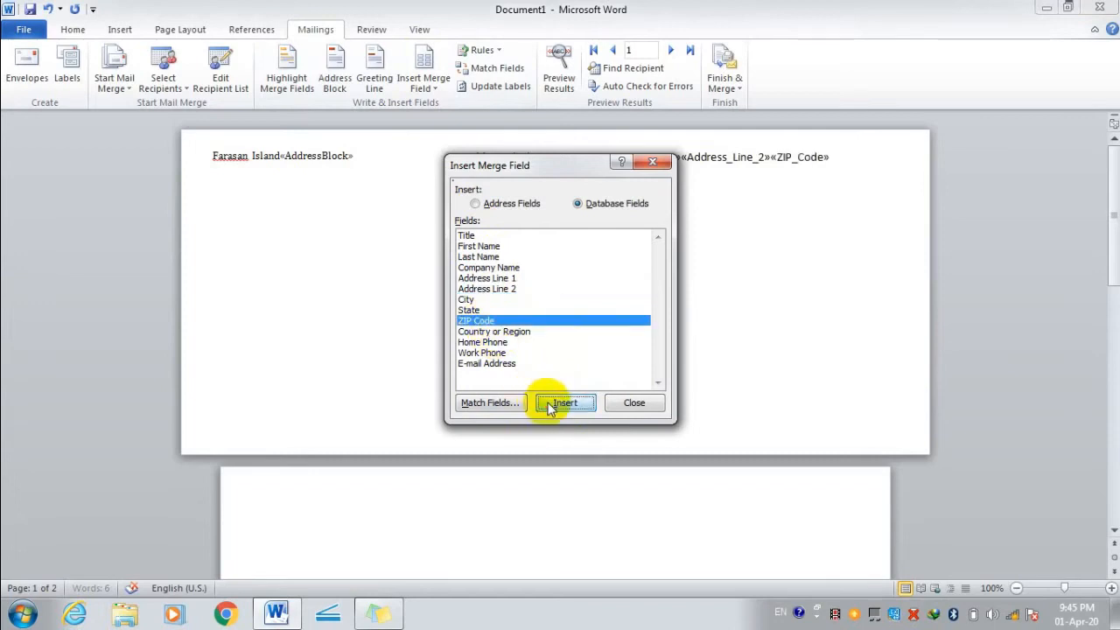
click(483, 353)
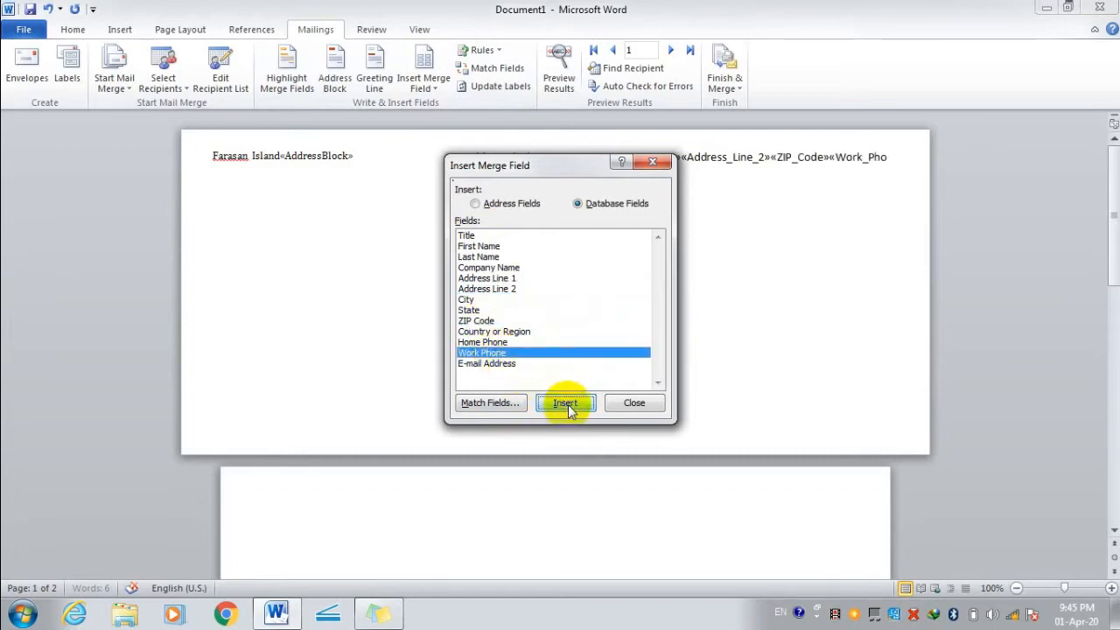
click(626, 403)
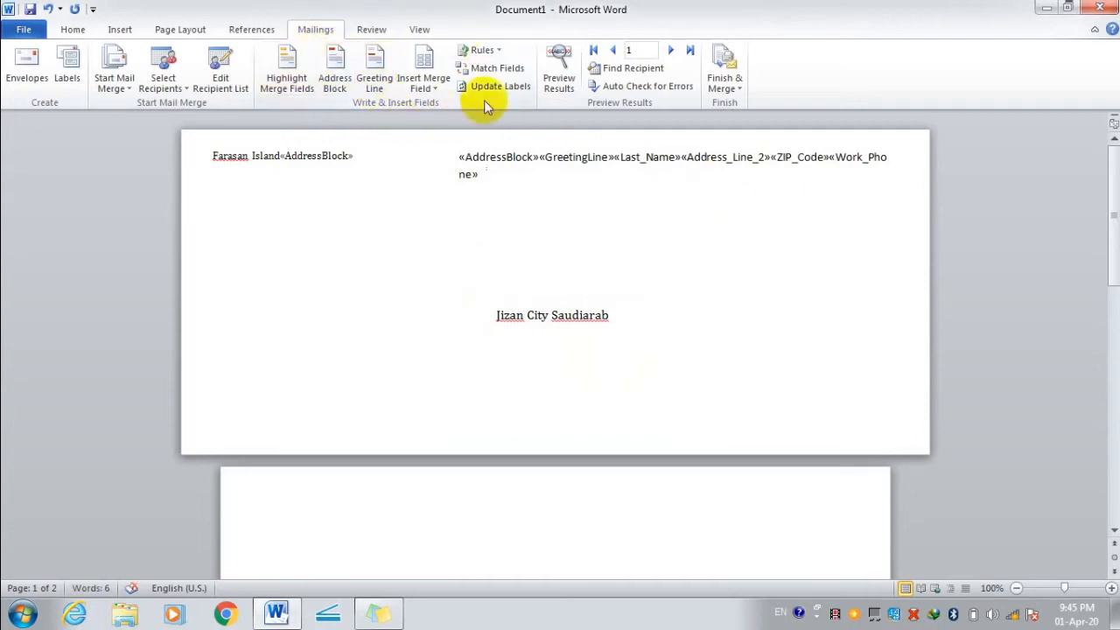
Insert a Fill-in rule field and answer its prompt with 'dfsd'.
click(495, 52)
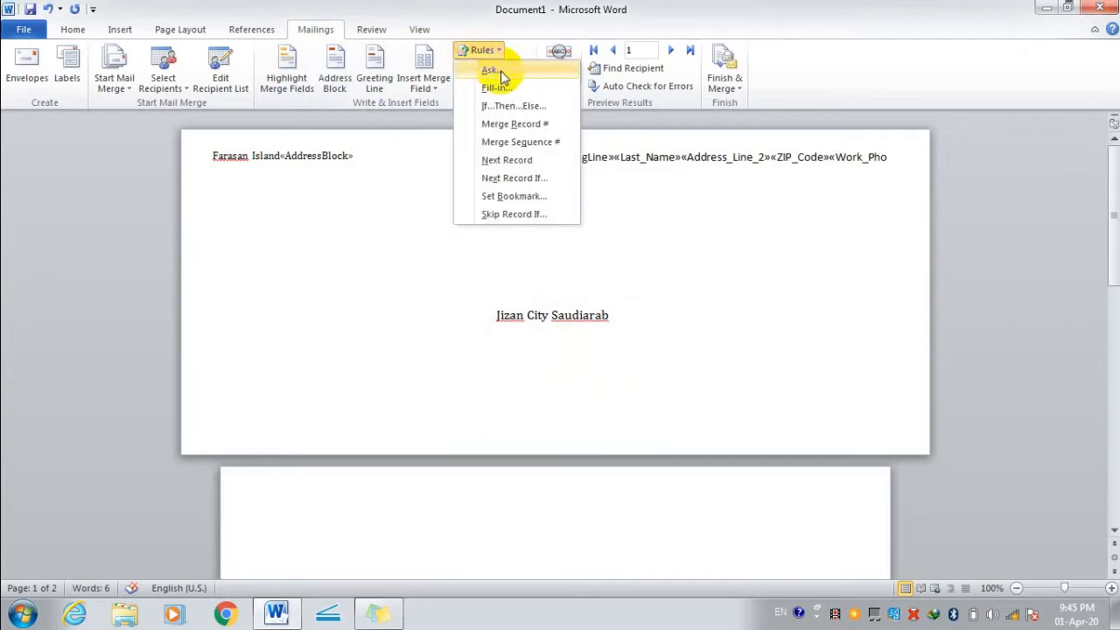
click(495, 88)
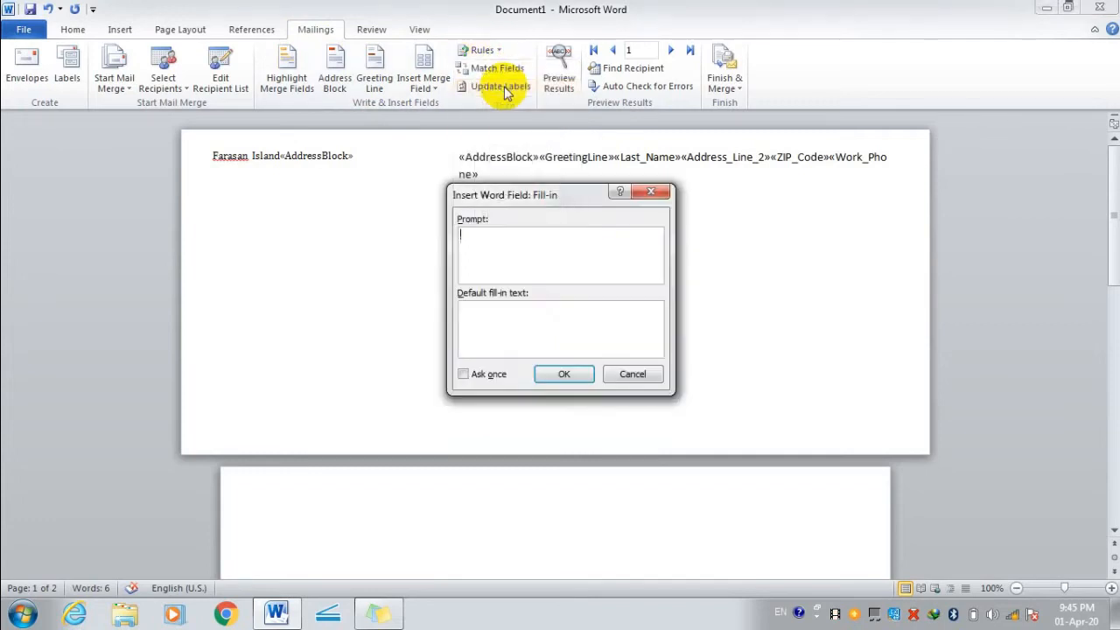
click(570, 373)
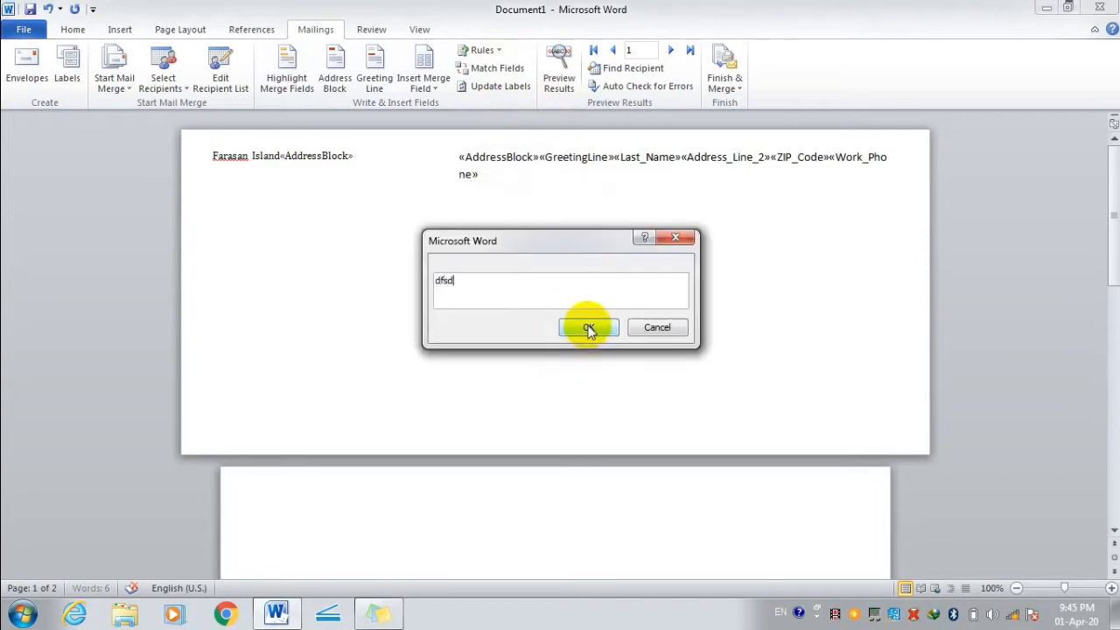
text(dfsd)
click(588, 328)
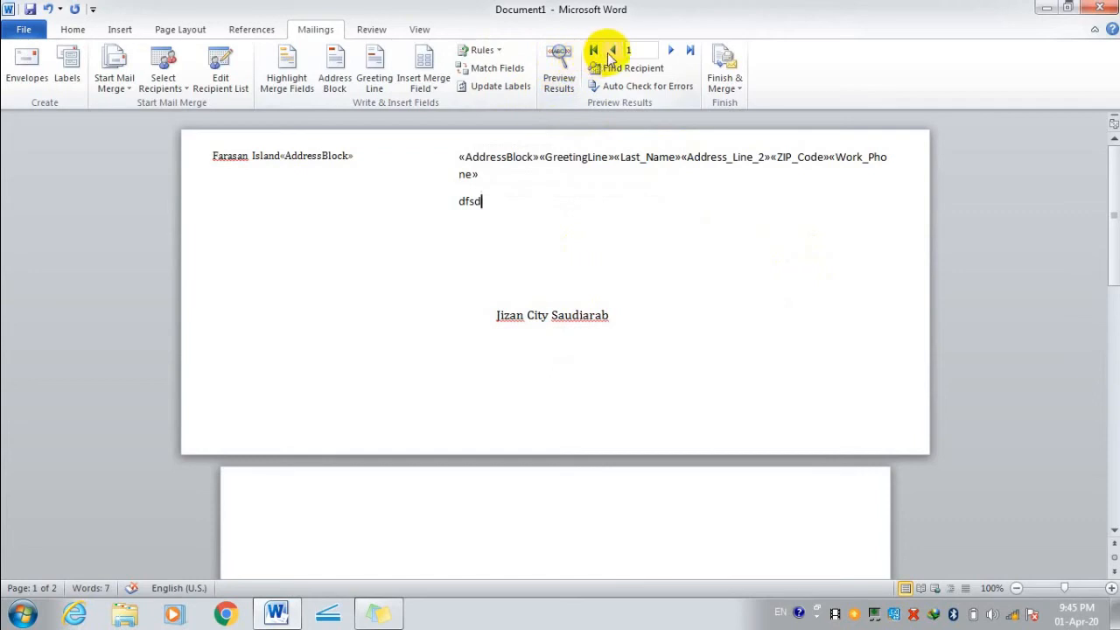
click(565, 68)
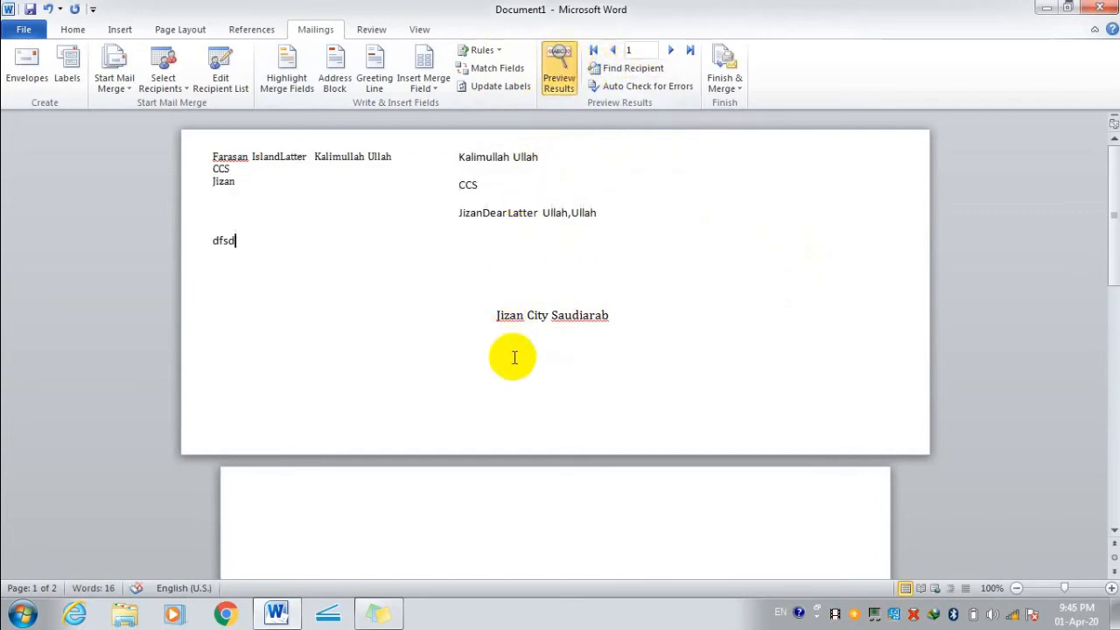
double_click(499, 163)
click(500, 166)
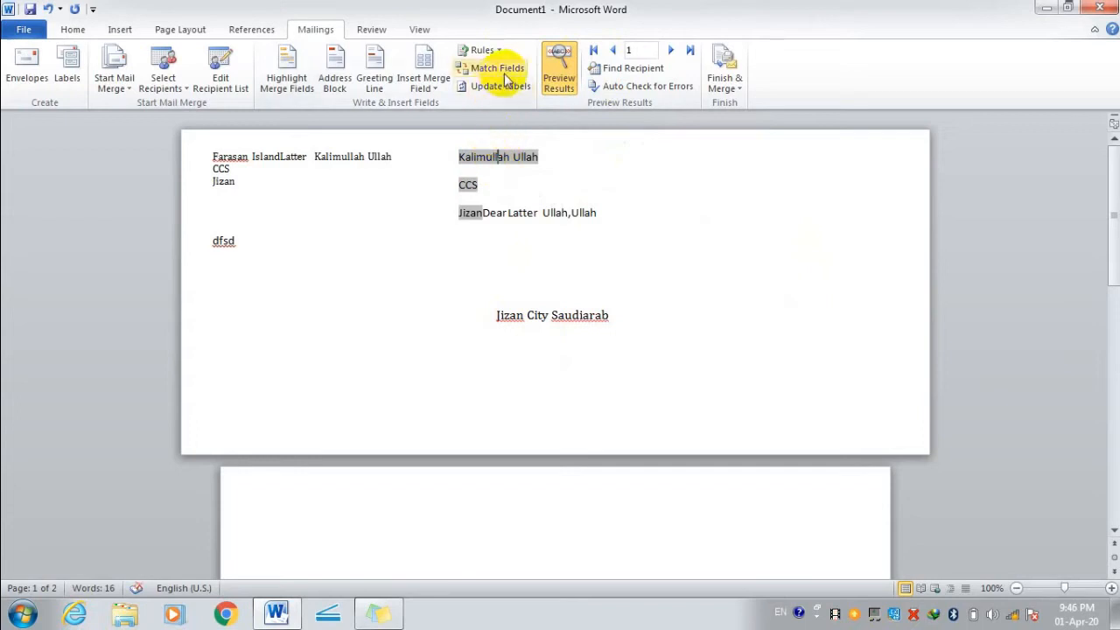
click(497, 69)
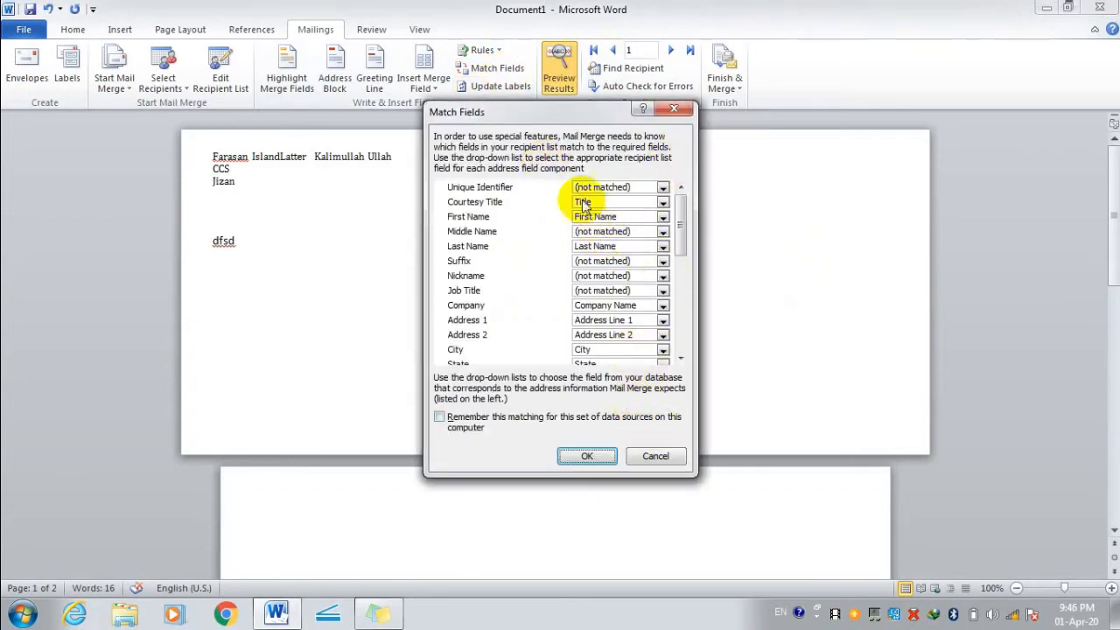
click(652, 457)
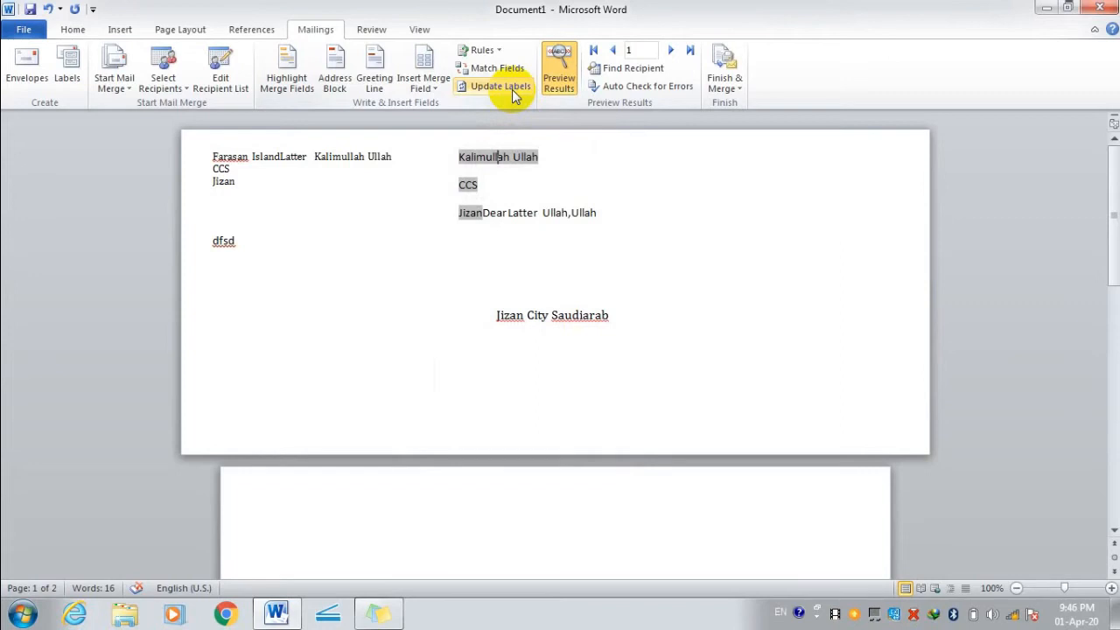
click(621, 68)
click(648, 330)
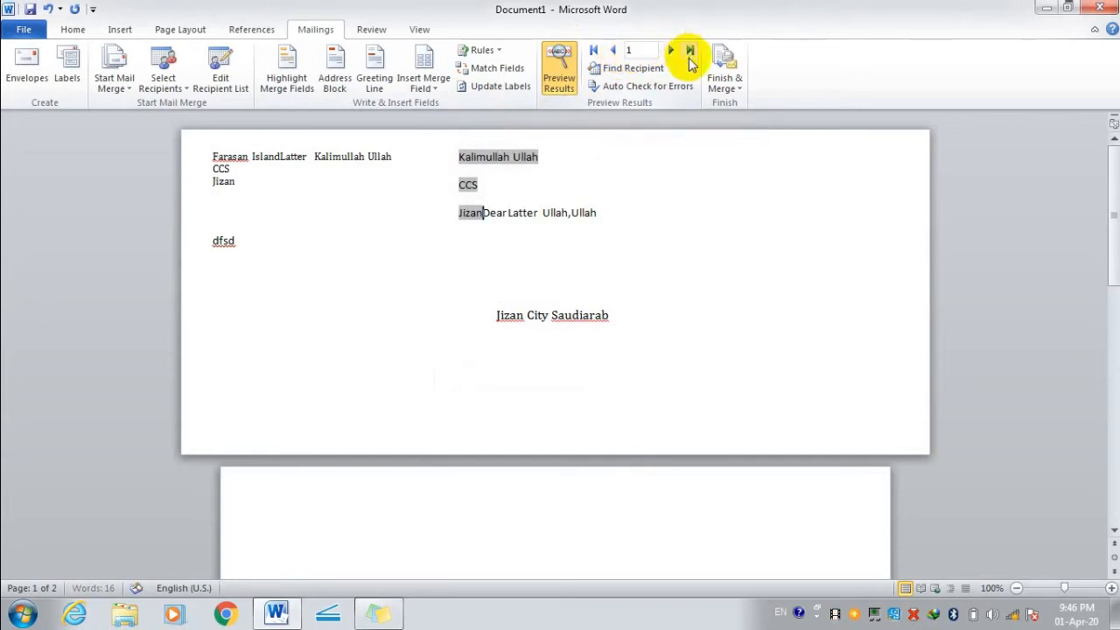
click(640, 87)
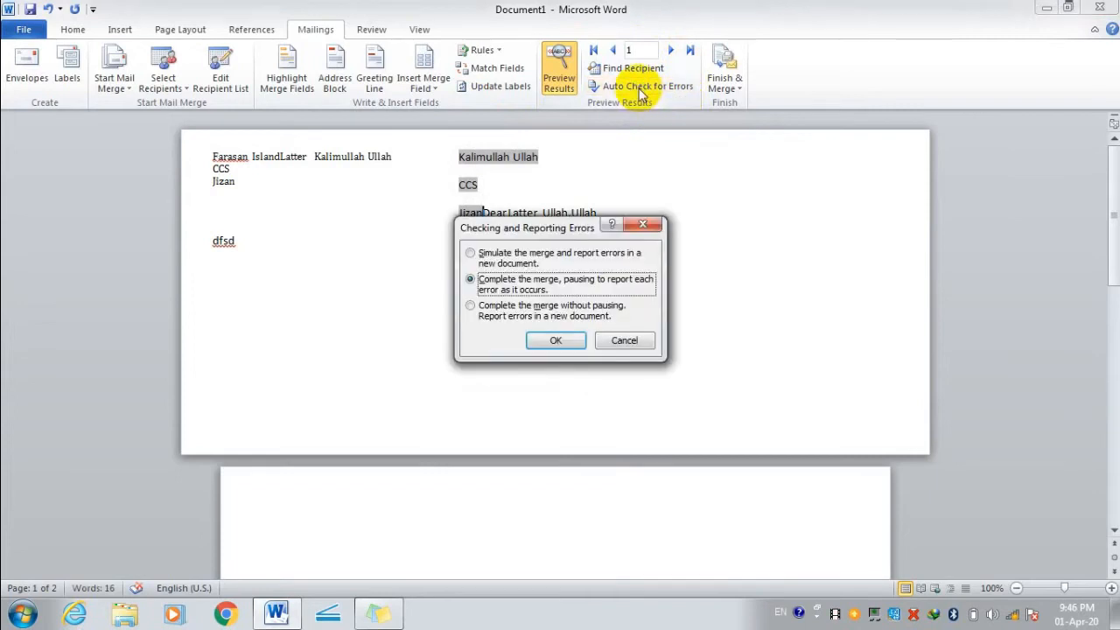
click(619, 341)
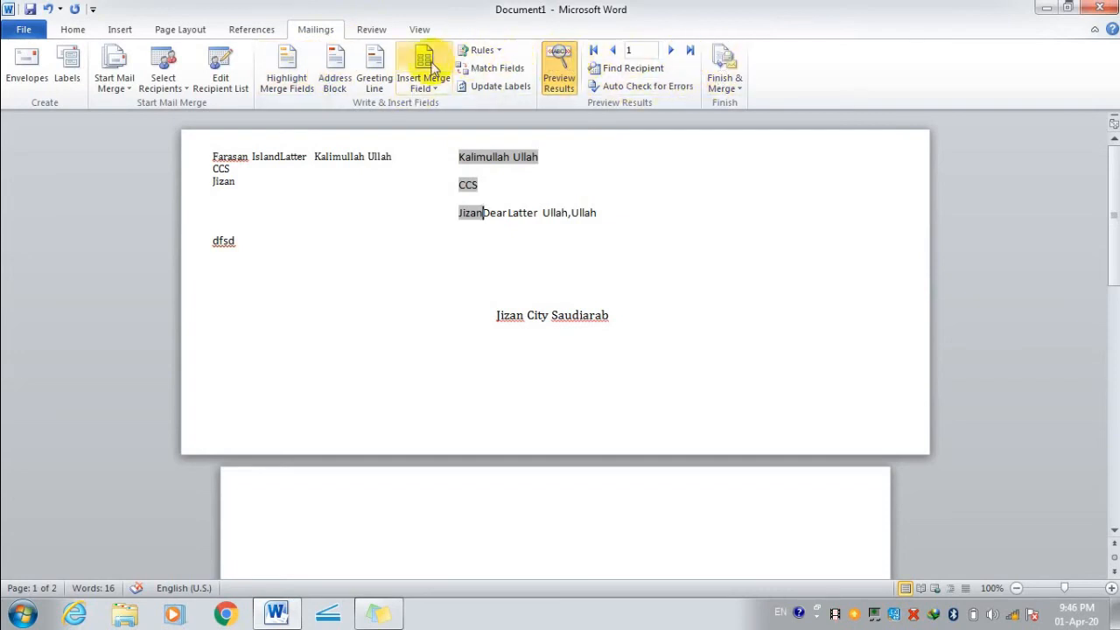
Start a spelling and grammar check from the Review tab, then stop it.
click(373, 30)
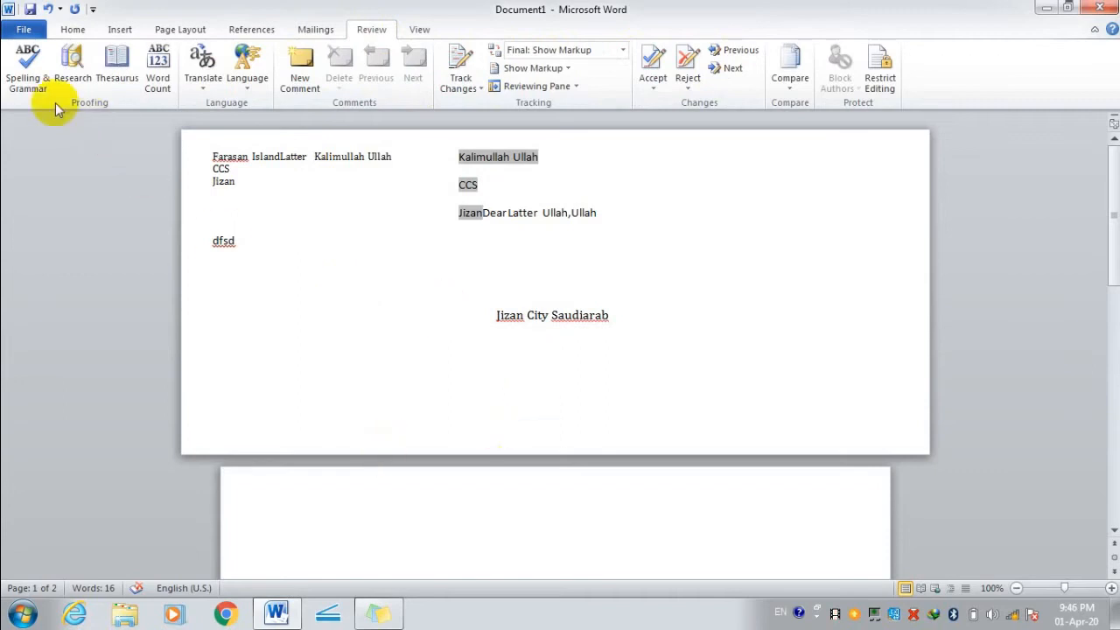
click(19, 80)
click(365, 333)
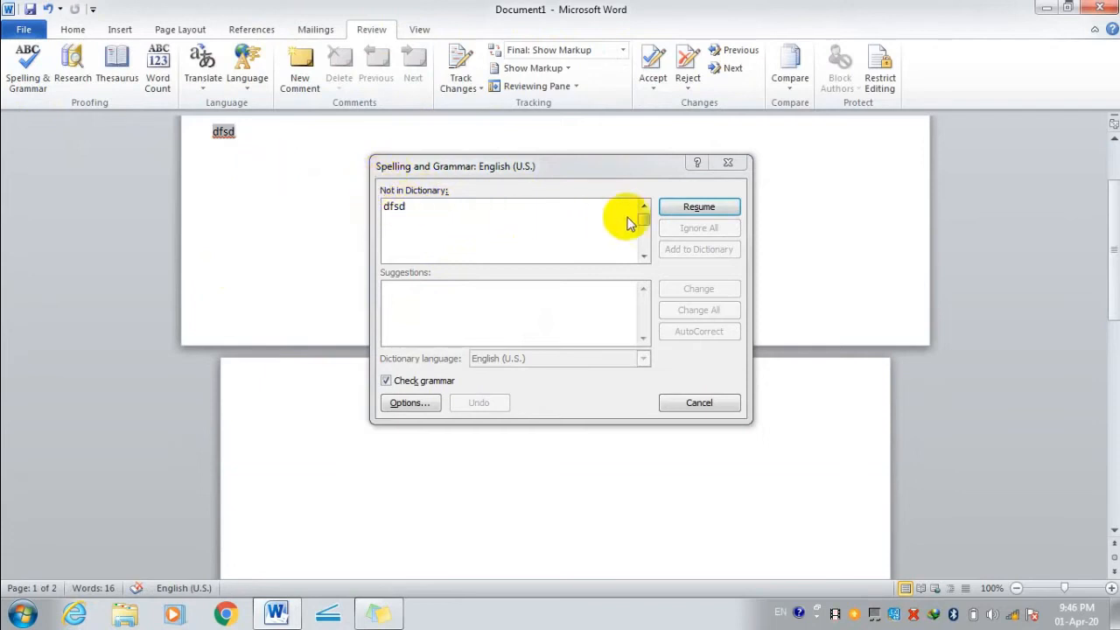
click(707, 402)
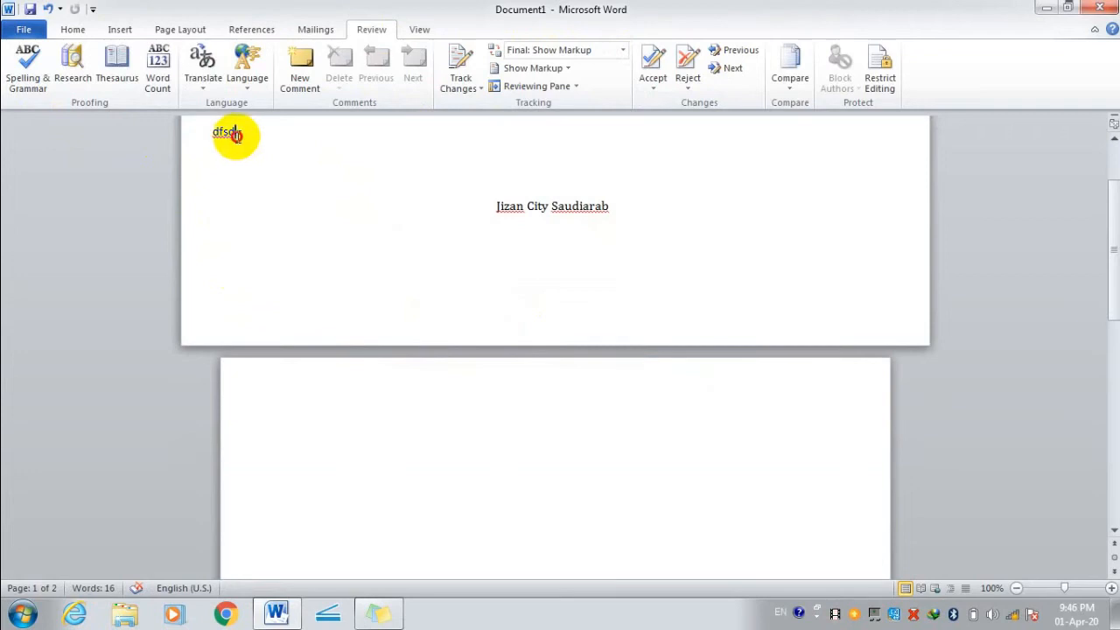
Extend the dfsd line with 'fsd' so it reads dfsddsfsdfsd, and select it.
triple_click(234, 135)
scroll(251, 229, up, 3)
click(247, 261)
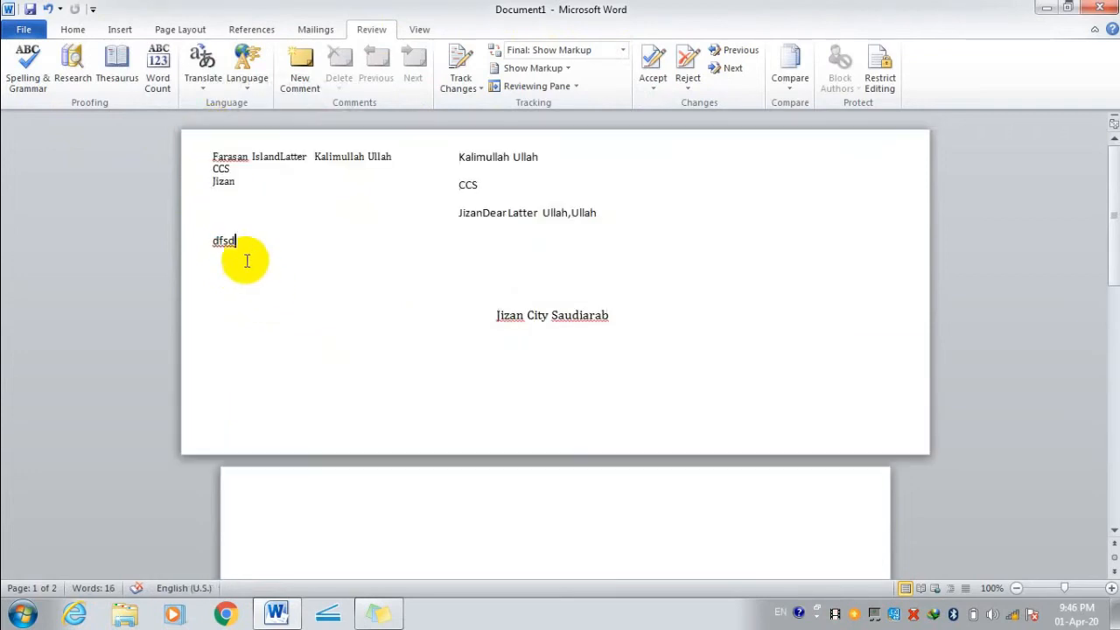
text(fsdfsd)
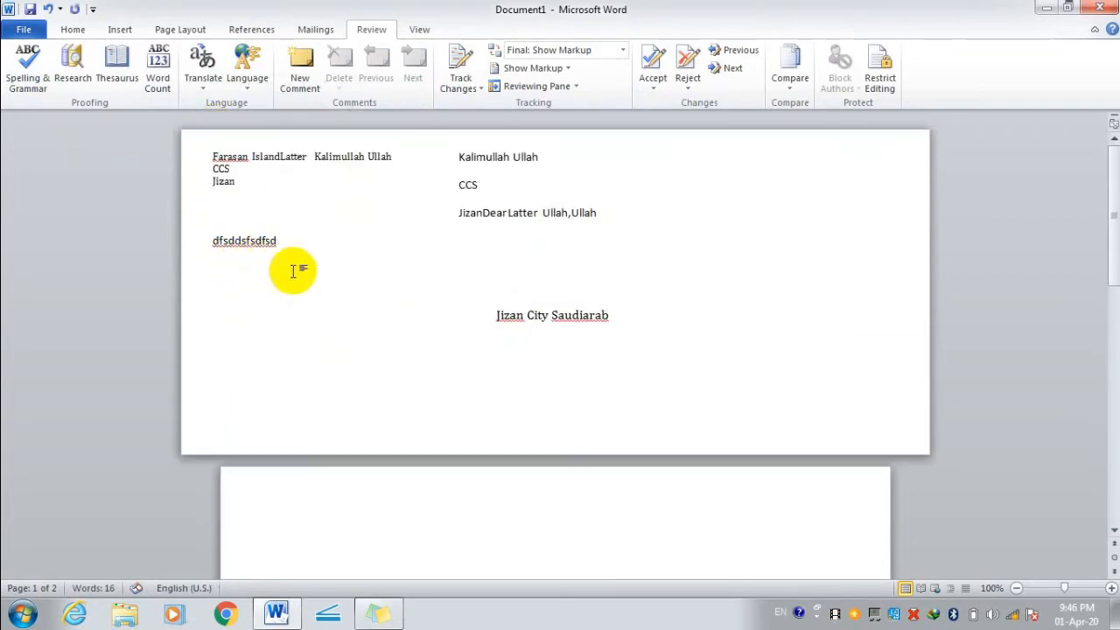
click(197, 244)
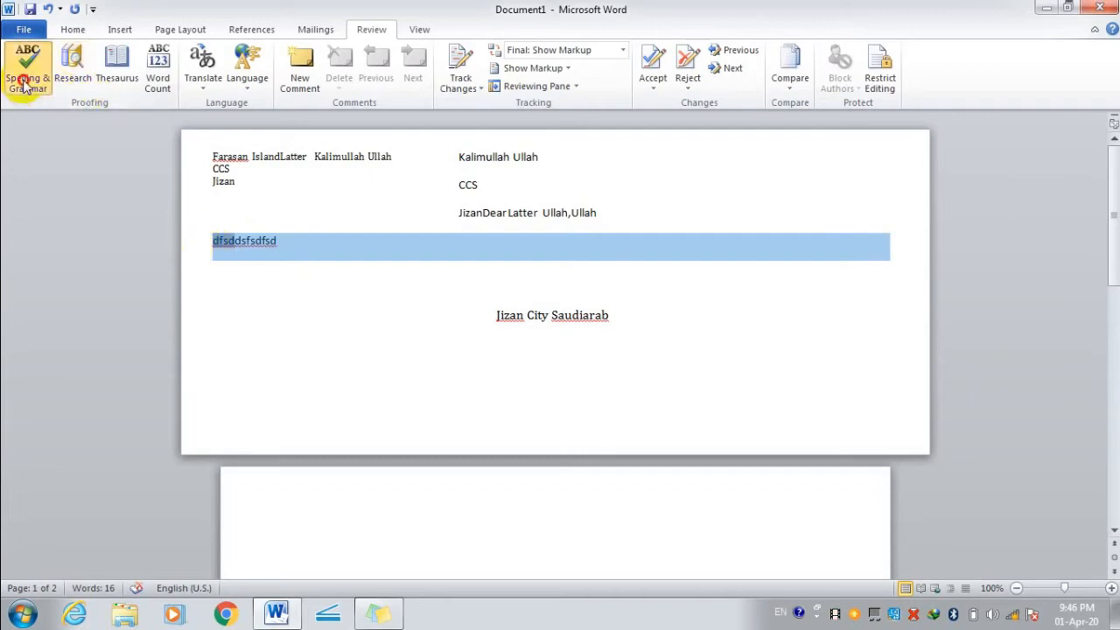
Spell-check the dfsddsfsdfsd line with grammar checking off, ignoring all its occurrences.
click(24, 82)
click(385, 381)
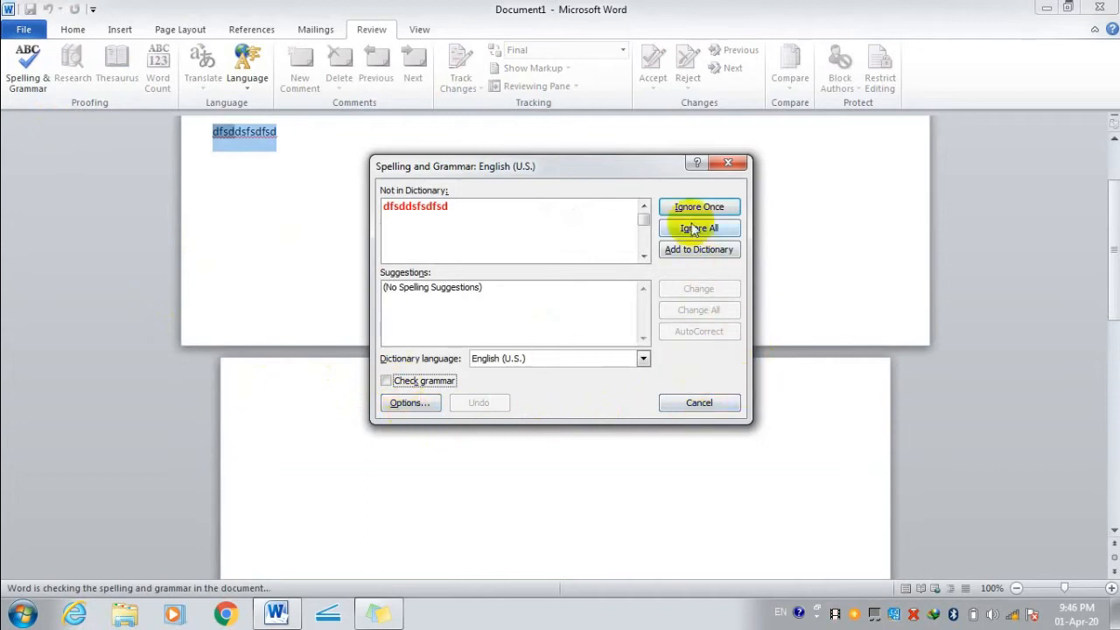
click(710, 403)
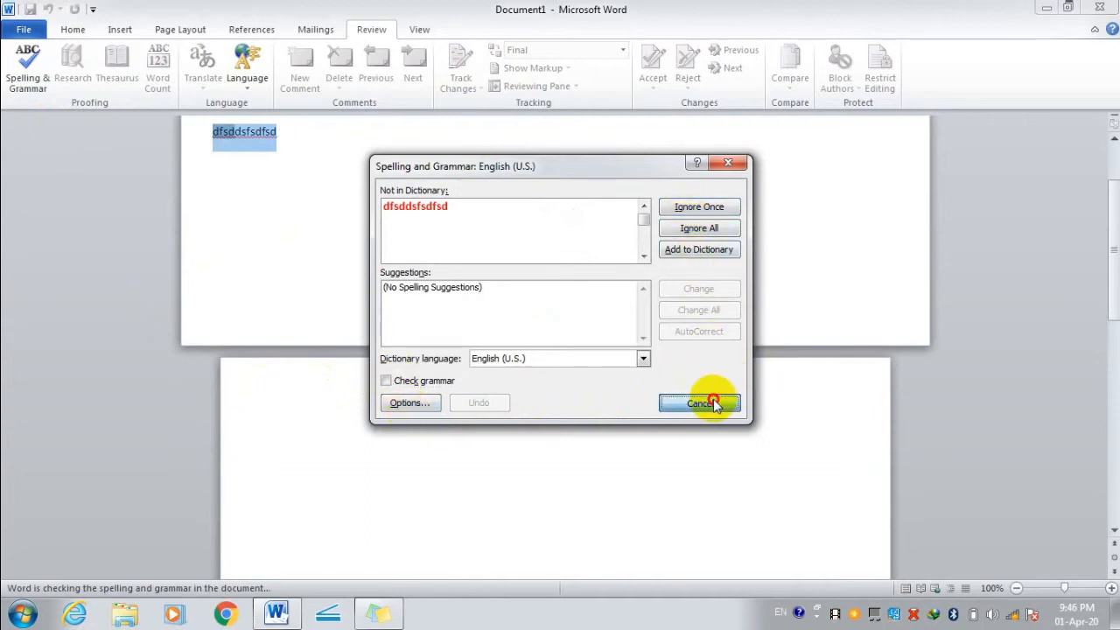
click(180, 130)
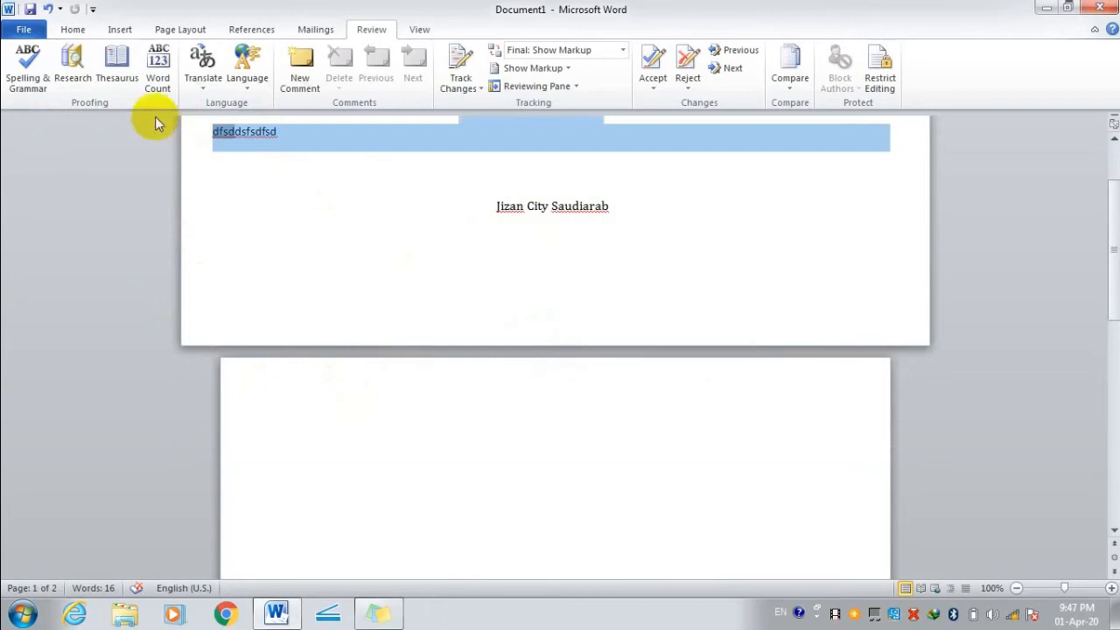
click(27, 70)
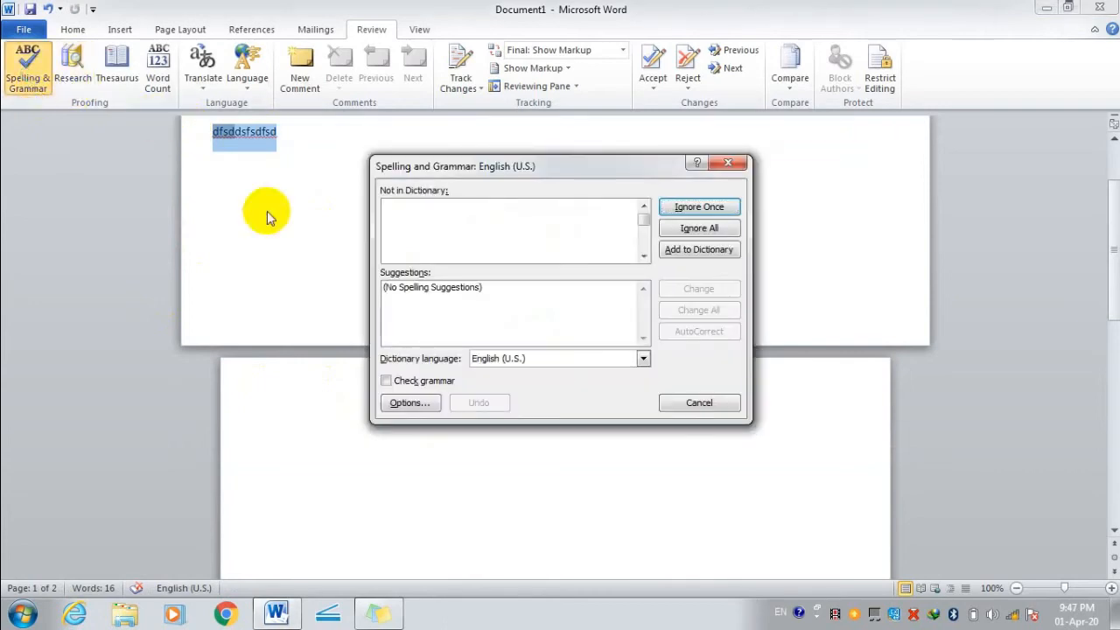
click(710, 229)
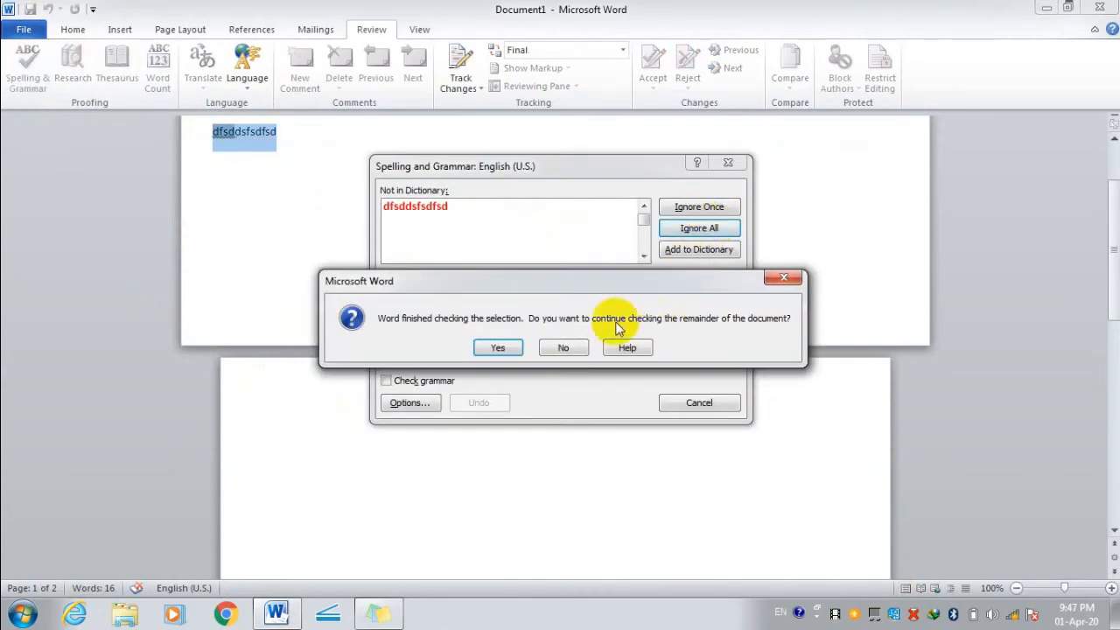
click(503, 348)
click(290, 260)
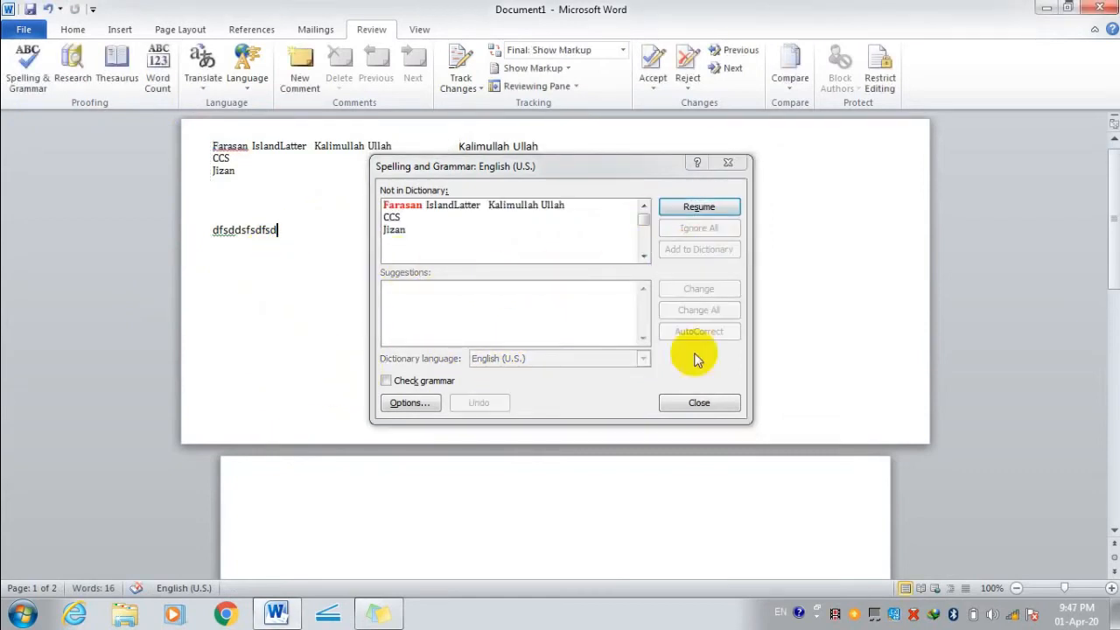
click(699, 403)
Spell-check again, adding Farasan to the dictionary and turning grammar checking back on.
click(184, 230)
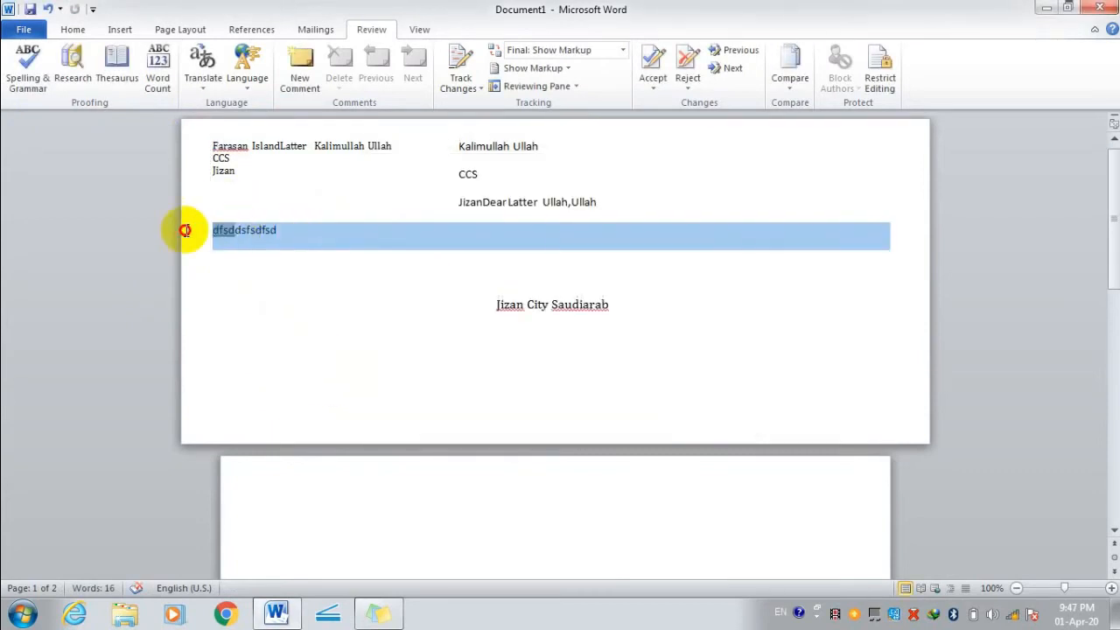
click(26, 61)
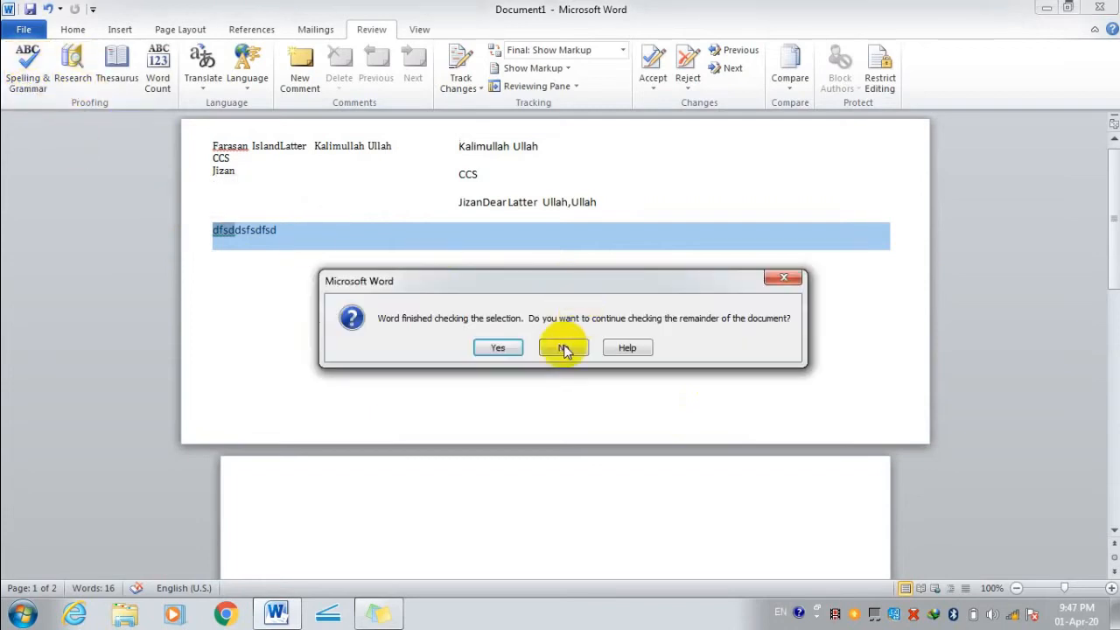
click(498, 348)
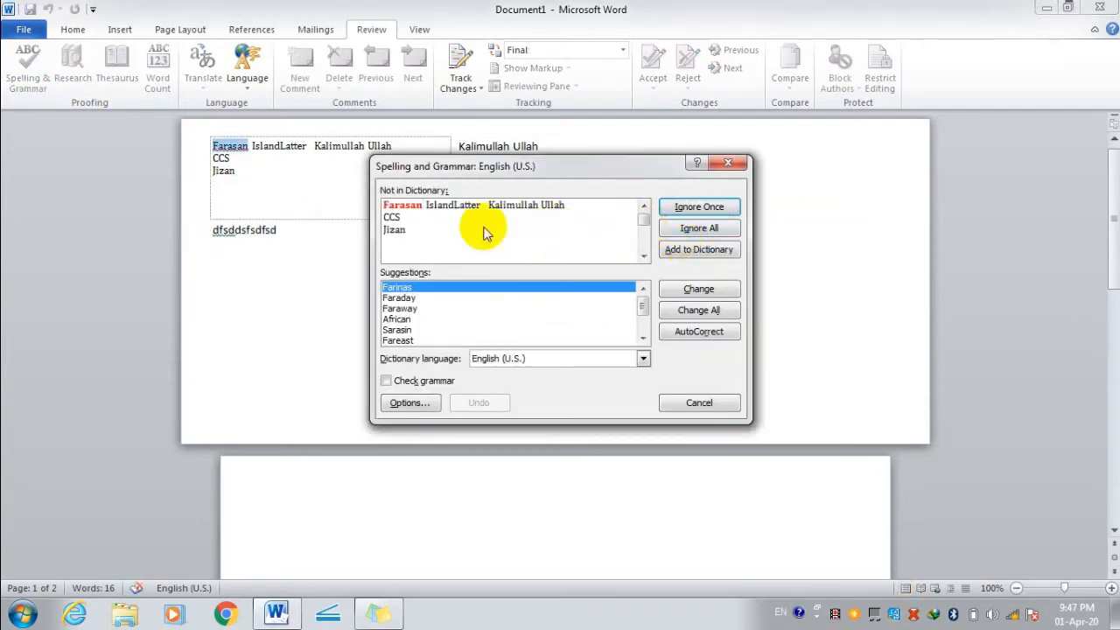
click(715, 251)
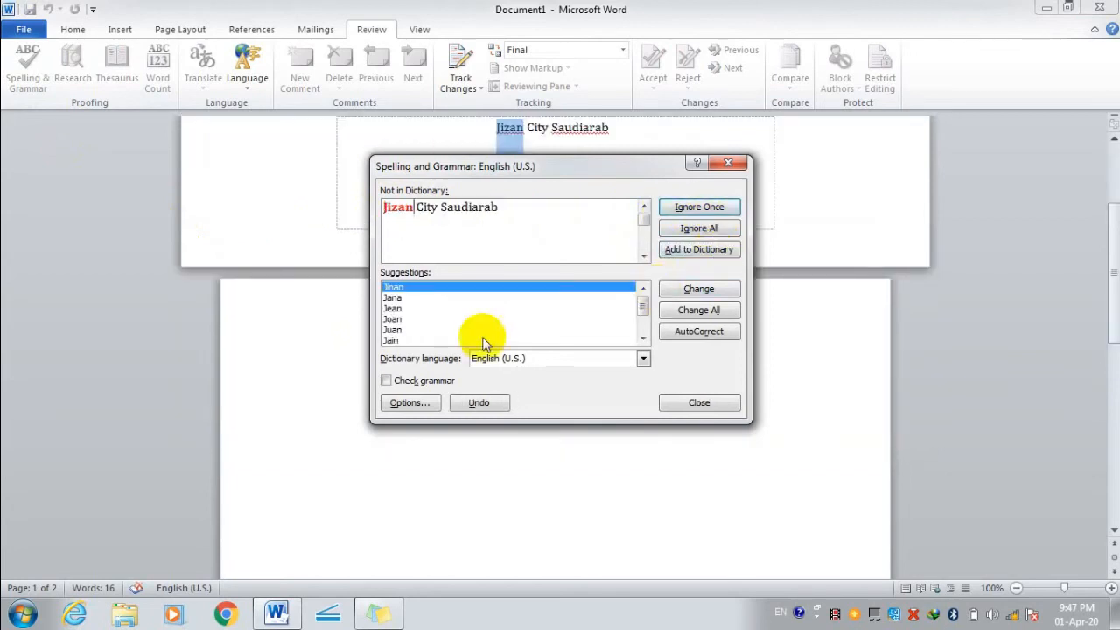
click(386, 381)
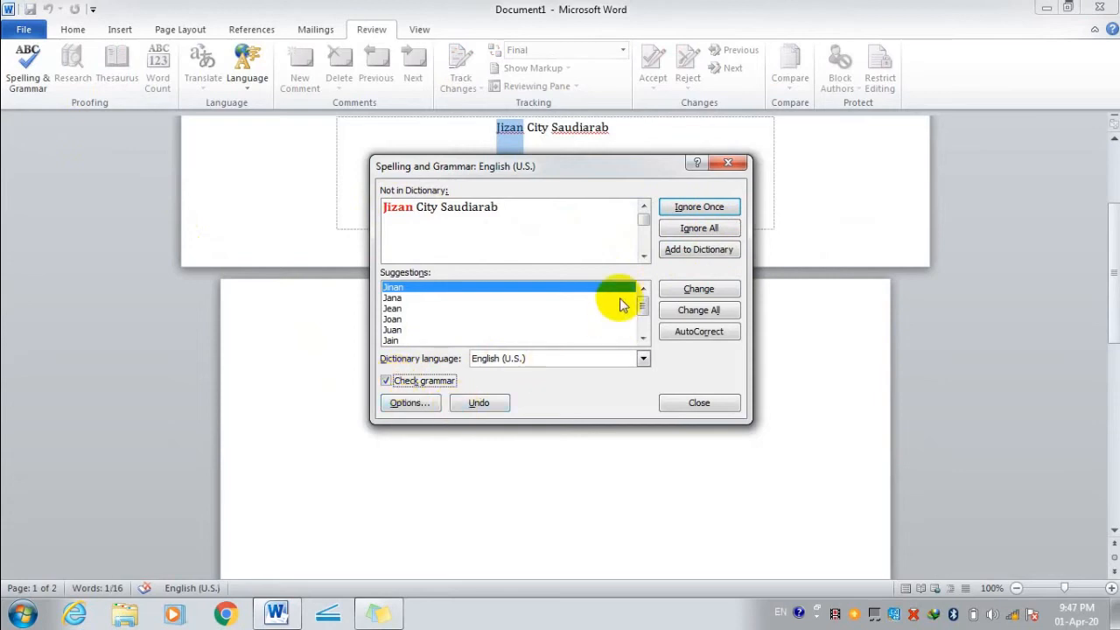
click(704, 403)
Correct Saudiarab to Saudi Arab from the suggestions and look up Arab in Research.
scroll(612, 271, up, 3)
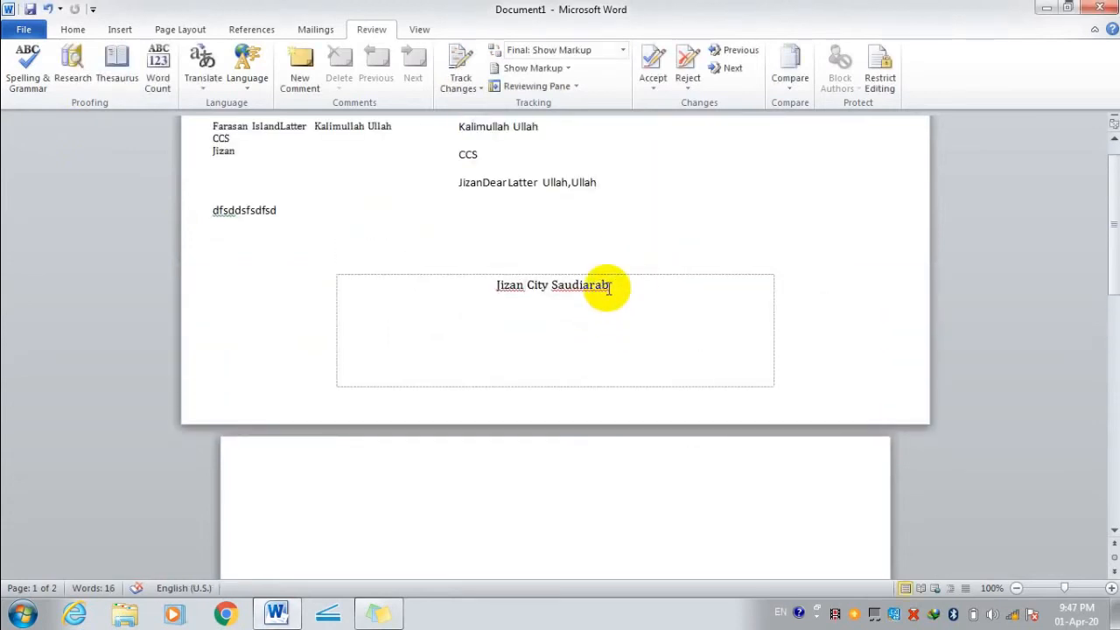
scroll(620, 315, up, 1)
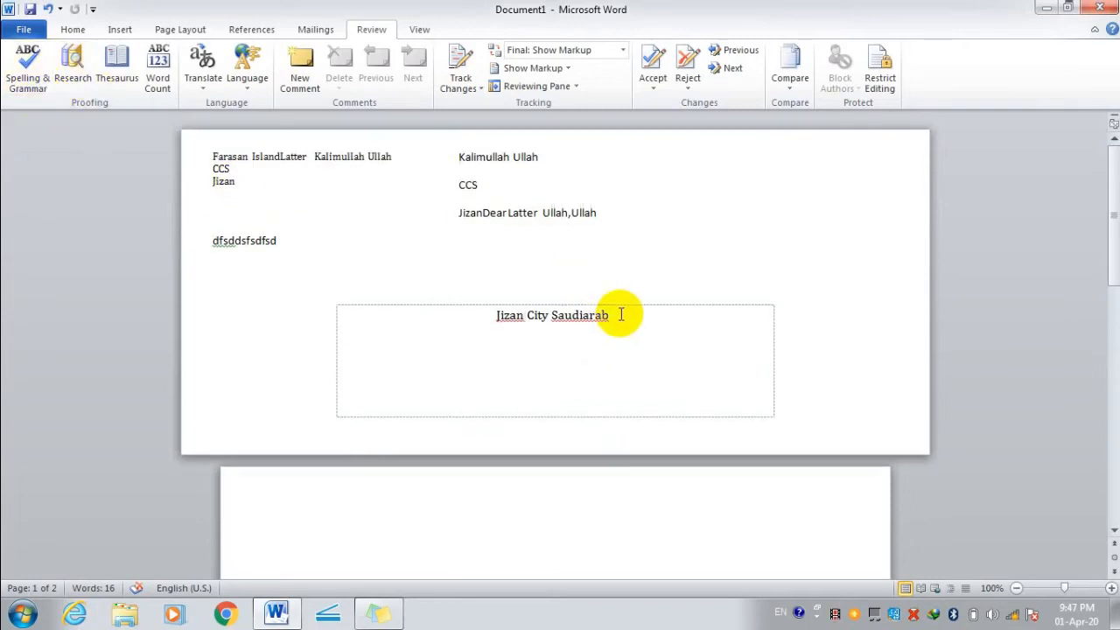
right_click(595, 316)
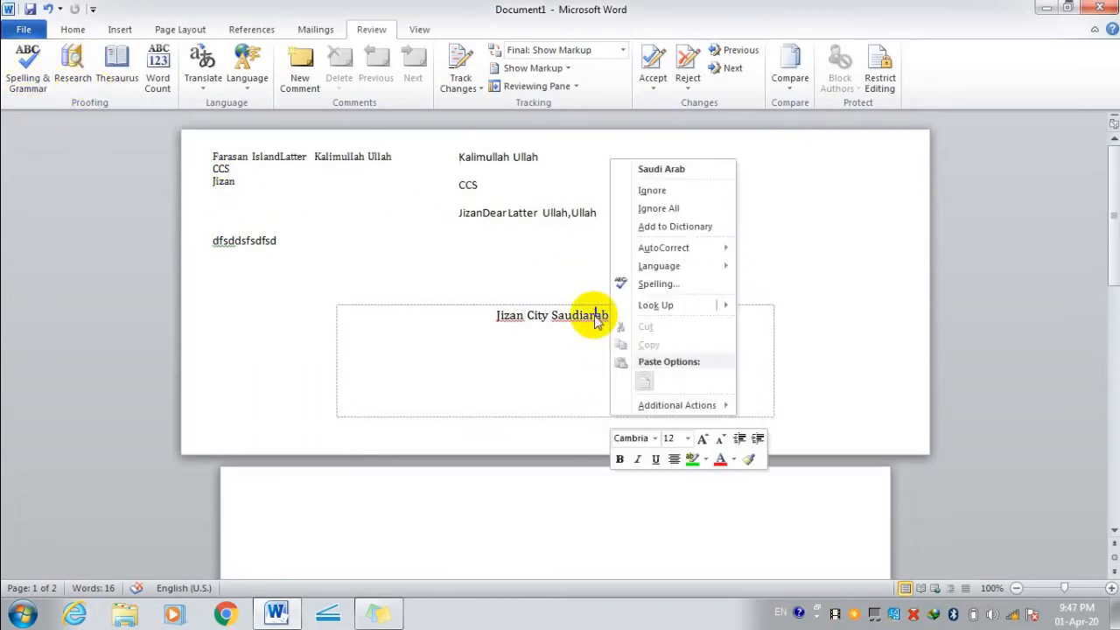
click(664, 169)
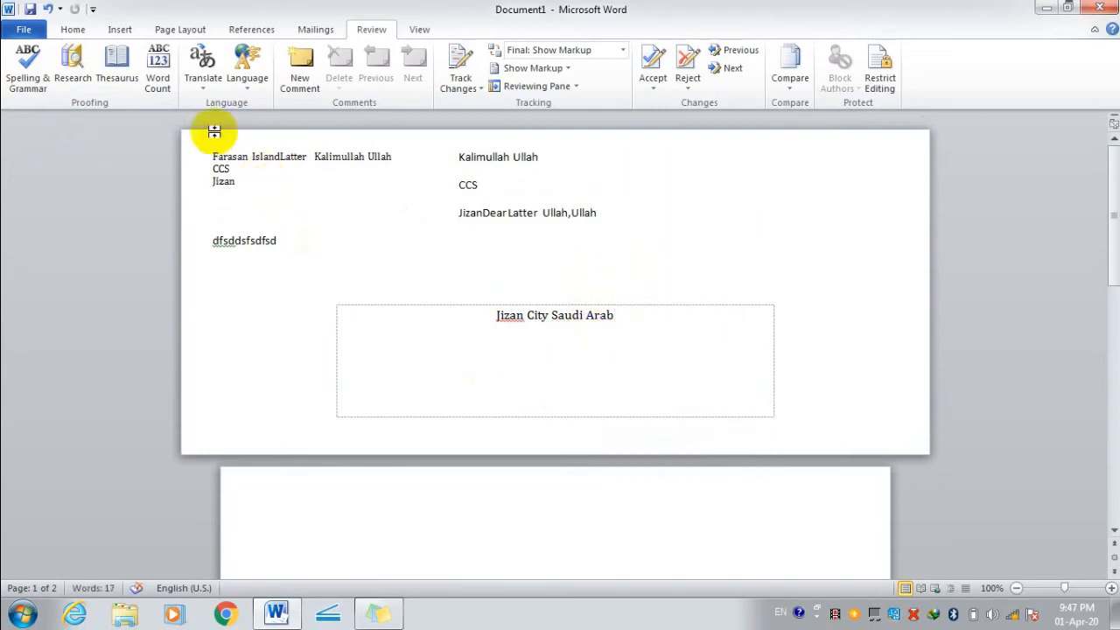
click(74, 79)
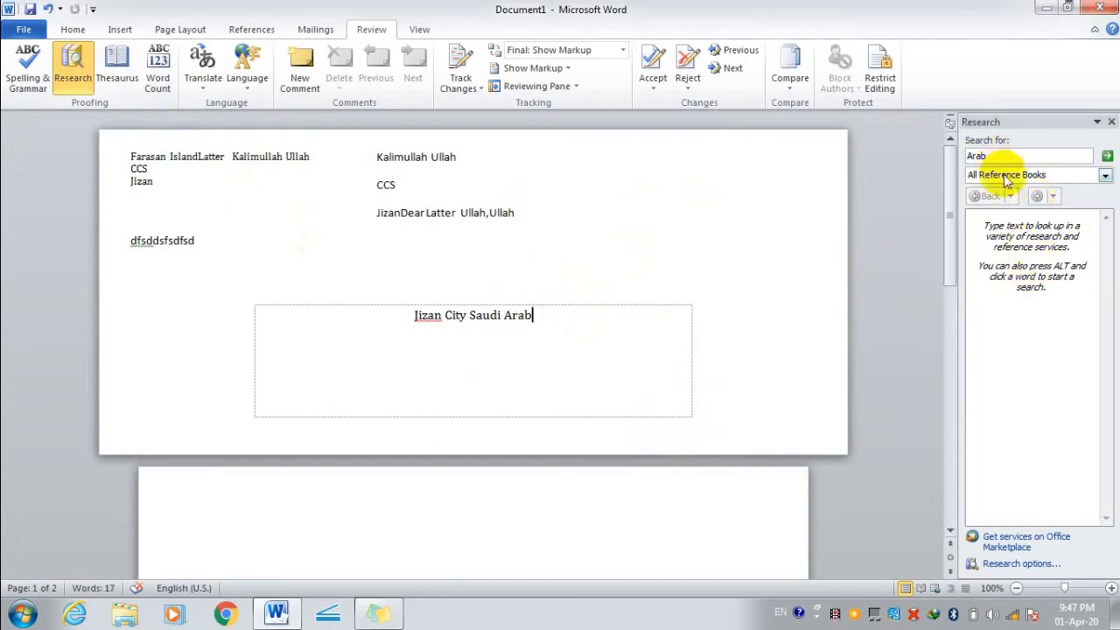
Search 'Arab' in All Reference Books, then in the English (U.S.) thesaurus.
click(1059, 174)
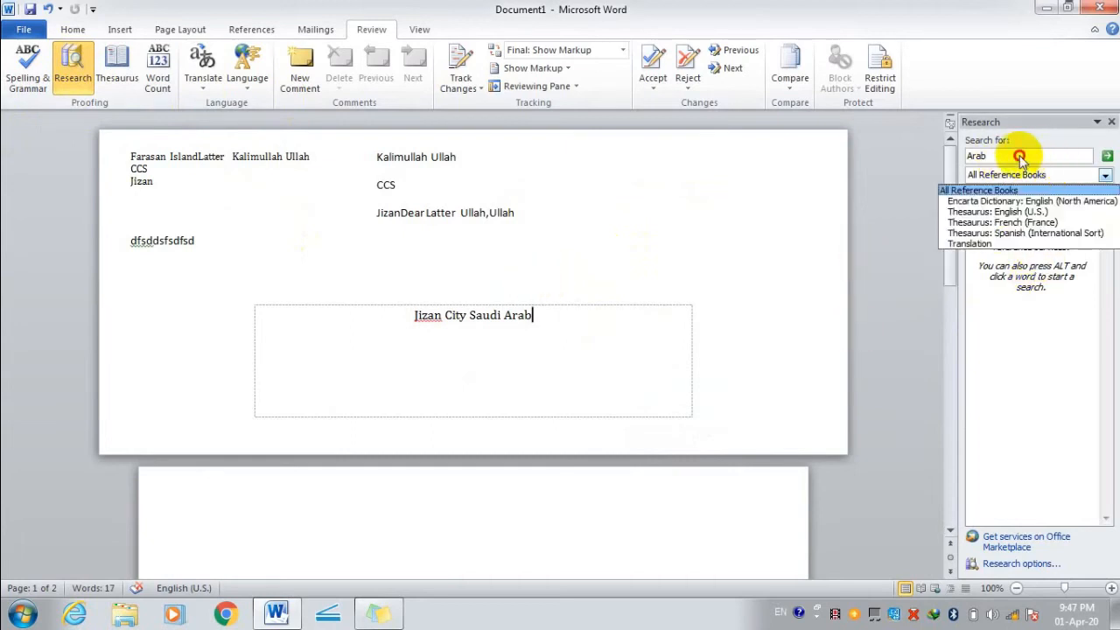
click(1020, 155)
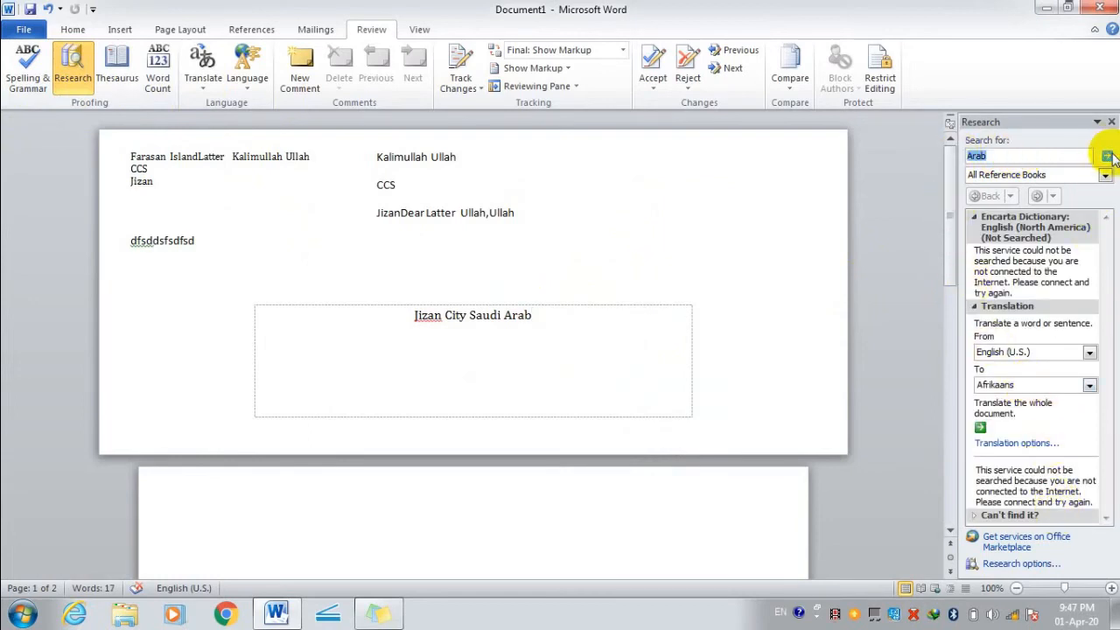
click(1107, 157)
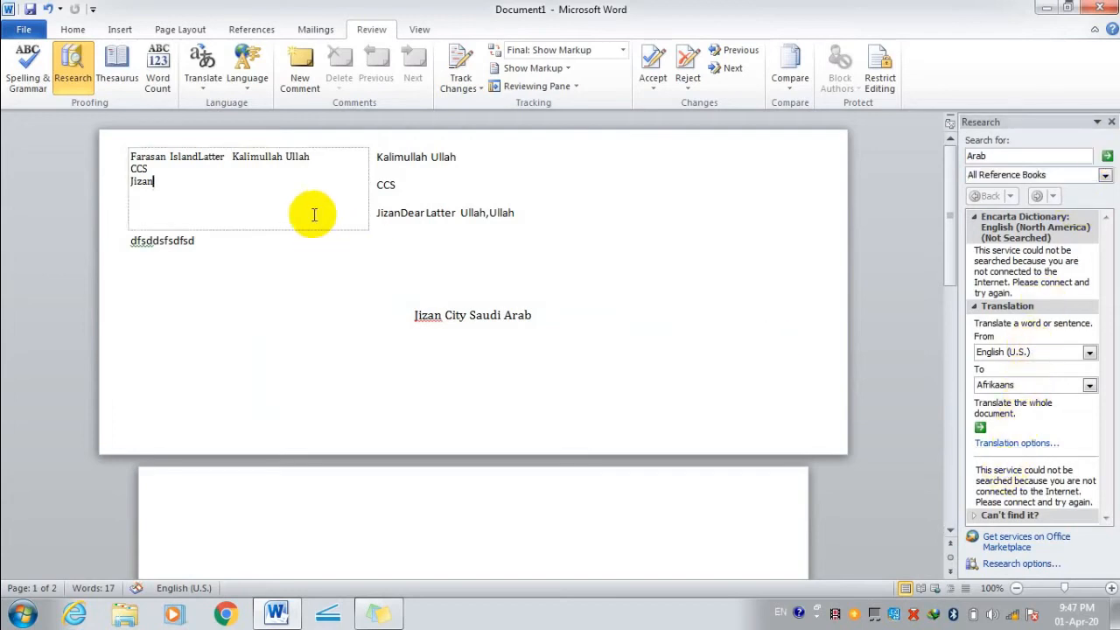
click(125, 63)
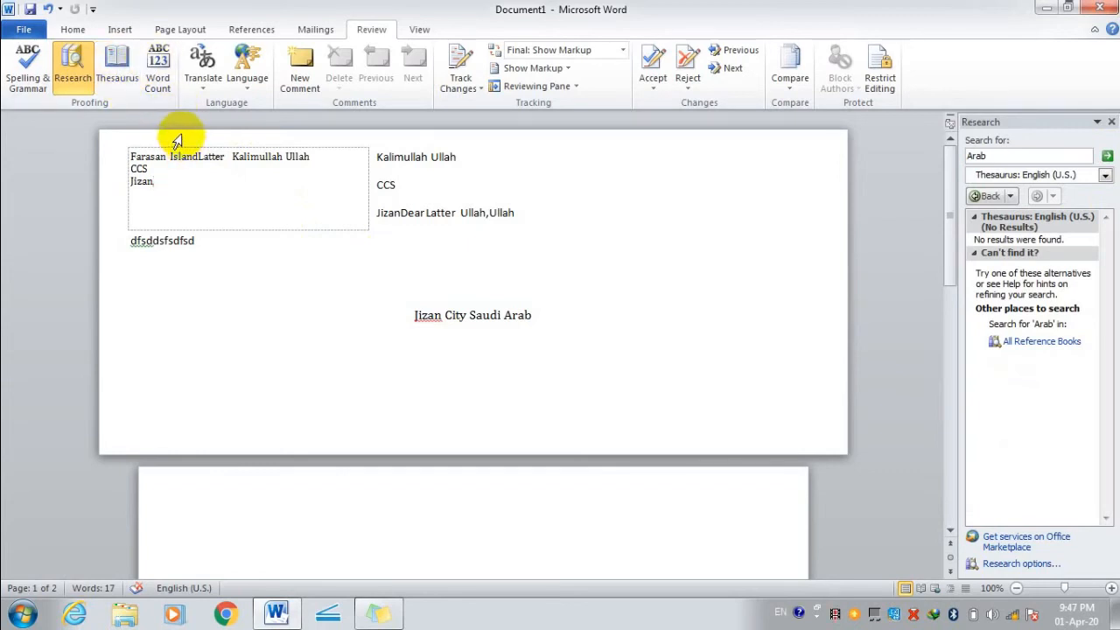
Check the document's word count, then browse the Translate and Language options.
click(158, 83)
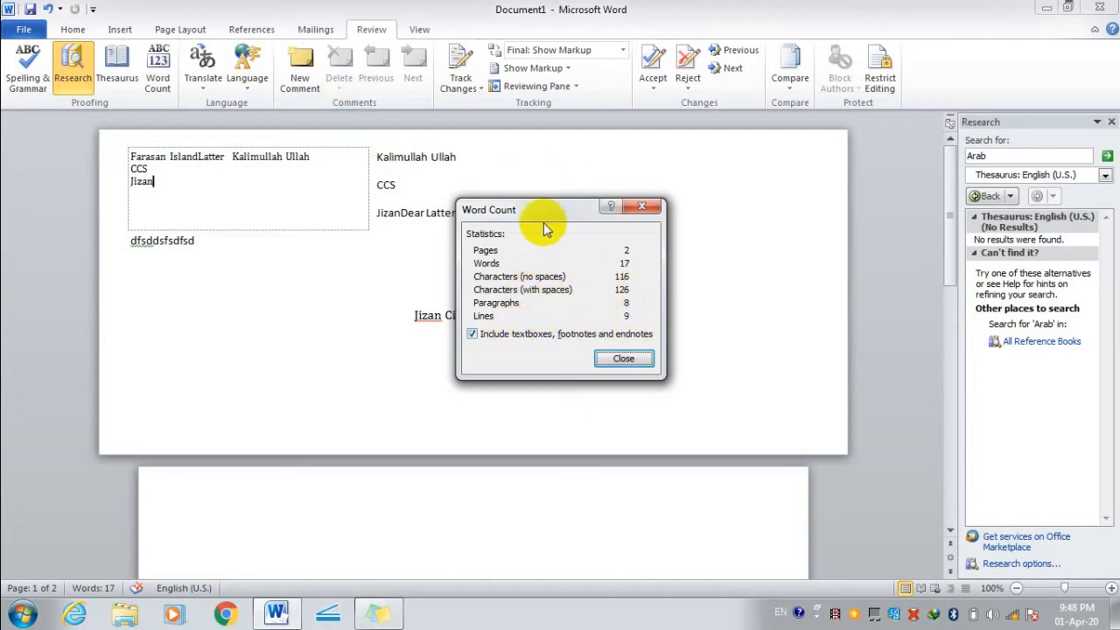
click(624, 357)
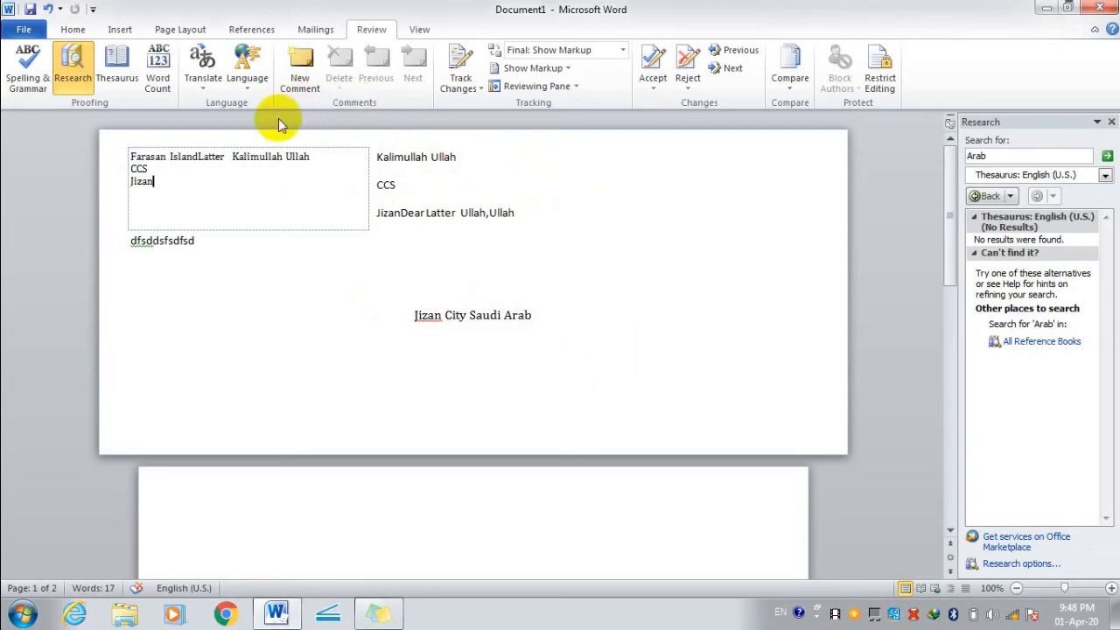
click(210, 88)
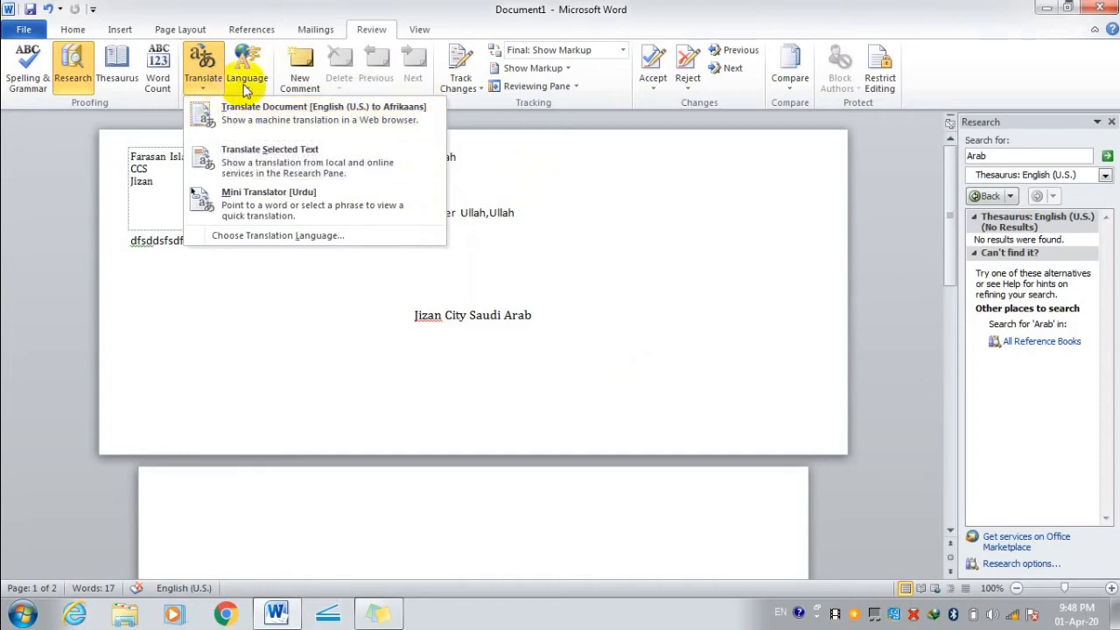
click(246, 86)
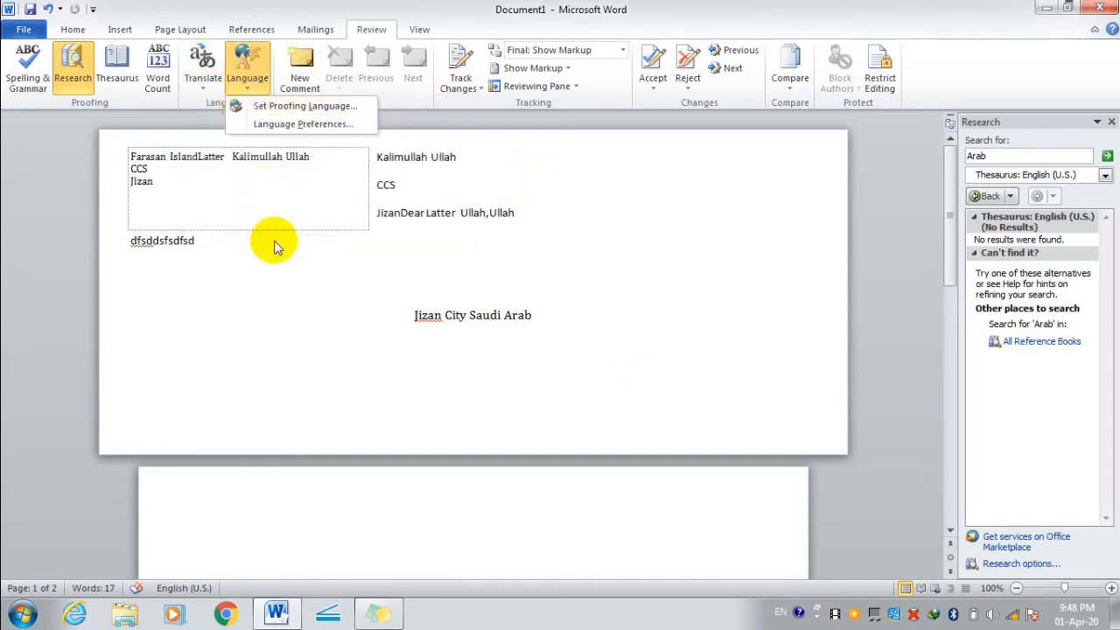
click(275, 238)
Add a new comment to the recipient address block.
click(347, 334)
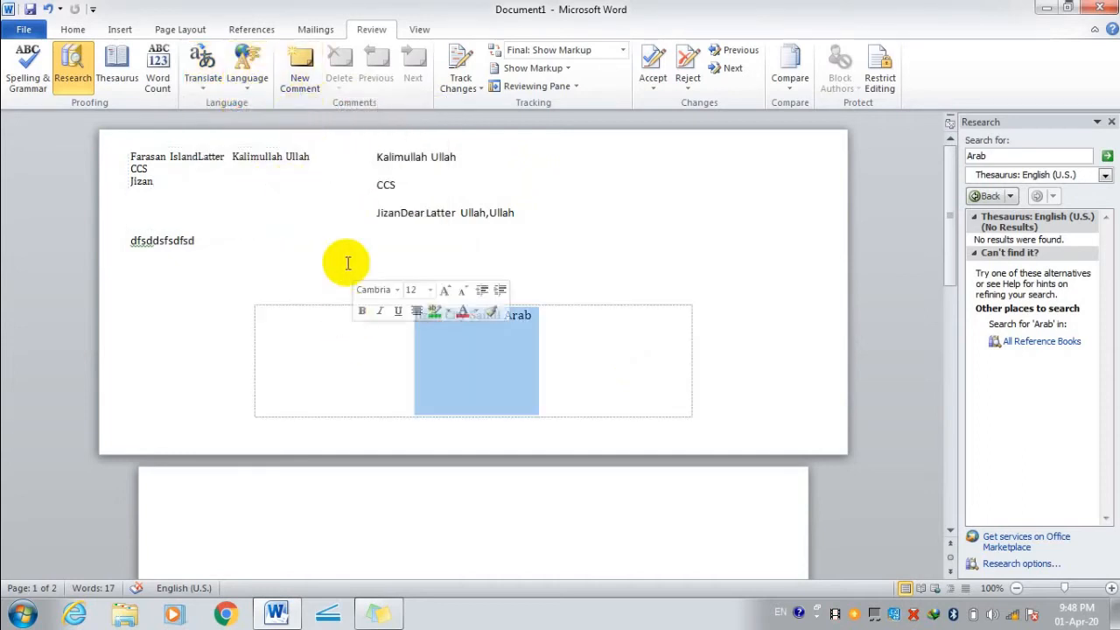
click(412, 159)
click(300, 77)
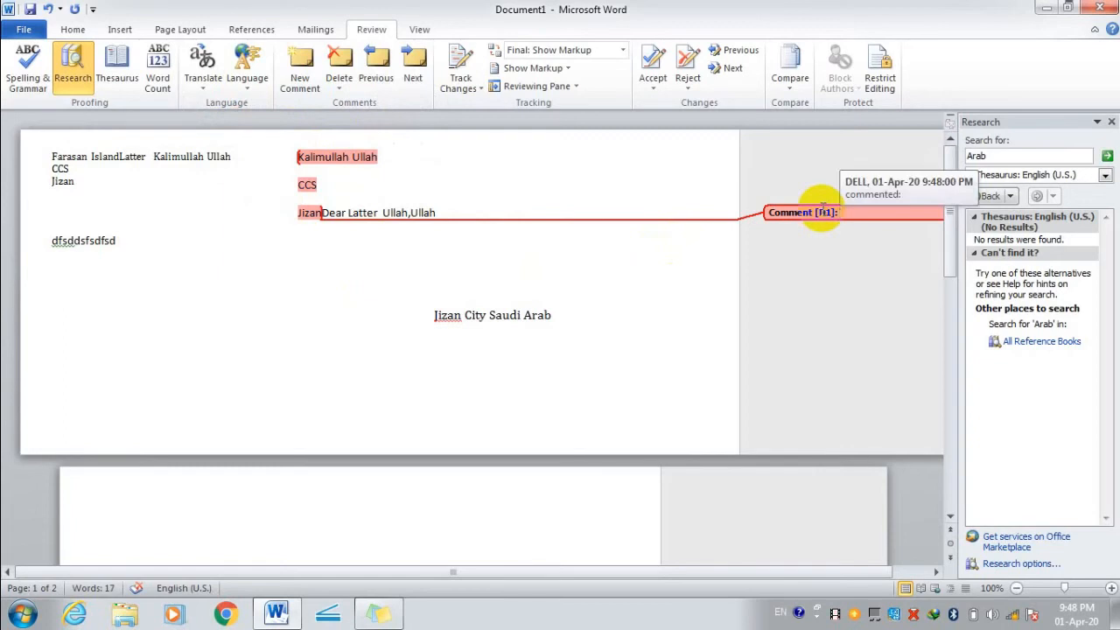
Type 'nam' in the address comment, then add an 'asd' comment on the word Arab.
text(name)
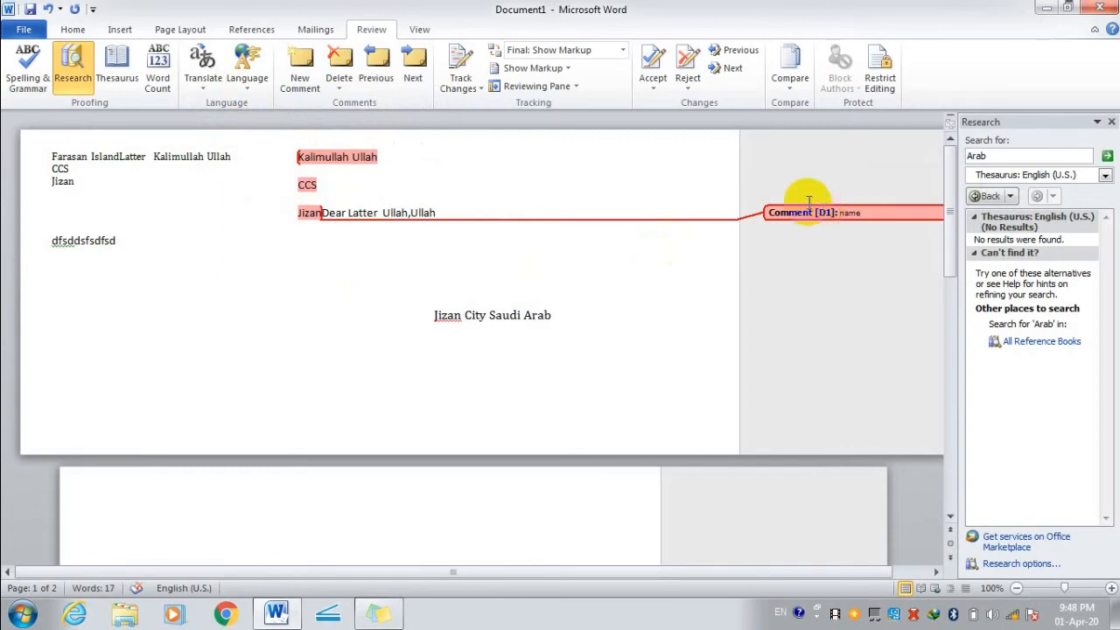
click(495, 245)
click(520, 315)
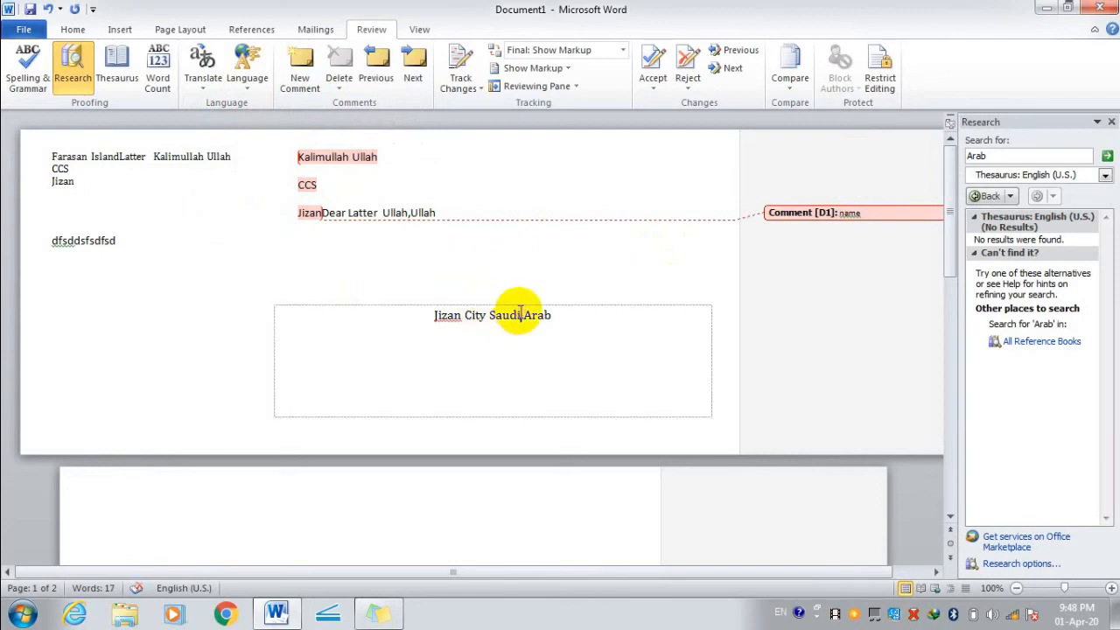
drag(519, 315, 560, 317)
click(299, 70)
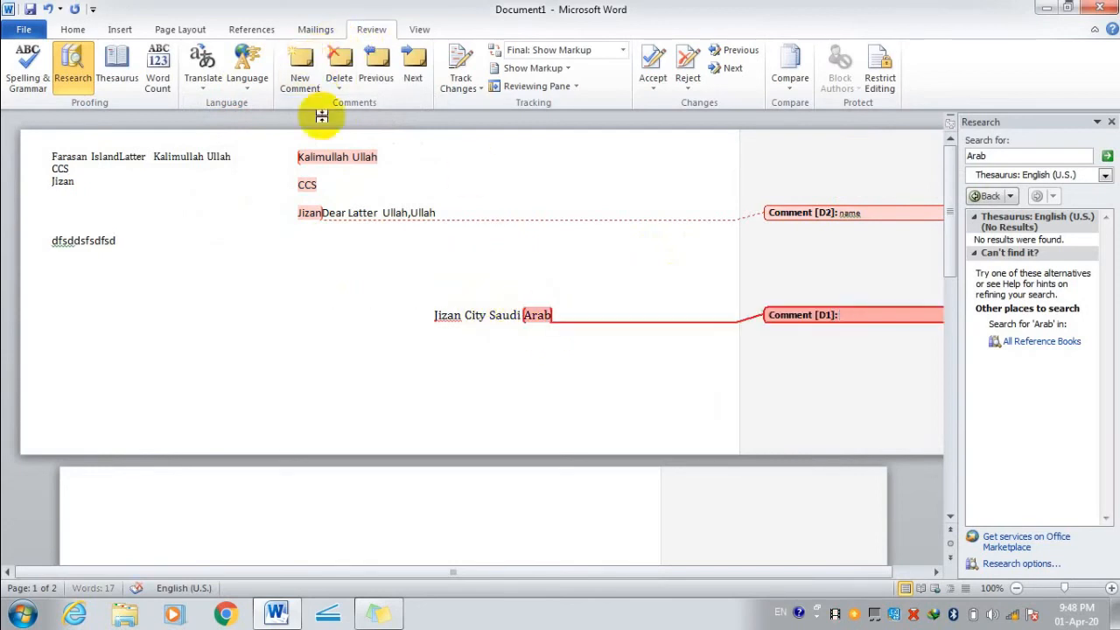
double_click(871, 319)
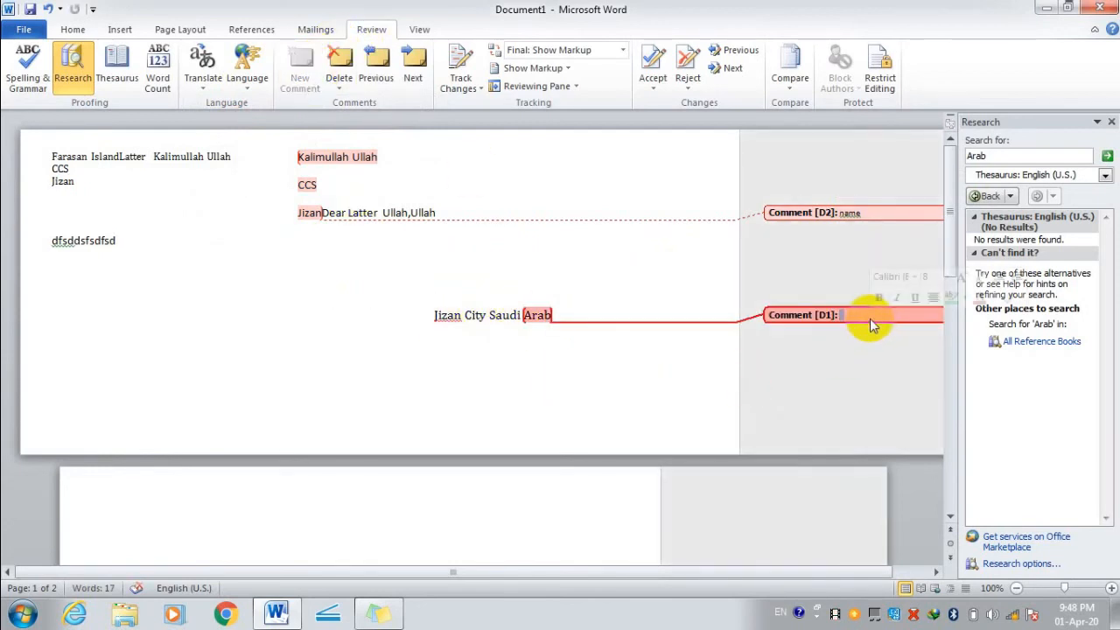
text(asdlasdlasdlasd)
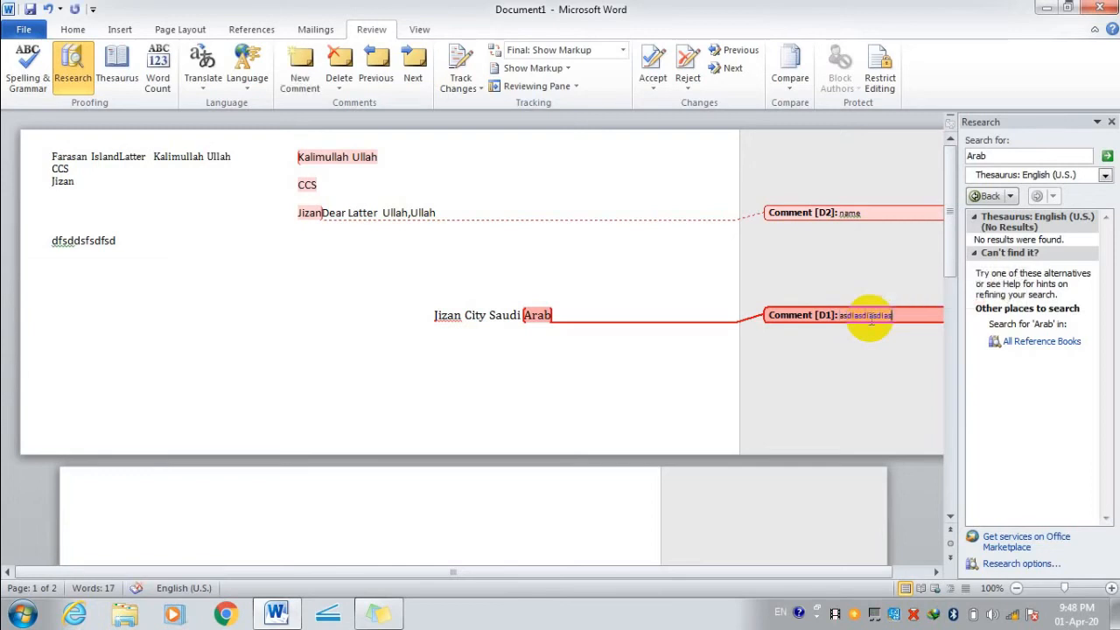
click(255, 388)
Nudge the address text box left and delete both the 'asd' and 'nam' comments.
click(512, 360)
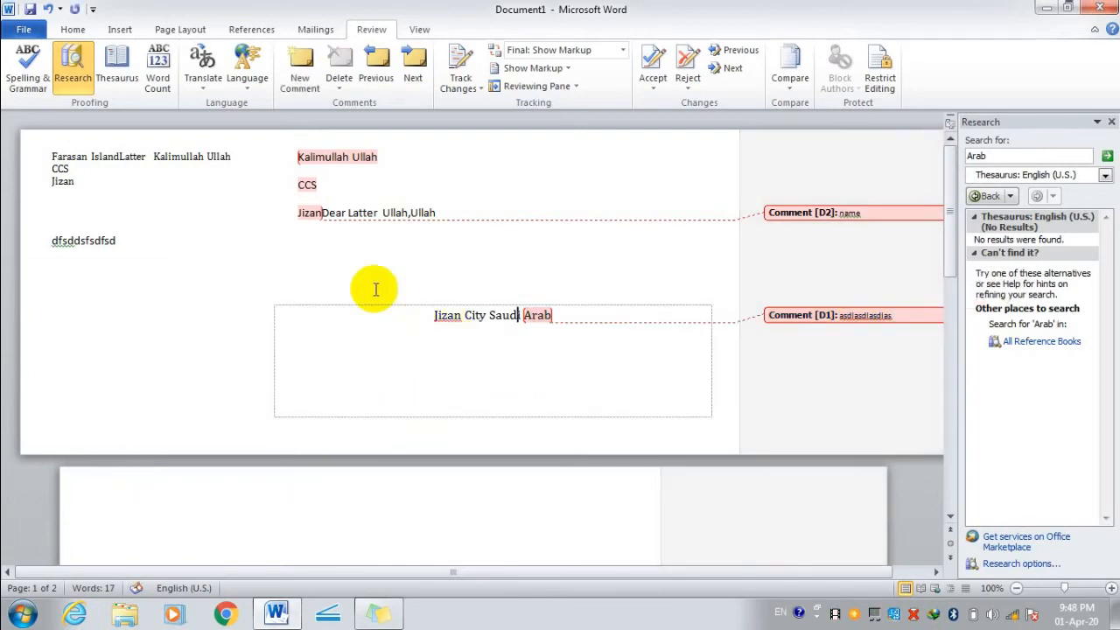
drag(566, 305, 555, 300)
click(491, 329)
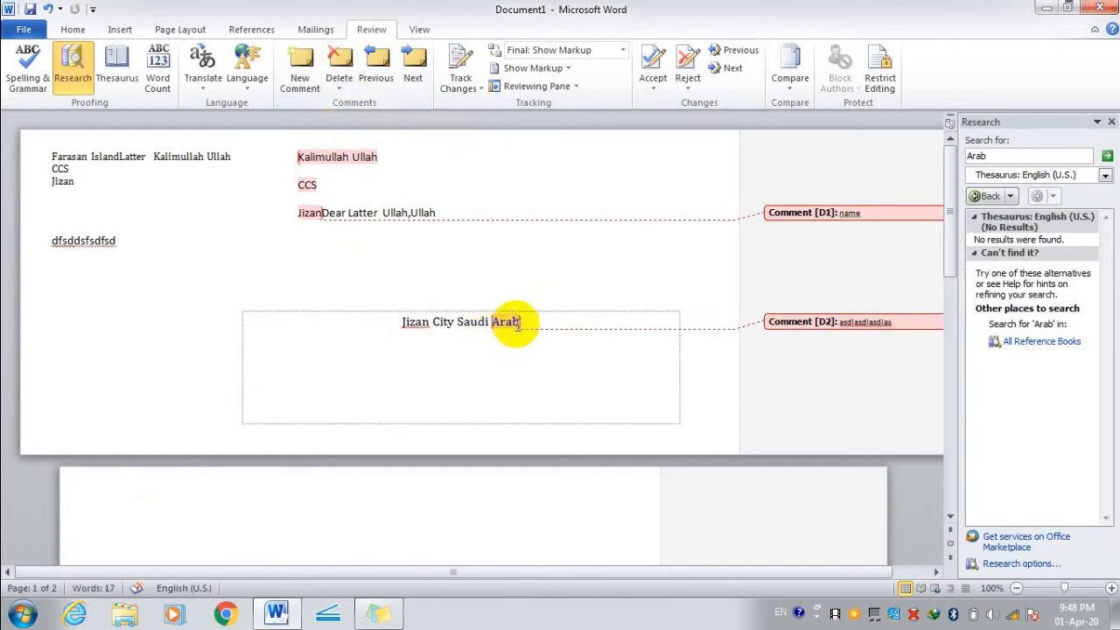
click(782, 324)
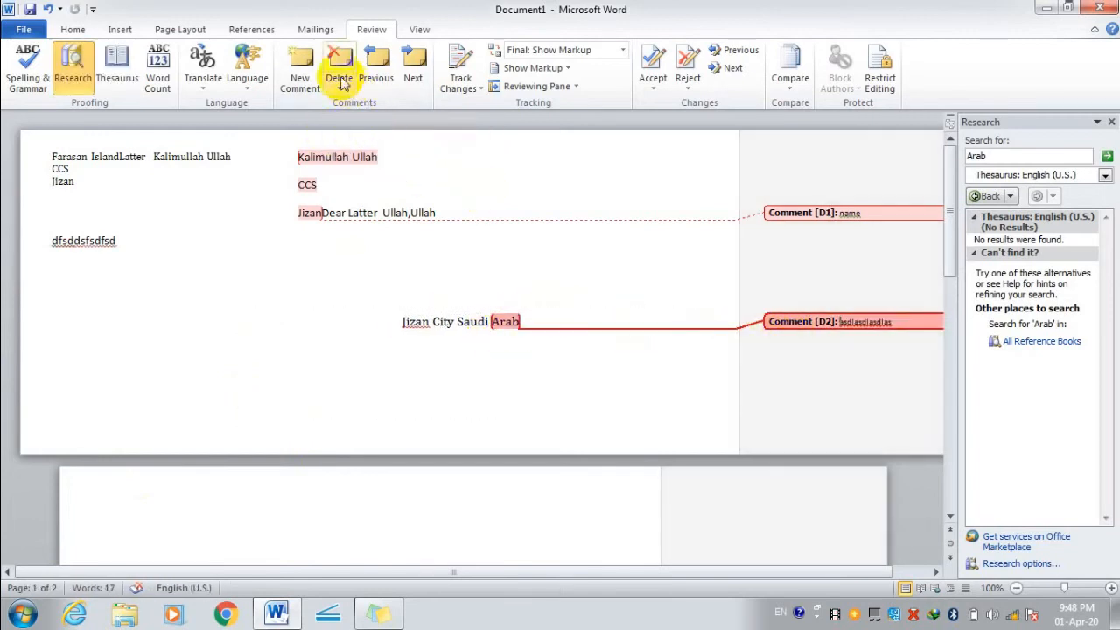
click(342, 82)
click(357, 107)
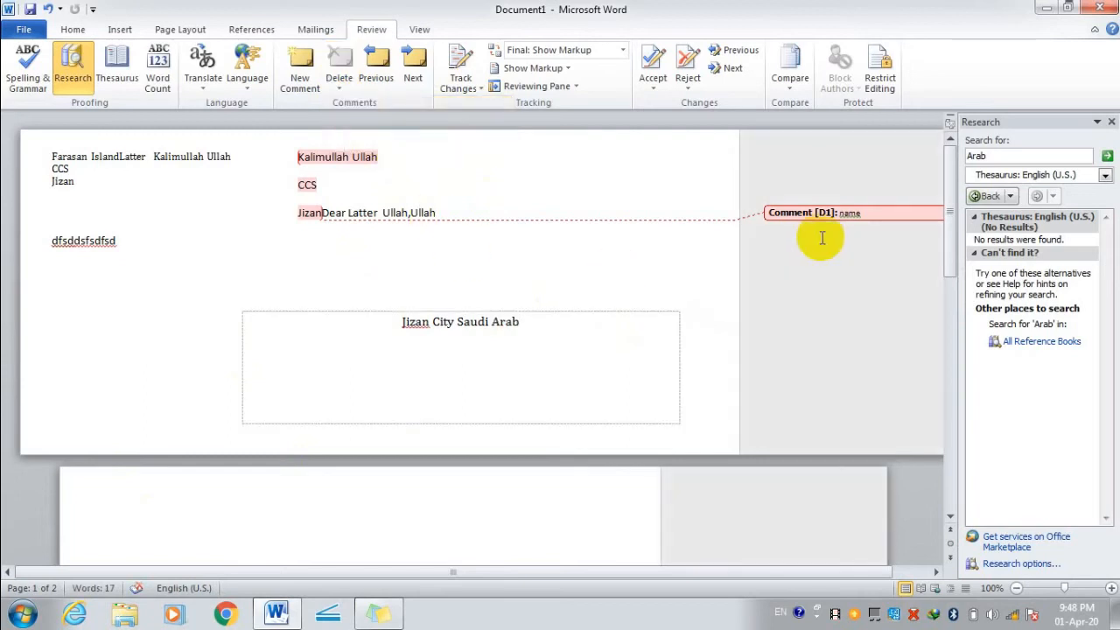
click(787, 212)
click(340, 60)
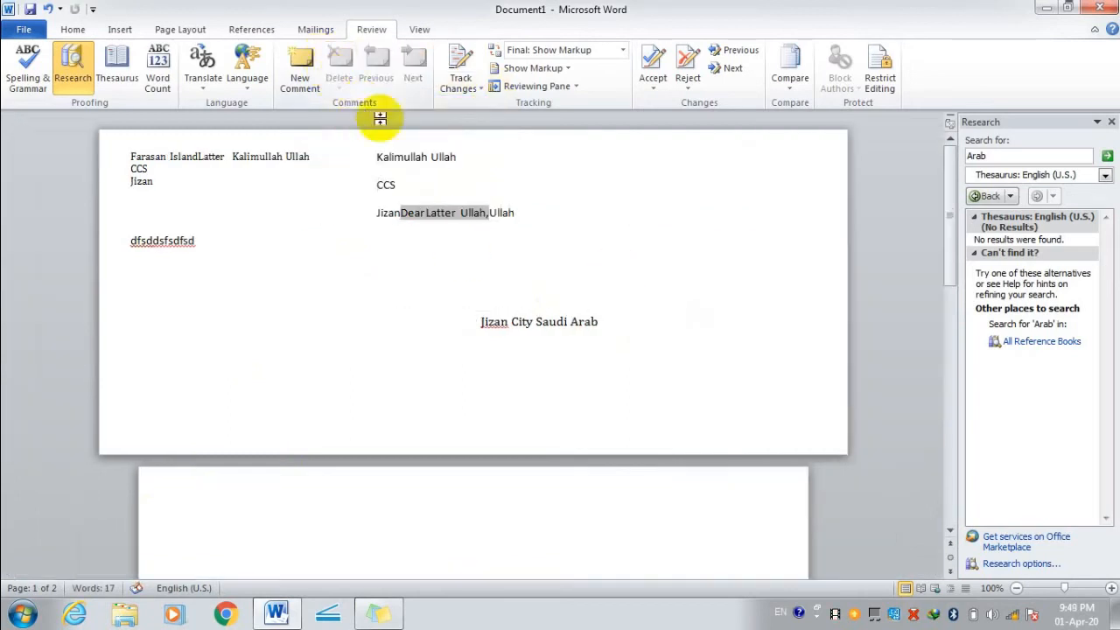
Attach a new empty comment to the dfsddsfsdfsd line.
click(415, 258)
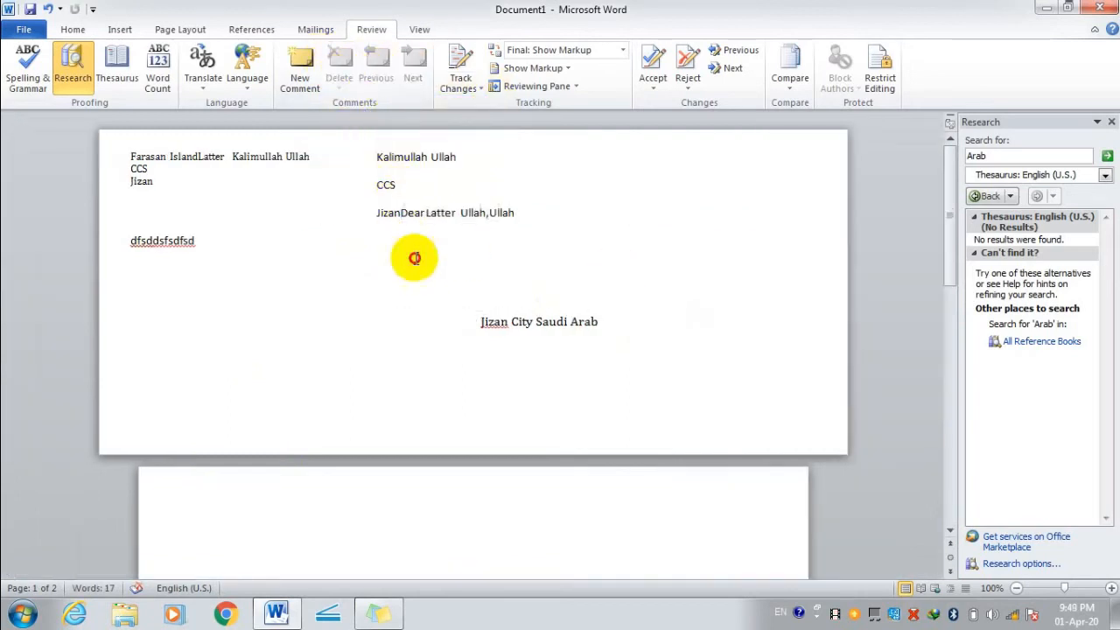
drag(514, 213, 380, 209)
click(397, 270)
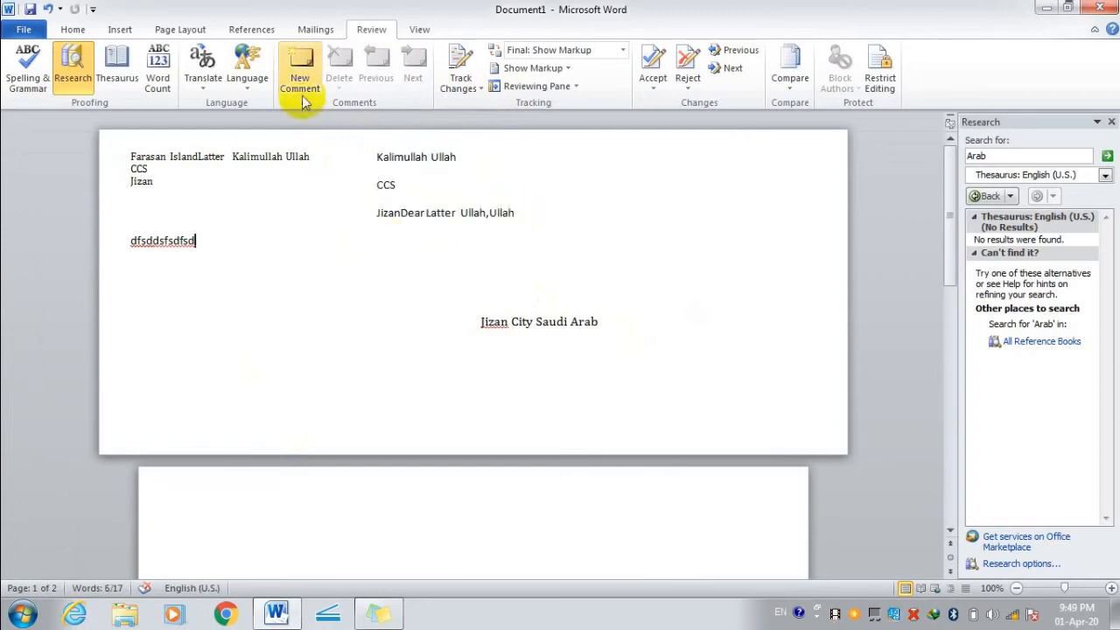
click(300, 75)
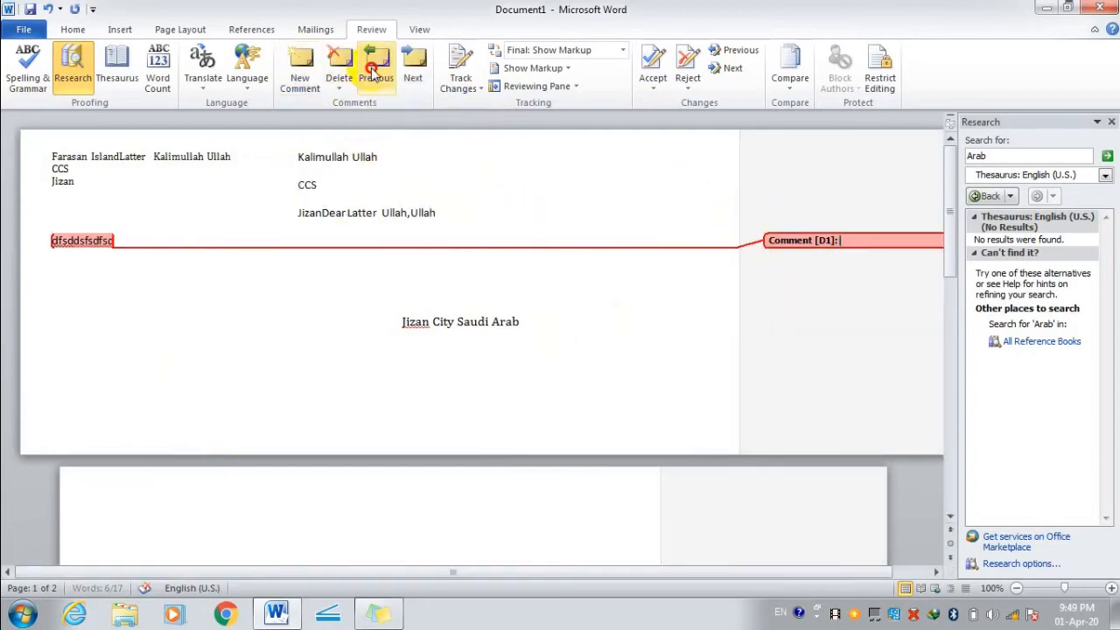
Move to the previous and next comments, declining to restart the search.
click(373, 71)
click(501, 349)
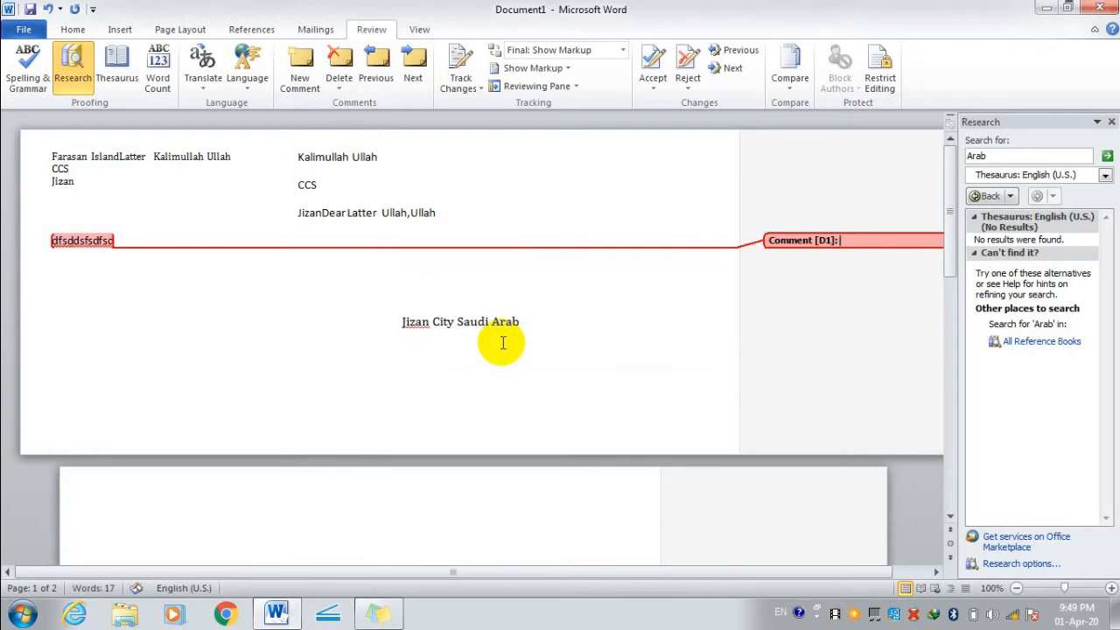
click(413, 62)
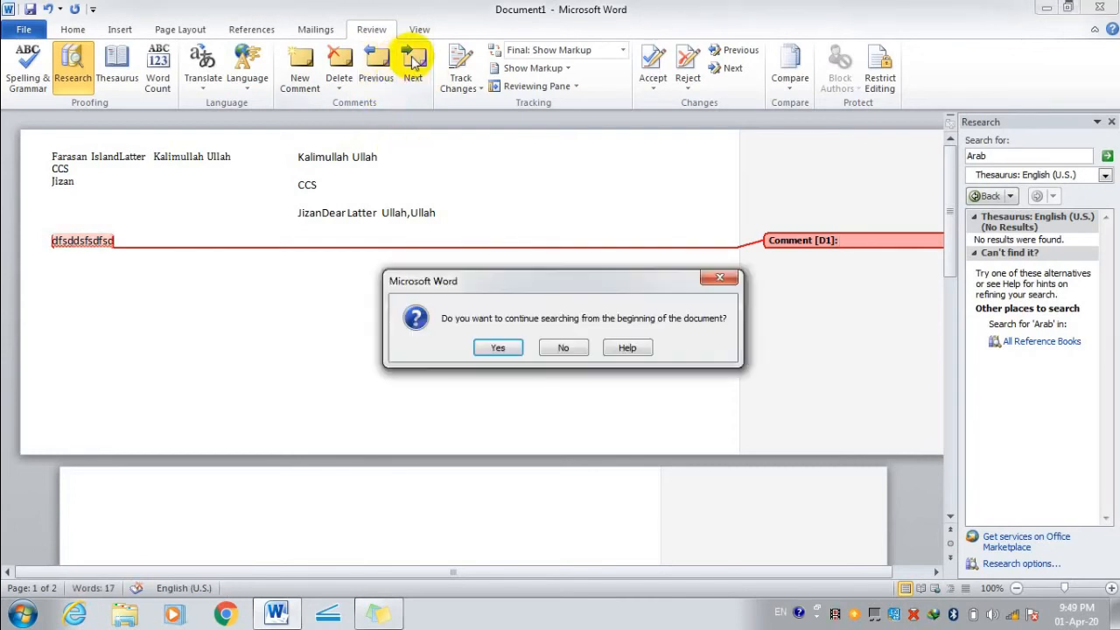
click(565, 348)
click(464, 86)
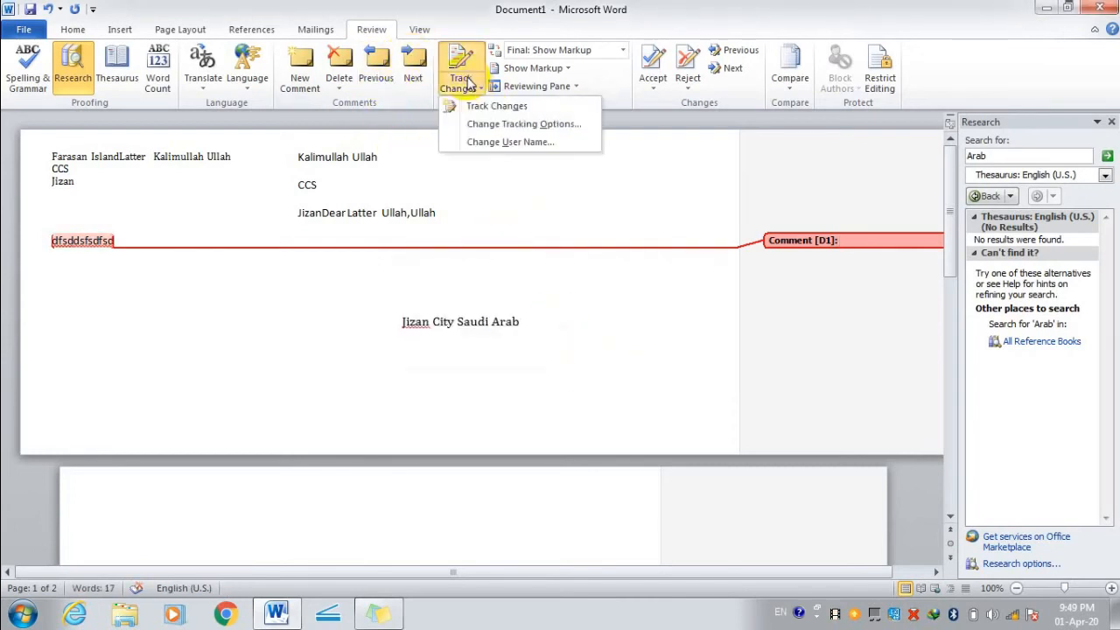
Turn on Track Changes, select the 'Jizan City Saudi Arab' line, and open Change Tracking Options.
click(476, 106)
click(420, 320)
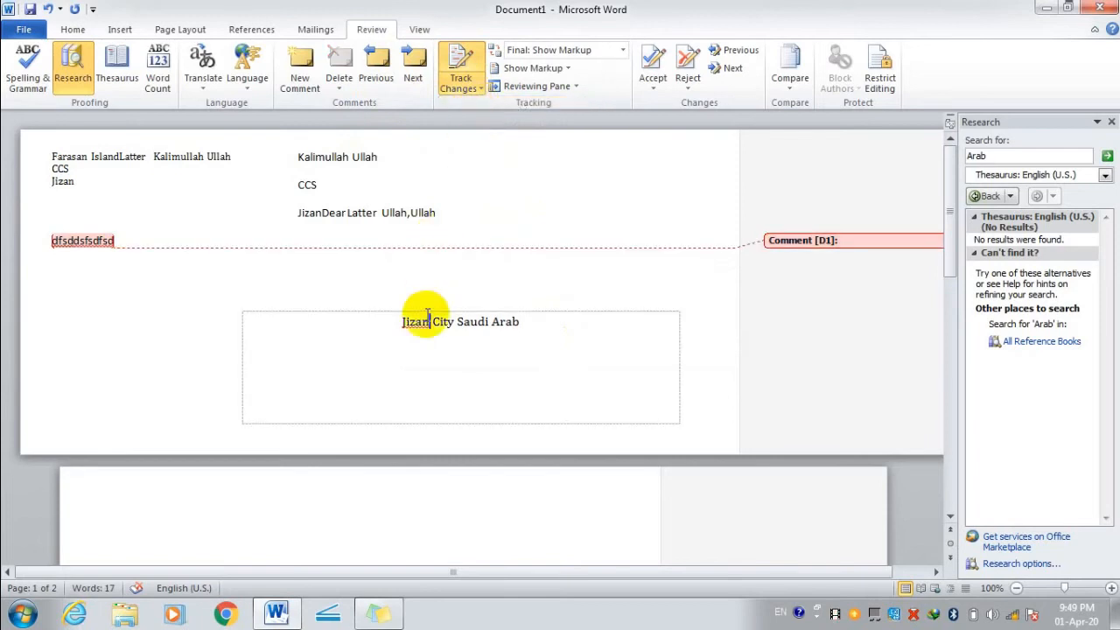
click(521, 321)
drag(521, 321, 375, 318)
click(473, 88)
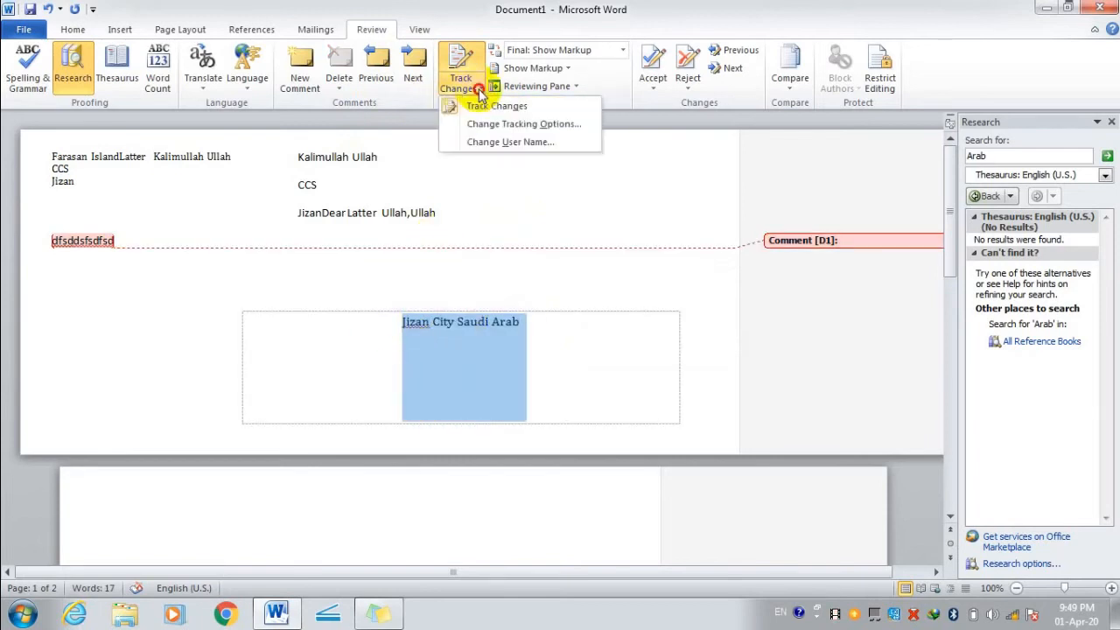
click(490, 125)
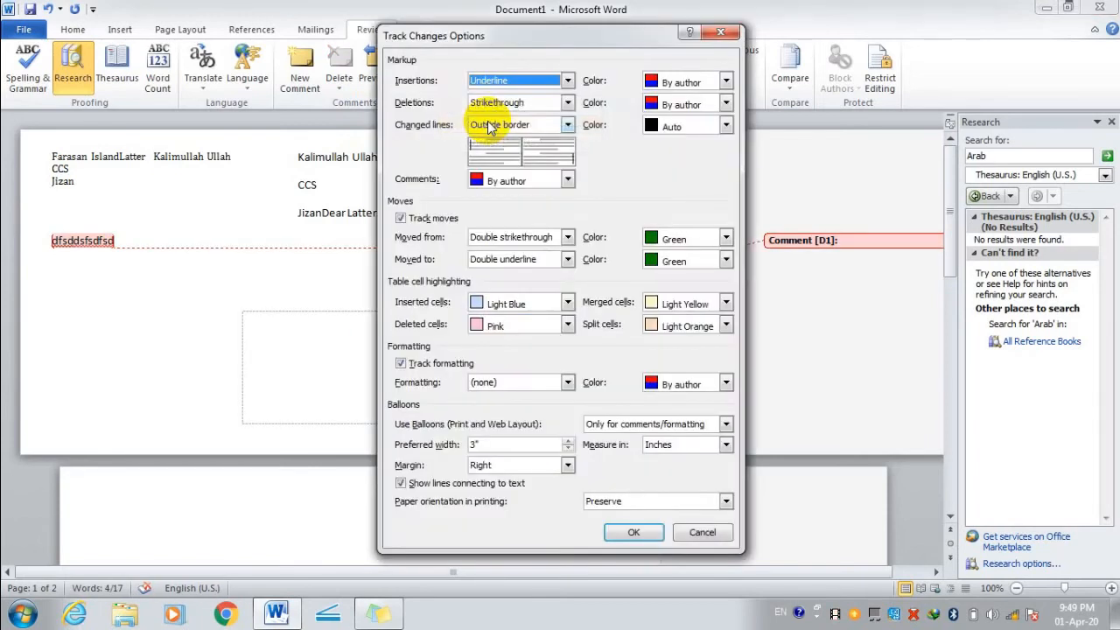
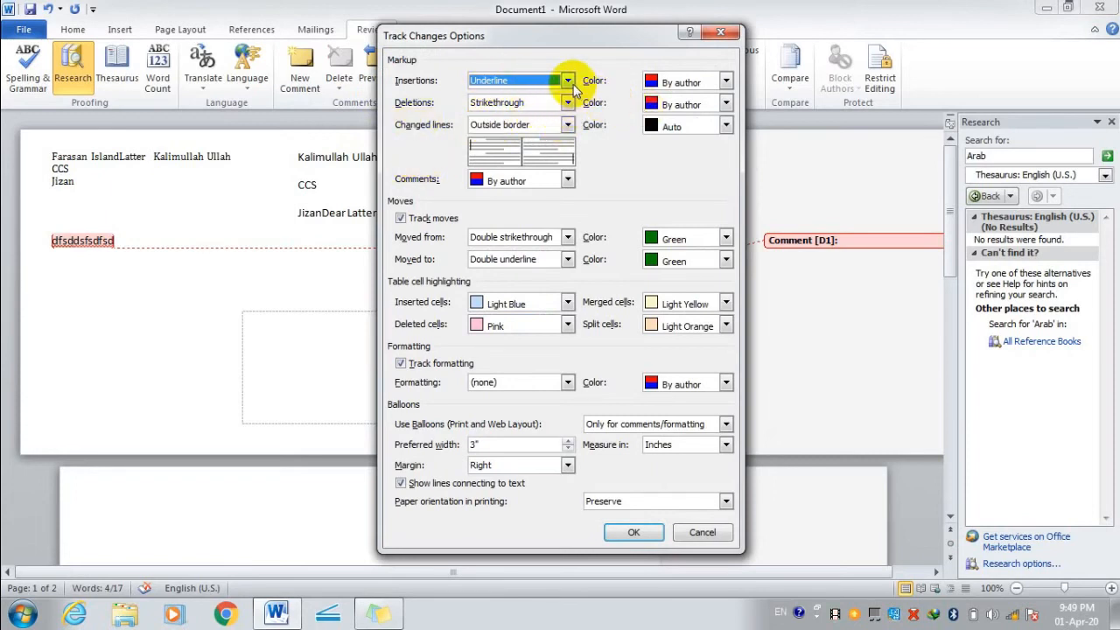
Set the comment markings colour to Black in Track Changes Options and close it.
click(567, 178)
click(549, 225)
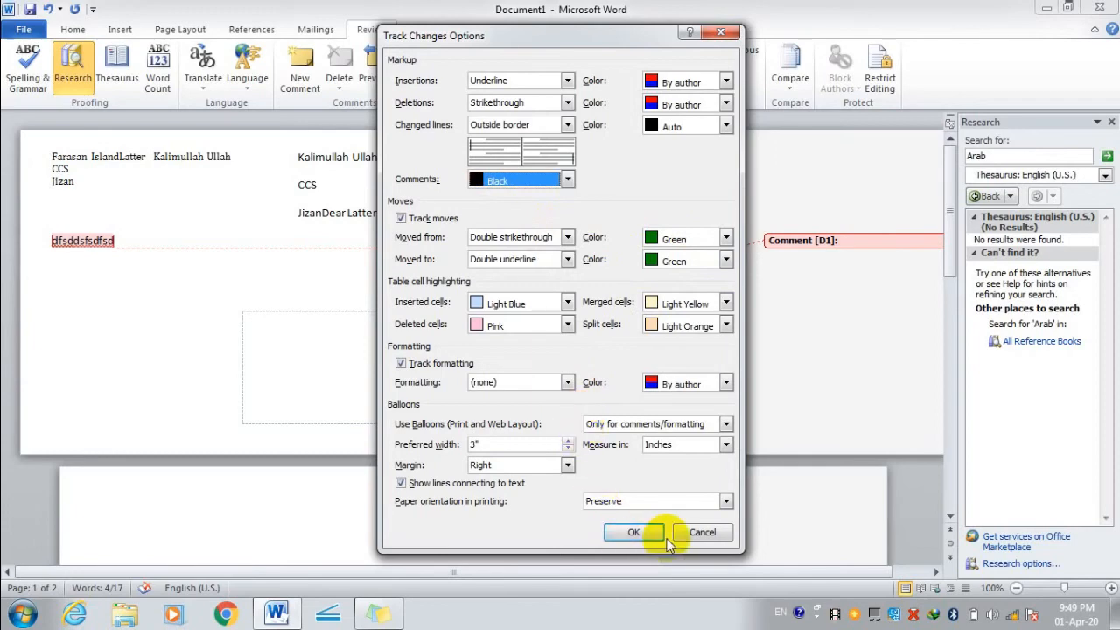
click(698, 532)
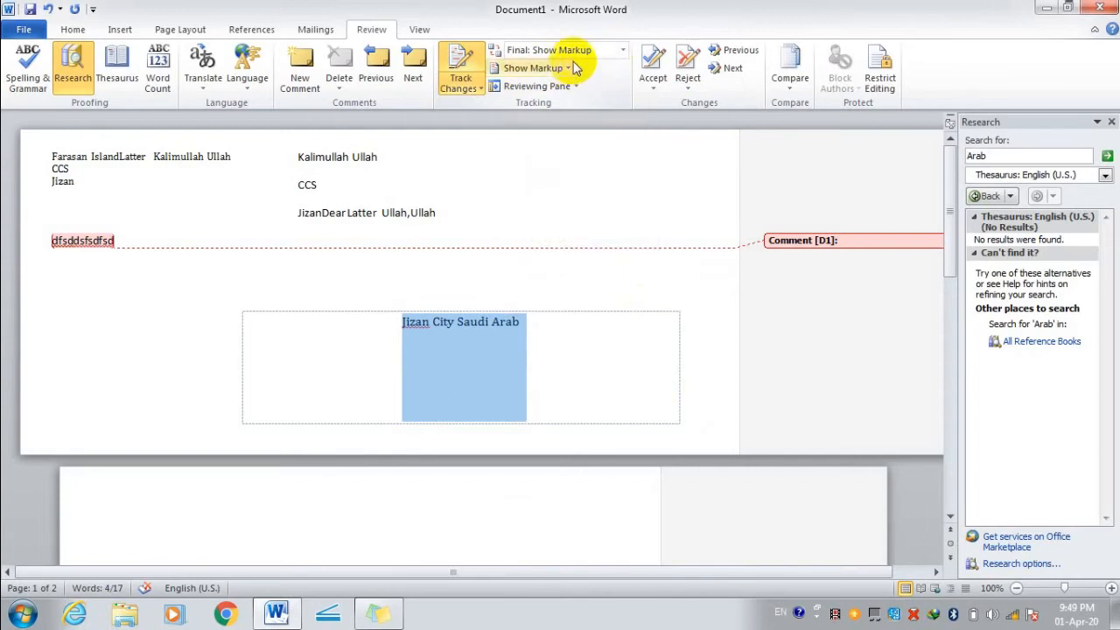
Accept the tracked insertion of the Jizan City Saudi Arab text box.
click(576, 54)
click(575, 66)
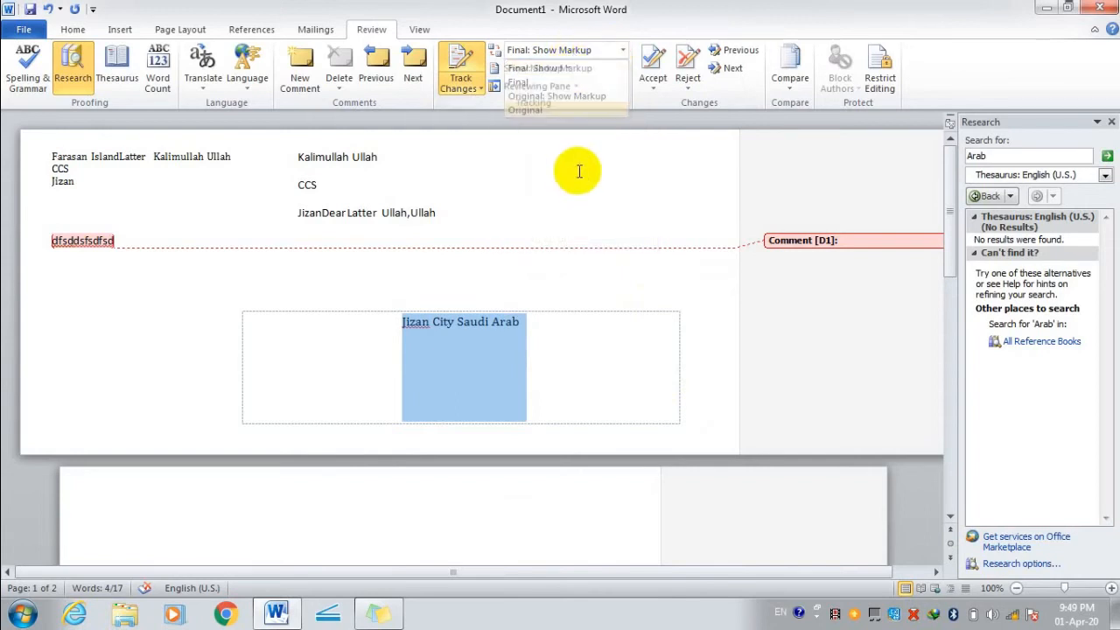
click(650, 68)
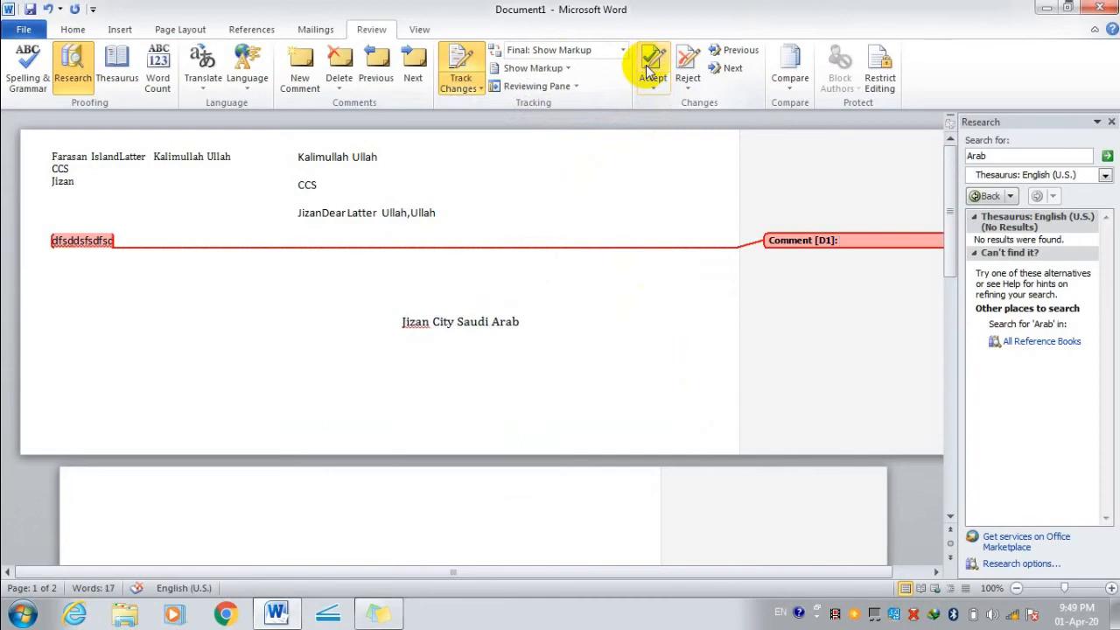
click(650, 68)
click(574, 347)
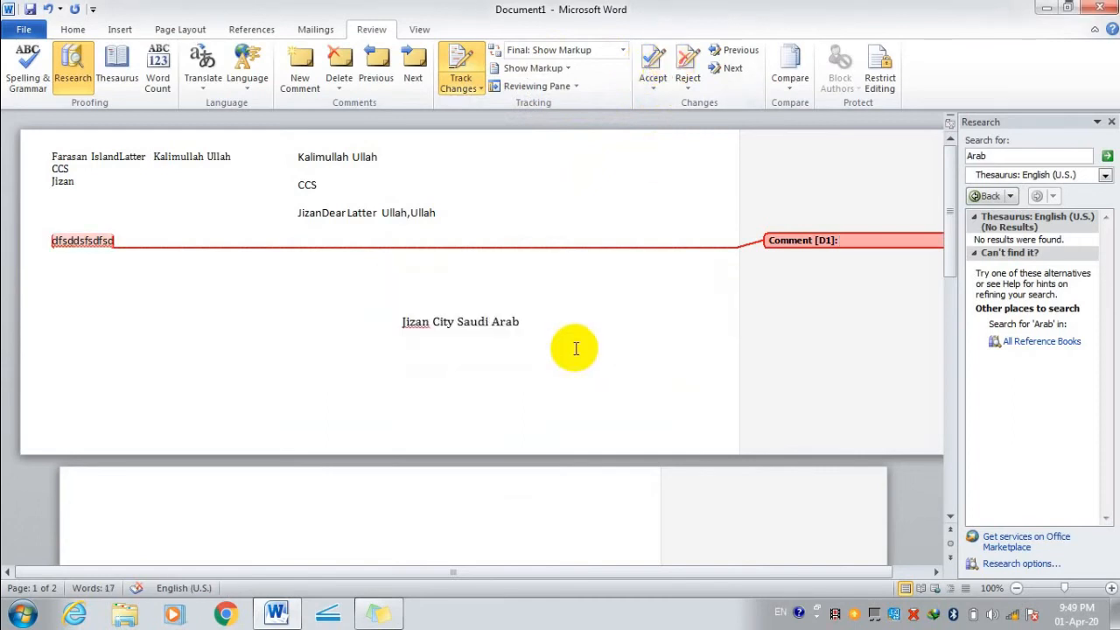
Reject the comment so no tracked changes remain.
click(687, 86)
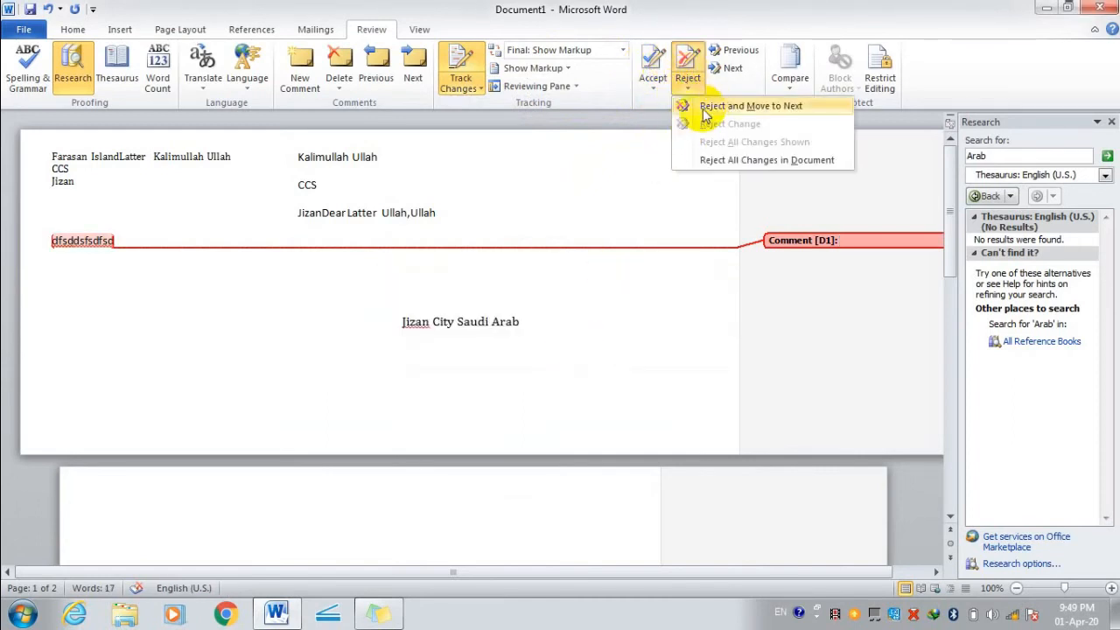
click(711, 106)
click(531, 347)
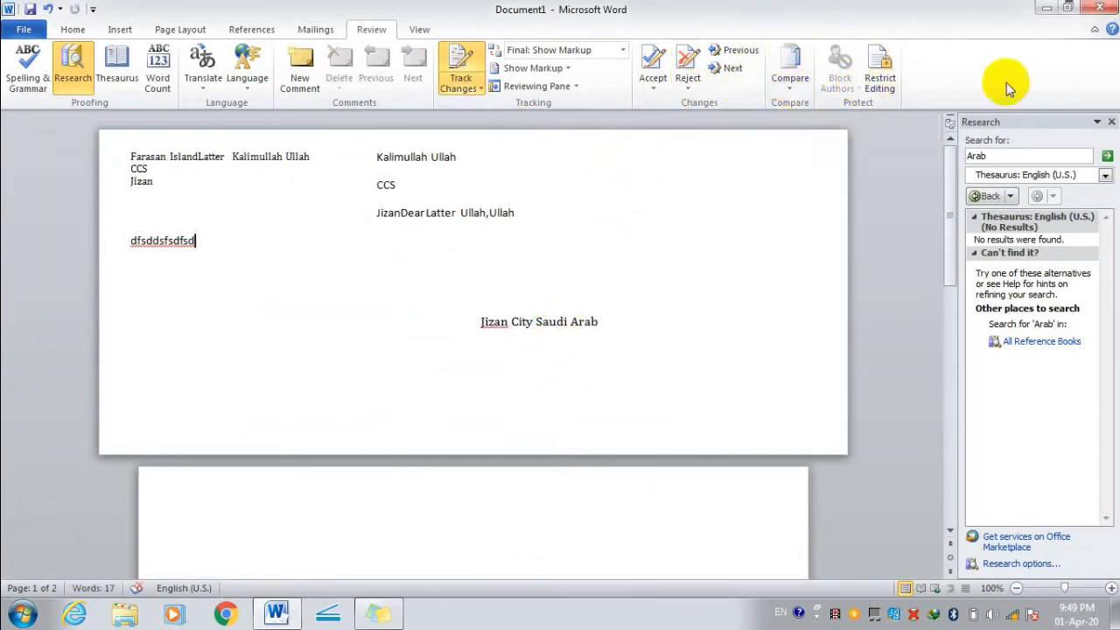
Preview the document in Full Screen Reading view, then exit it.
click(419, 30)
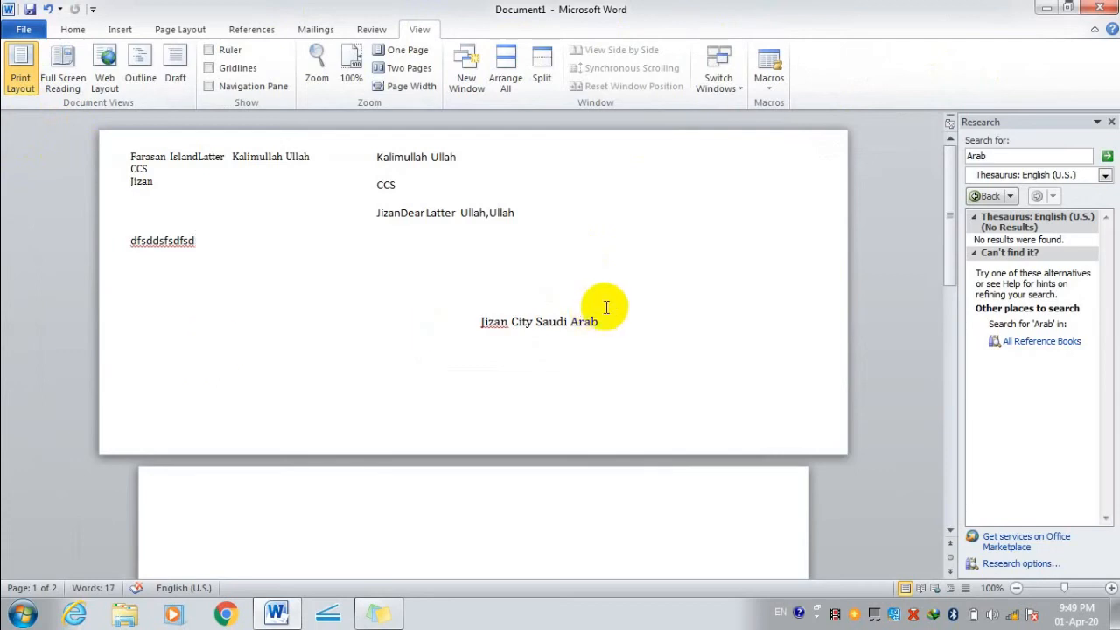
drag(603, 324, 120, 143)
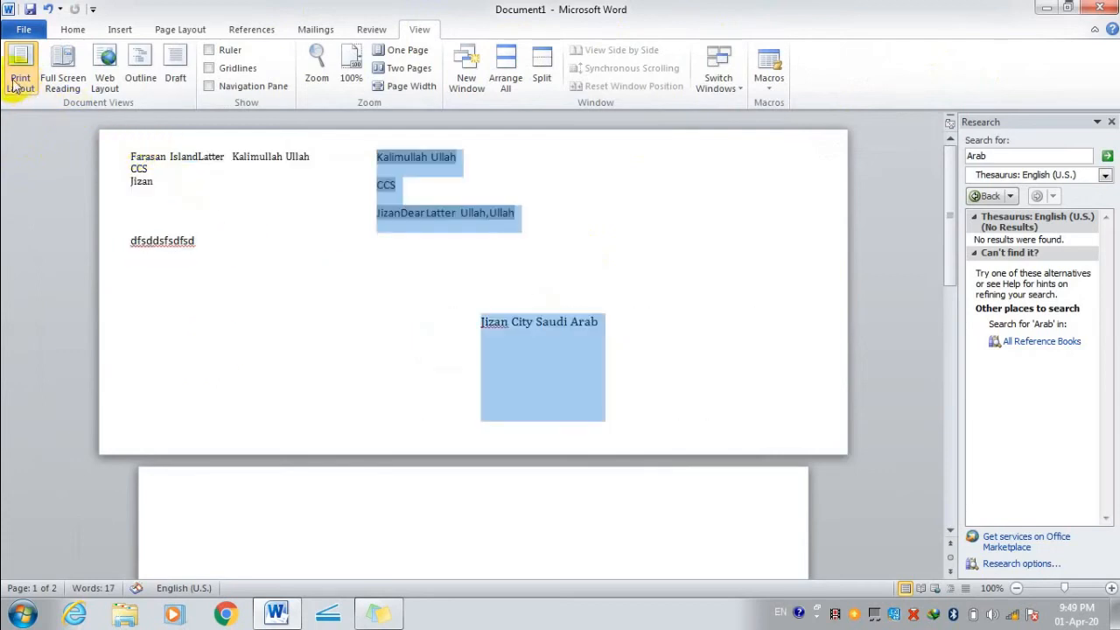
click(233, 467)
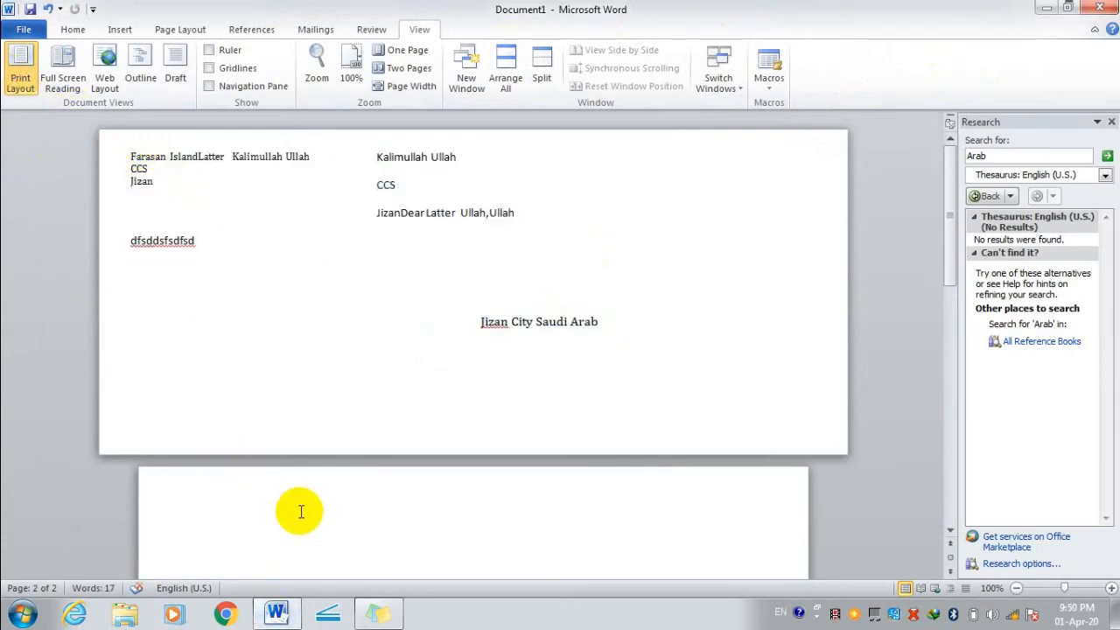
click(55, 66)
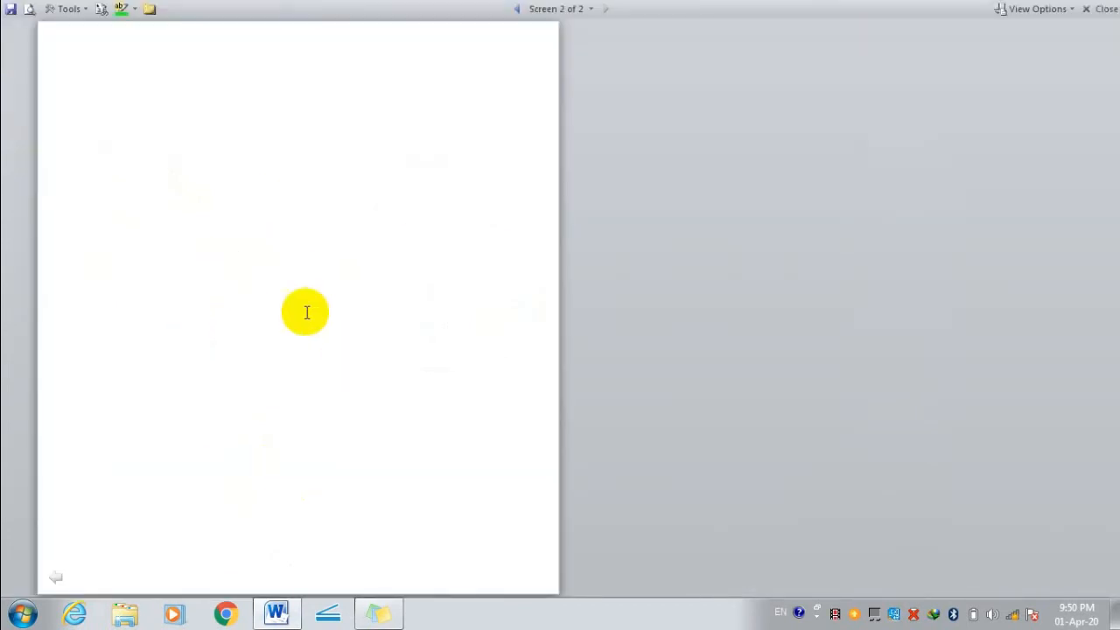
key(Escape)
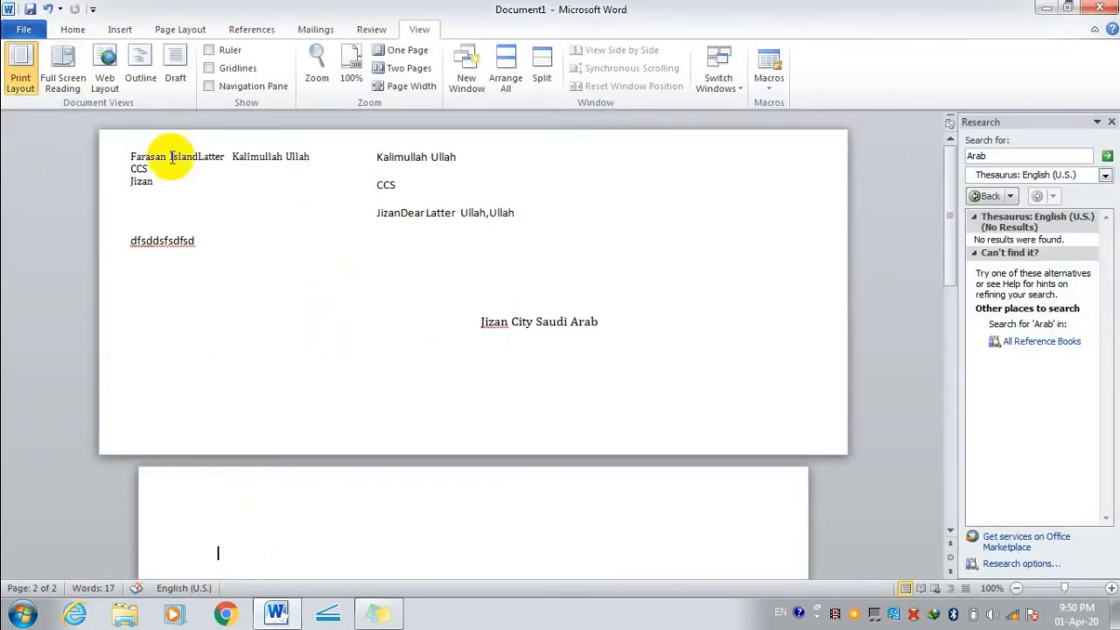
Try Web Layout, close the Research pane, and briefly revisit Full Screen Reading.
click(105, 56)
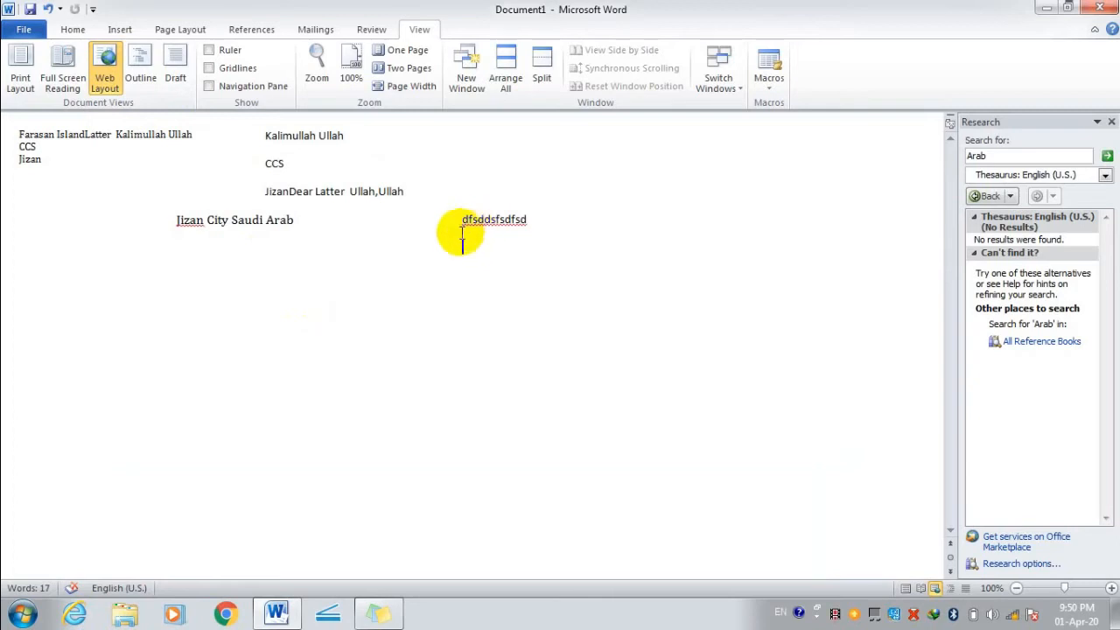
click(1110, 123)
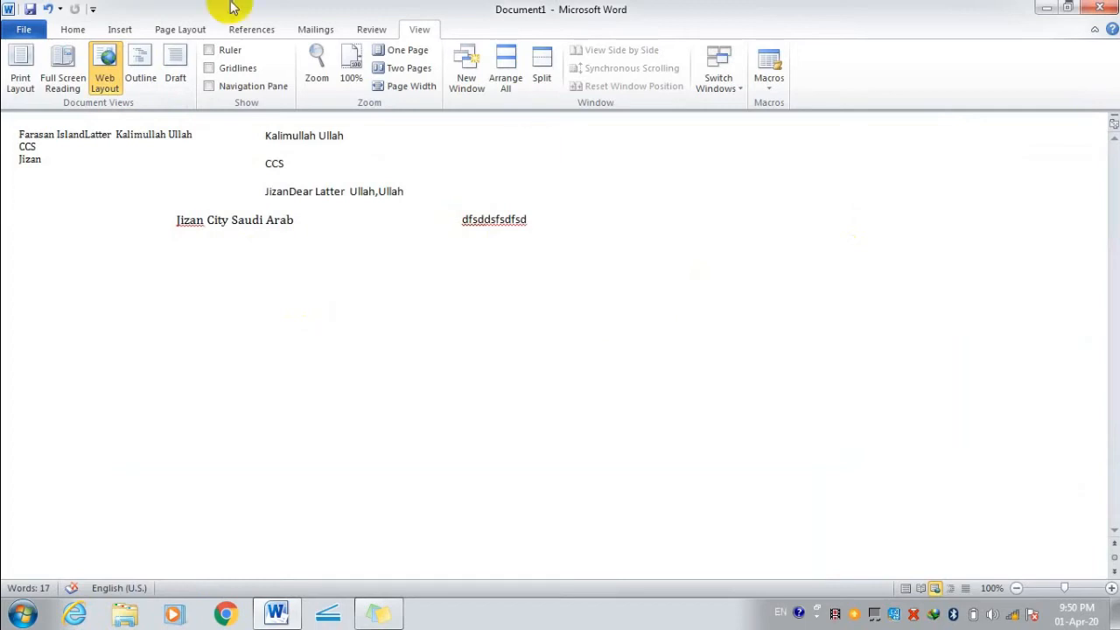
click(63, 69)
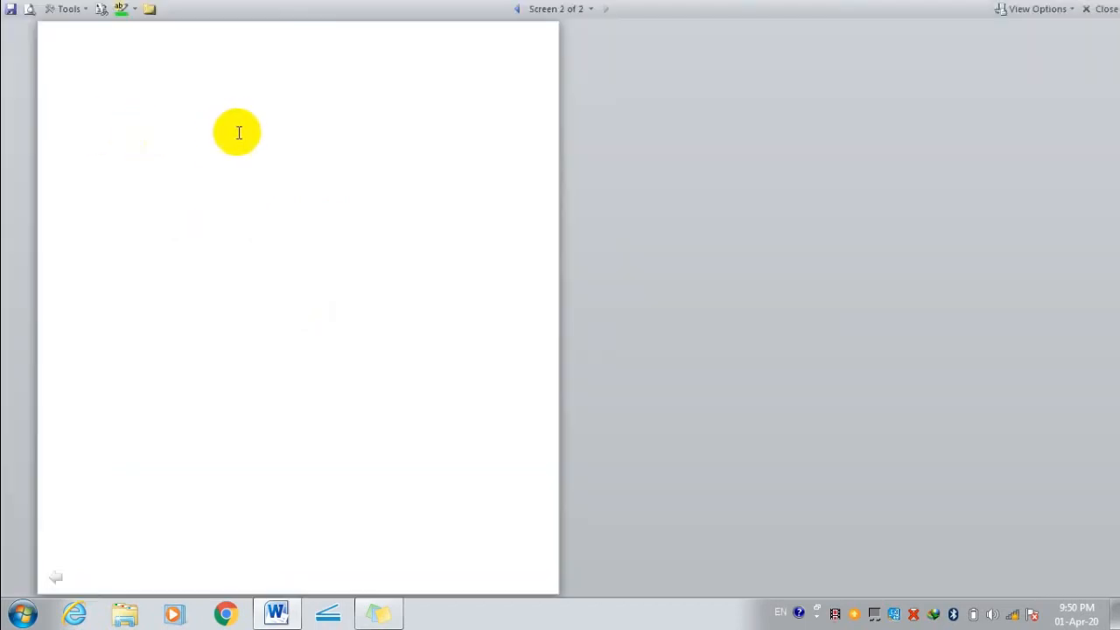
key(Escape)
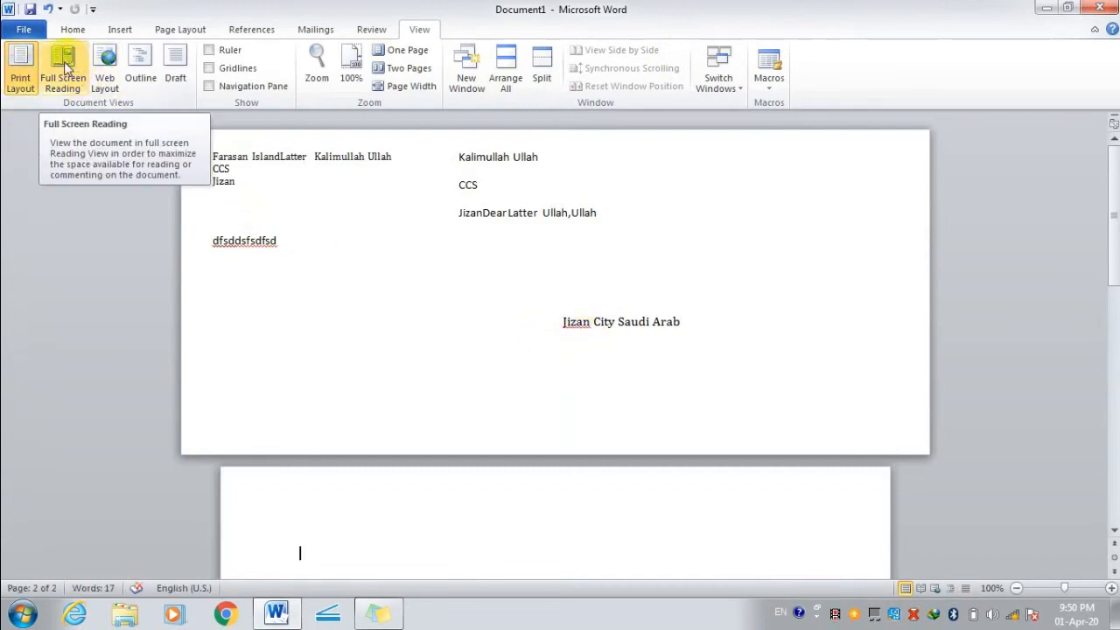
In Outline view, add an empty paragraph after fgh and make it Level 1.
click(140, 63)
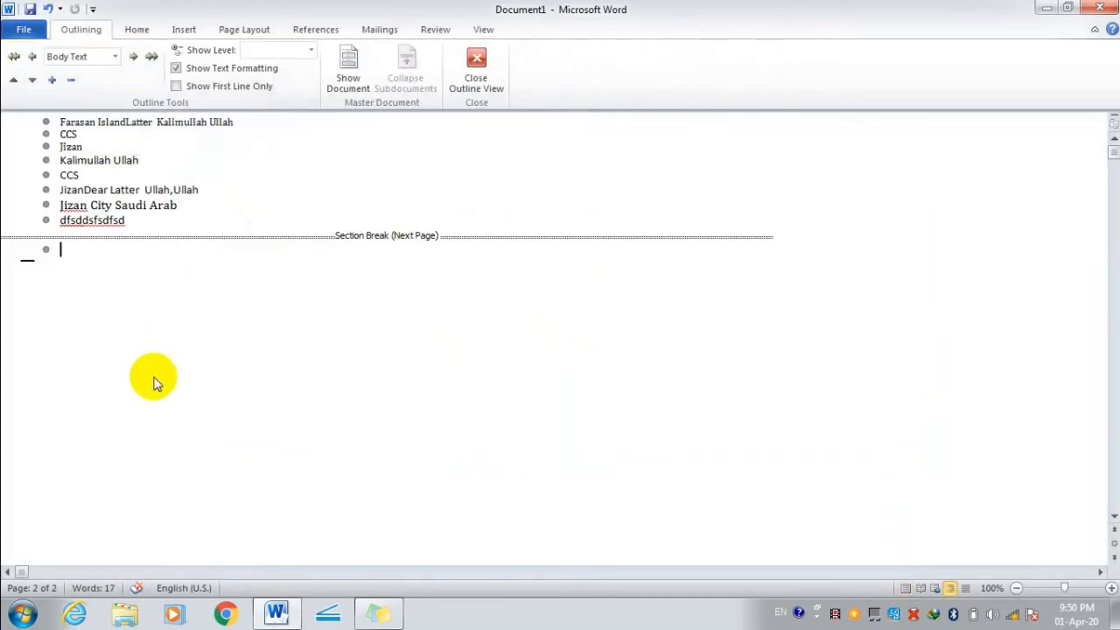
scroll(155, 380, down, 1)
scroll(155, 380, up, 1)
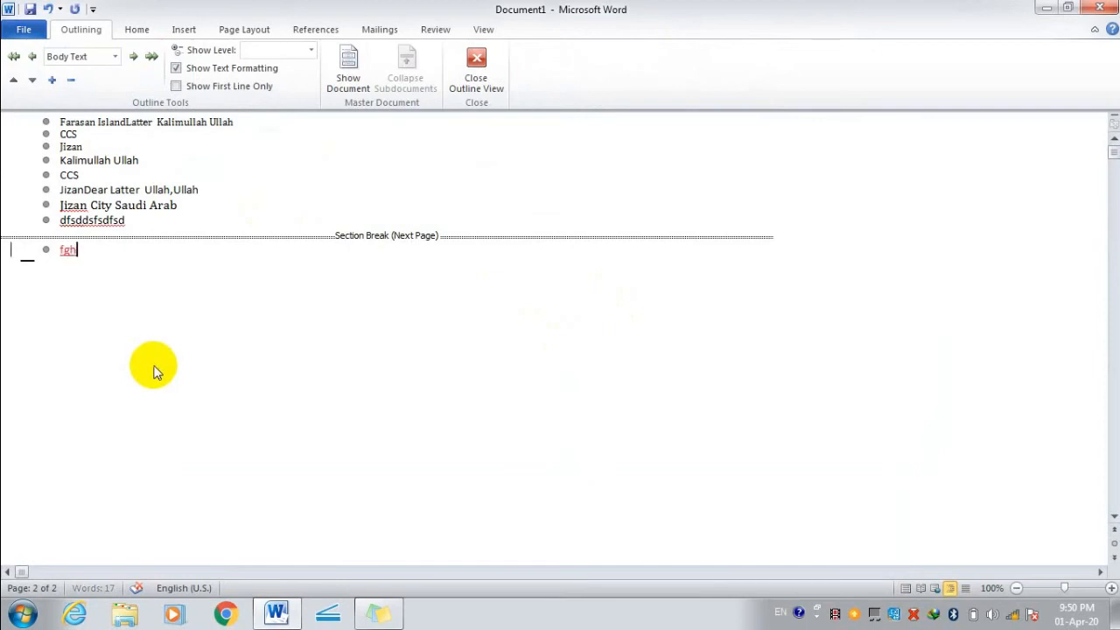
key(Return)
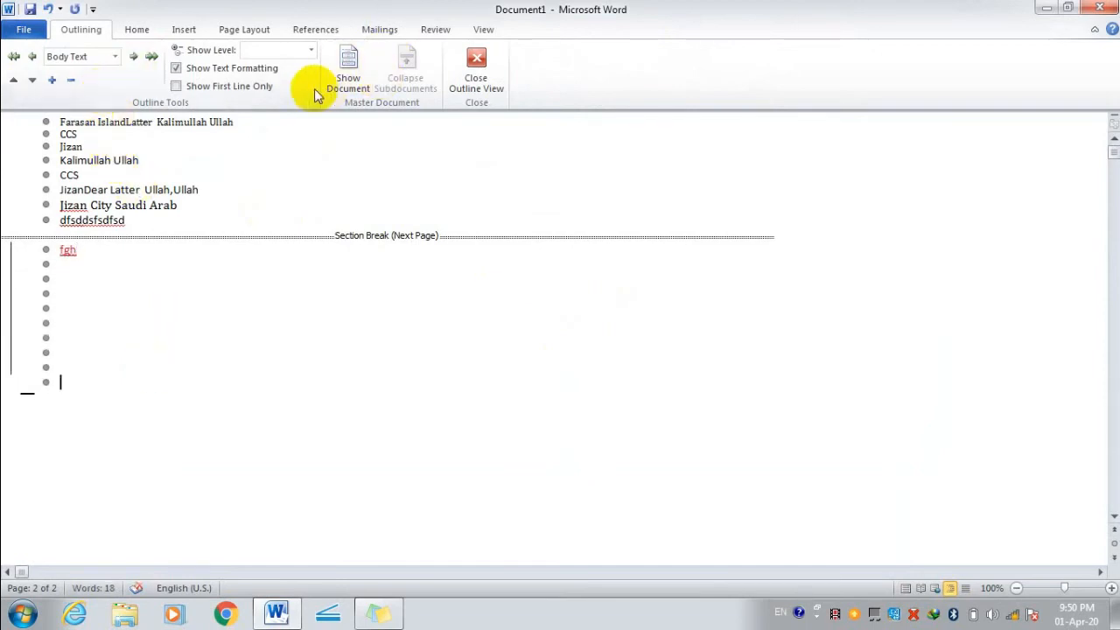
click(16, 56)
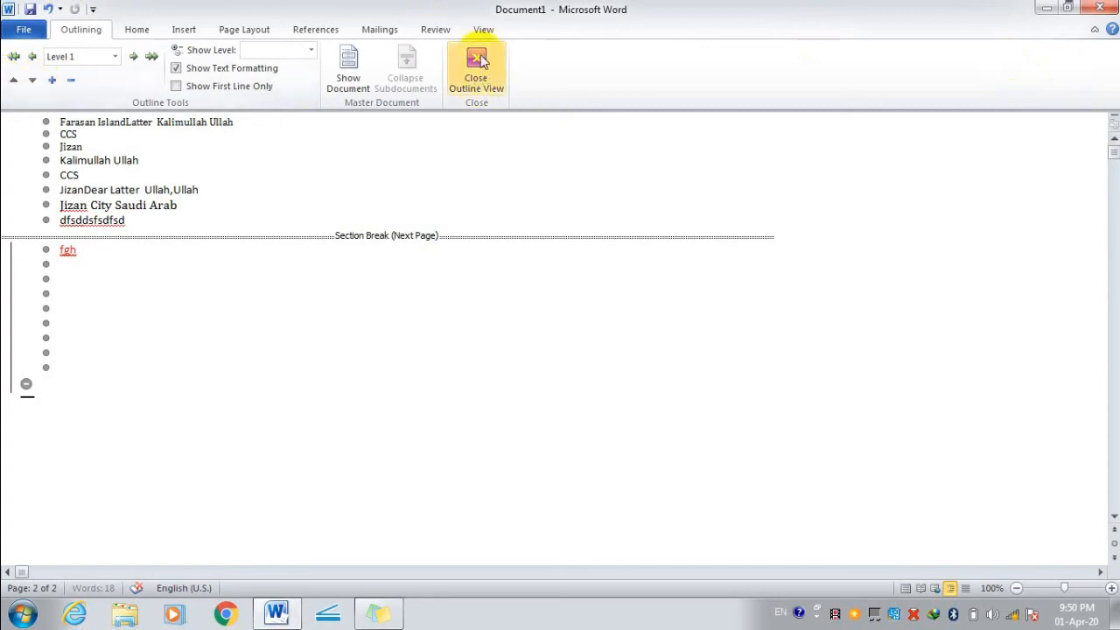
click(478, 61)
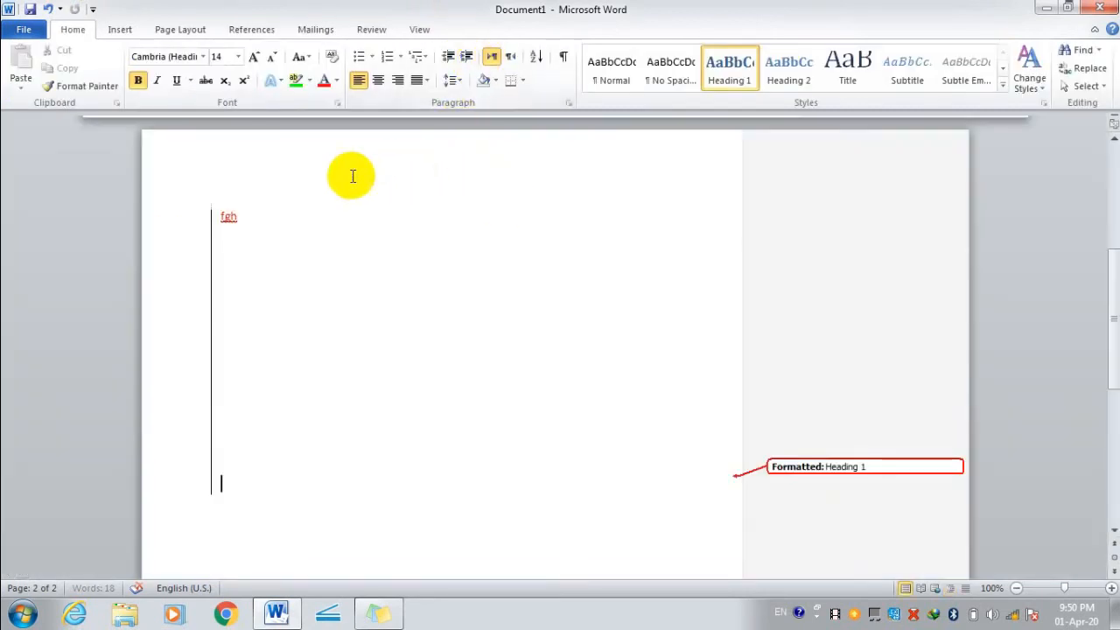
In Draft view, type 'aweswqewqedwqewqeqwdasedwqedssedsadasd' on the line below fgh.
click(239, 260)
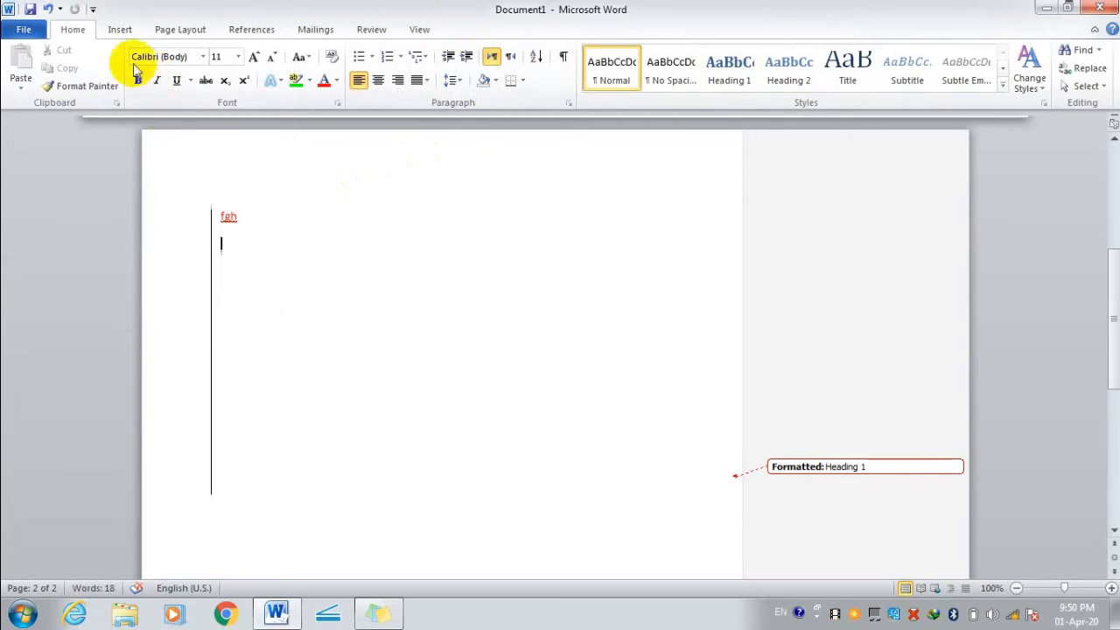
click(419, 30)
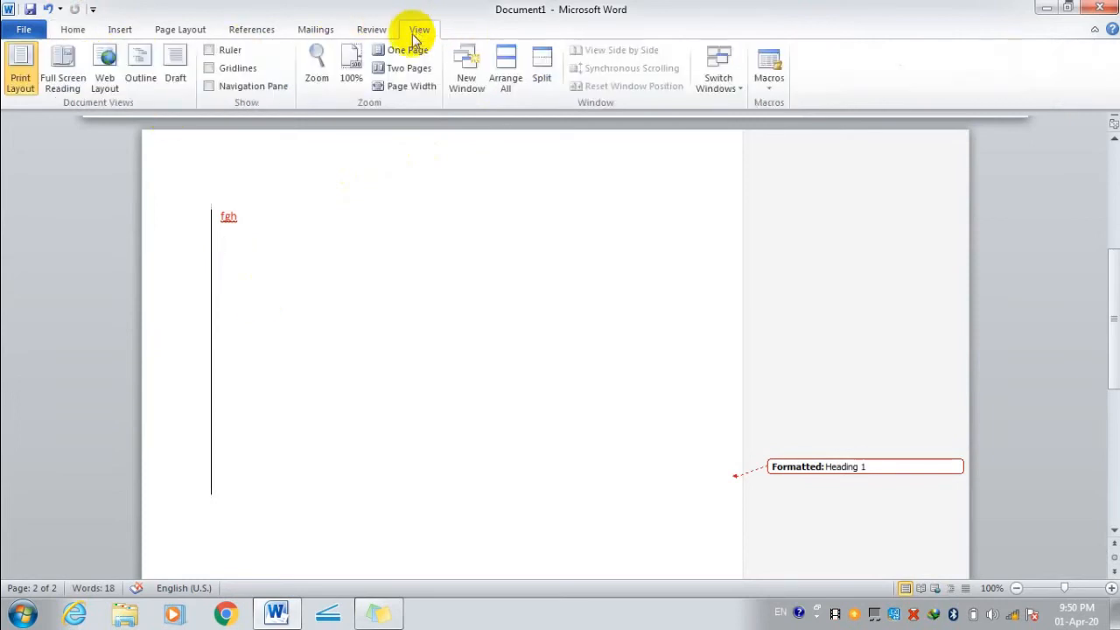
click(180, 69)
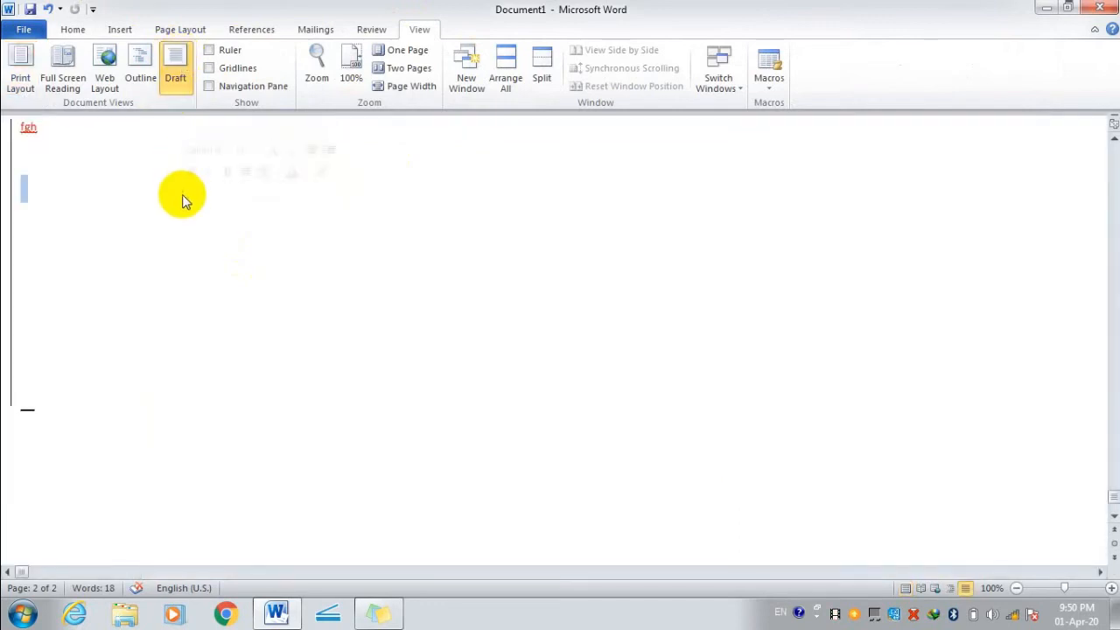
text(aweswqewqedwqewqeqwdas)
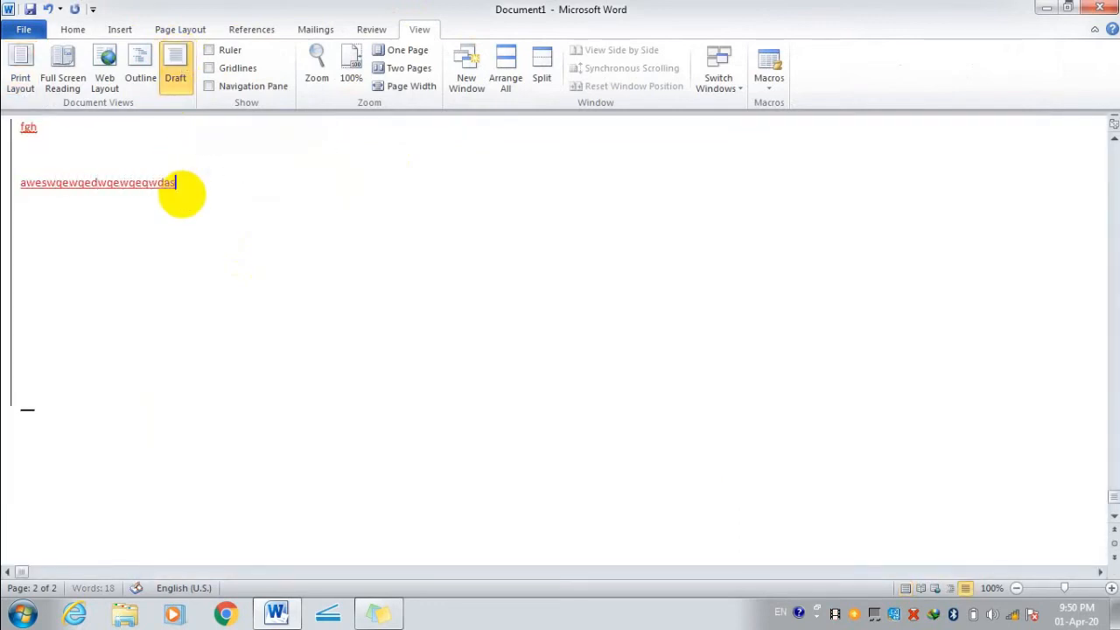
text(edwqedssedsadasd)
Turn on the ruler and gridlines, and toggle the Navigation Pane on and off.
double_click(186, 290)
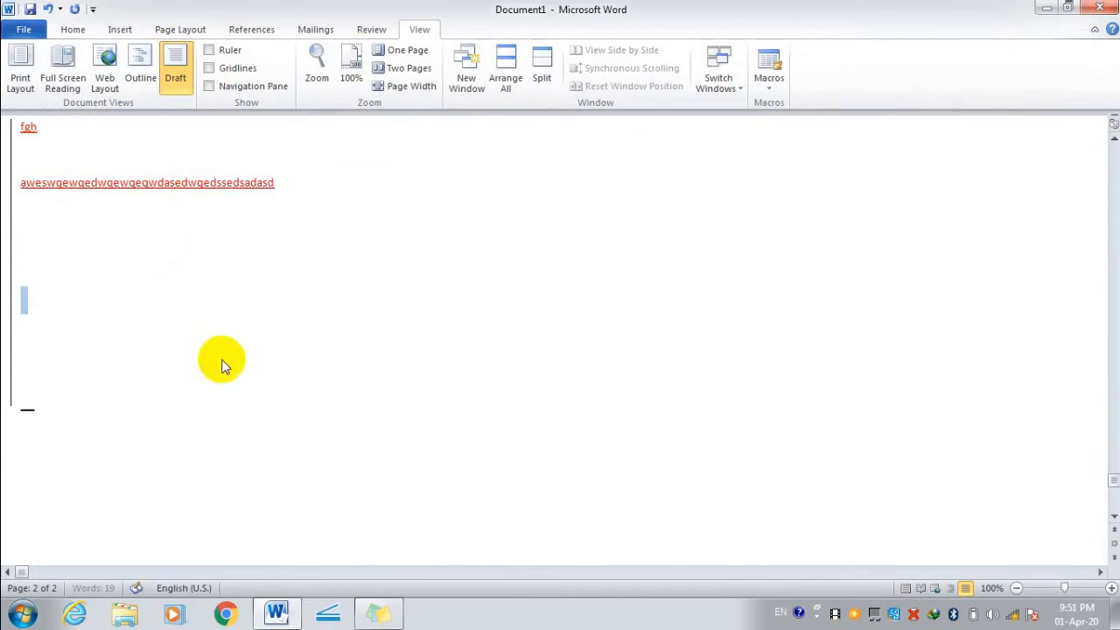
double_click(229, 338)
click(210, 51)
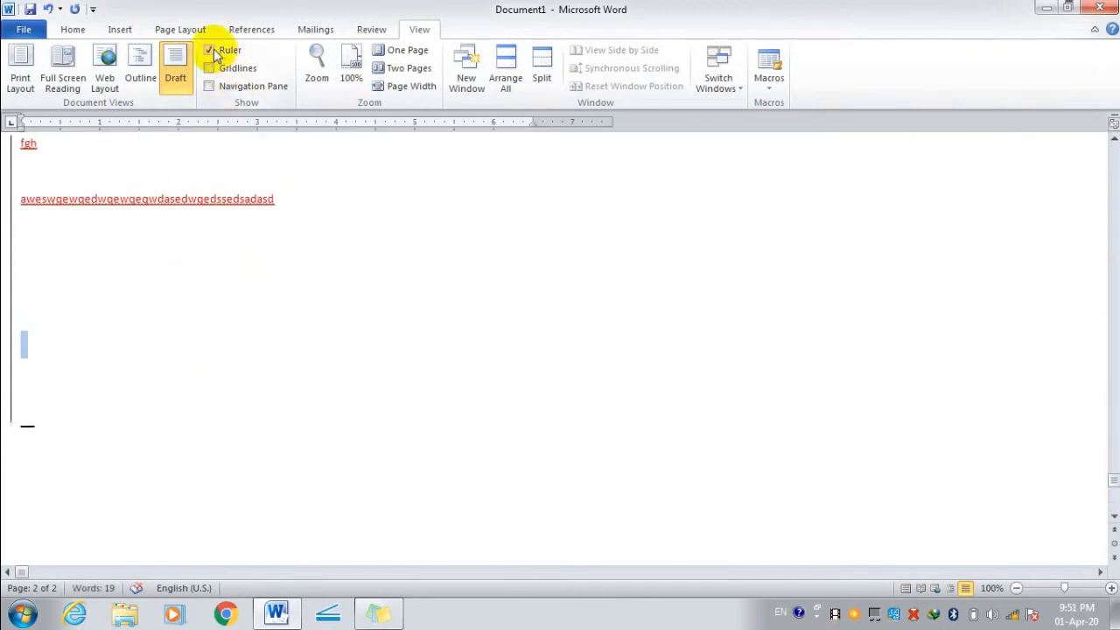
click(212, 68)
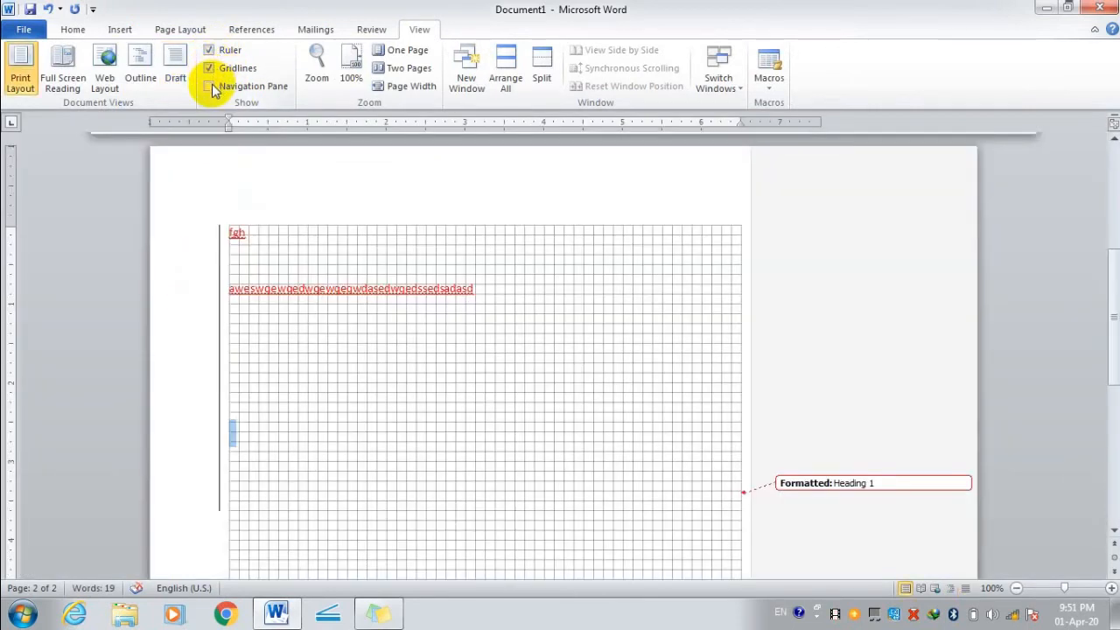
click(210, 87)
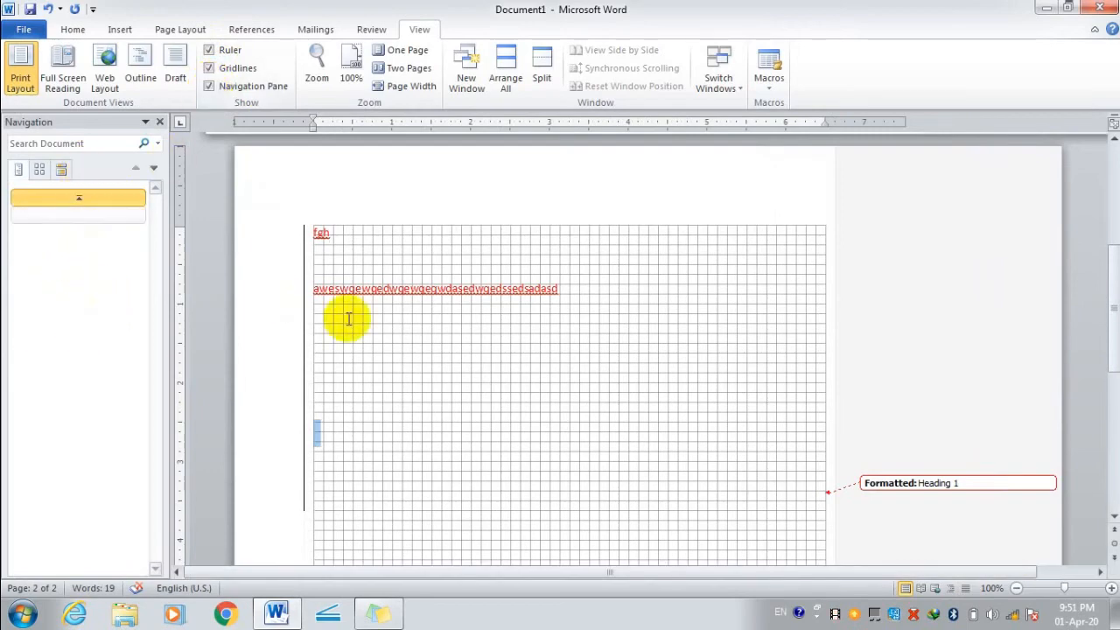
click(159, 125)
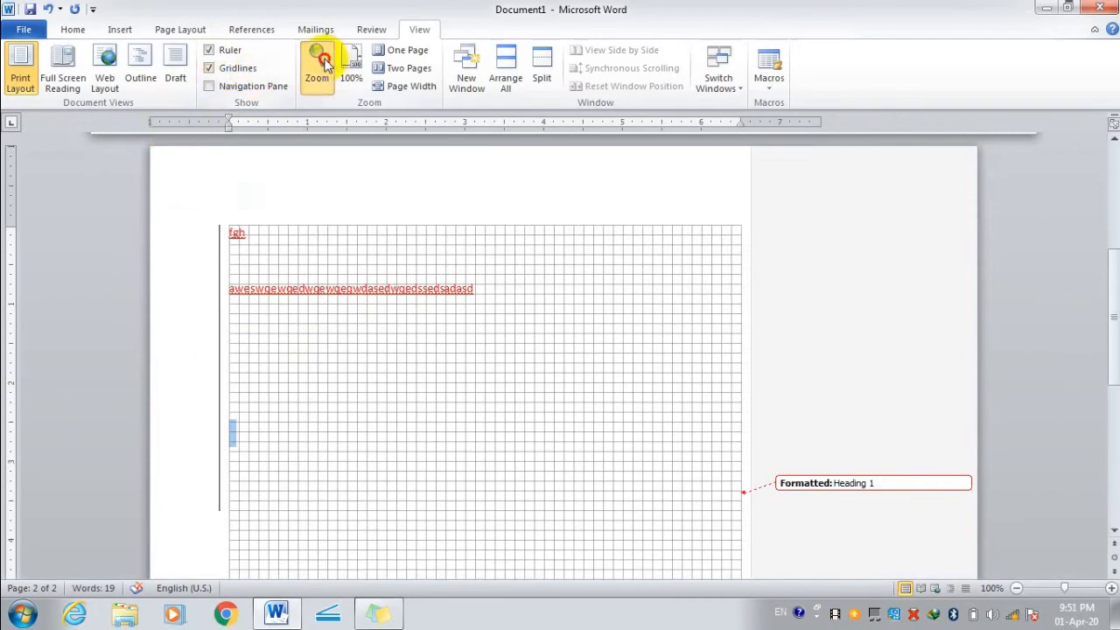
Zoom to Text width (154%), then try One Page, Two Pages and Page Width.
click(318, 63)
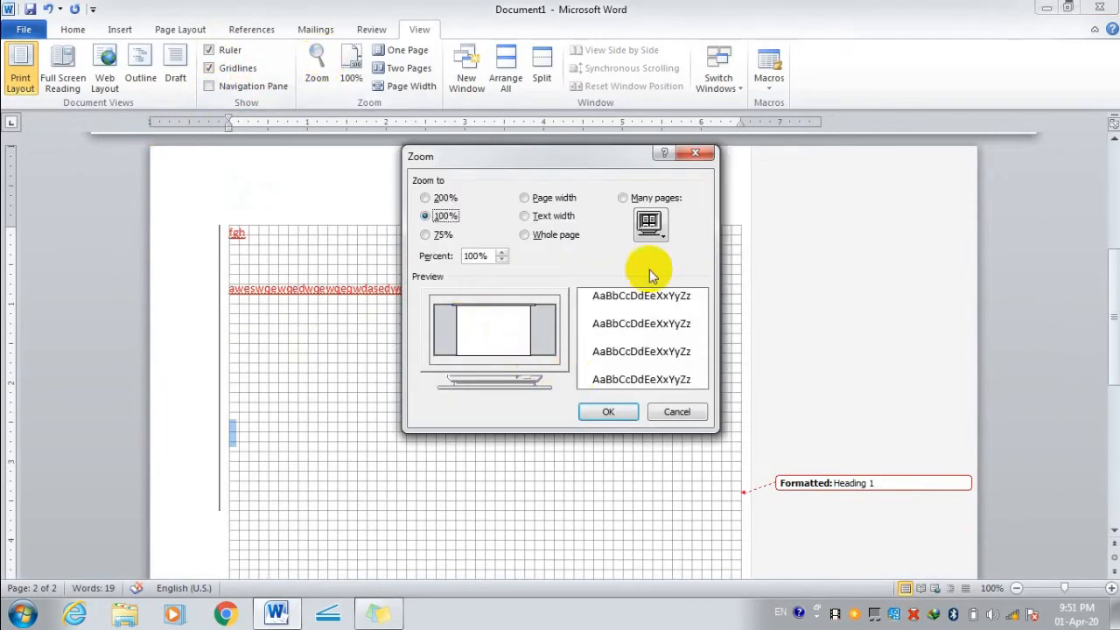
click(524, 198)
click(532, 217)
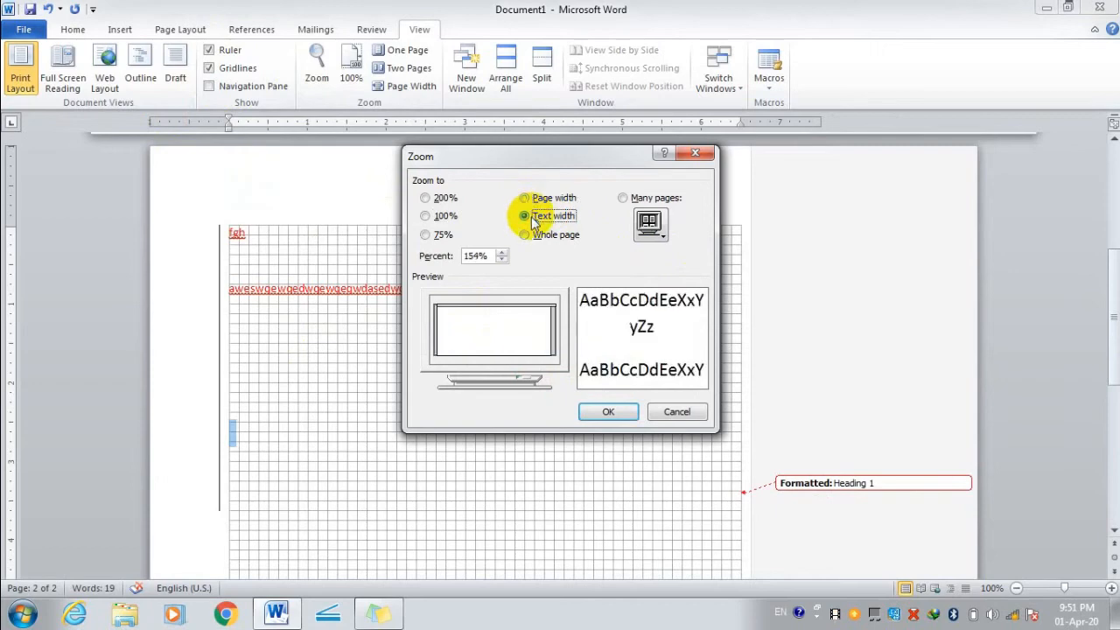
click(527, 234)
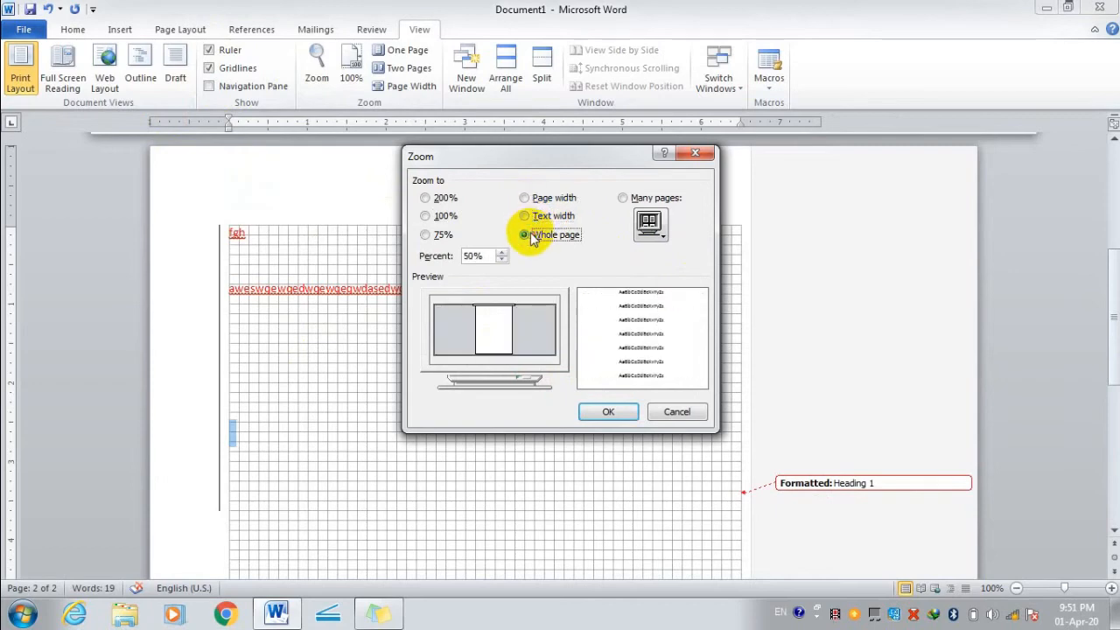
click(427, 198)
click(622, 199)
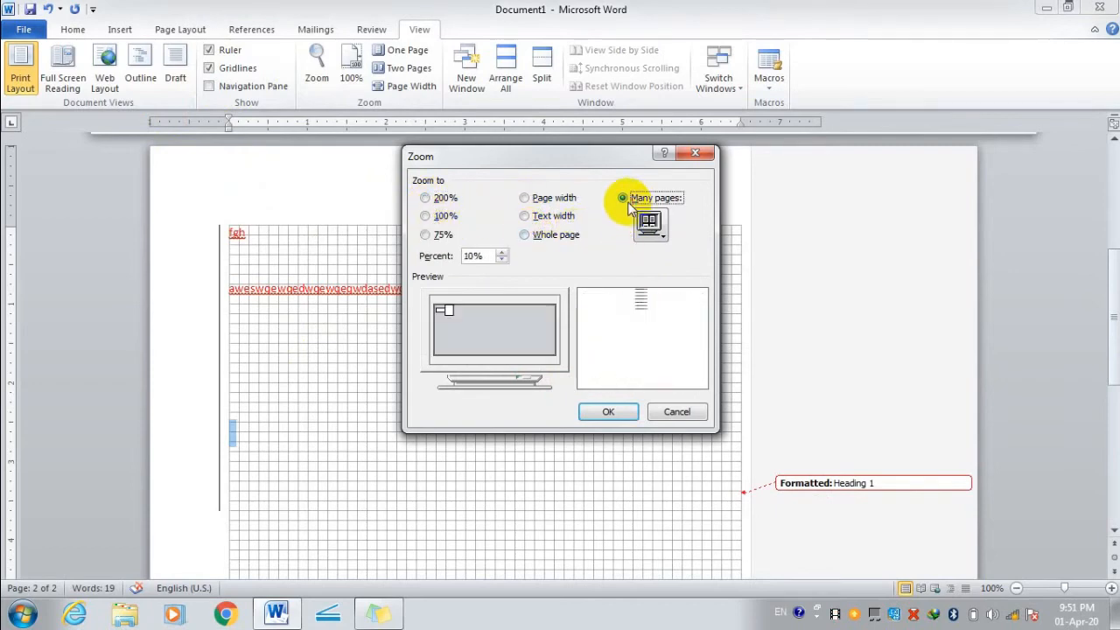
click(525, 216)
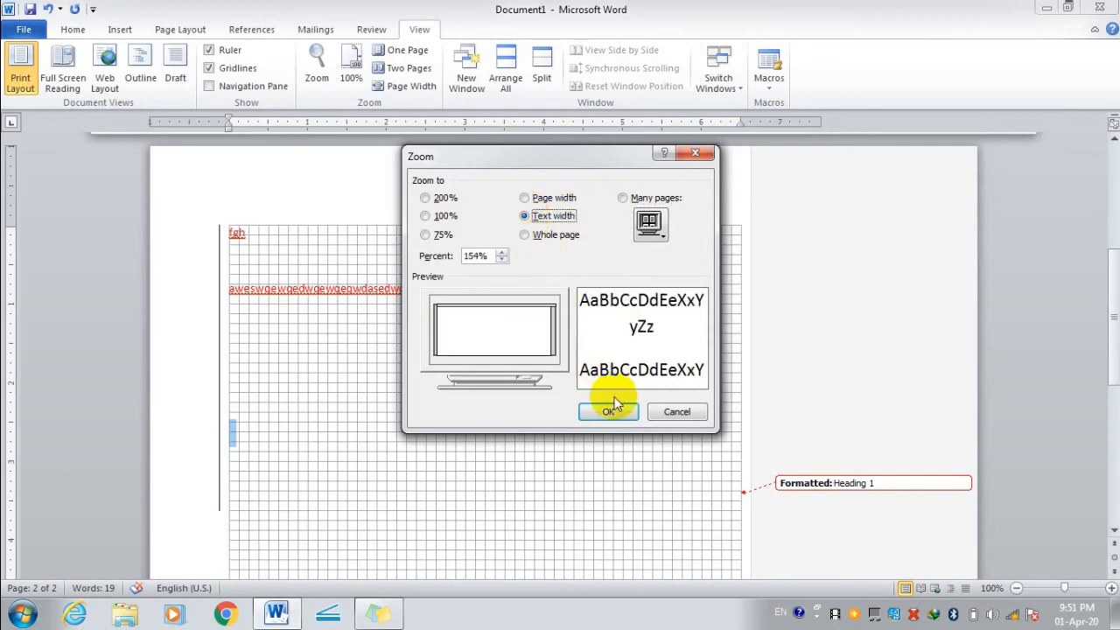
click(610, 411)
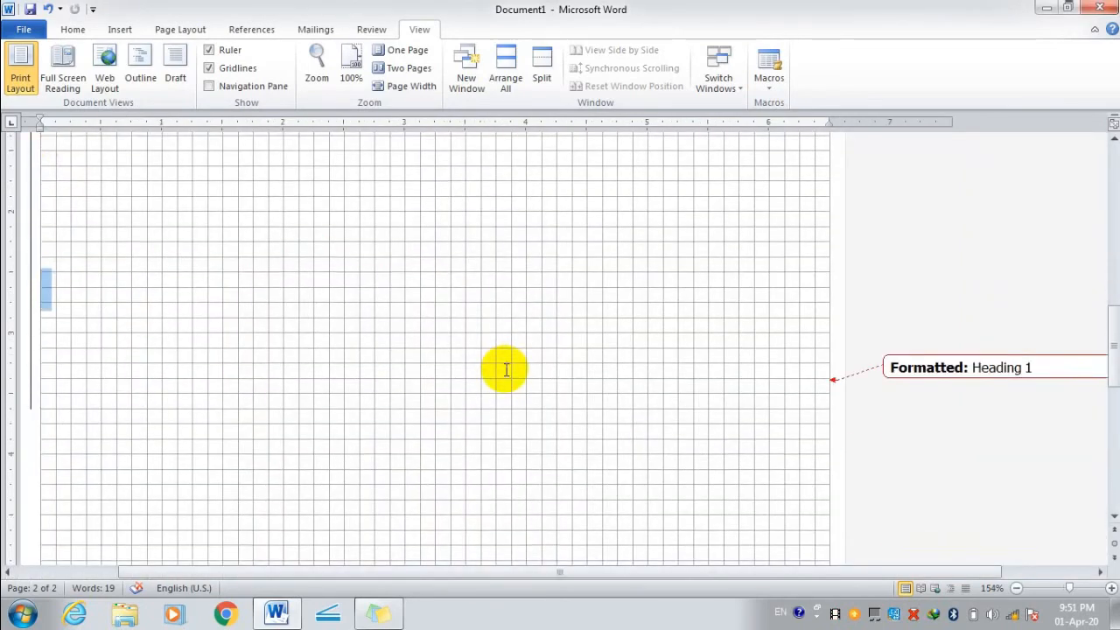
scroll(506, 370, up, 3)
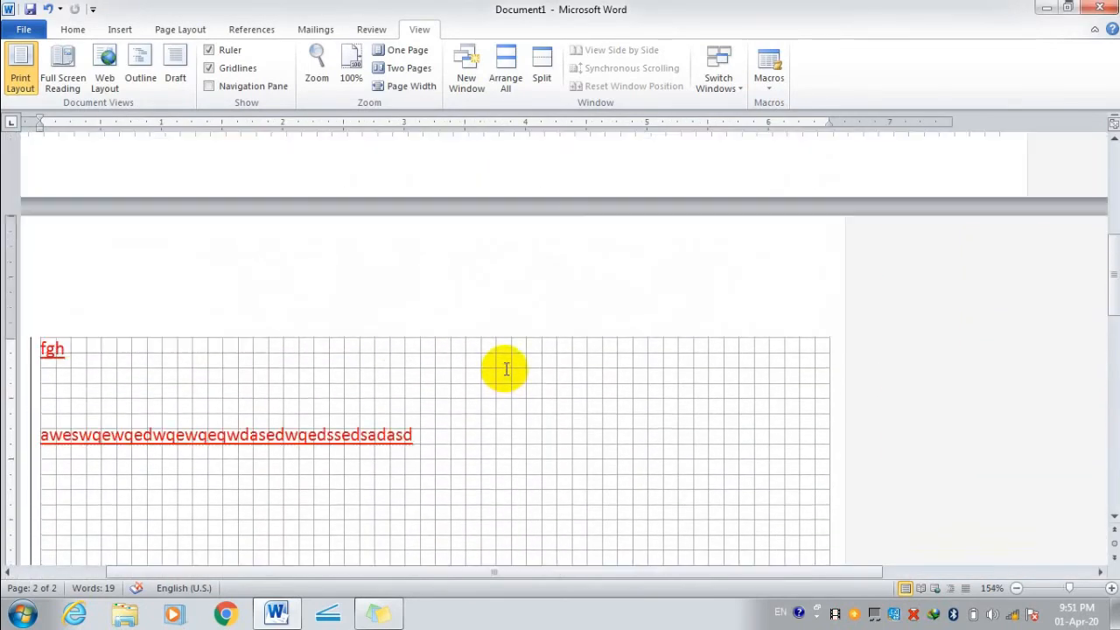
click(406, 53)
click(407, 68)
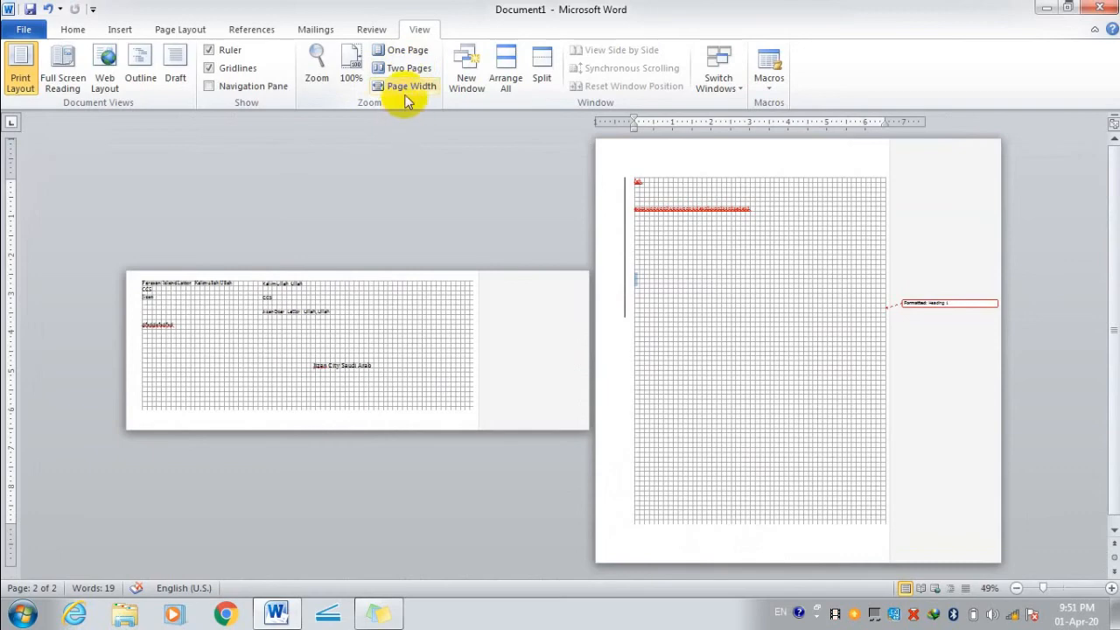
click(405, 87)
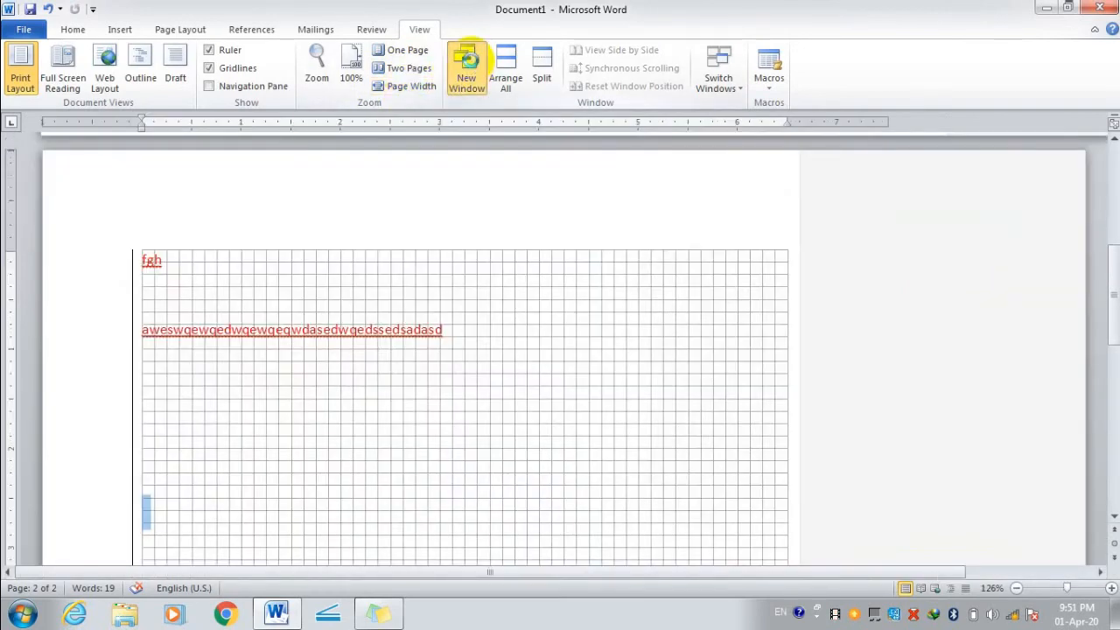
Open the document in a second window, Document1:2.
click(468, 59)
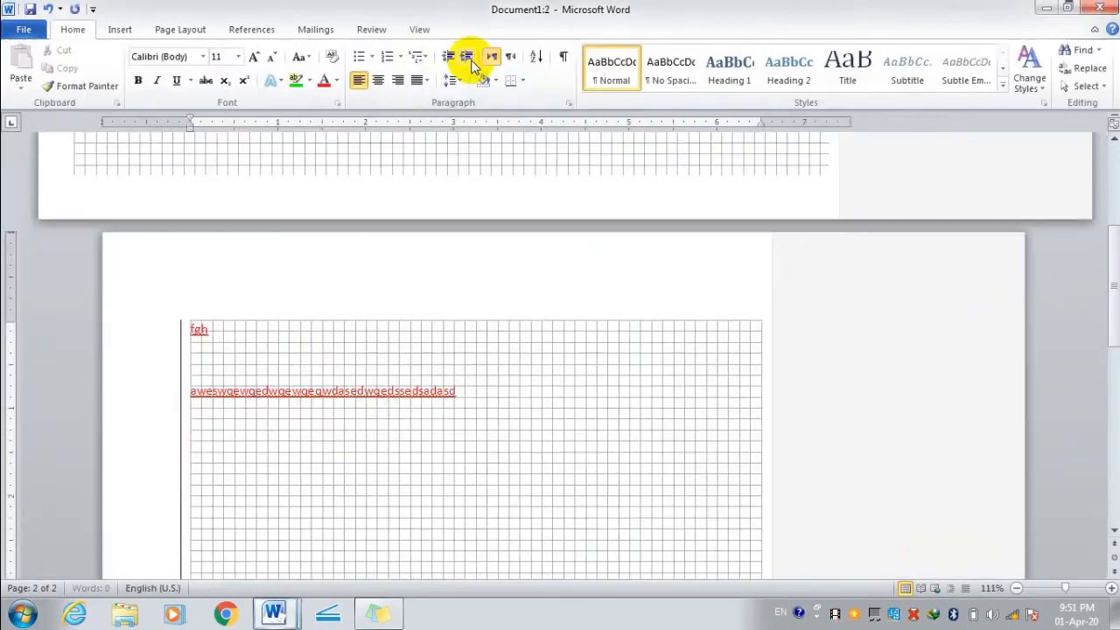
scroll(378, 278, down, 10)
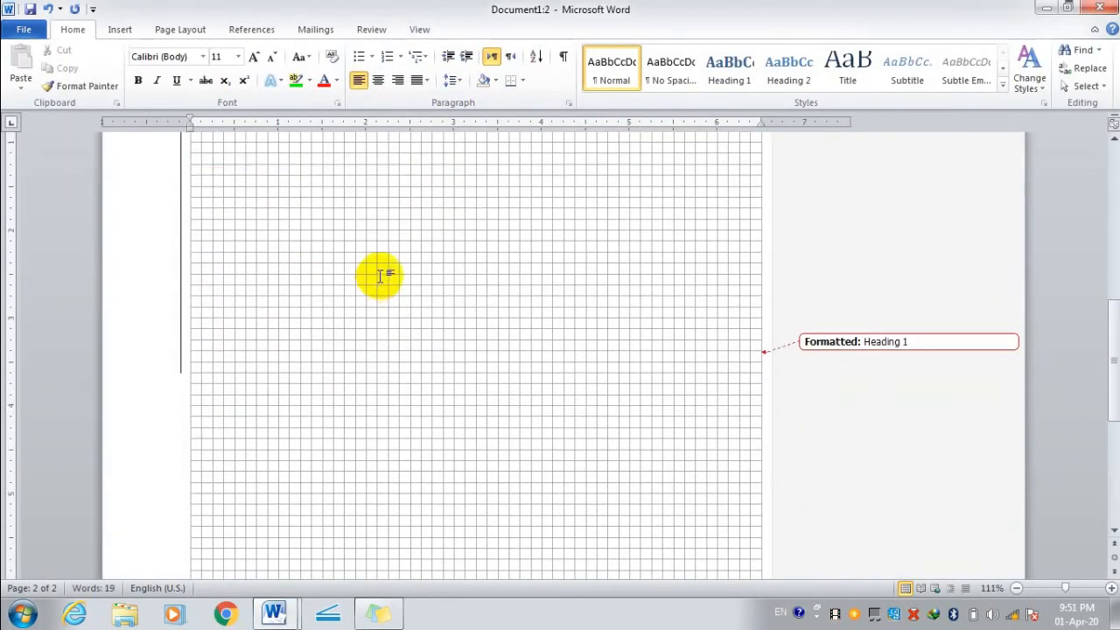
scroll(382, 275, down, 1)
scroll(382, 273, up, 18)
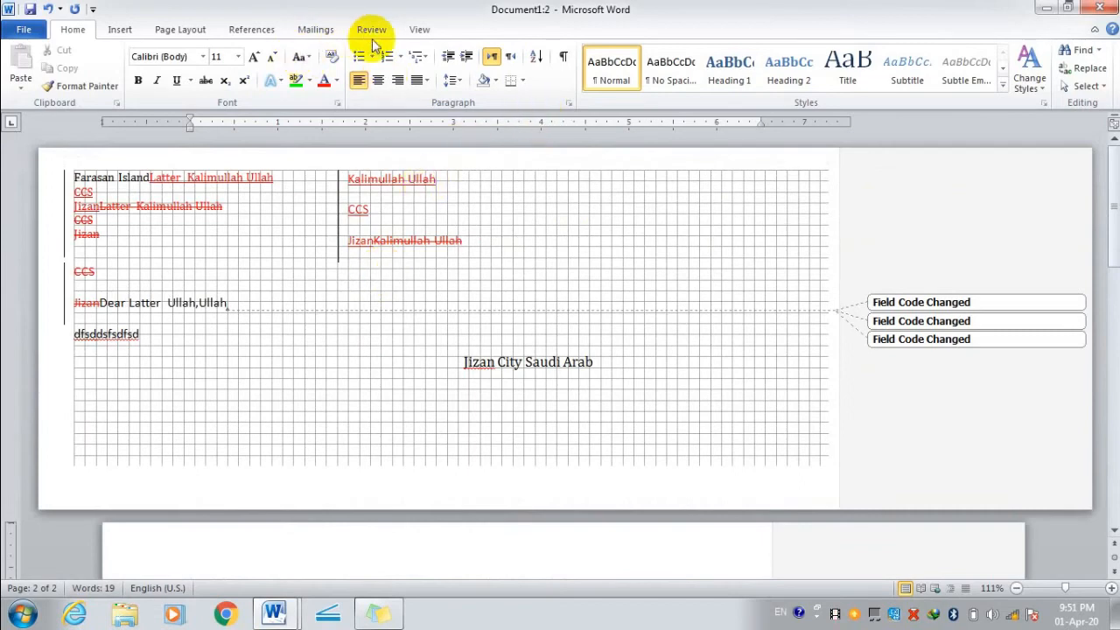
click(418, 32)
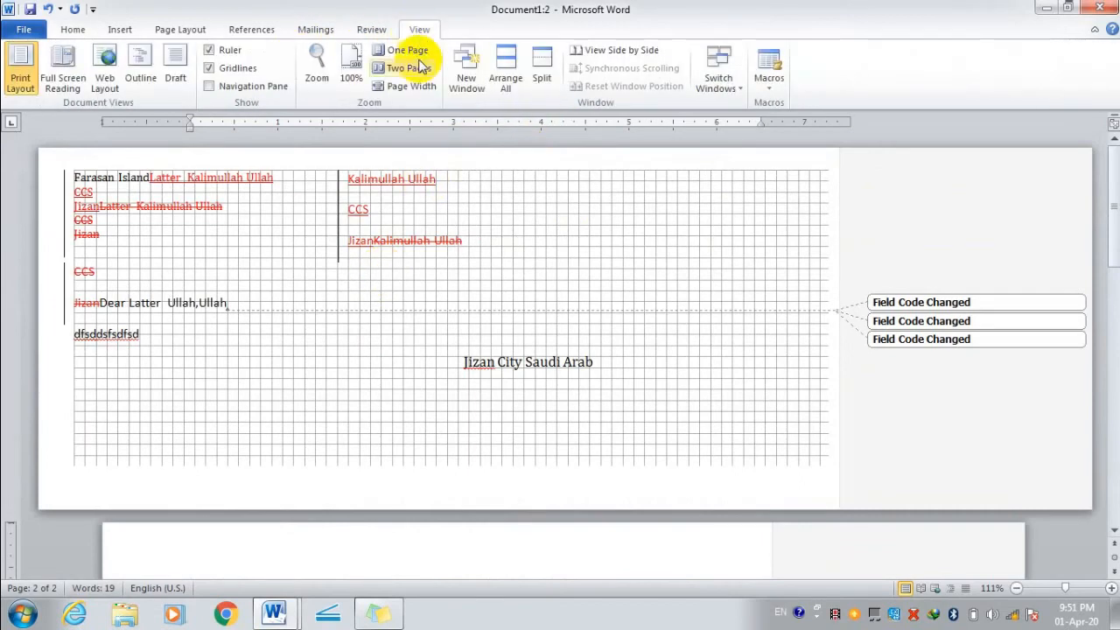
Tile both windows with Arrange All and try splitting the window into panes.
click(508, 70)
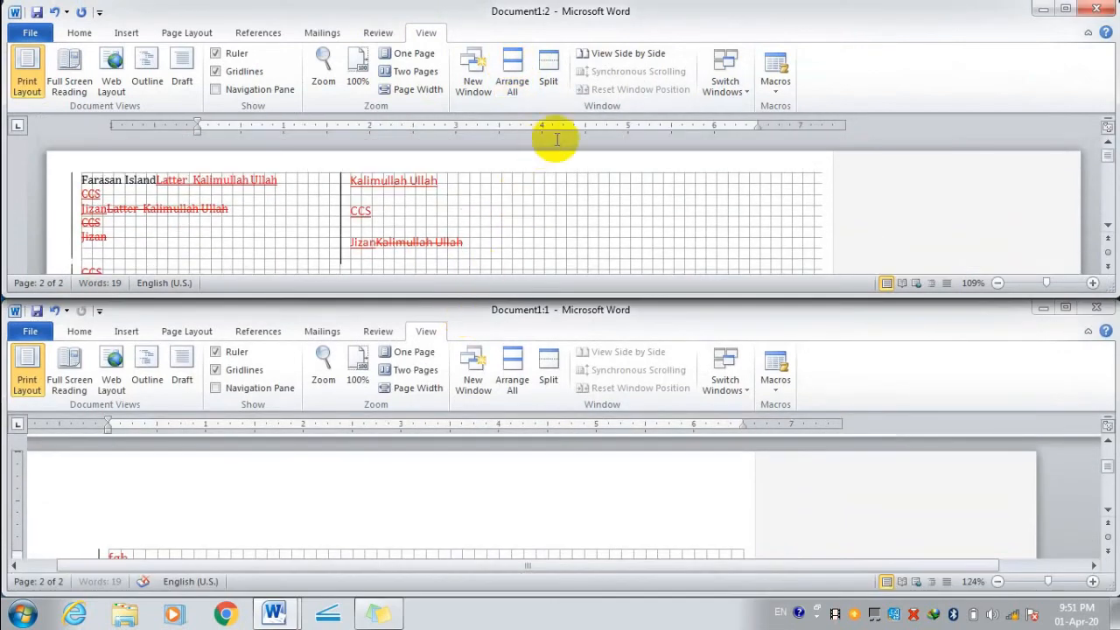
click(523, 378)
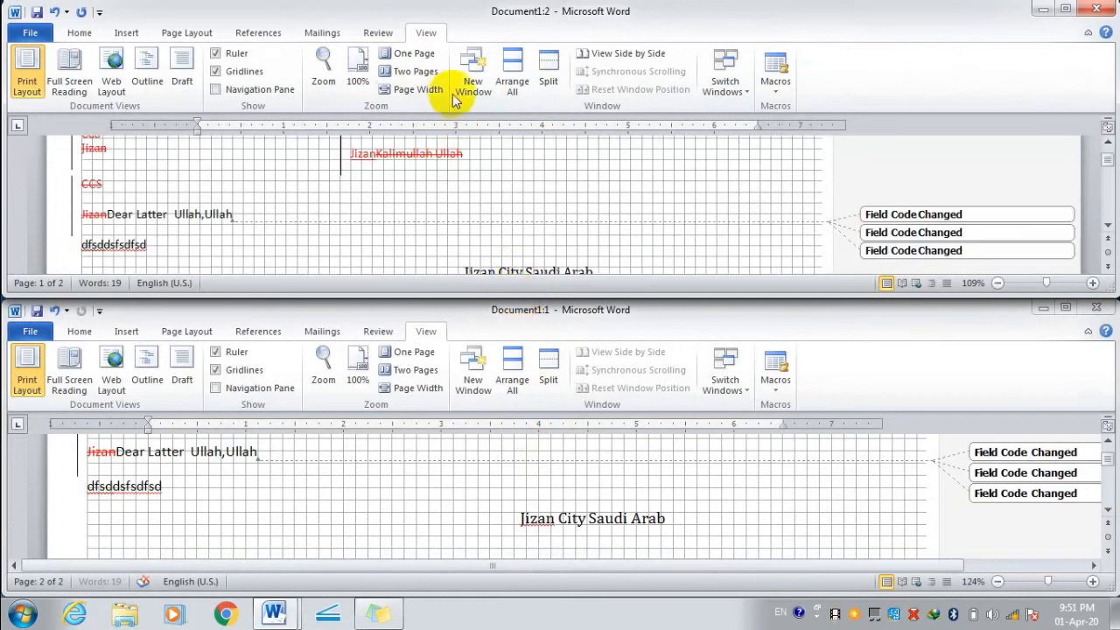
click(552, 66)
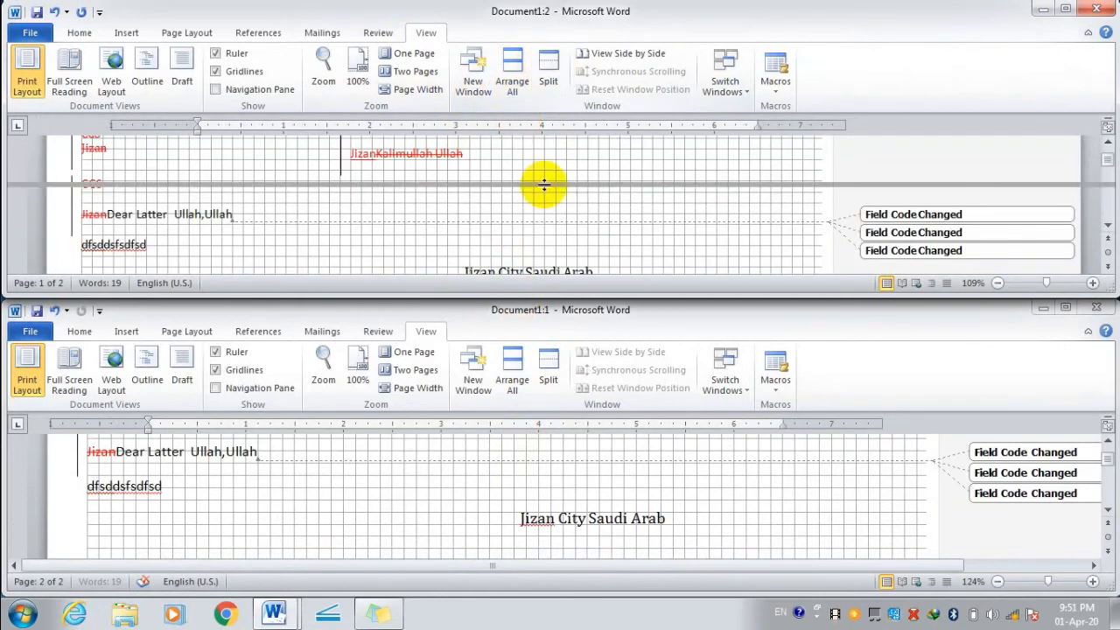
click(555, 194)
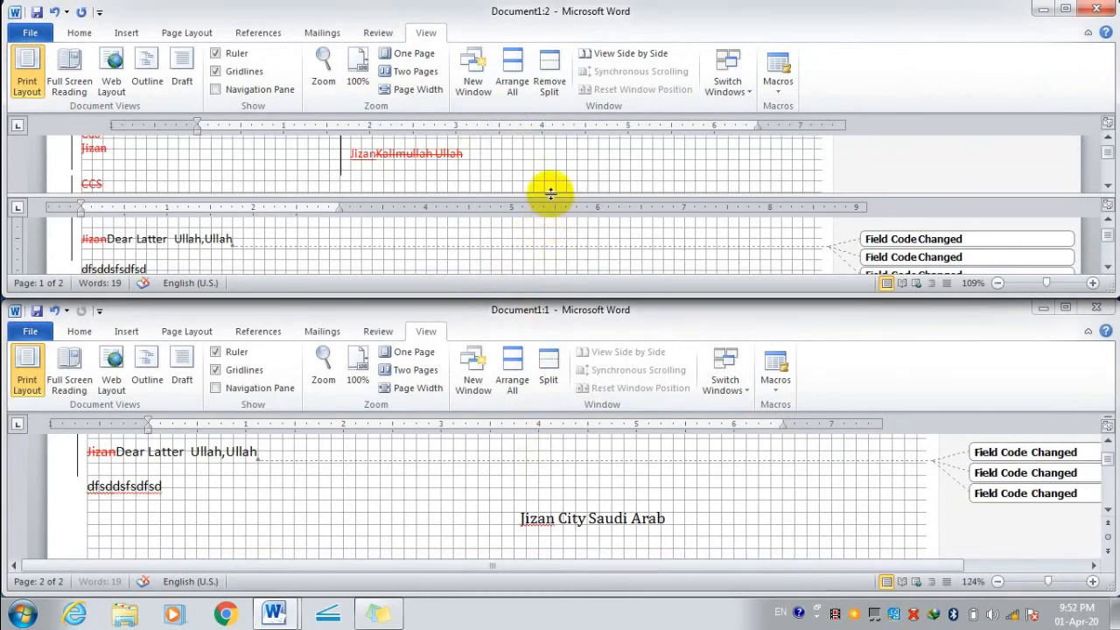
drag(552, 197, 554, 240)
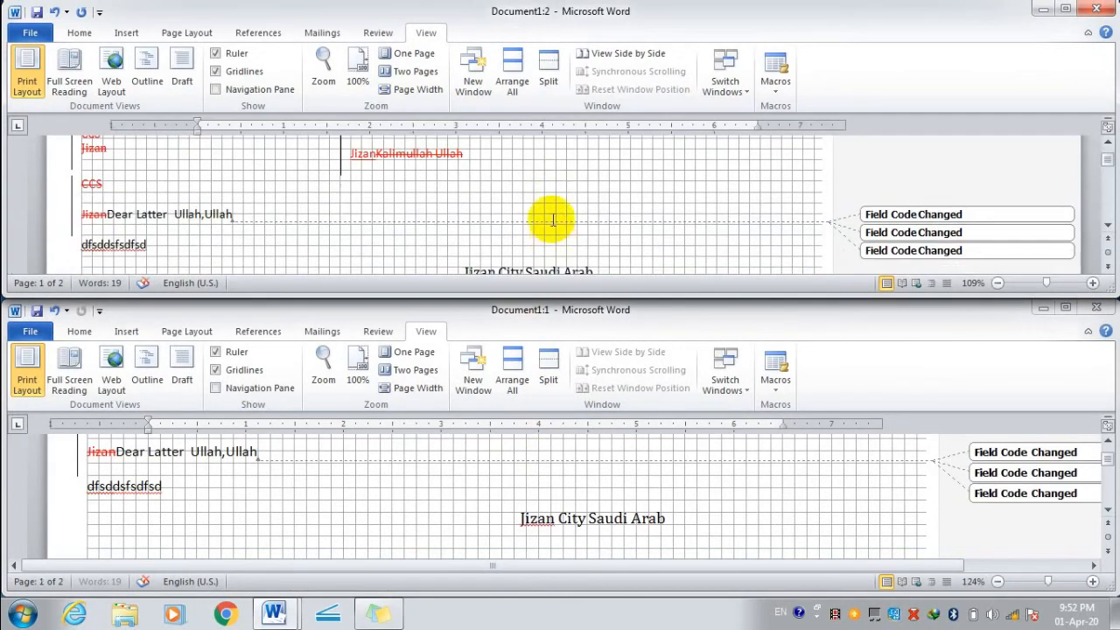
click(550, 202)
Split the window into two resized panes and view both windows side by side.
click(545, 219)
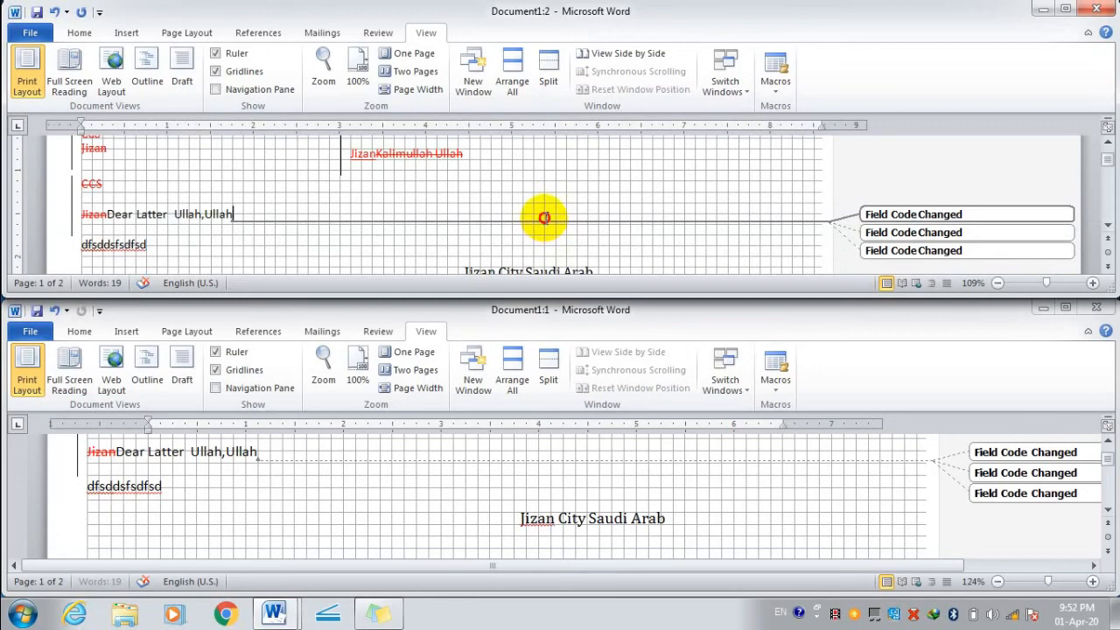
drag(544, 217, 540, 180)
click(560, 81)
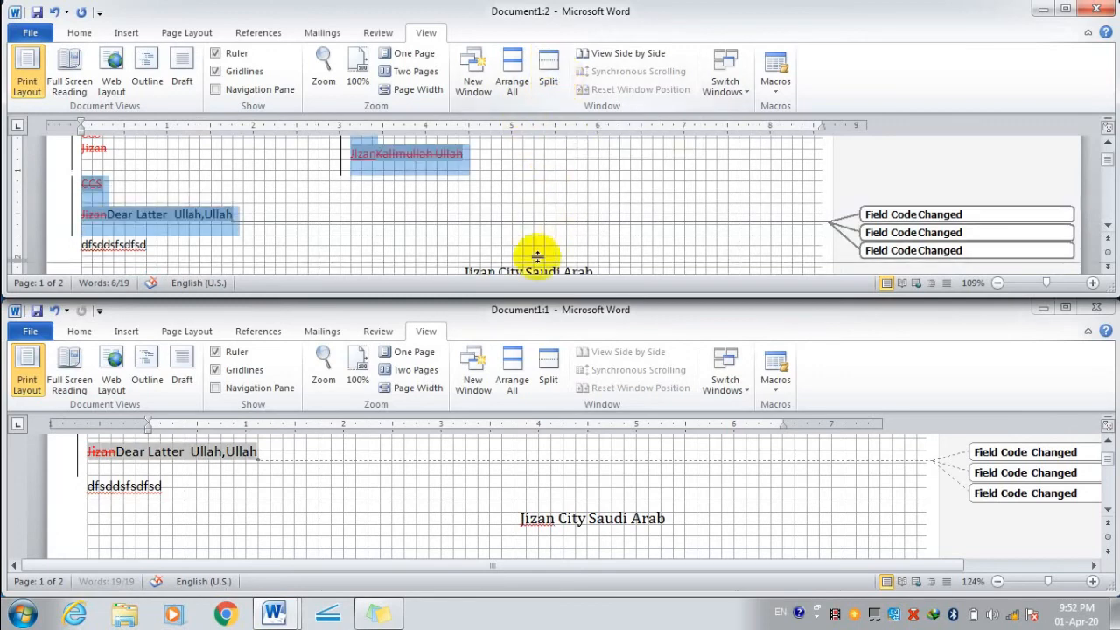
click(535, 192)
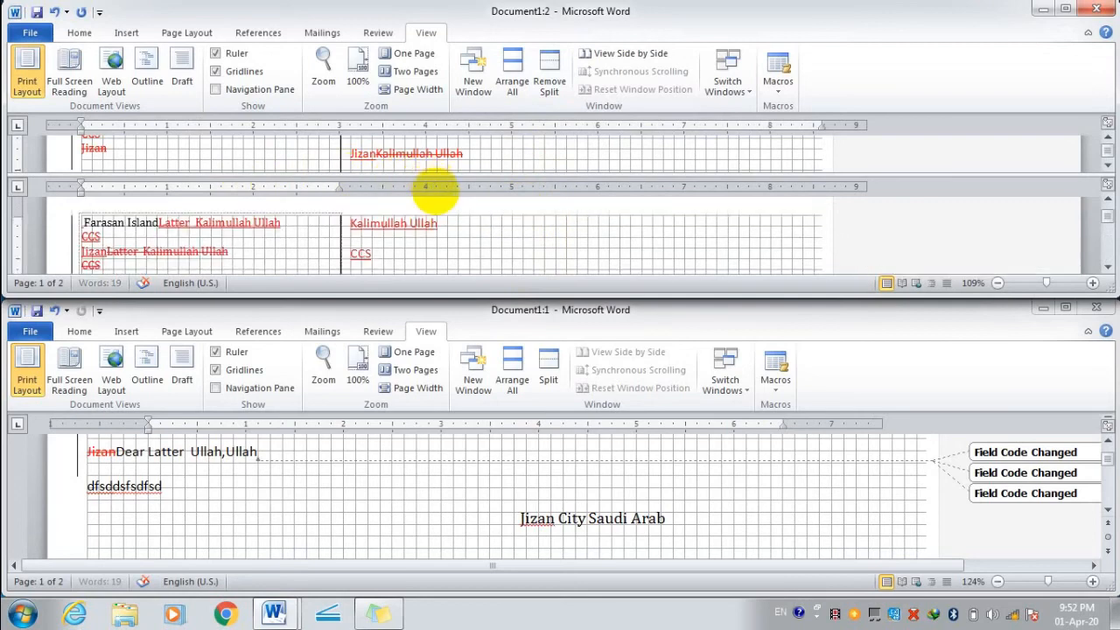
click(433, 214)
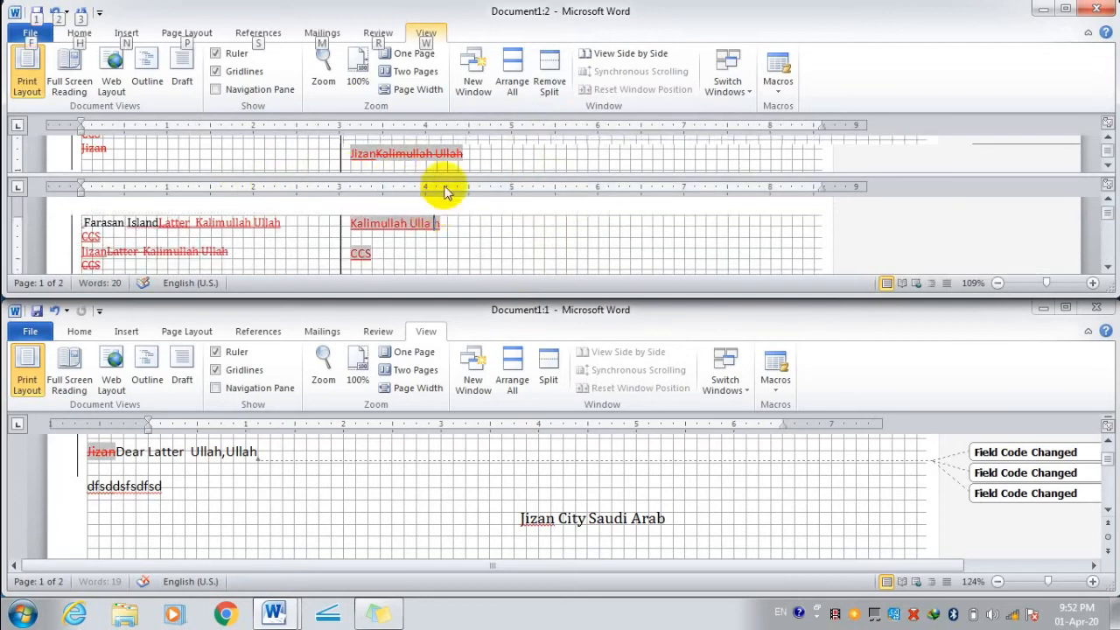
mouse_move(454, 175)
mouse_down()
mouse_move(457, 213)
mouse_move(457, 174)
mouse_up()
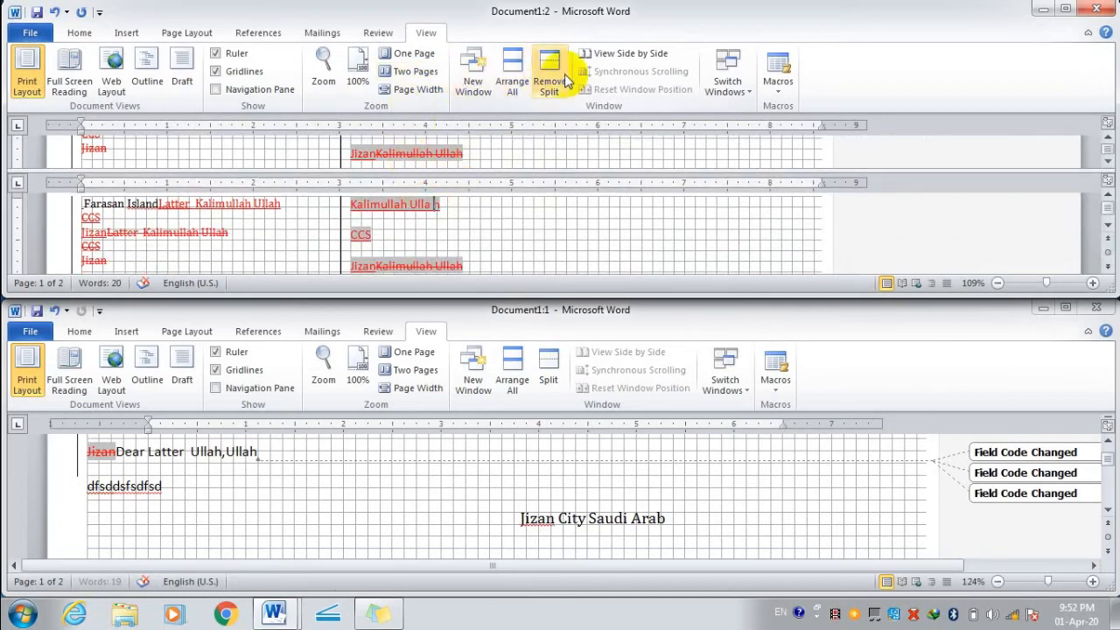
click(586, 58)
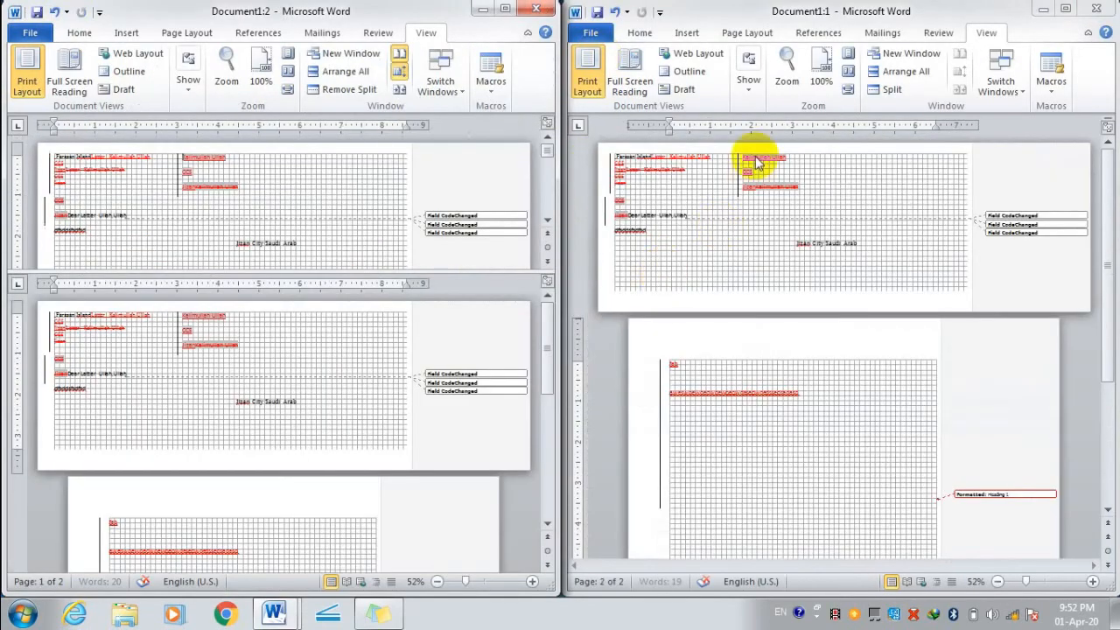
Close the Document1:1 window and maximize the remaining Document1 window.
scroll(621, 266, down, 5)
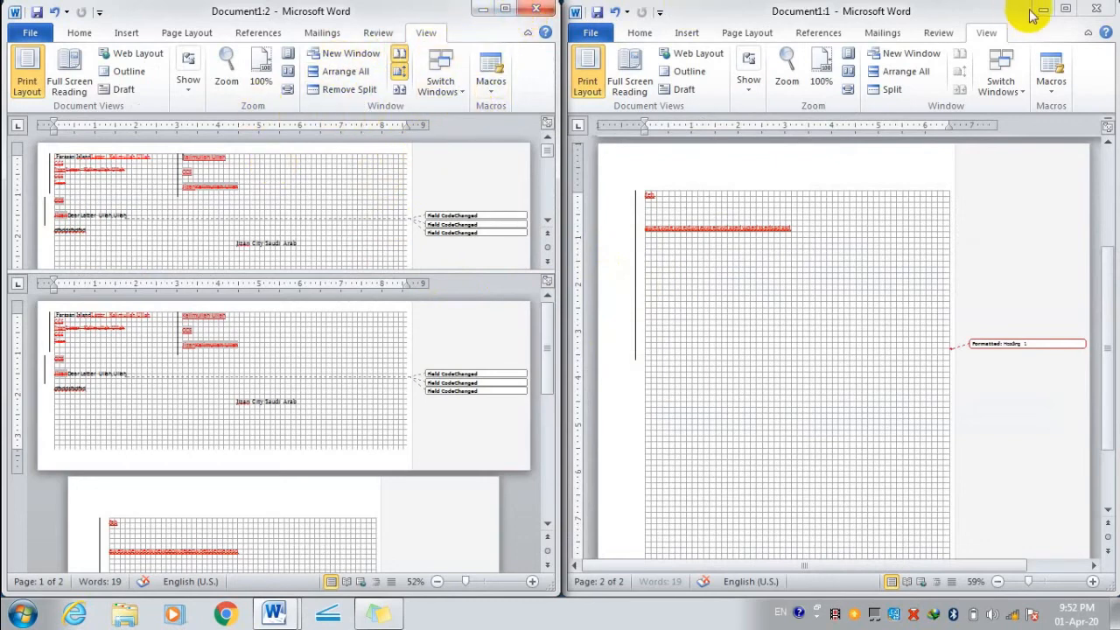
click(1098, 7)
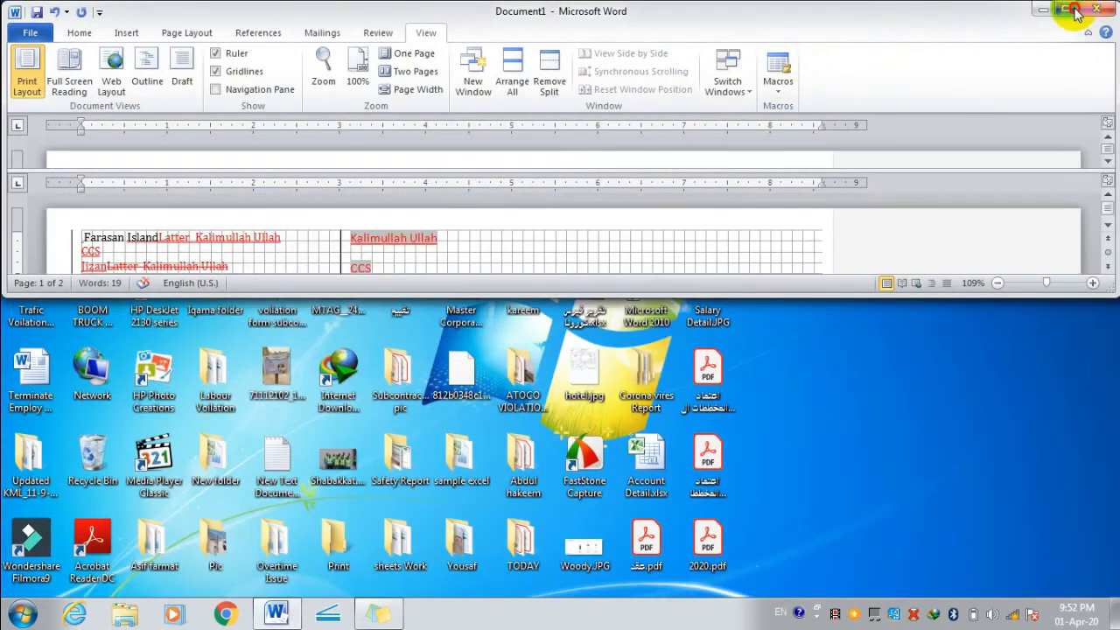
click(1066, 9)
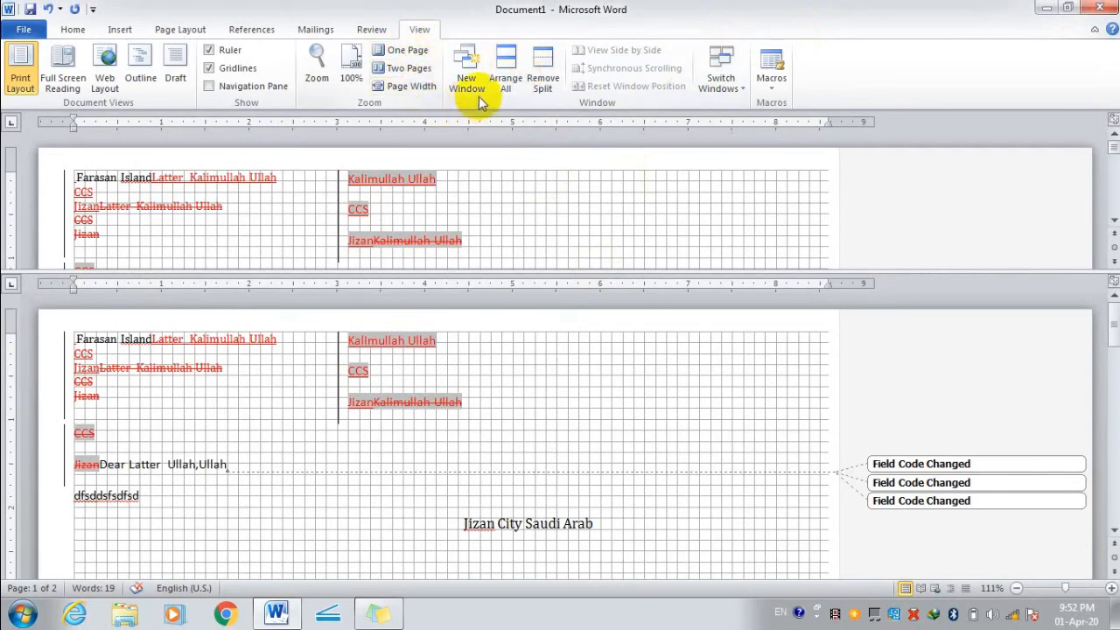
Remove the pane split, open a new window, and select the Jizan City text box.
click(548, 75)
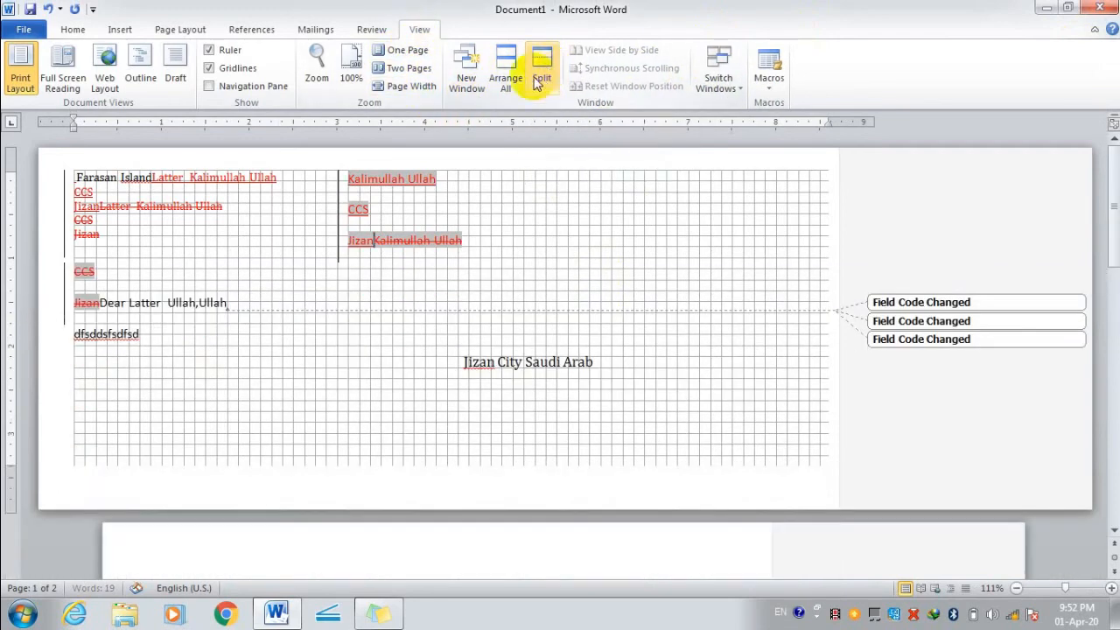
click(516, 77)
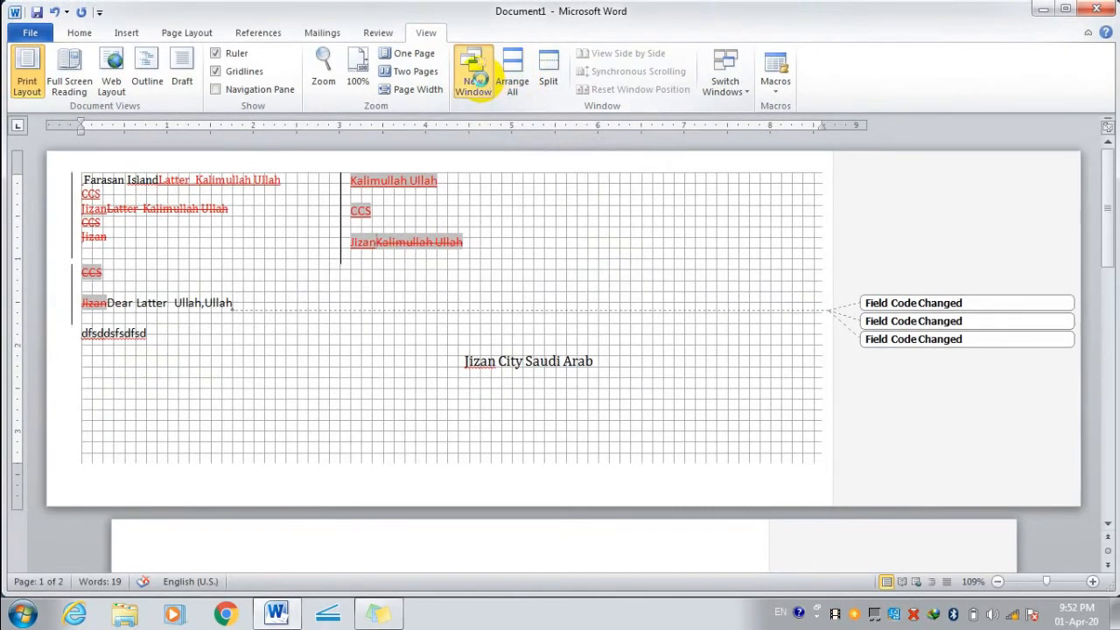
click(473, 77)
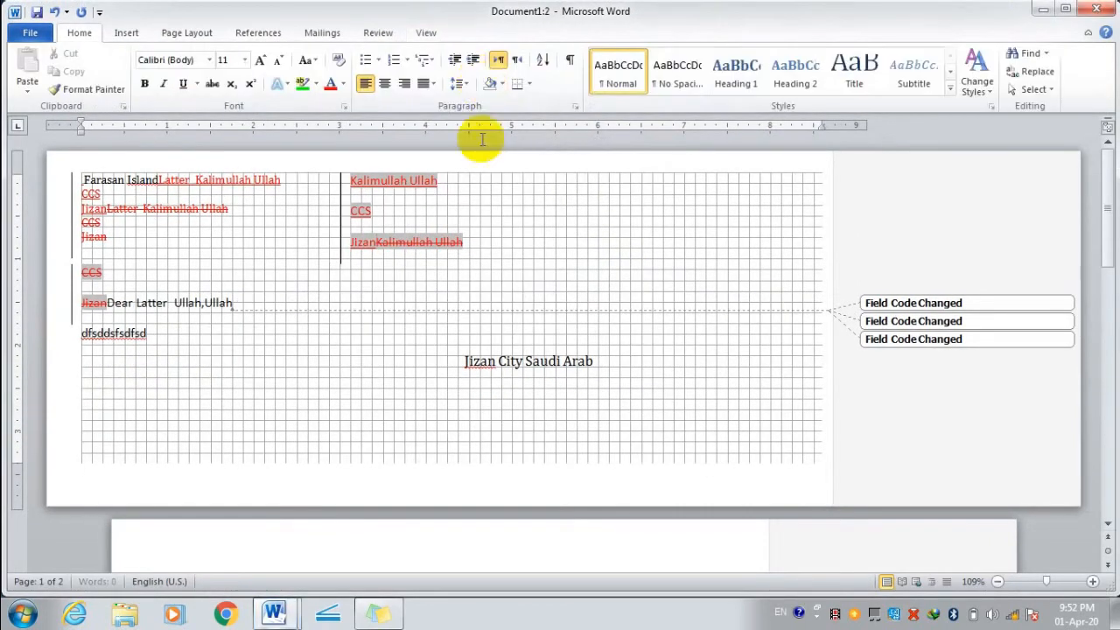
click(482, 318)
click(530, 399)
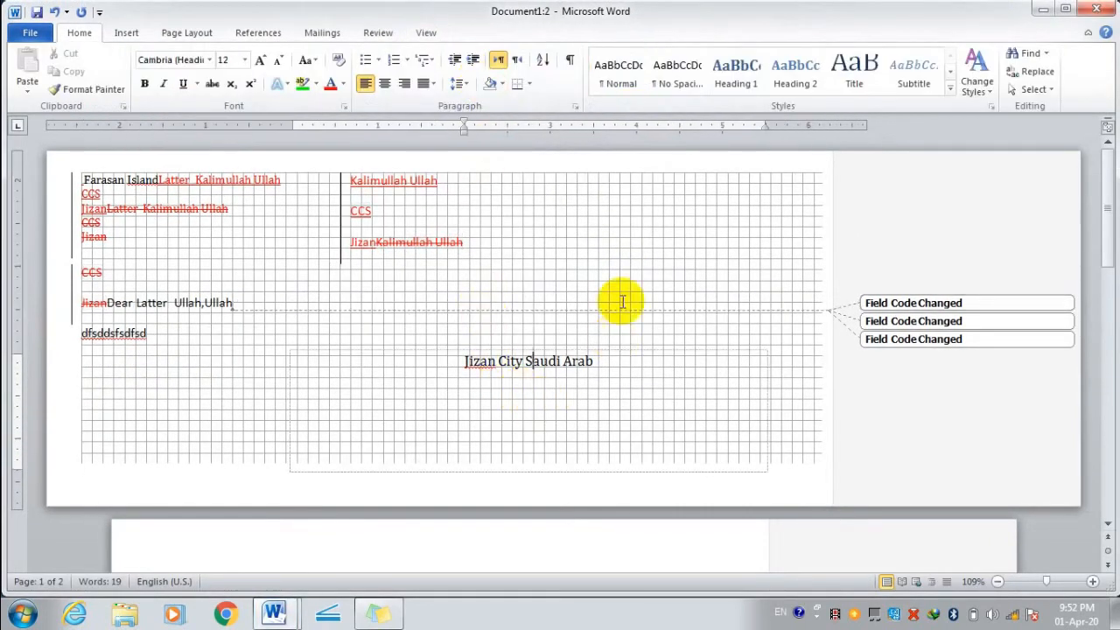
Hide the page gridlines and toggle the ruler off and back on.
click(426, 32)
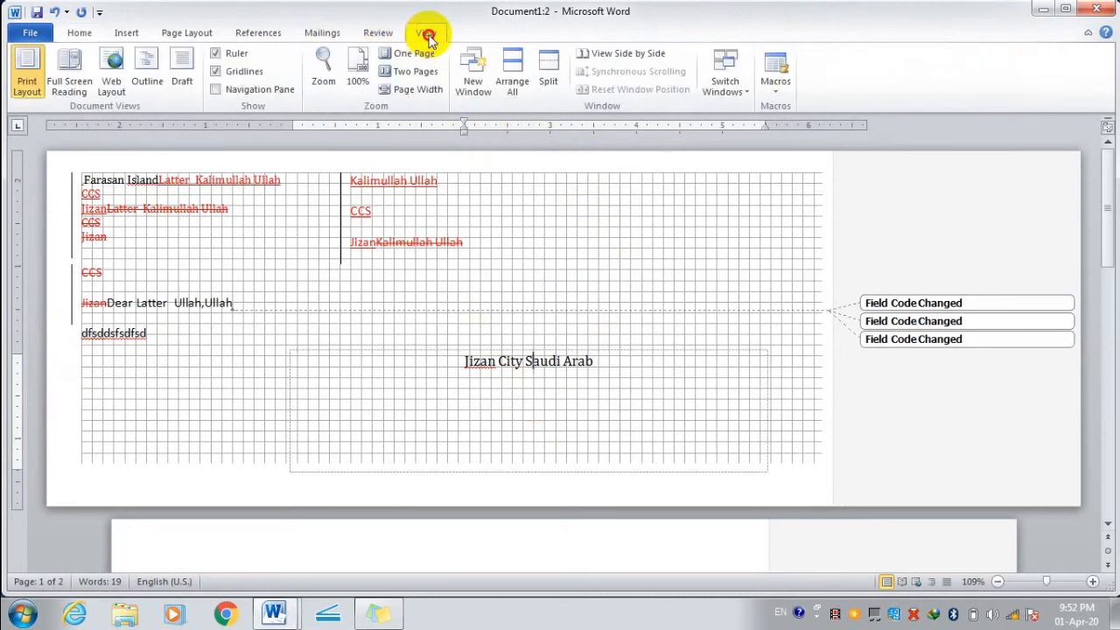
click(217, 72)
click(217, 53)
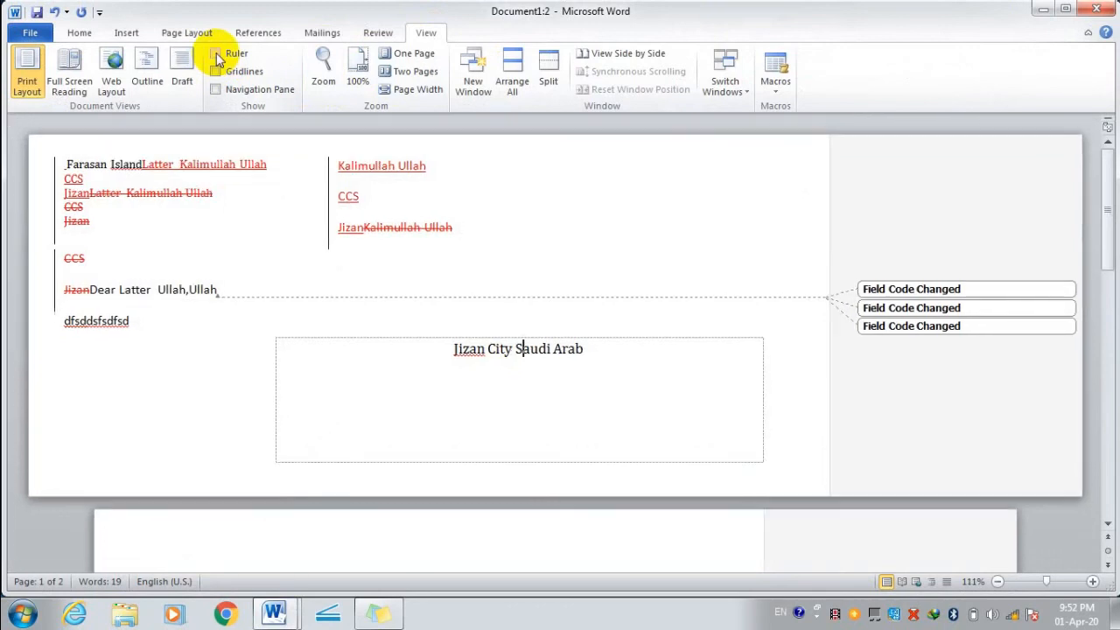
click(216, 53)
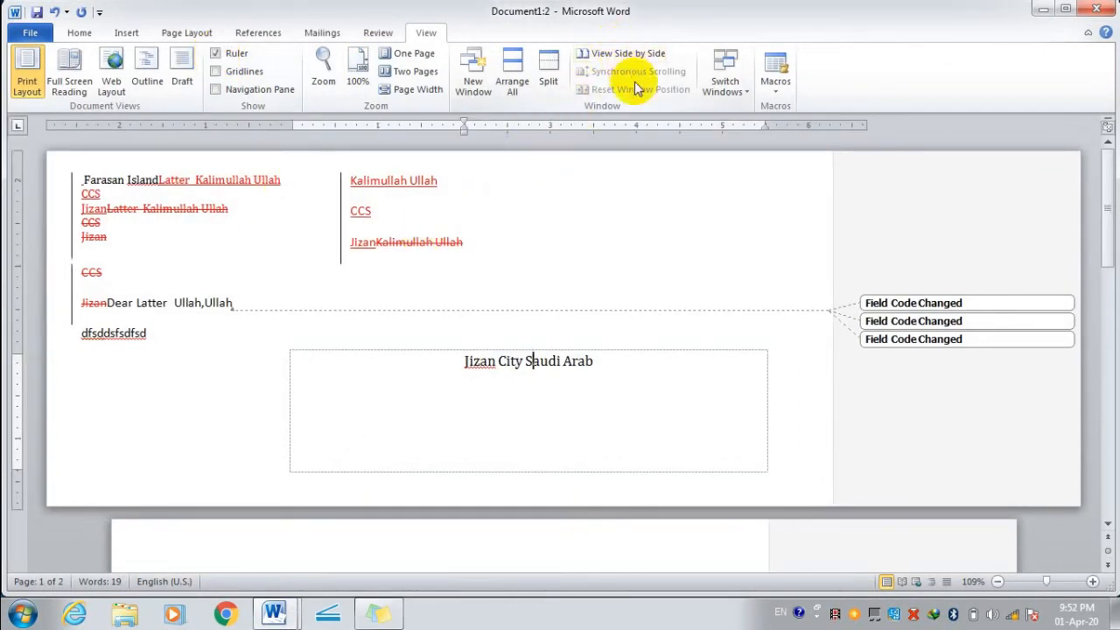
click(778, 91)
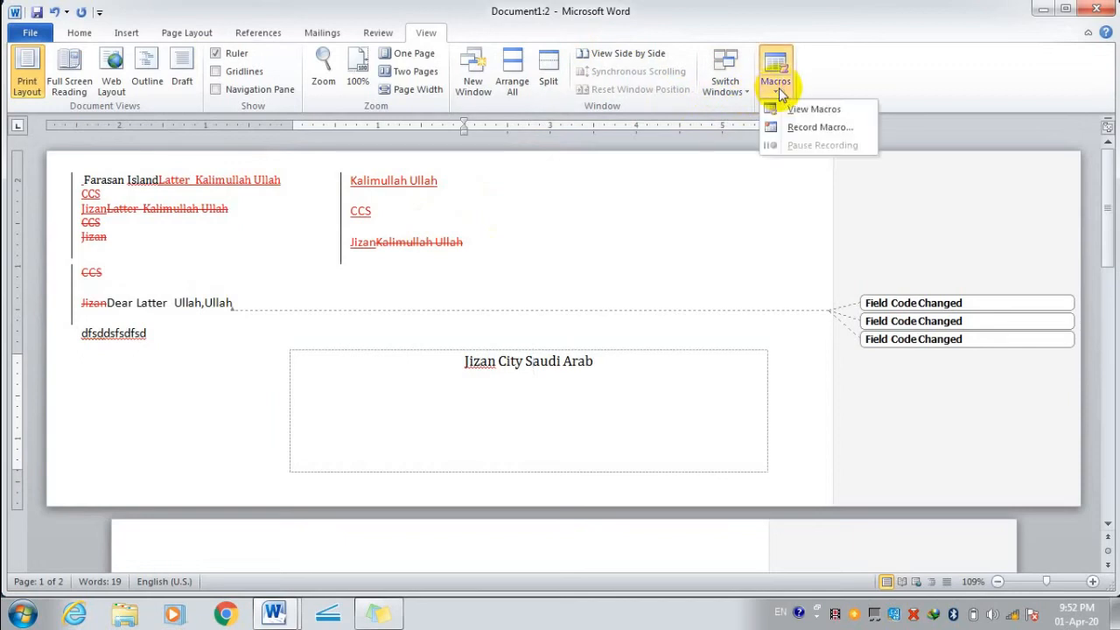
click(785, 108)
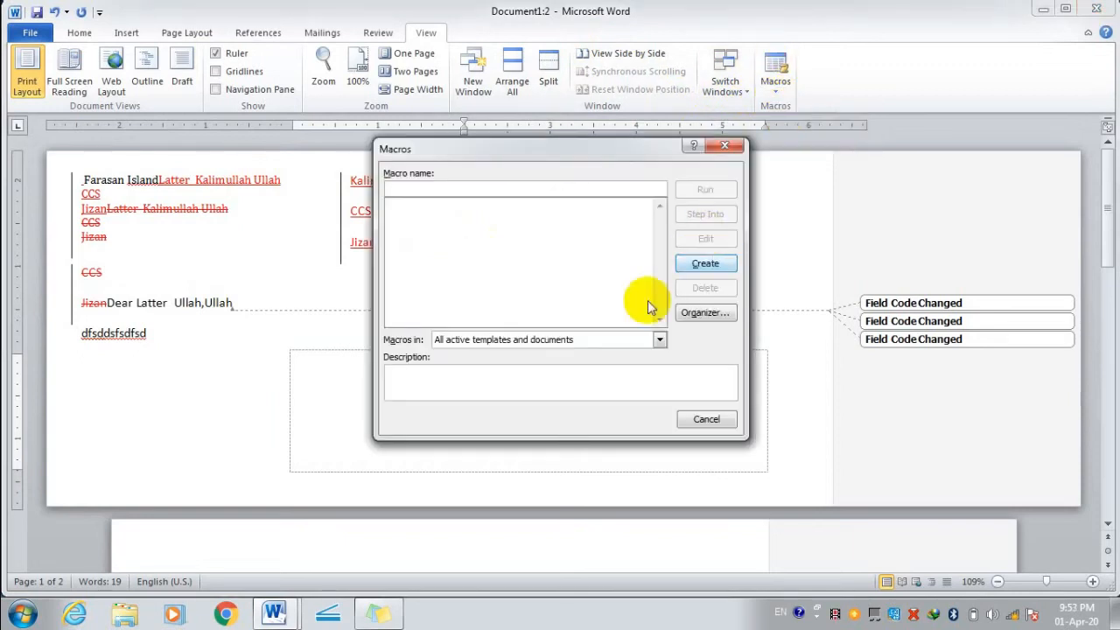
click(705, 420)
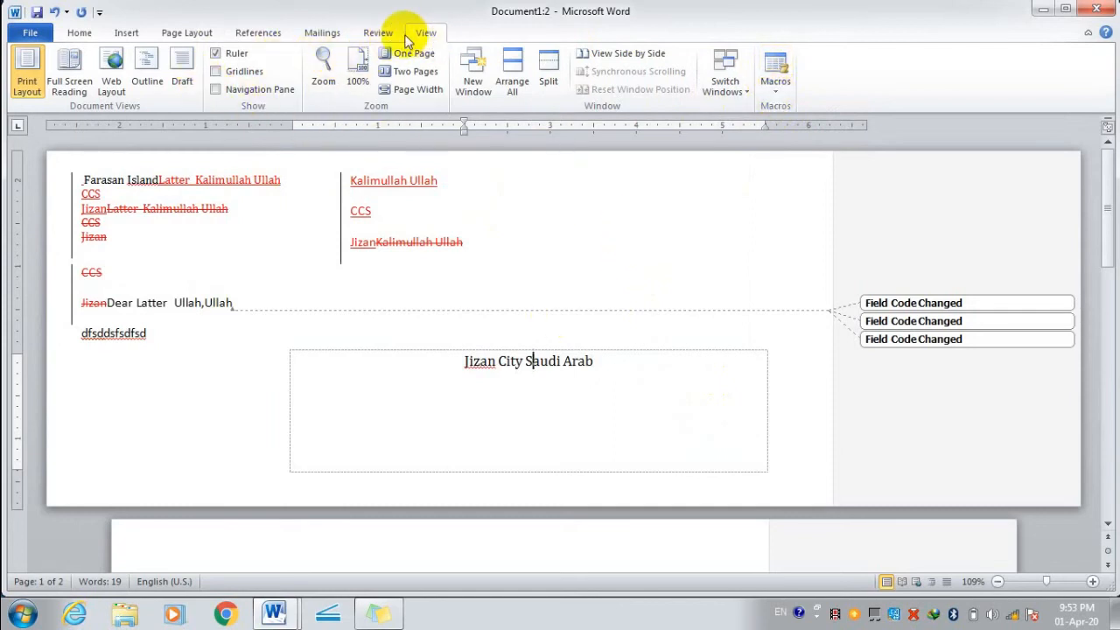
click(378, 32)
click(322, 33)
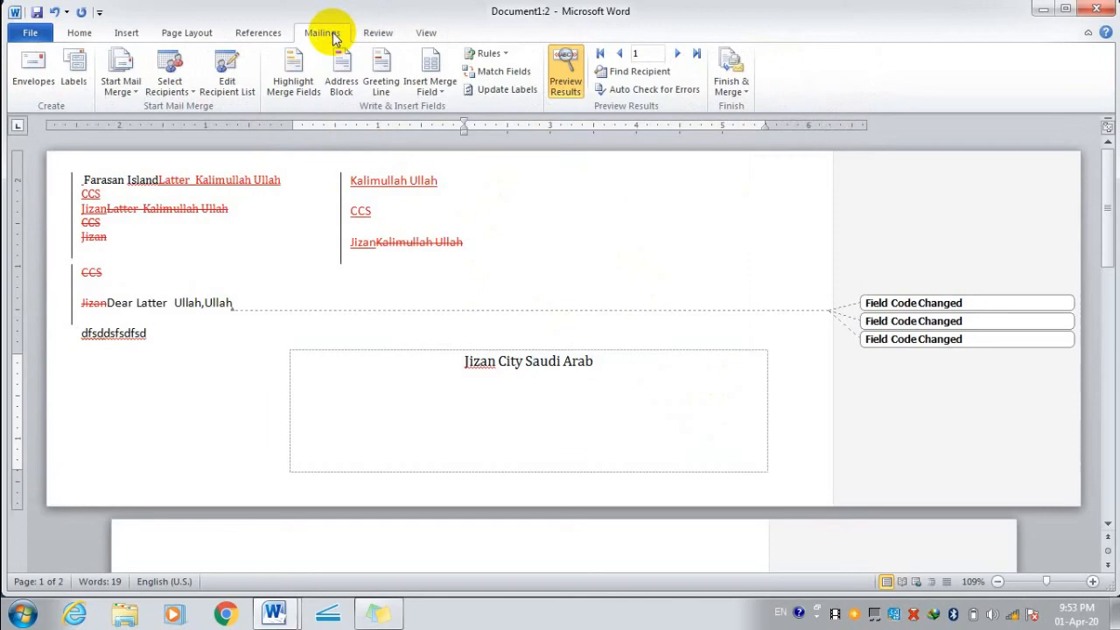
click(259, 32)
click(201, 33)
click(123, 32)
click(77, 31)
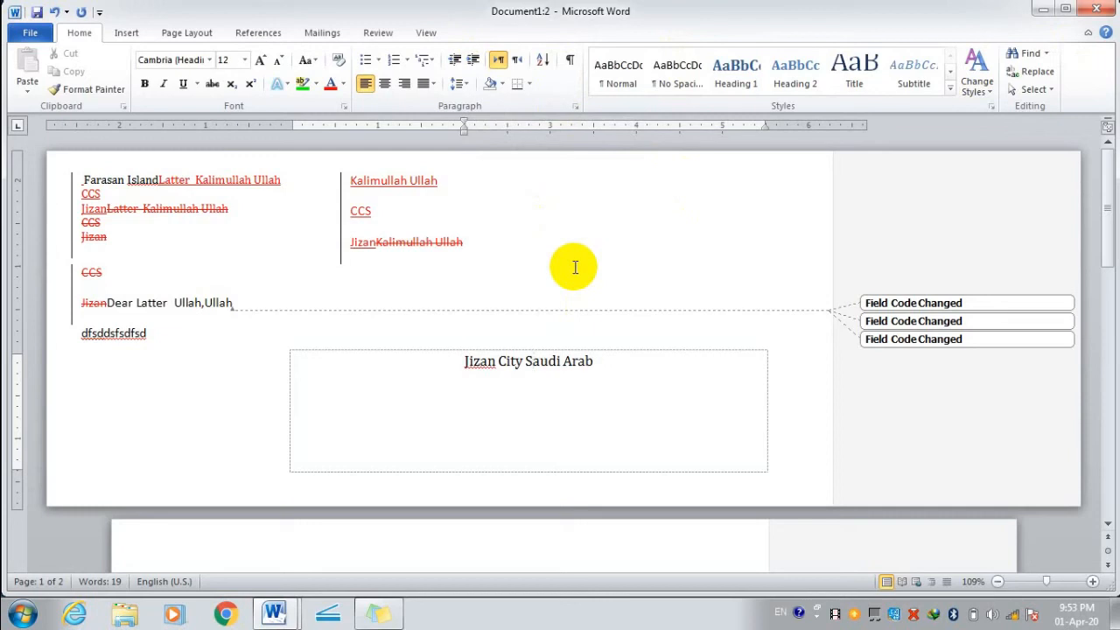
Close both windows without saving the letter and relaunch Word with a blank document.
scroll(488, 253, down, 1)
click(1104, 7)
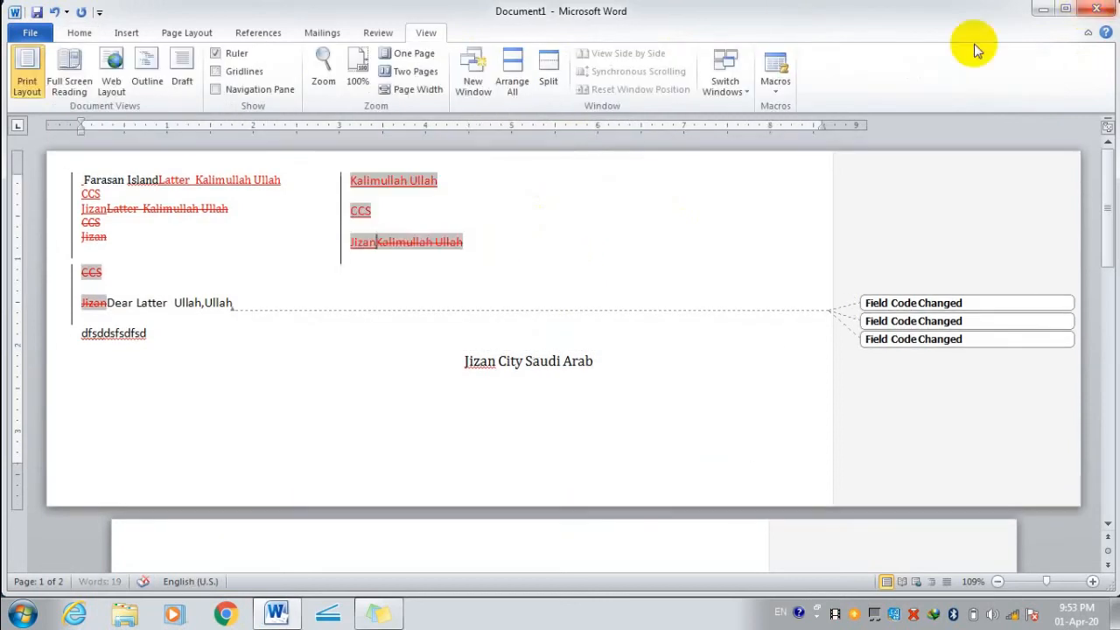
click(1096, 7)
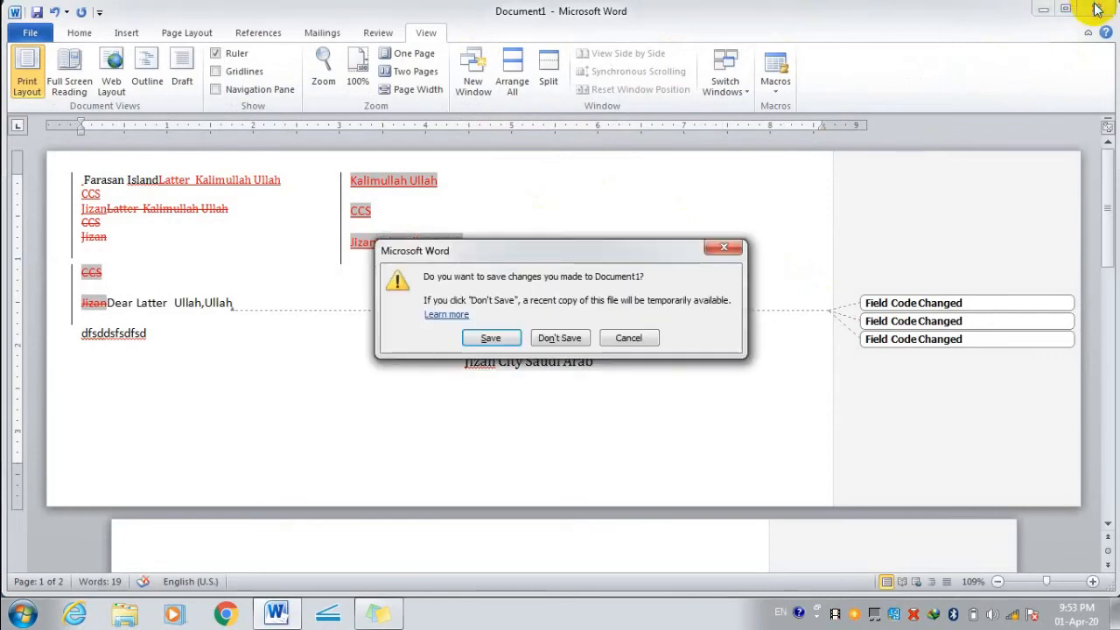
click(560, 336)
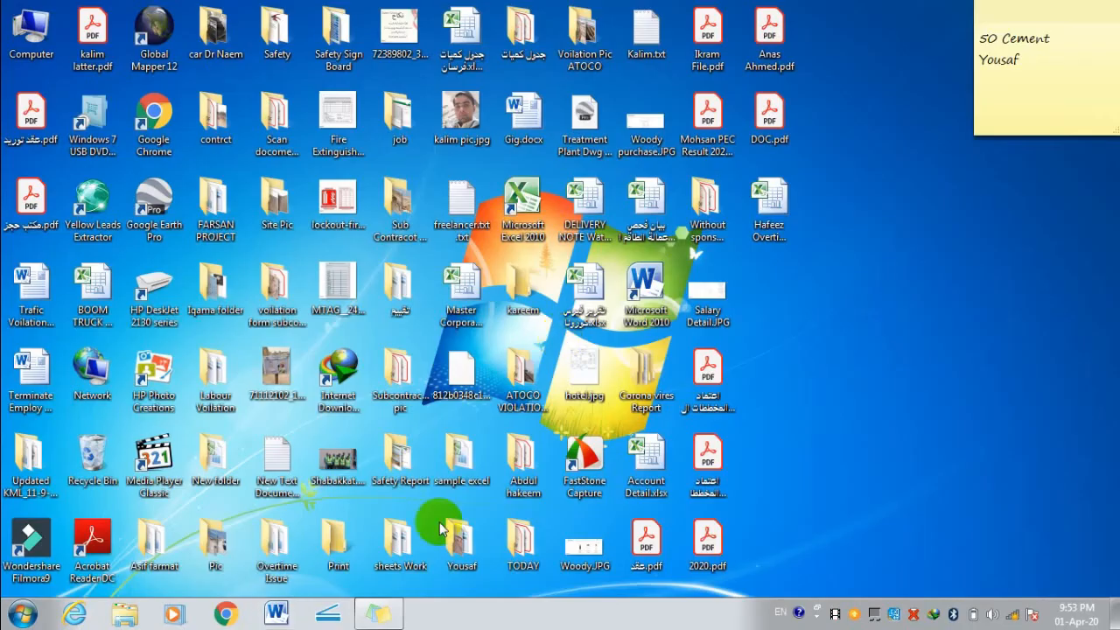
click(277, 614)
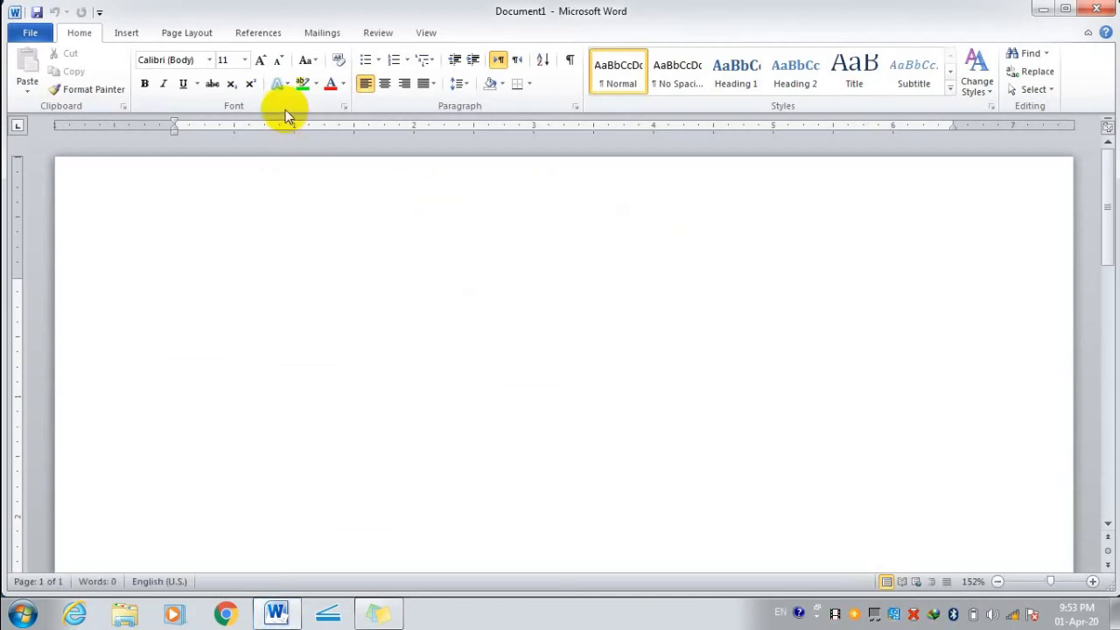
click(187, 32)
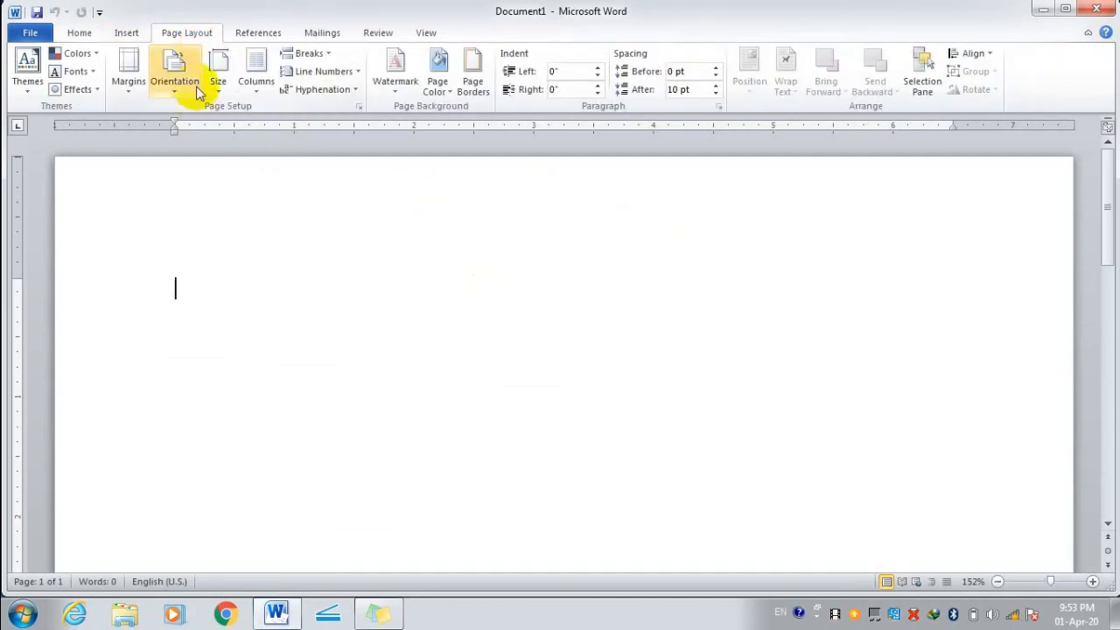
click(180, 86)
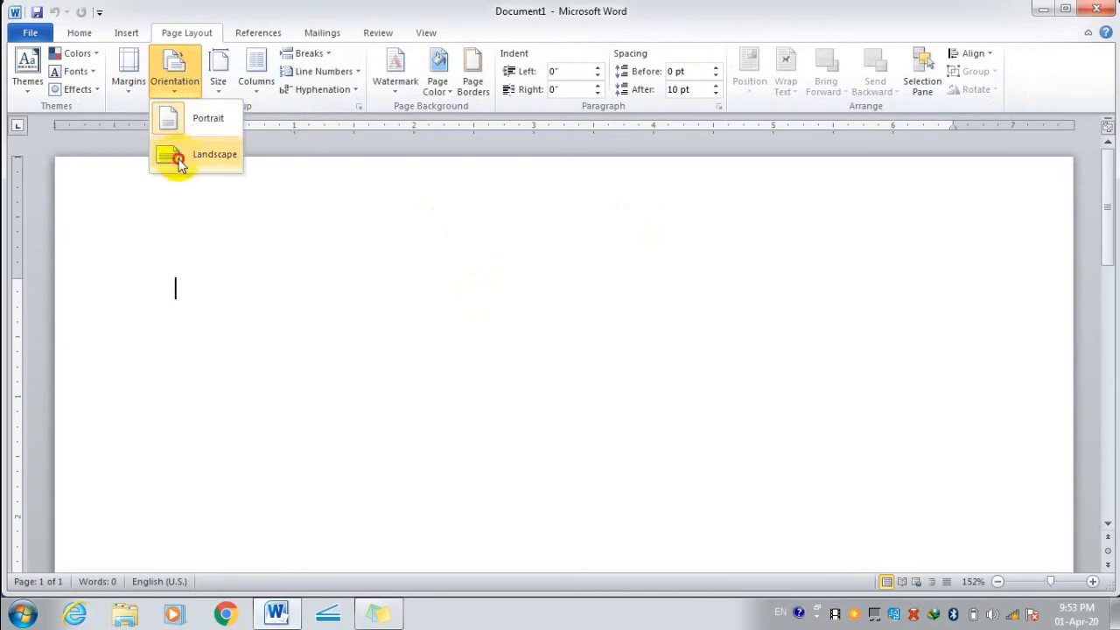
click(179, 124)
click(178, 98)
click(177, 120)
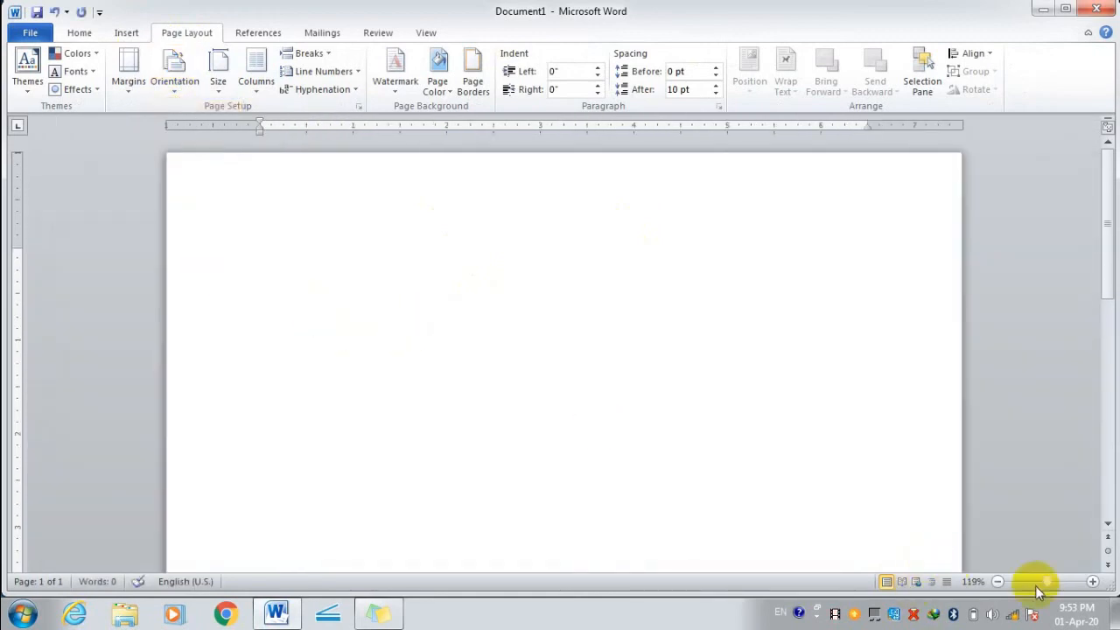
click(998, 582)
Zoom the page out to 90% and scroll down the page.
click(999, 582)
click(998, 582)
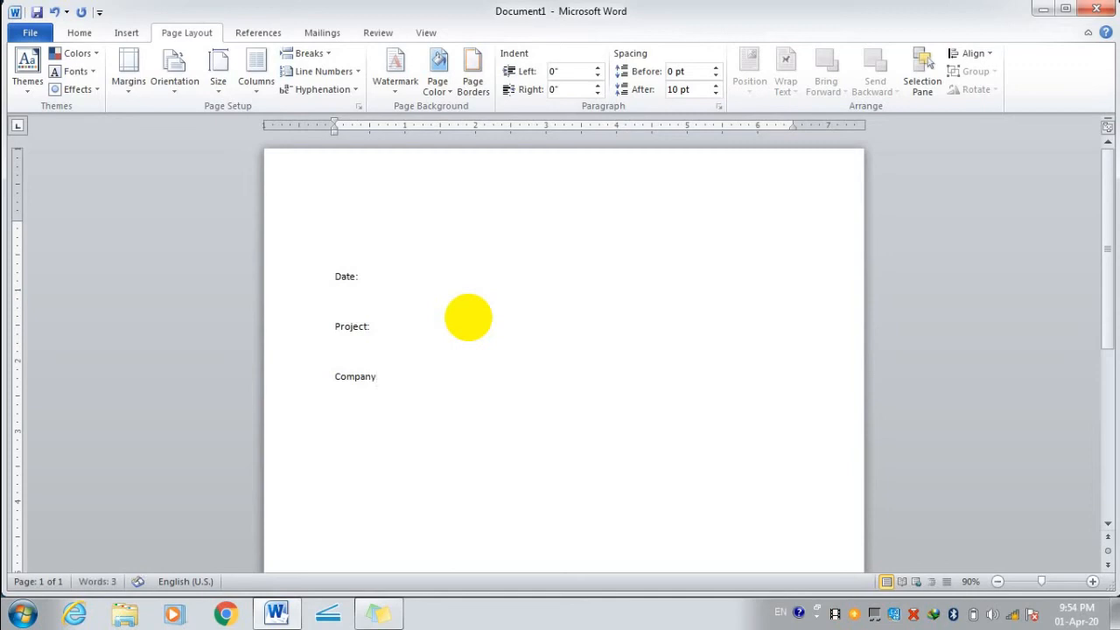
scroll(476, 298, down, 3)
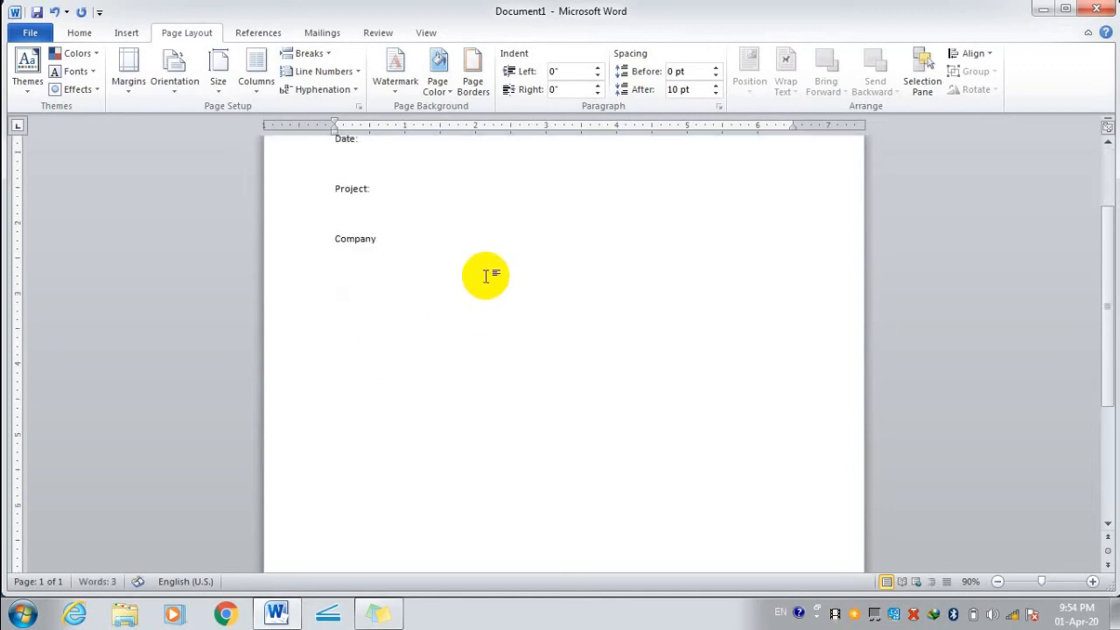
Insert a 5-column, 2-row table on the line below Company.
click(488, 273)
click(127, 35)
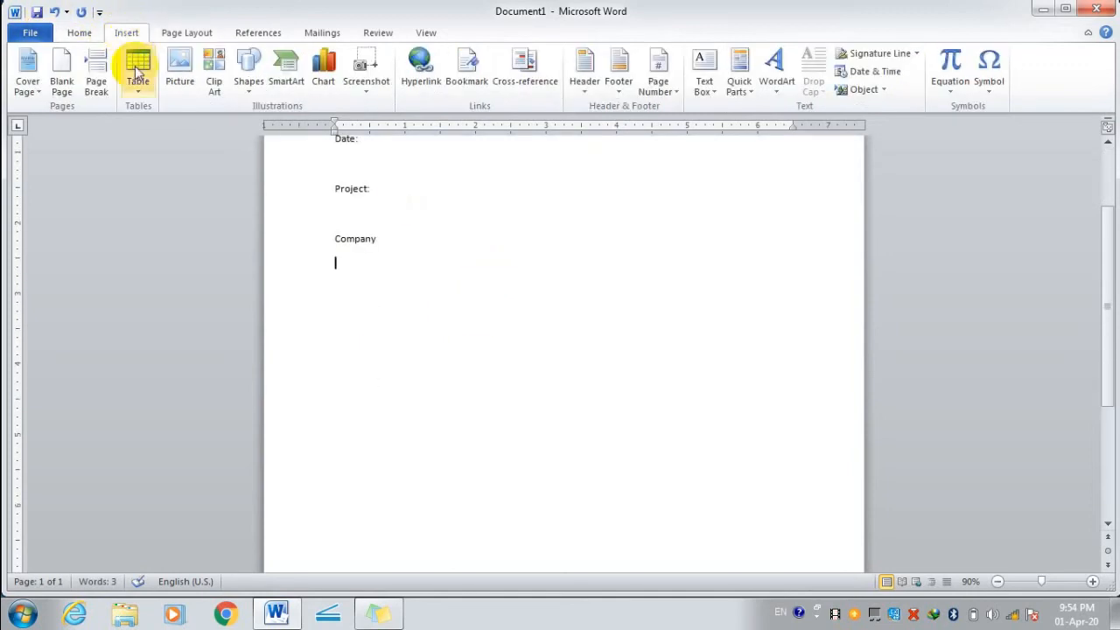
click(138, 68)
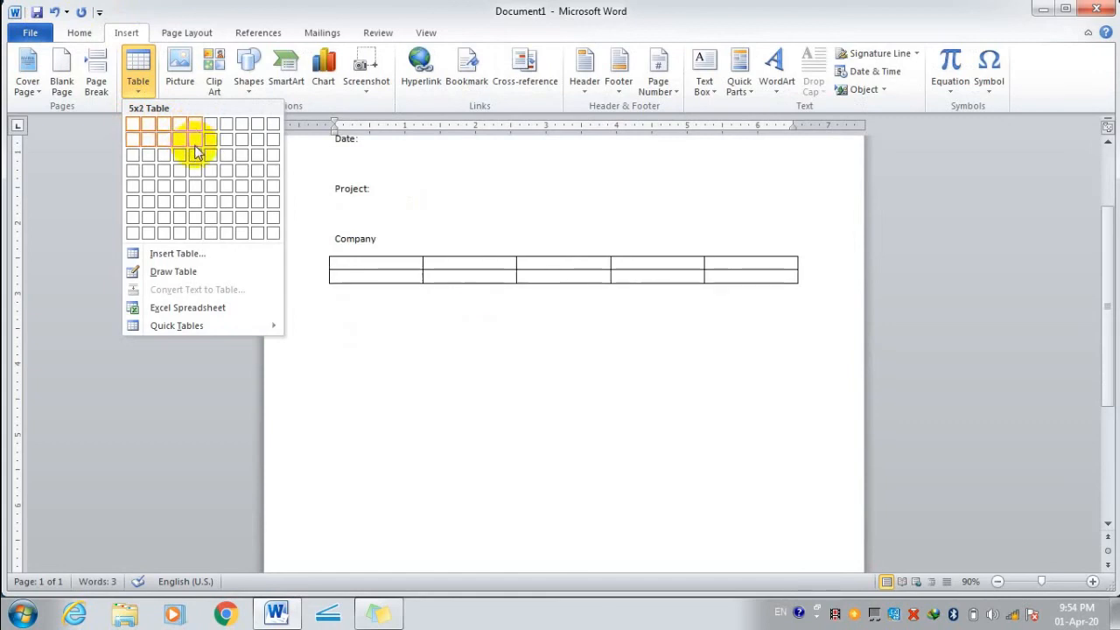
click(196, 150)
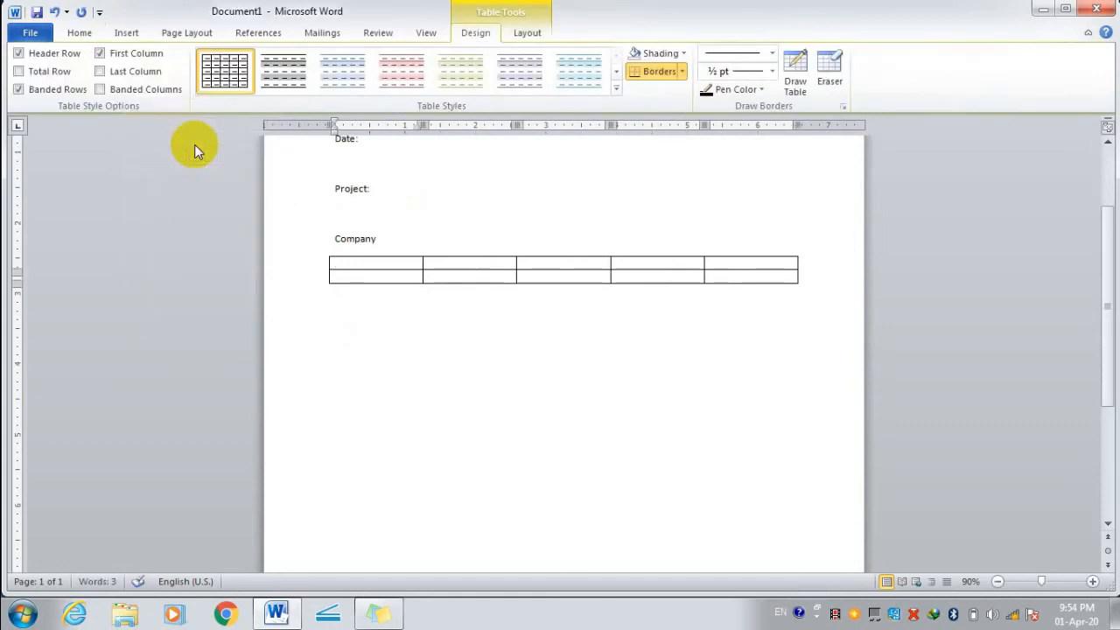
click(418, 301)
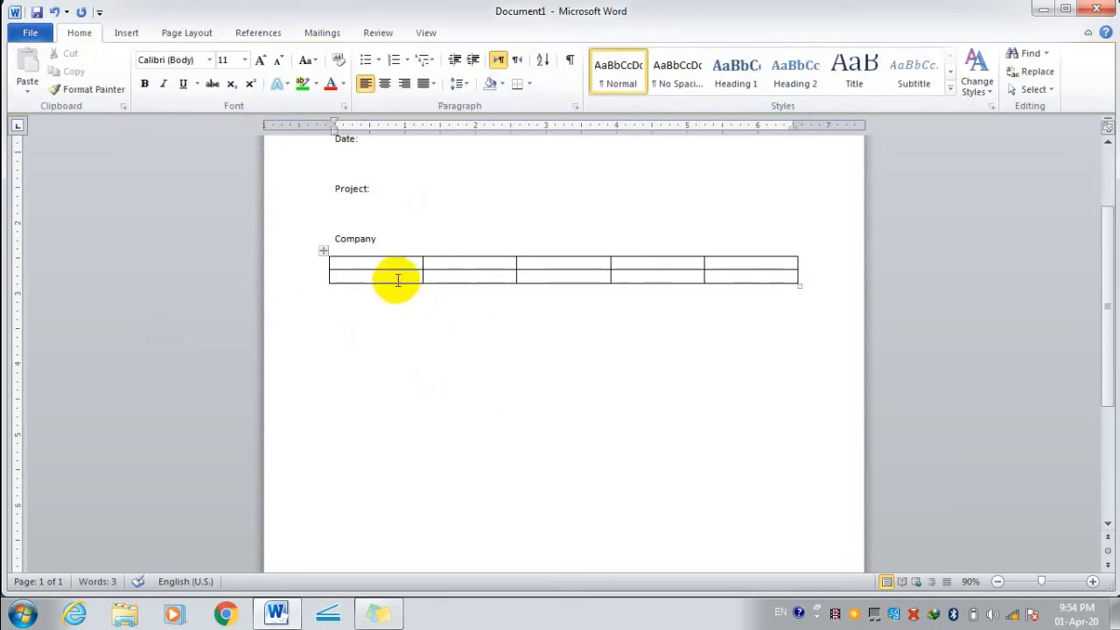
Stretch the table's second row taller by adding three blank lines in its last cell.
click(397, 280)
click(720, 278)
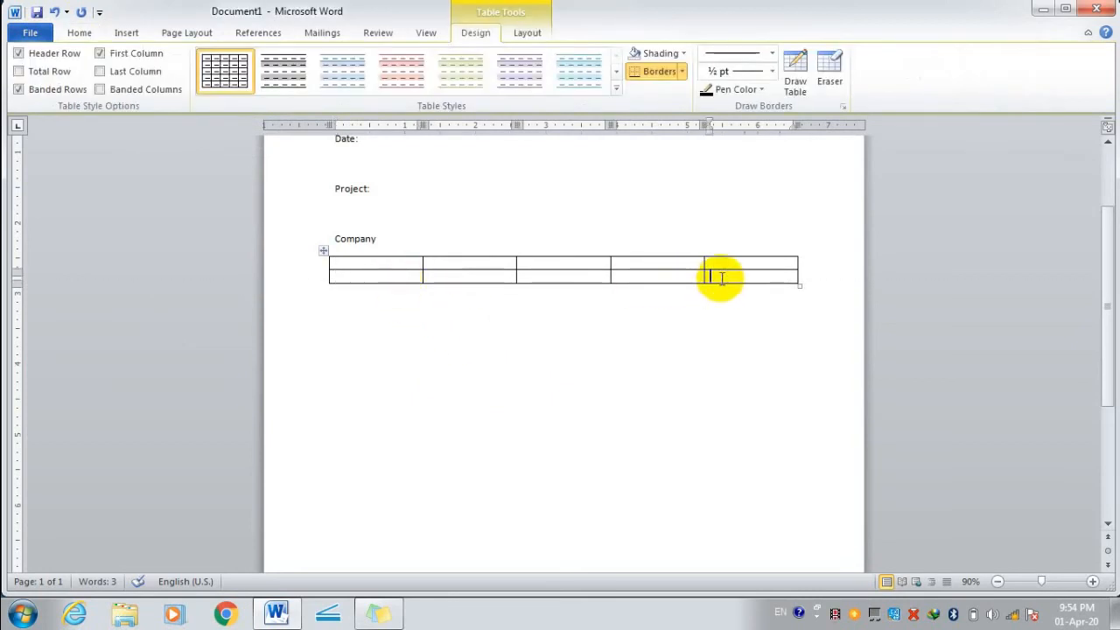
key(Return)
key(Return)
key(Return)
key(Return)
key(Return)
key(Return)
key(Return)
key(Return)
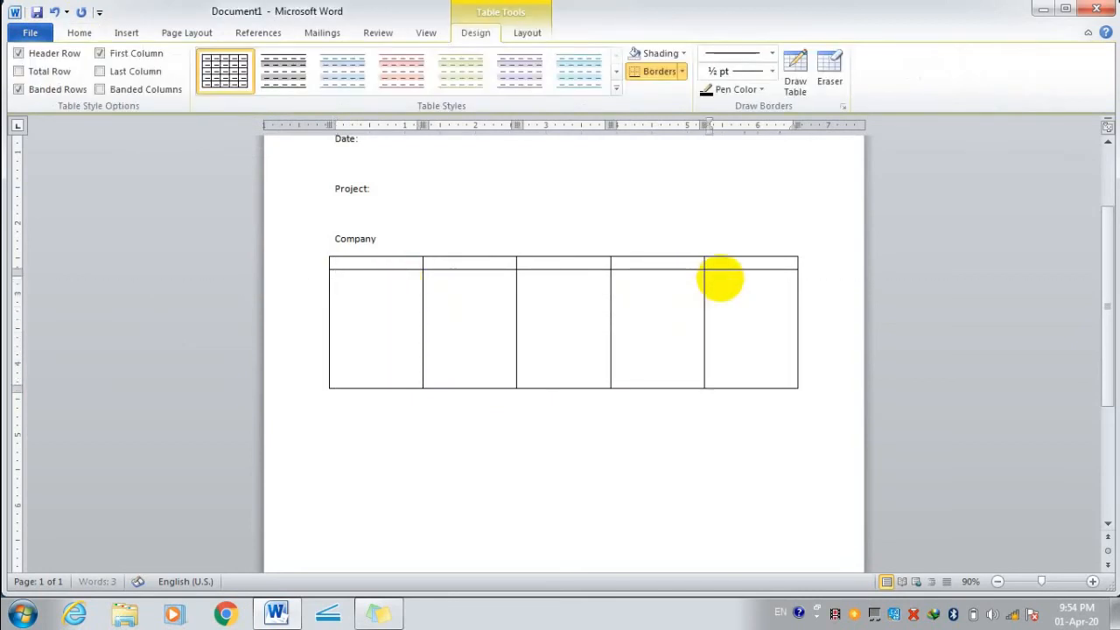
key(Return)
key(Return)
key(Return)
key(Return)
key(Return)
key(Return)
key(Return)
key(Return)
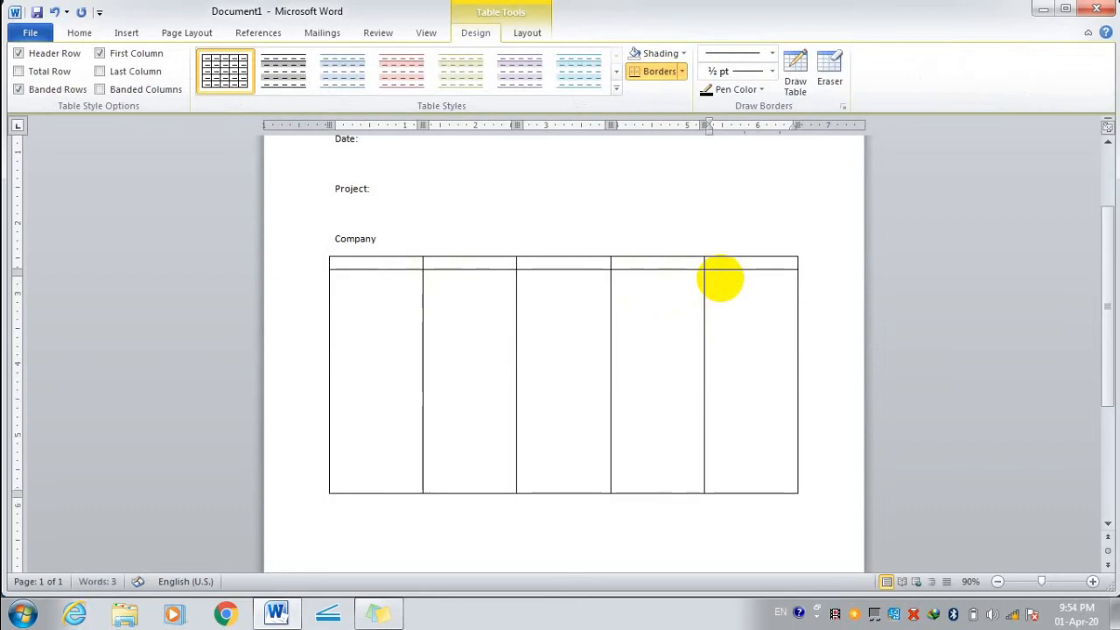
key(Return)
Type the header cells Name, Company, Material, Price Qty and Total Price.
click(384, 263)
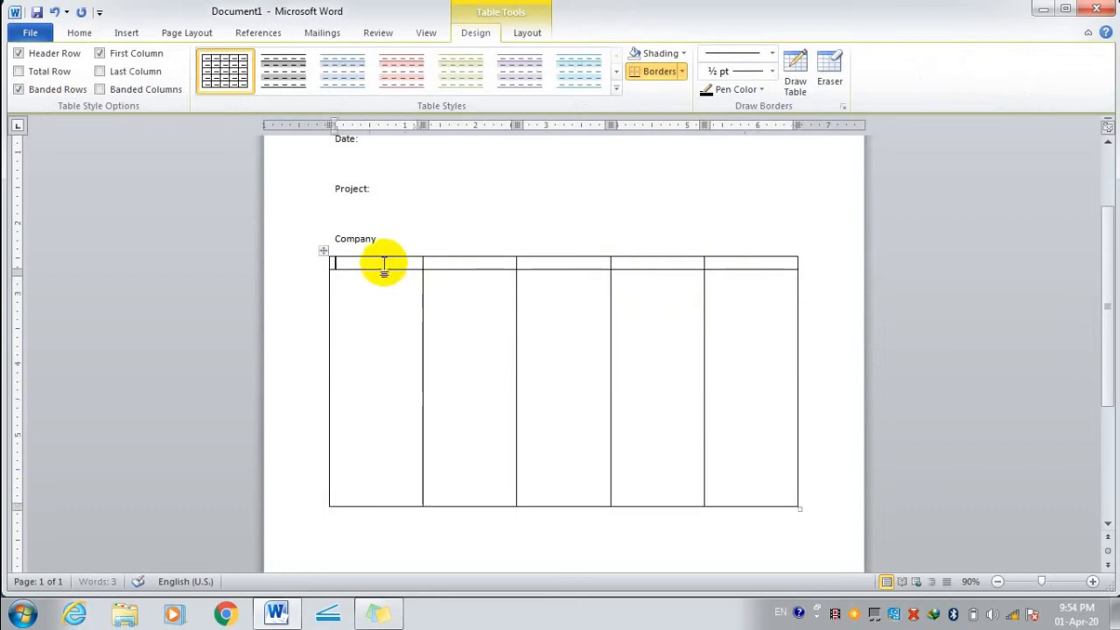
text(Name)
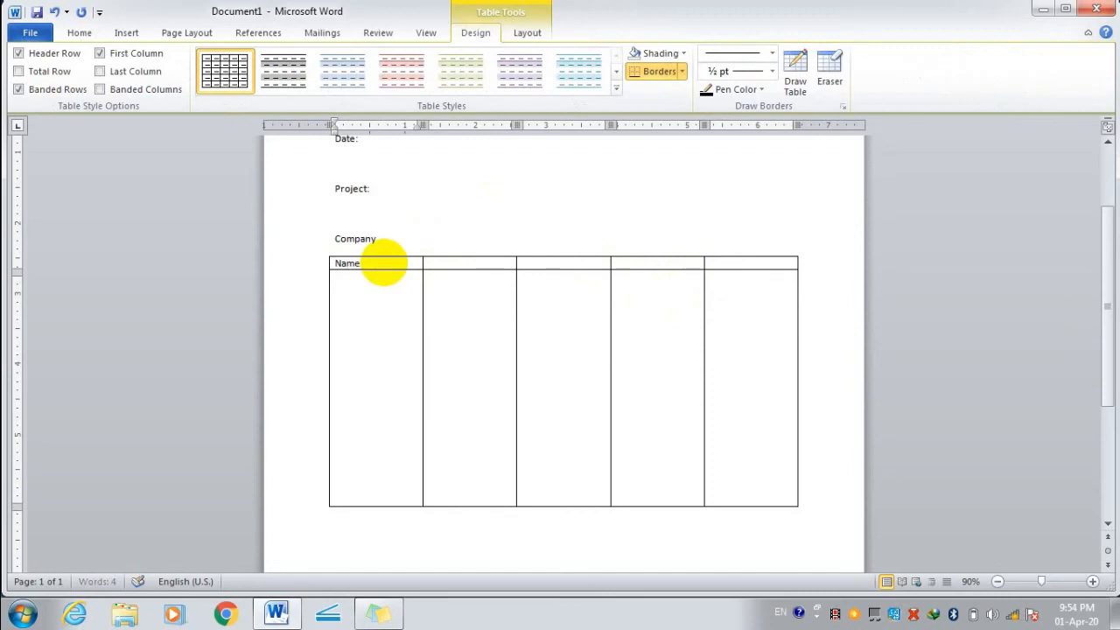
click(454, 268)
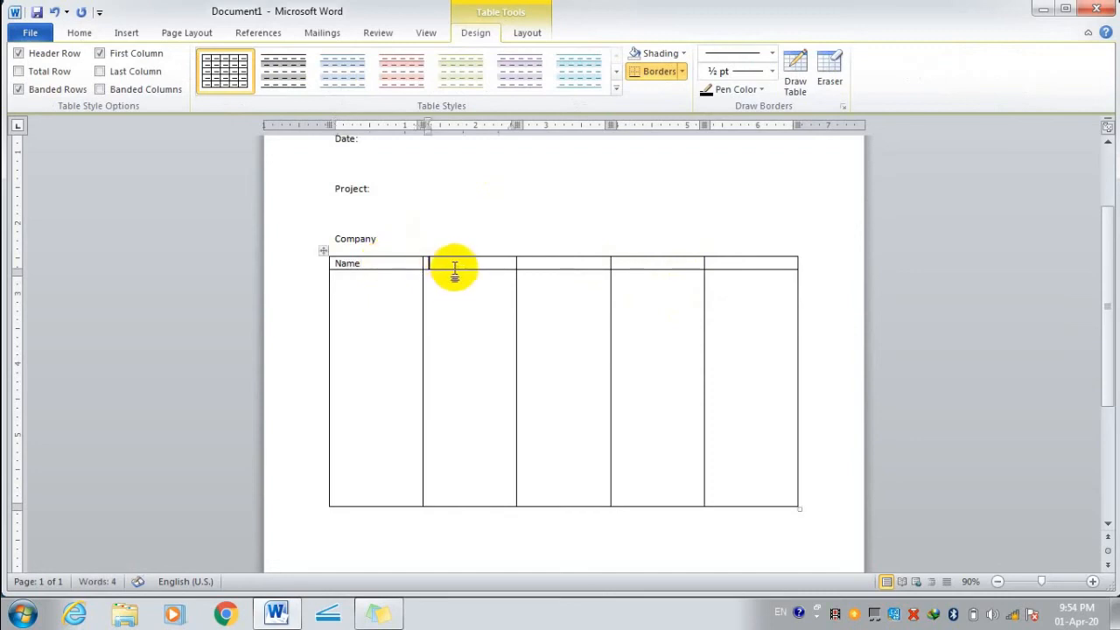
text(Co)
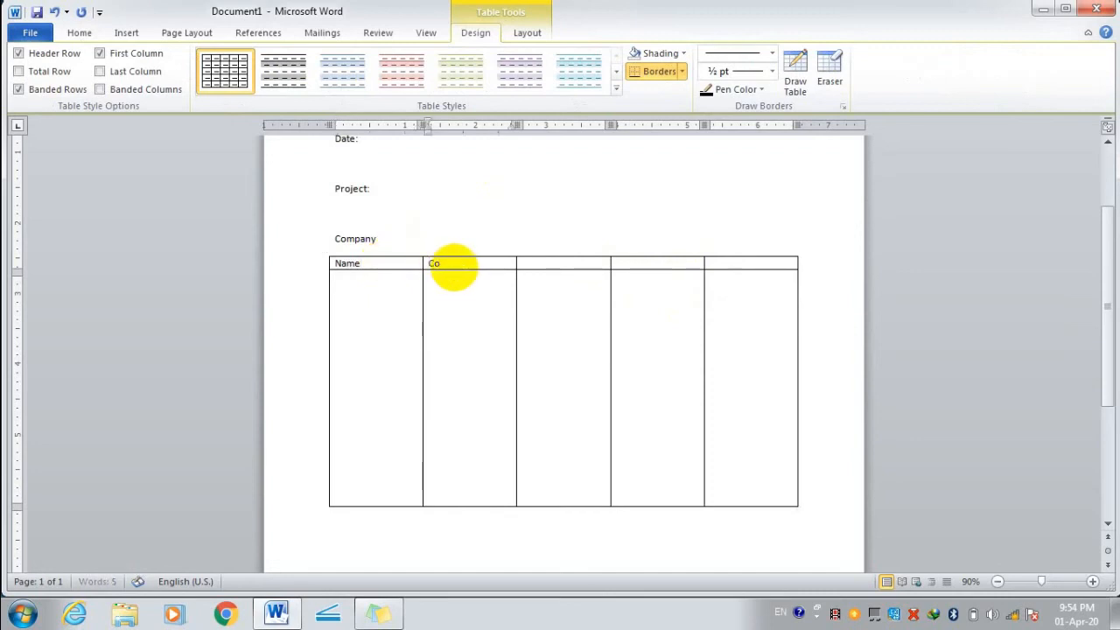
text(mpany)
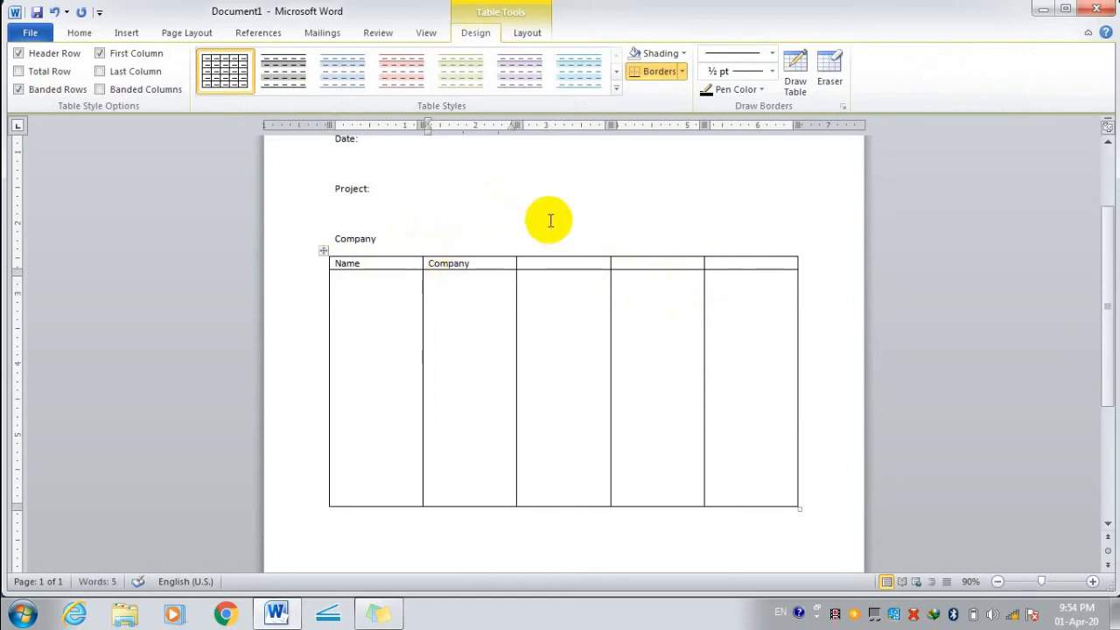
click(560, 262)
text(Ma)
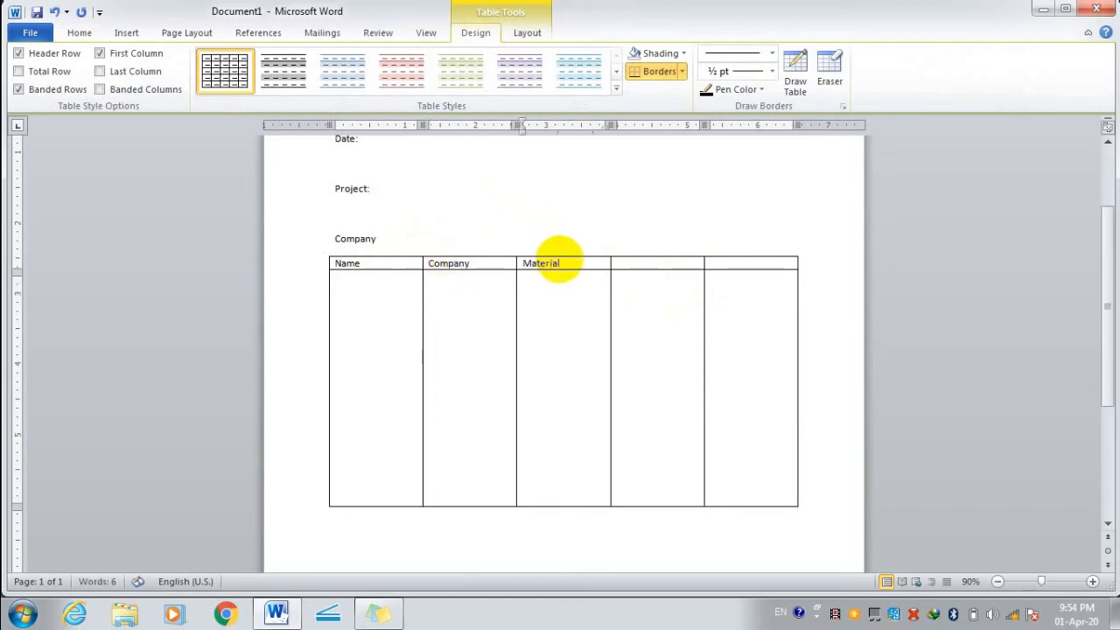
text(terial)
click(644, 264)
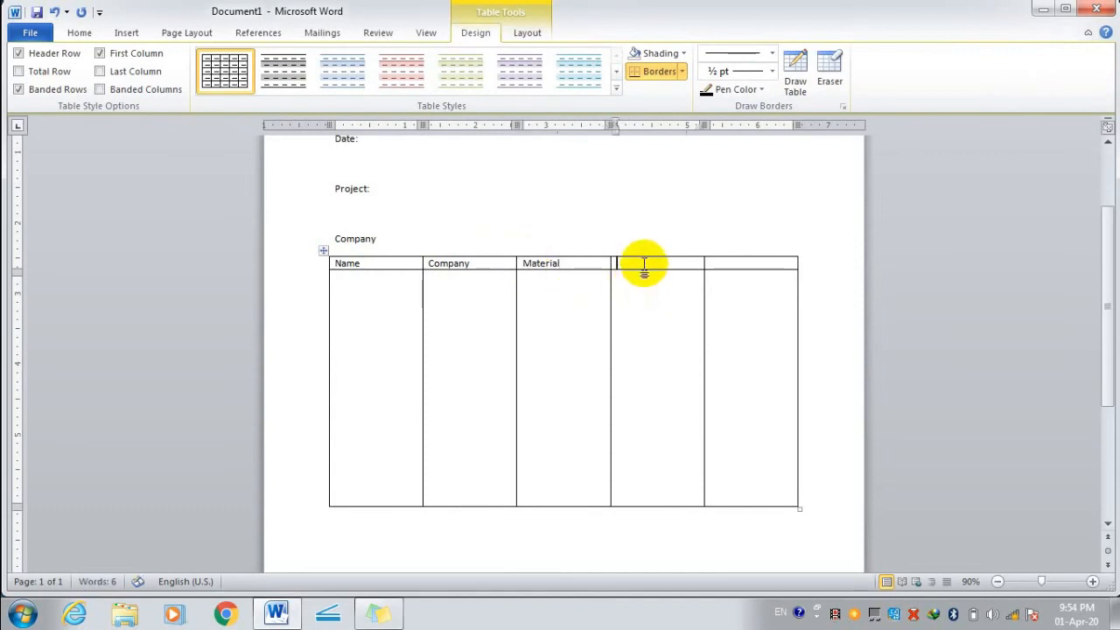
text(Price)
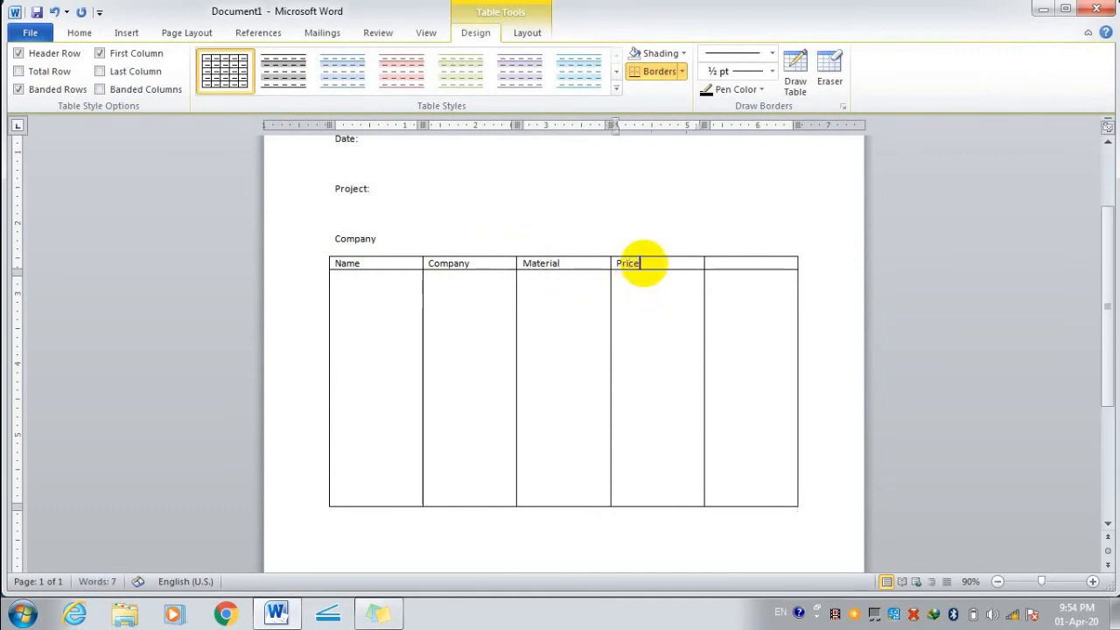
text( Qty)
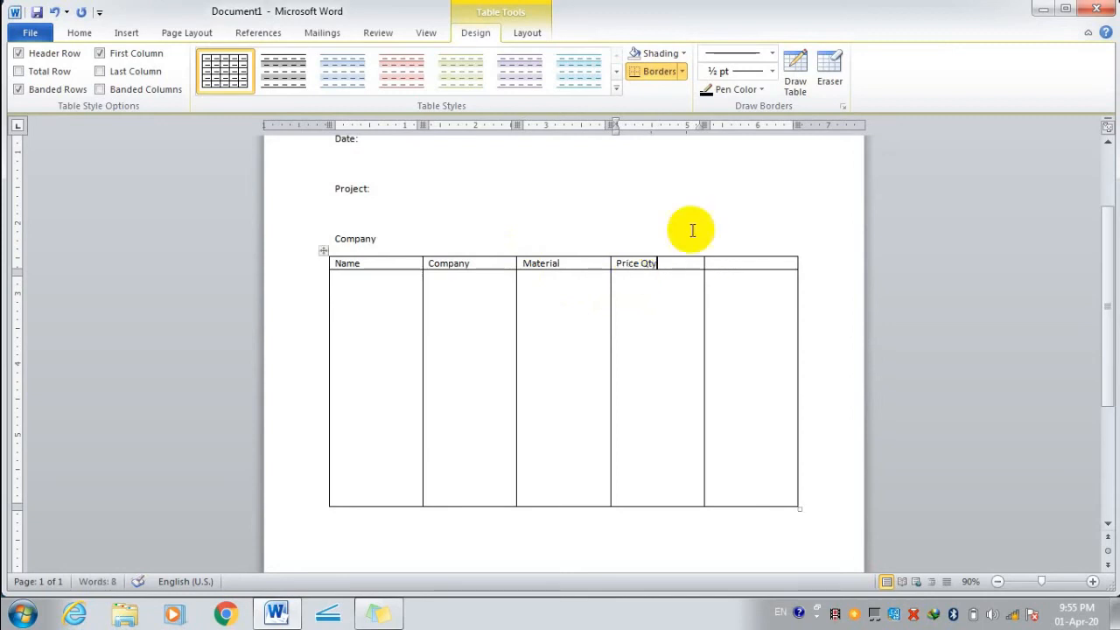
click(761, 267)
text(T)
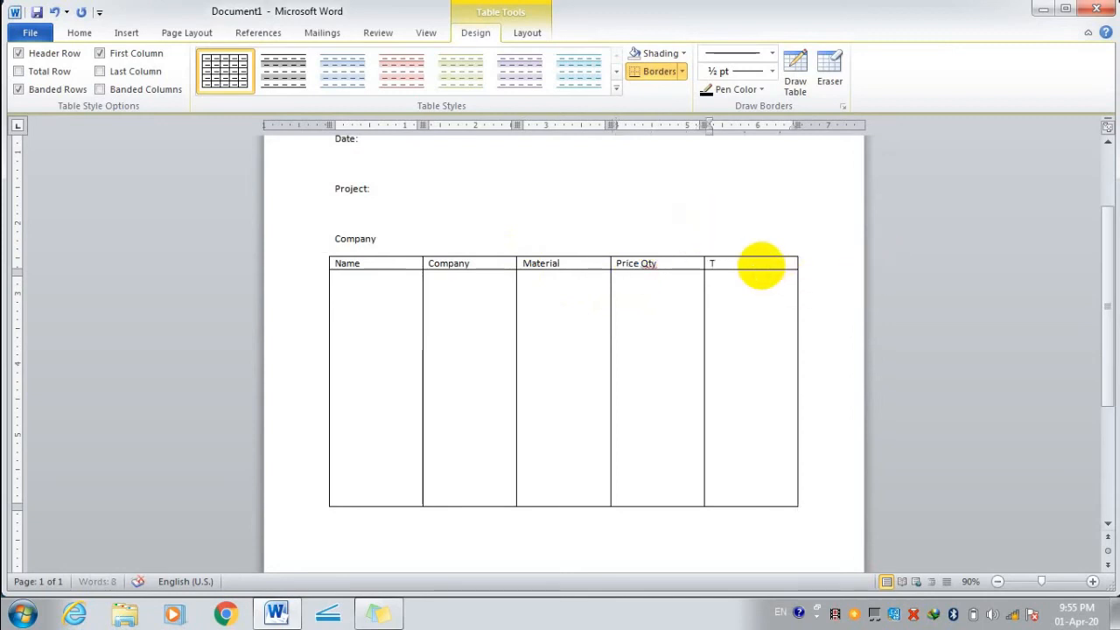
text(otal )
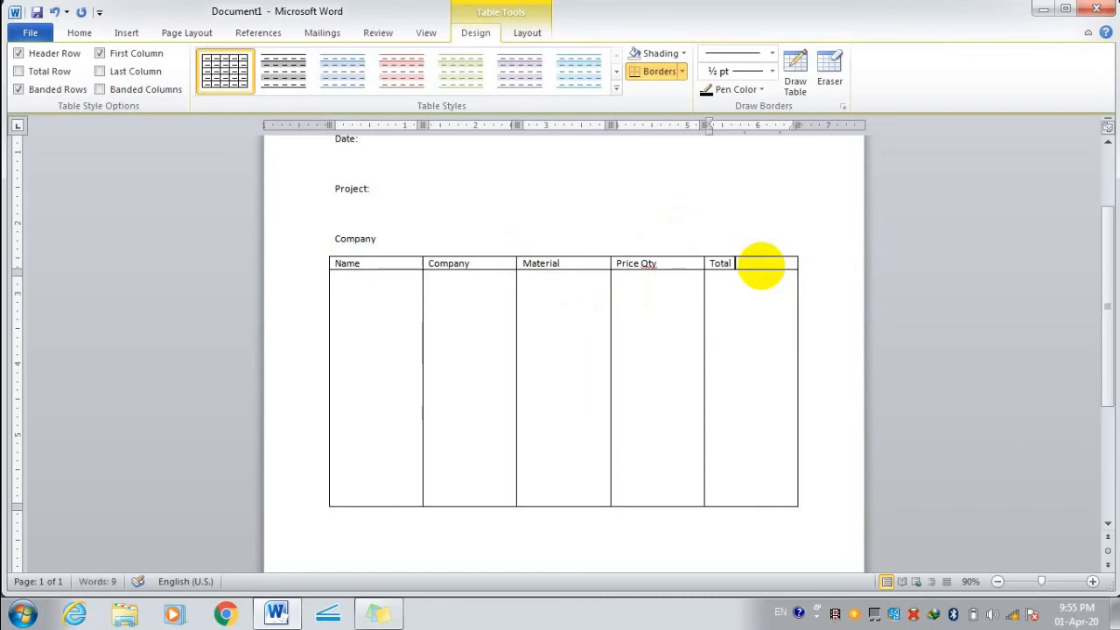
text(Price)
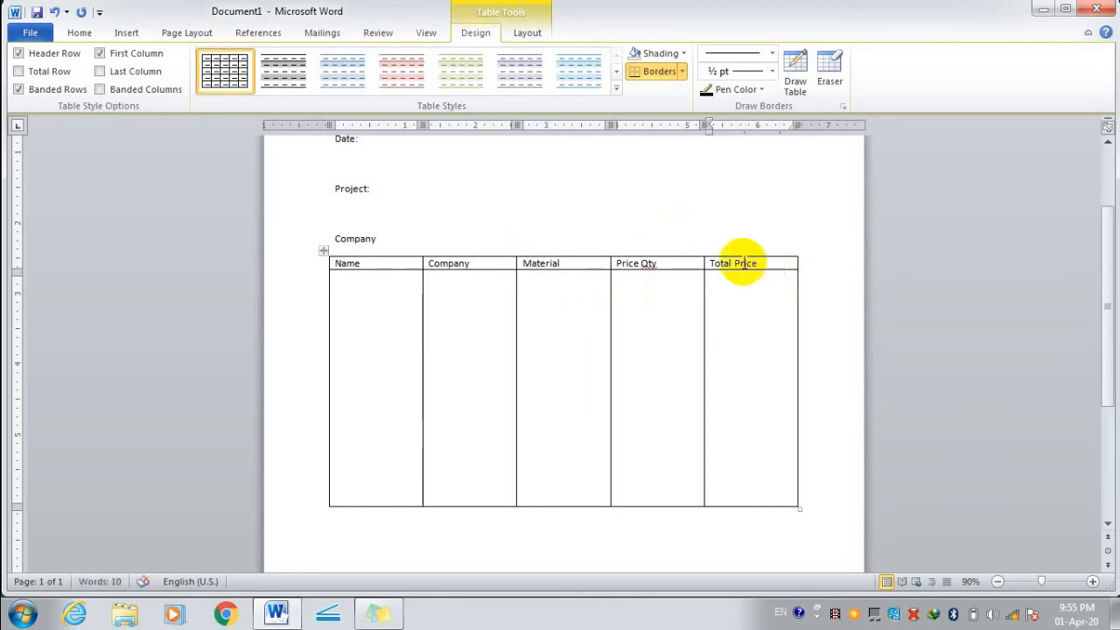
Fill the first data row with a person's name, ccs, Safety Material and 200.
click(355, 289)
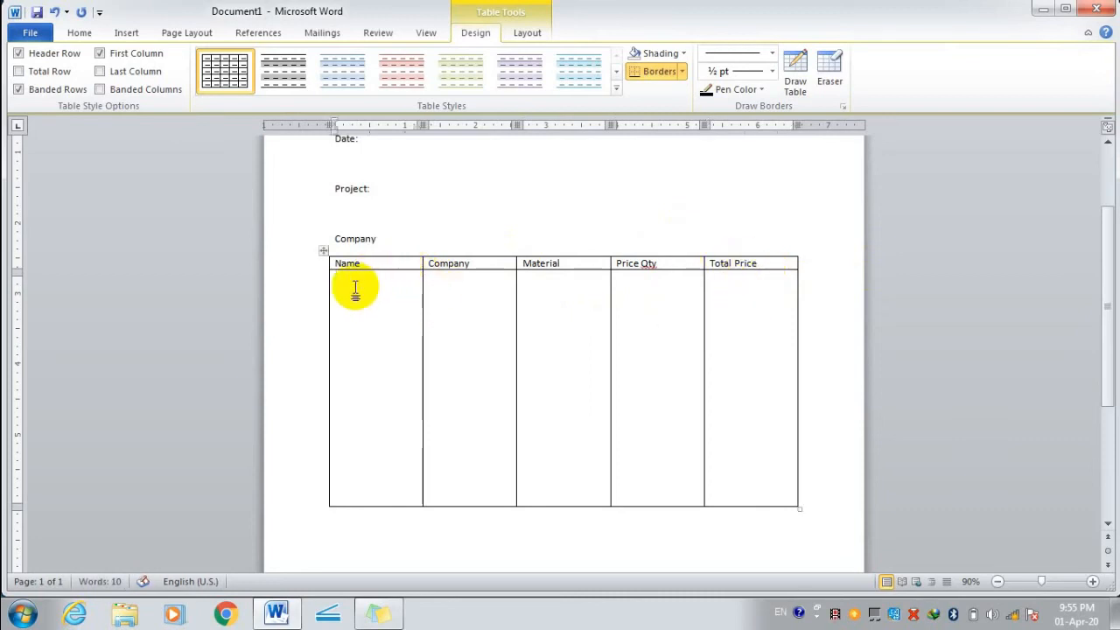
text(cc)
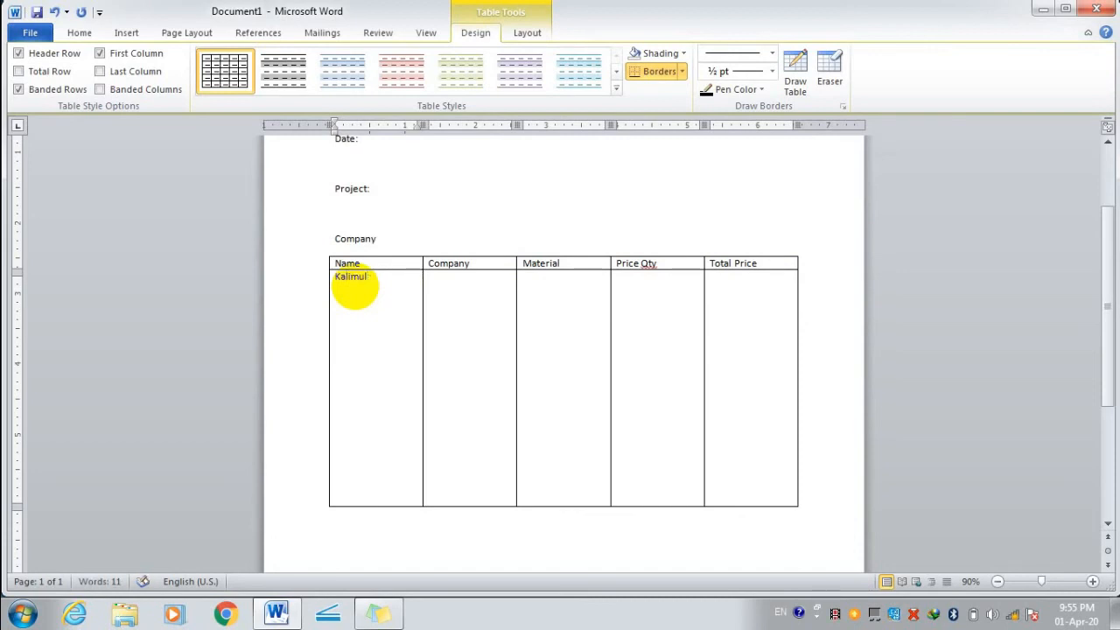
text(ah)
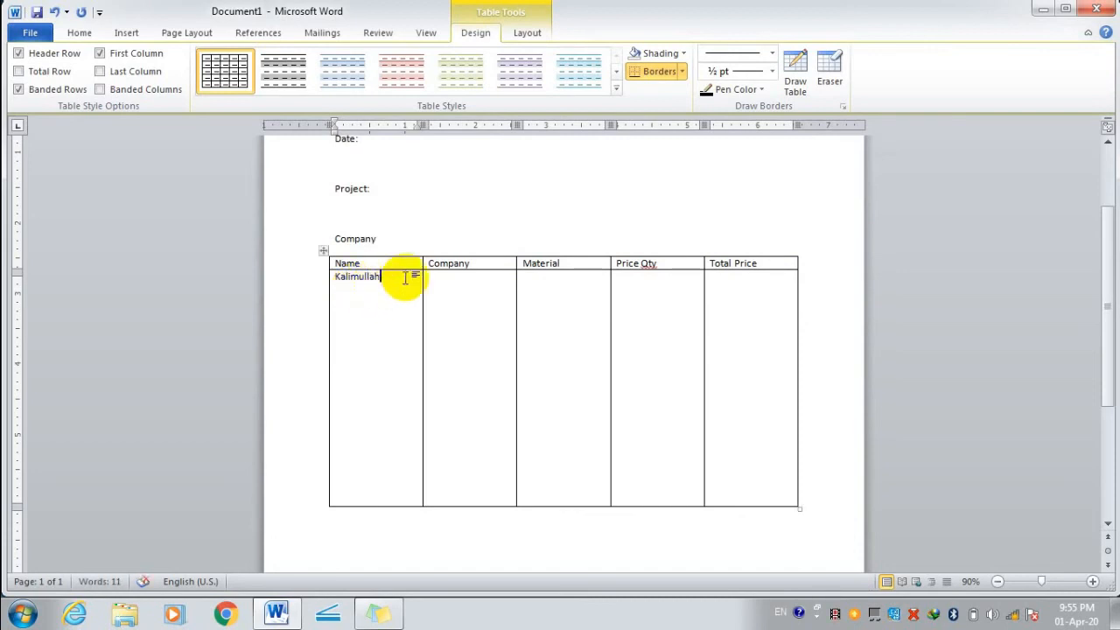
click(445, 283)
text(cc)
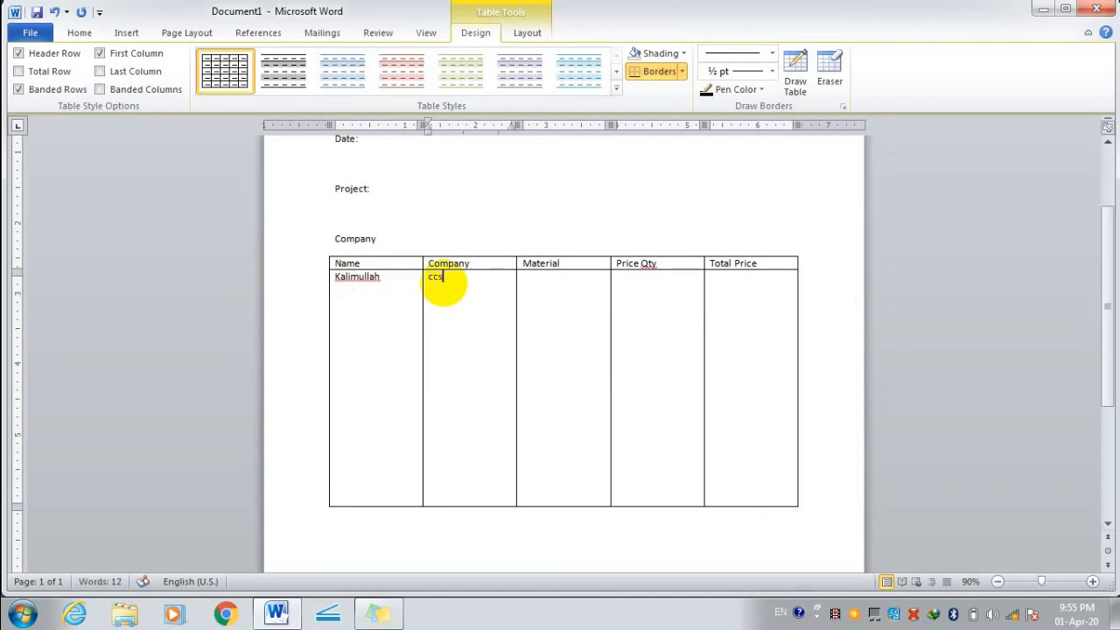
text(s)
click(532, 277)
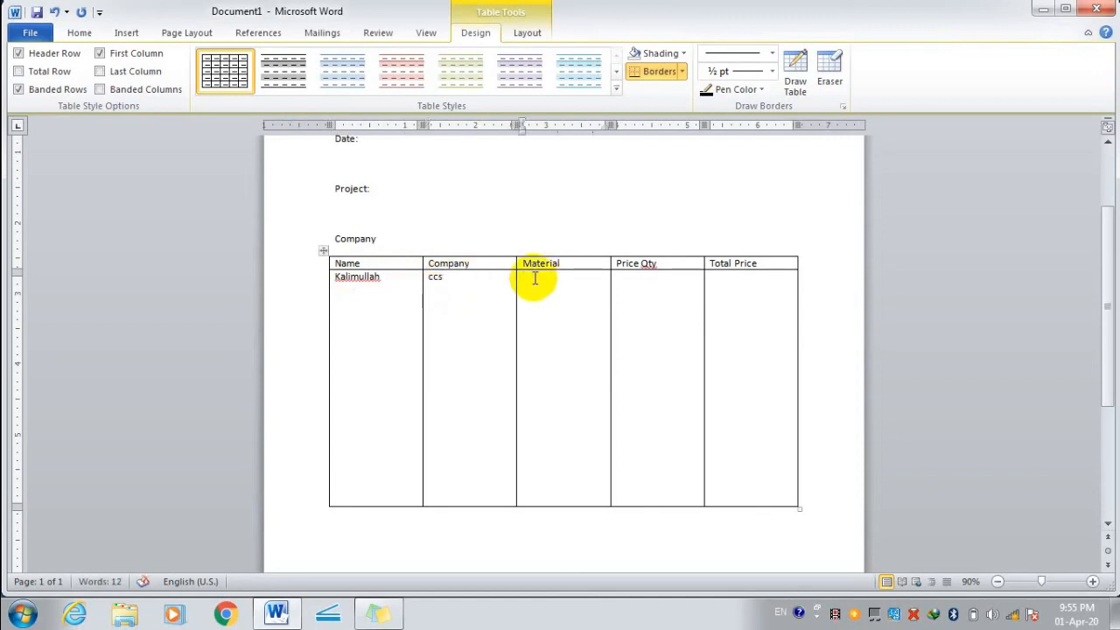
text(Safety M)
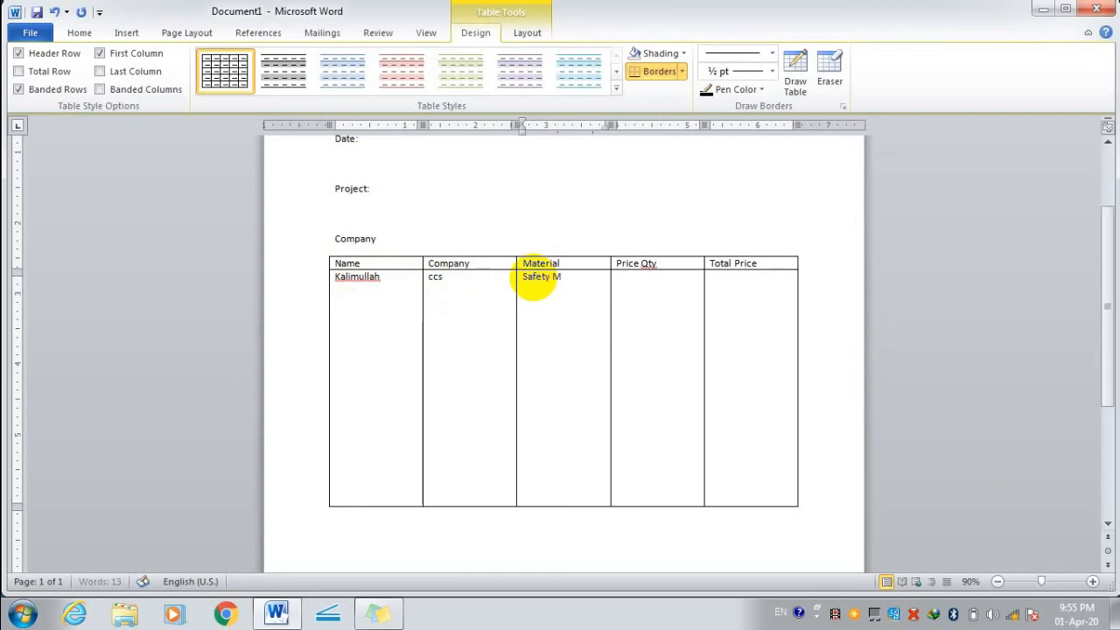
text(aterial)
click(627, 280)
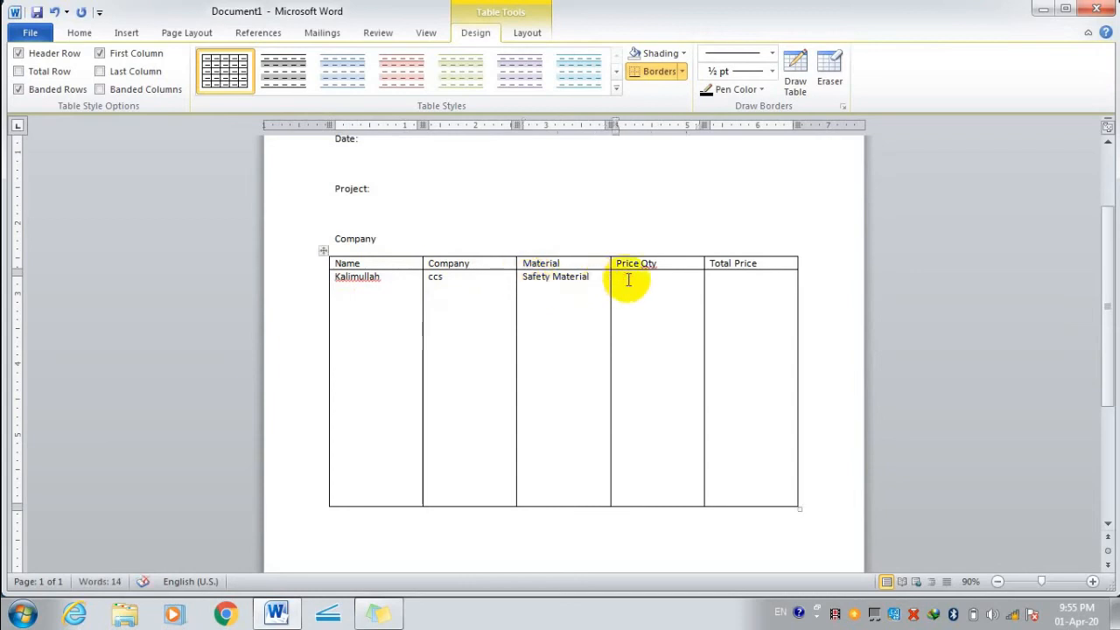
text(200)
click(715, 285)
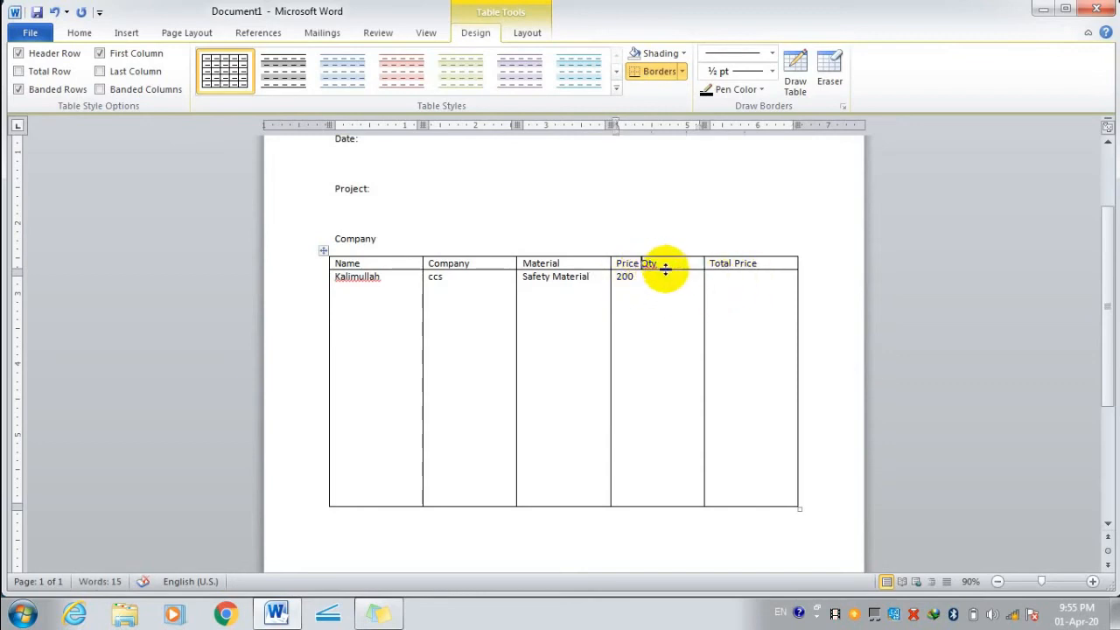
Shorten the Price Qty heading to Qty by deleting 'Price'.
click(620, 263)
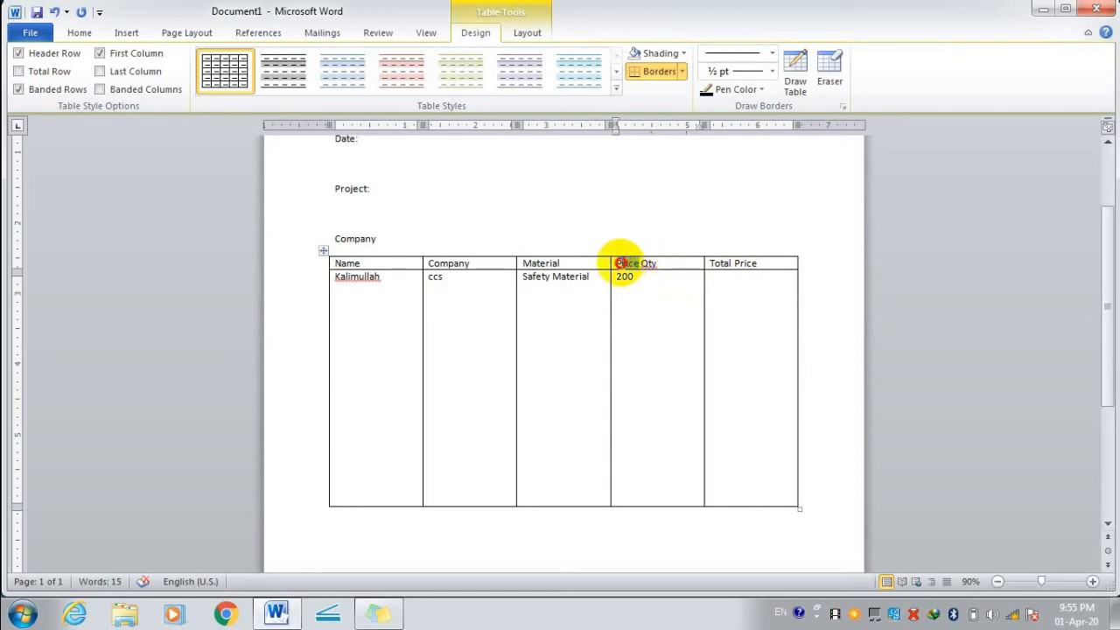
double_click(618, 262)
key(Delete)
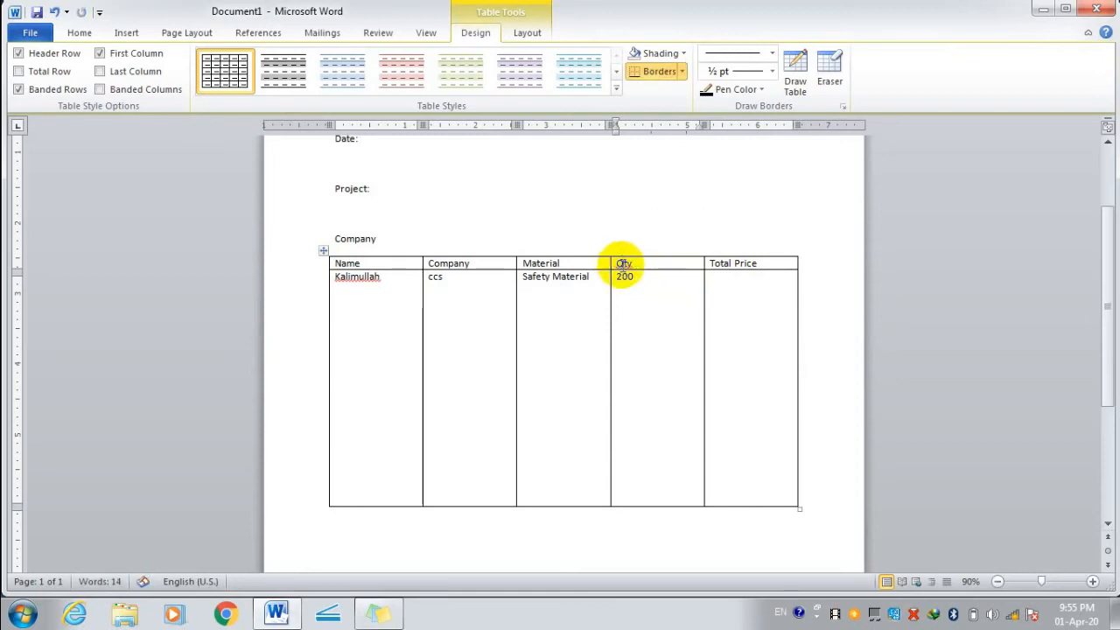
click(660, 273)
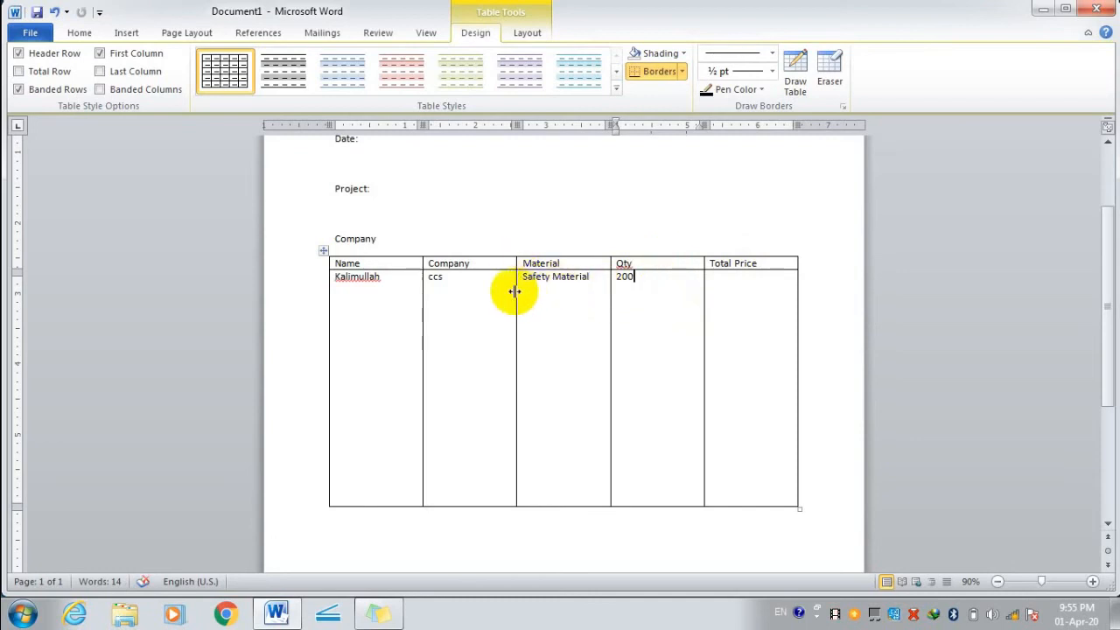
Narrow the Company and Material columns so the Qty column gets wider.
drag(514, 297, 481, 290)
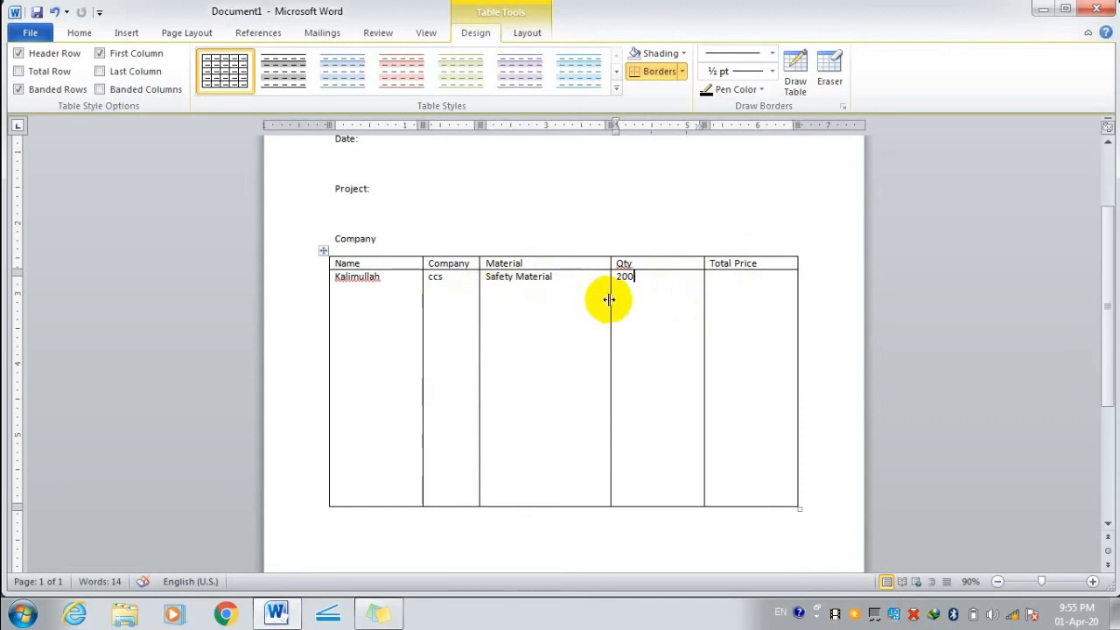
drag(609, 299, 546, 295)
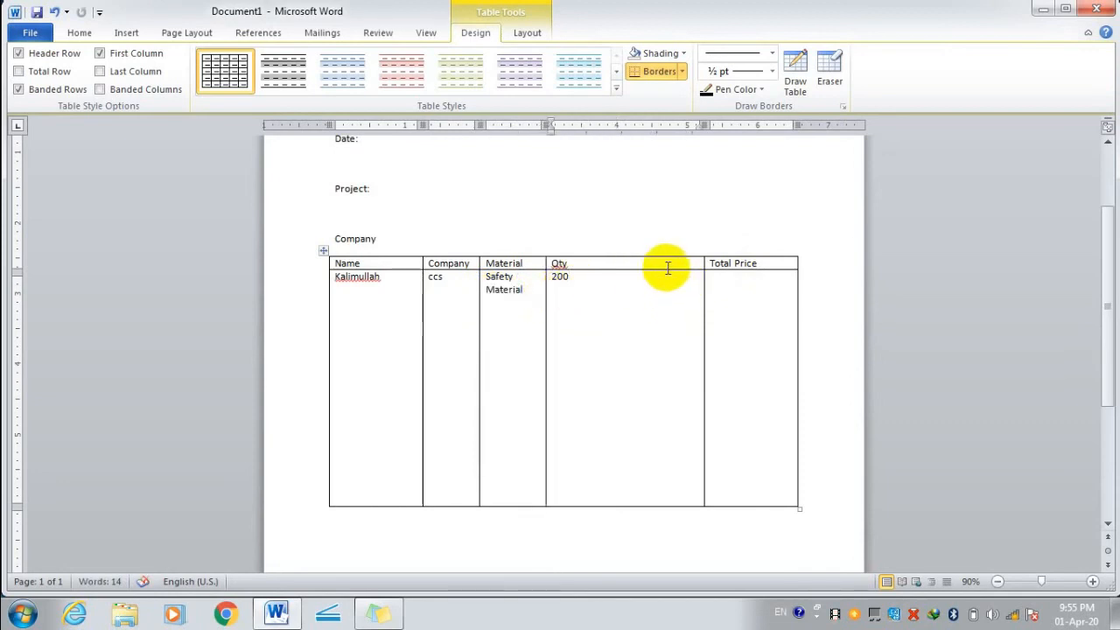
click(666, 266)
Insert a new column right of Qty and head it Price Qty.
right_click(666, 265)
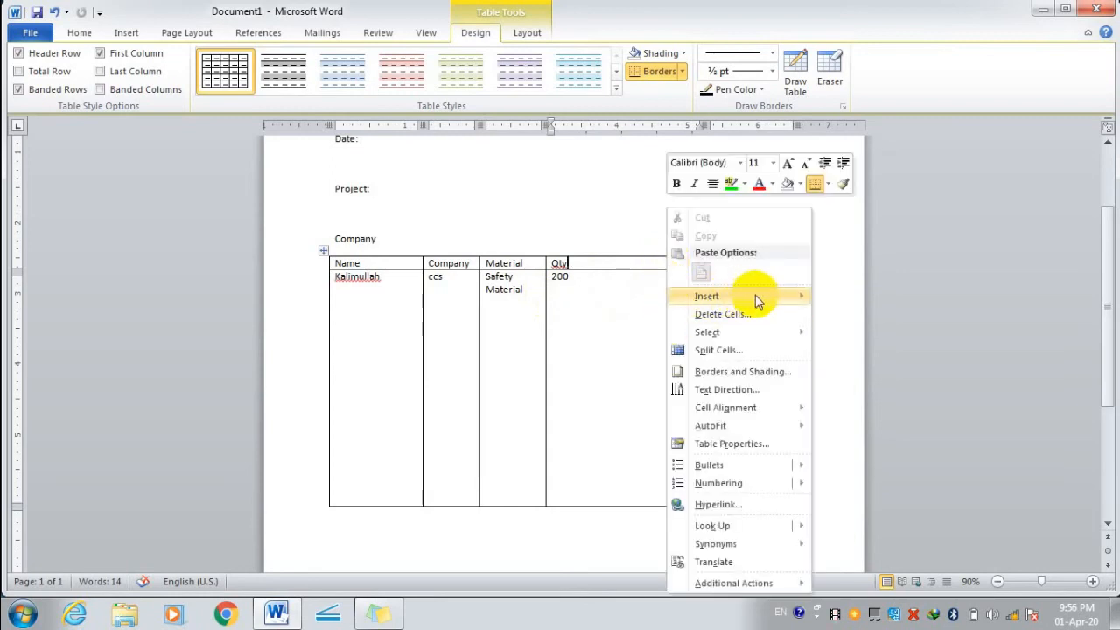
mouse_move(791, 298)
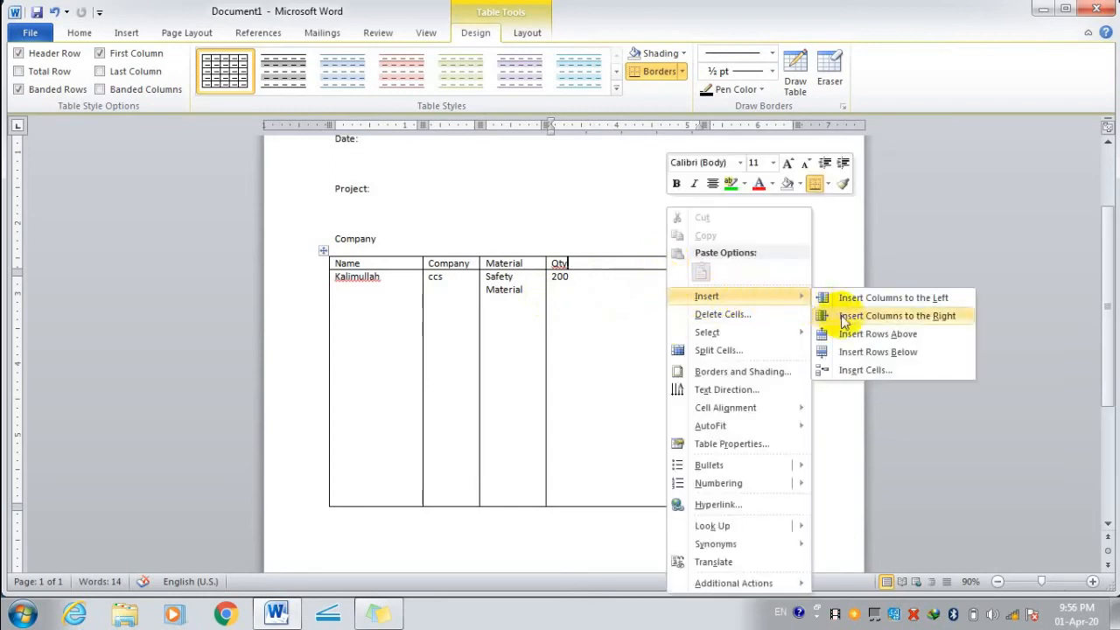
click(843, 317)
click(713, 380)
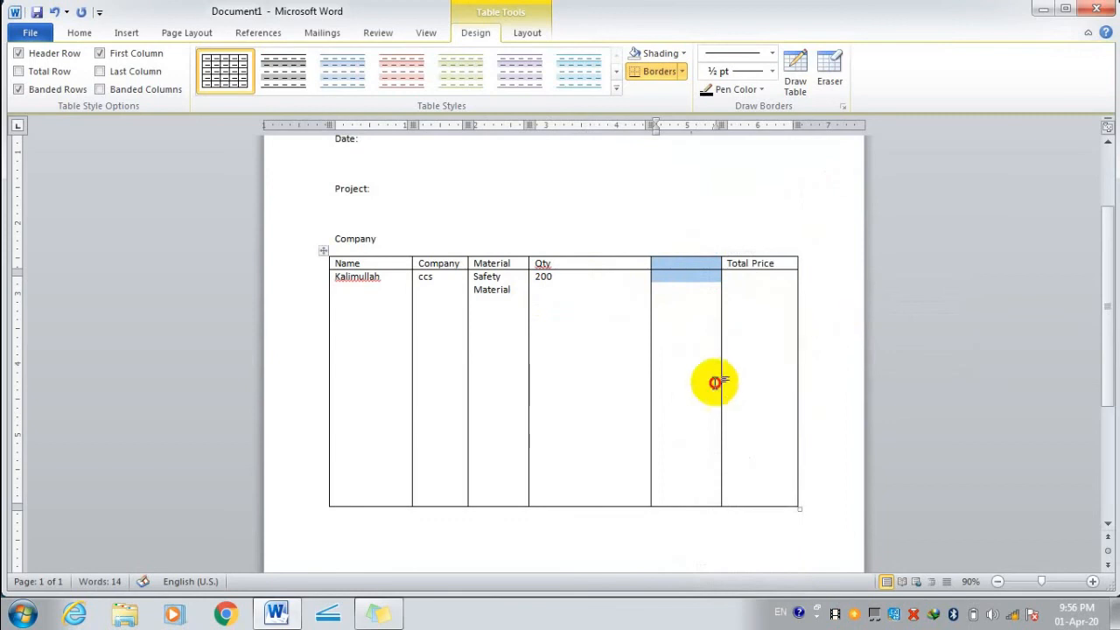
click(677, 263)
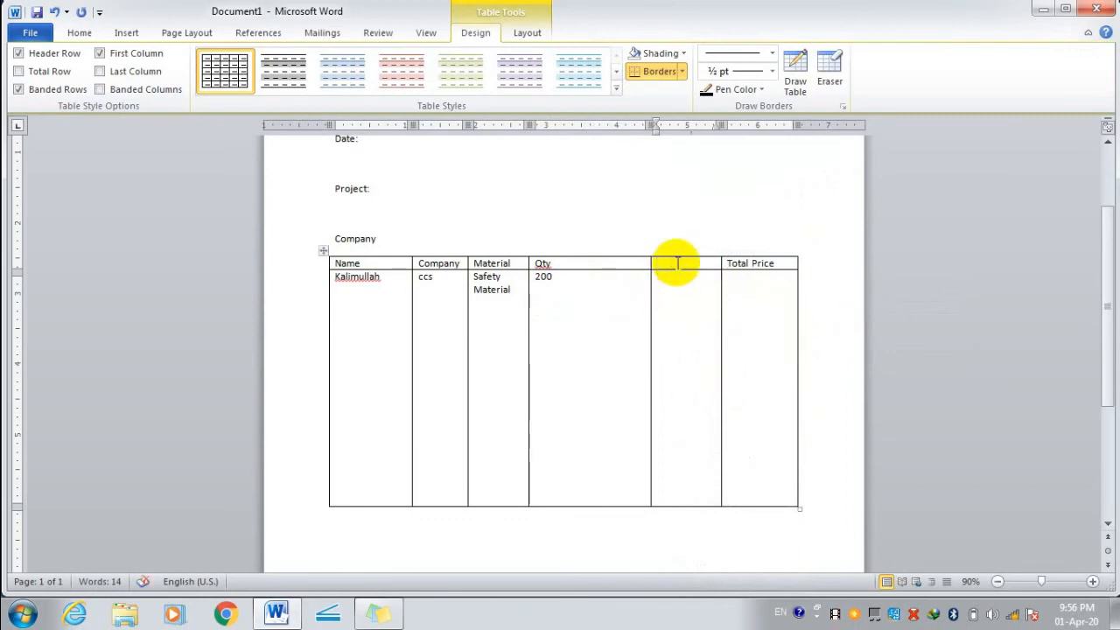
text(Price Qty)
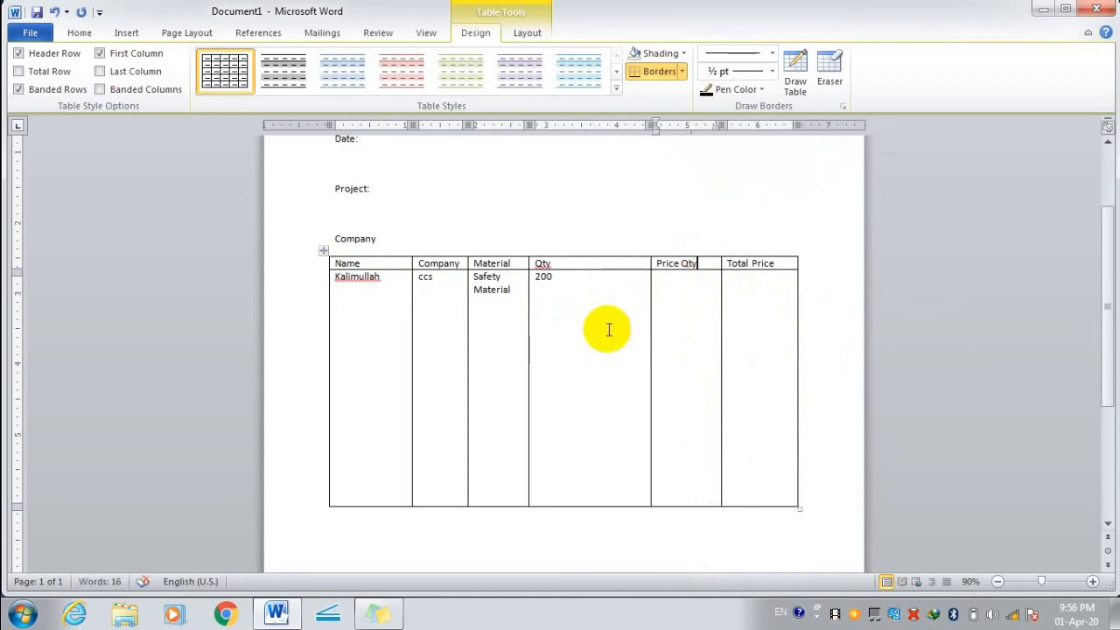
Readjust column widths, widening Company, Material, Qty and Total Price and pulling in the right edge.
drag(650, 299, 603, 308)
drag(527, 321, 536, 316)
drag(603, 310, 607, 311)
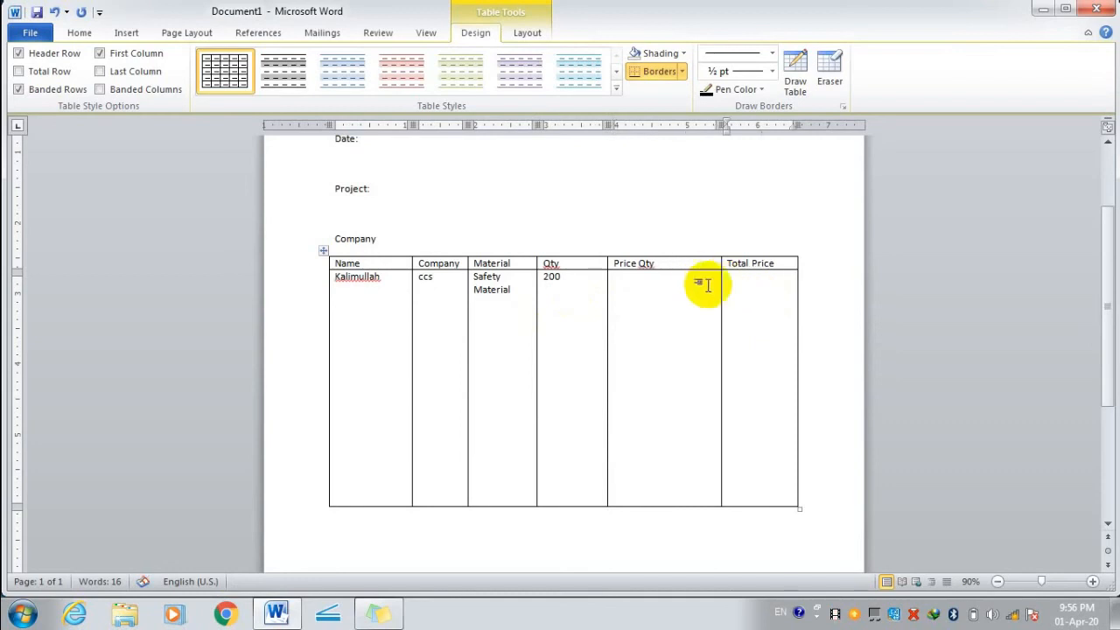
drag(719, 294, 678, 292)
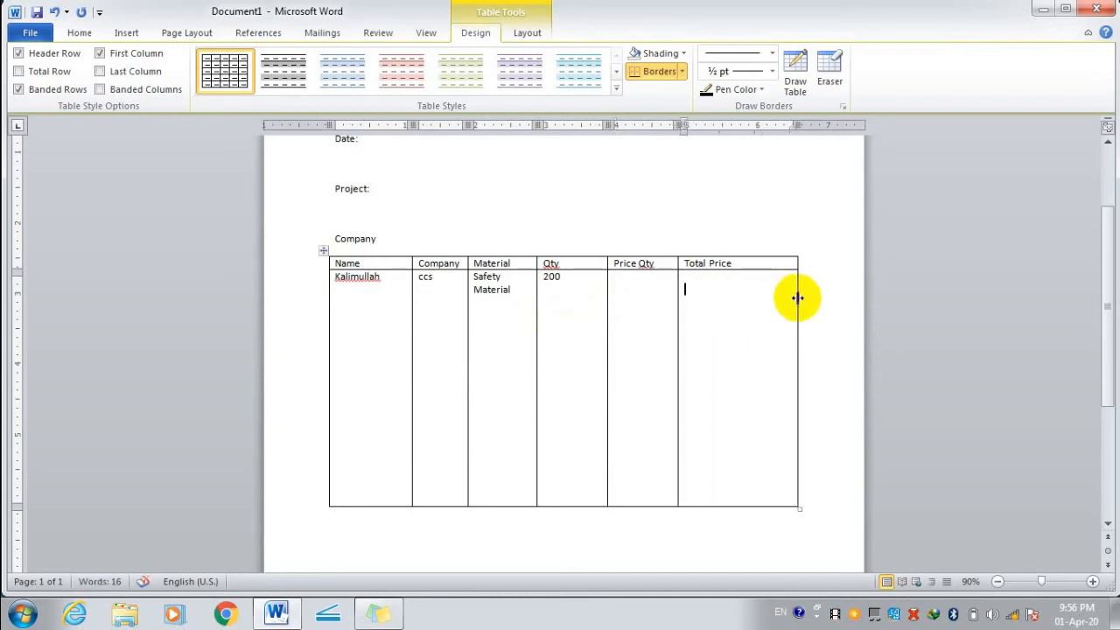
drag(797, 297, 779, 298)
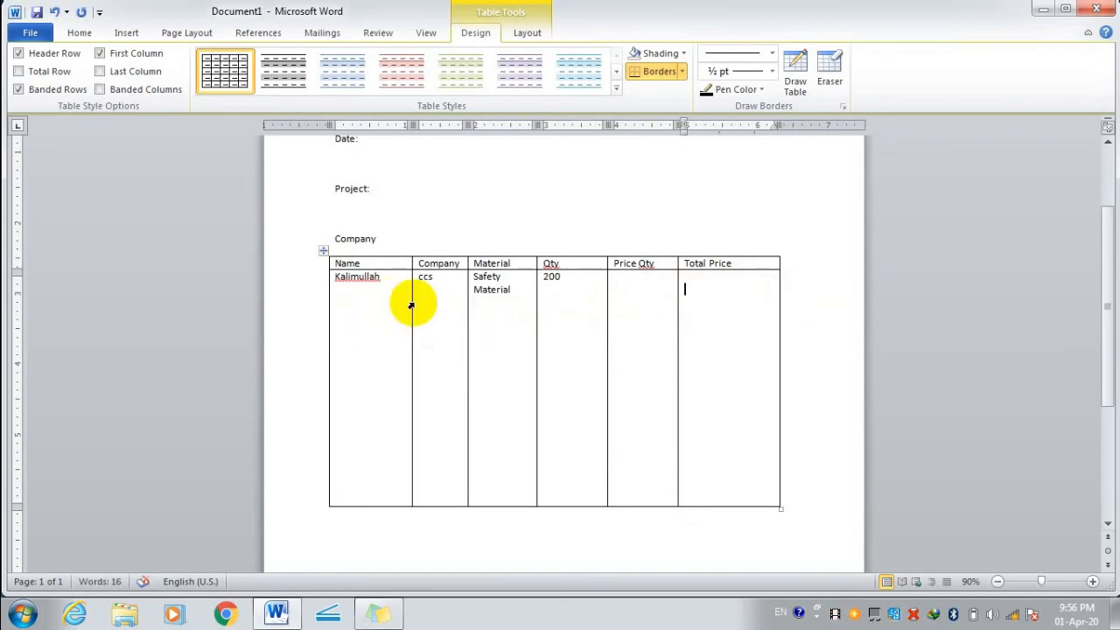
drag(468, 302, 483, 302)
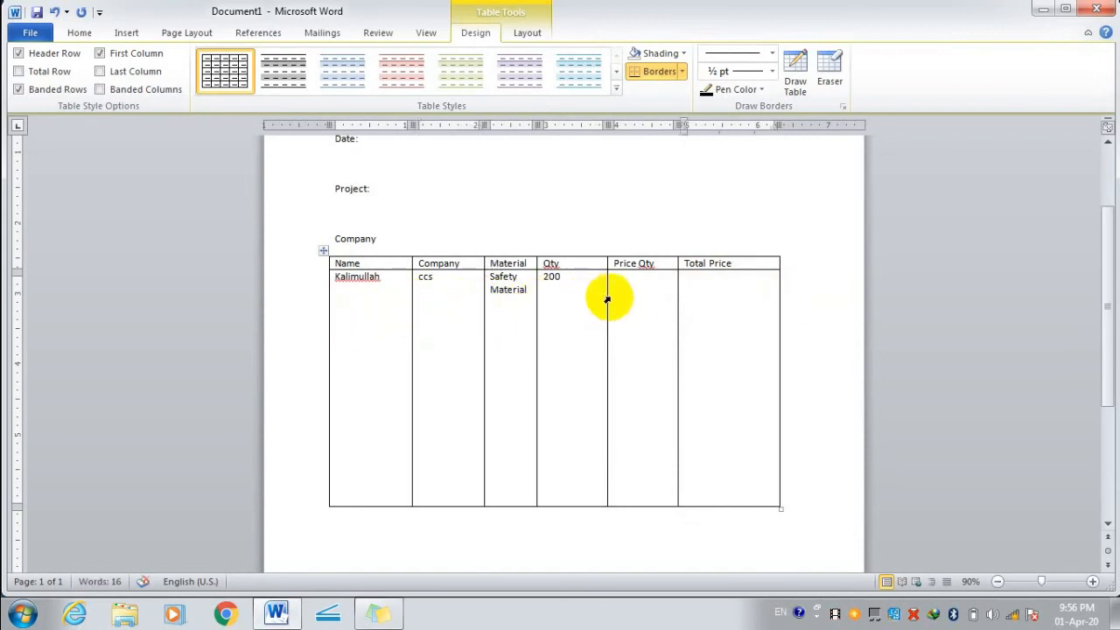
drag(606, 299, 626, 299)
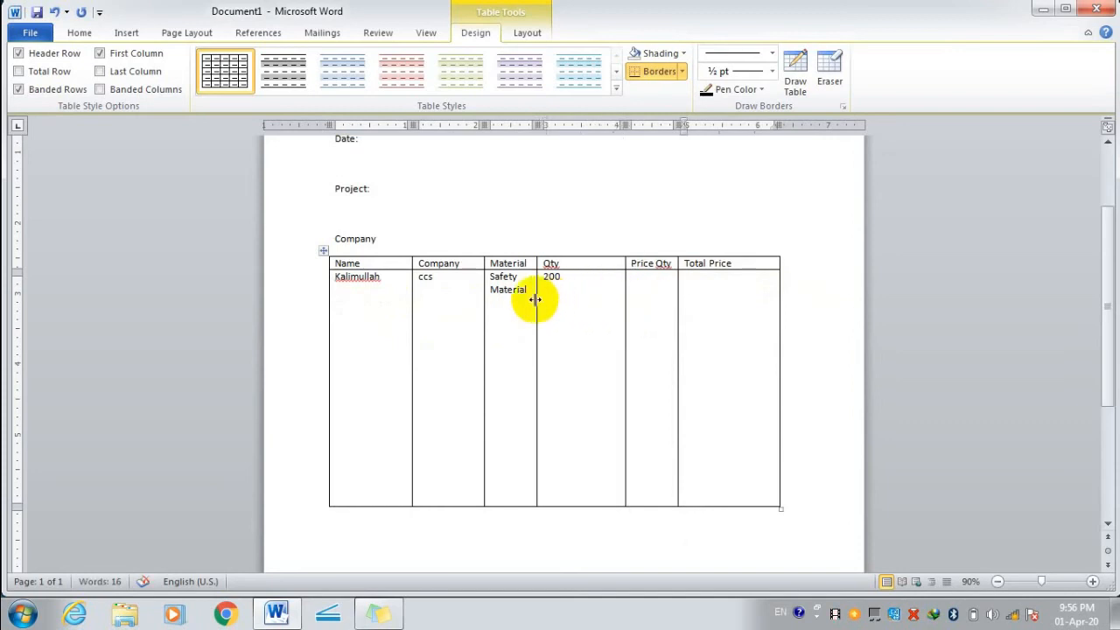
drag(535, 300, 555, 302)
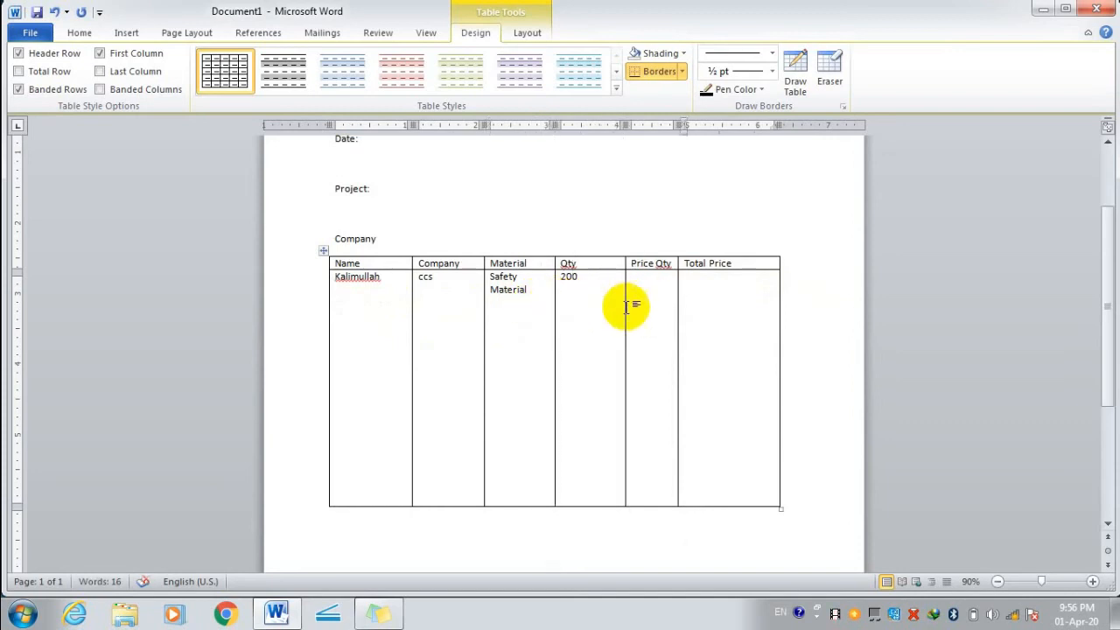
click(651, 282)
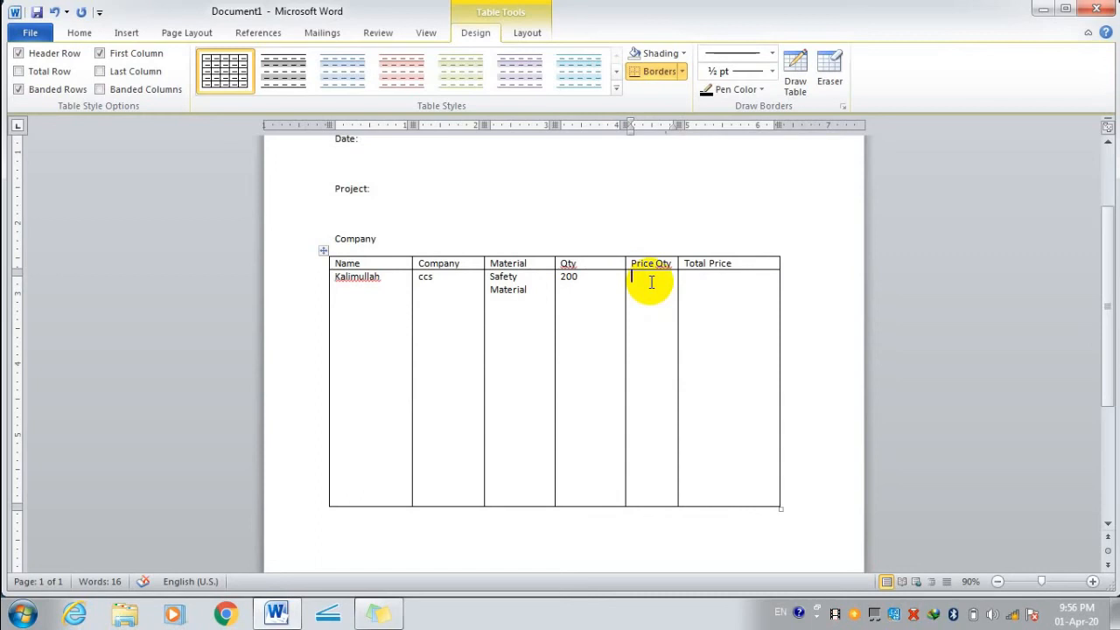
Enter Qty 10, Price Qty 100 and Total Price 1000 in the first data row.
drag(570, 276, 550, 280)
click(577, 320)
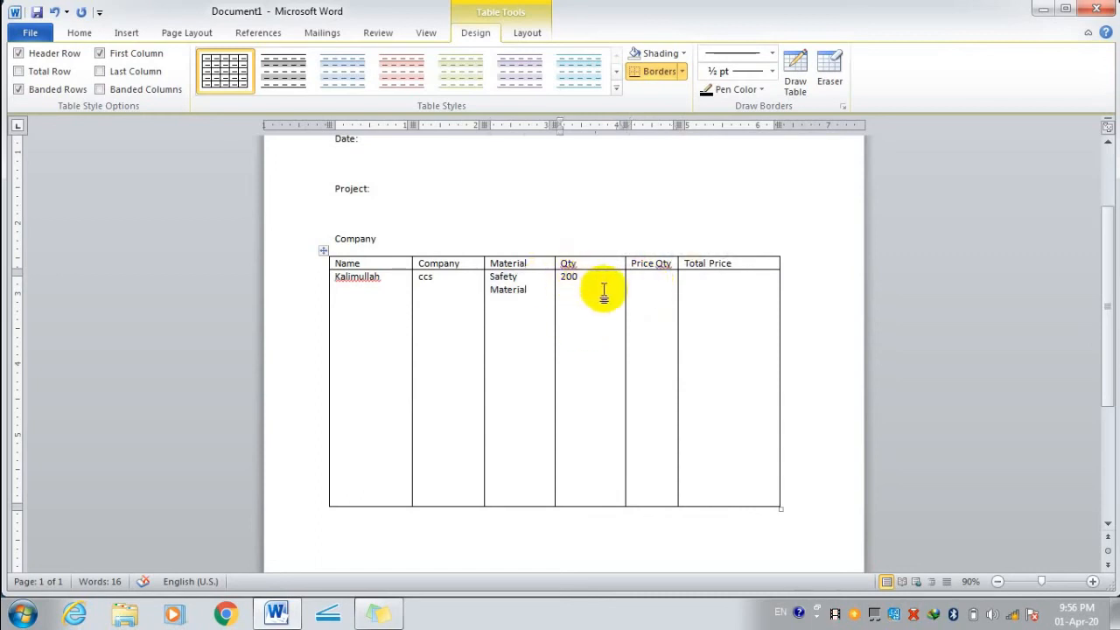
key(BackSpace)
key(BackSpace)
key(BackSpace)
text(10)
click(636, 284)
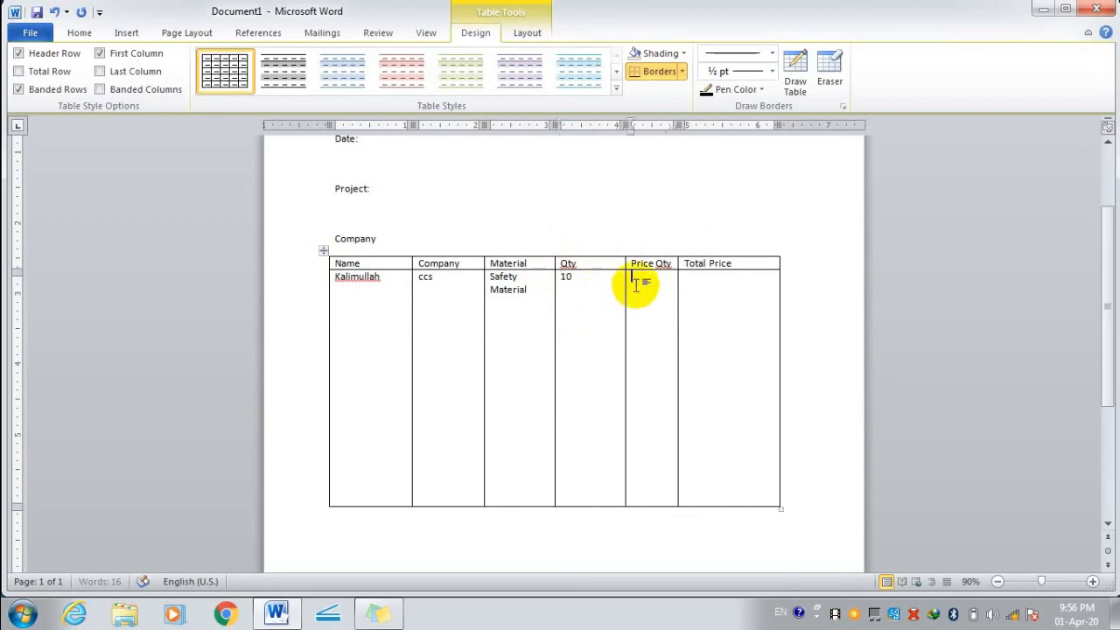
text(100)
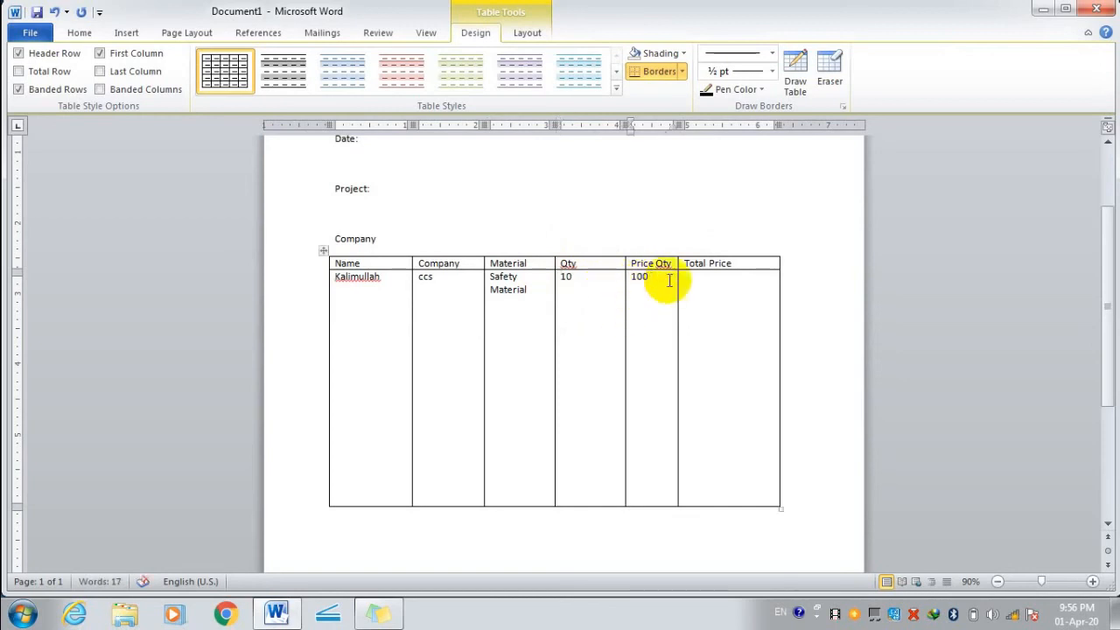
click(696, 280)
text(100)
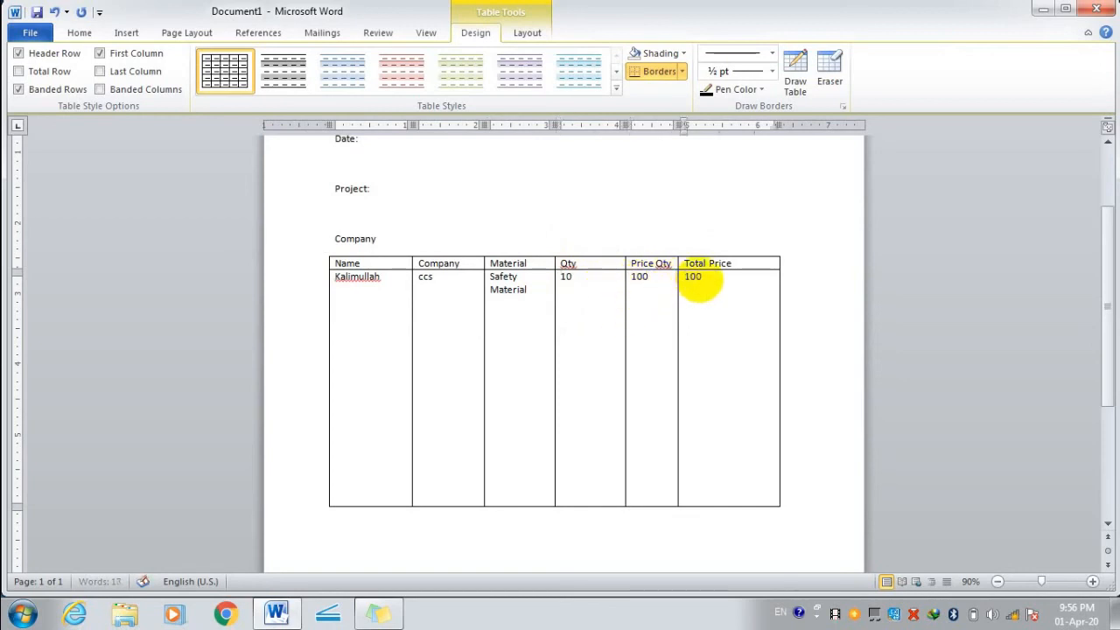
text(0)
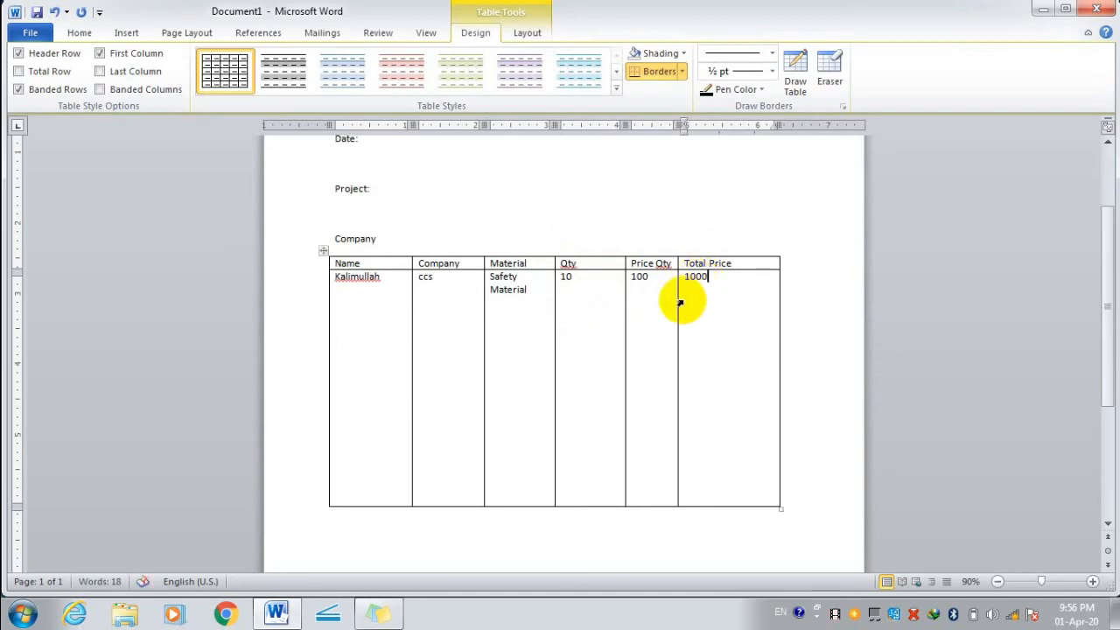
key(Return)
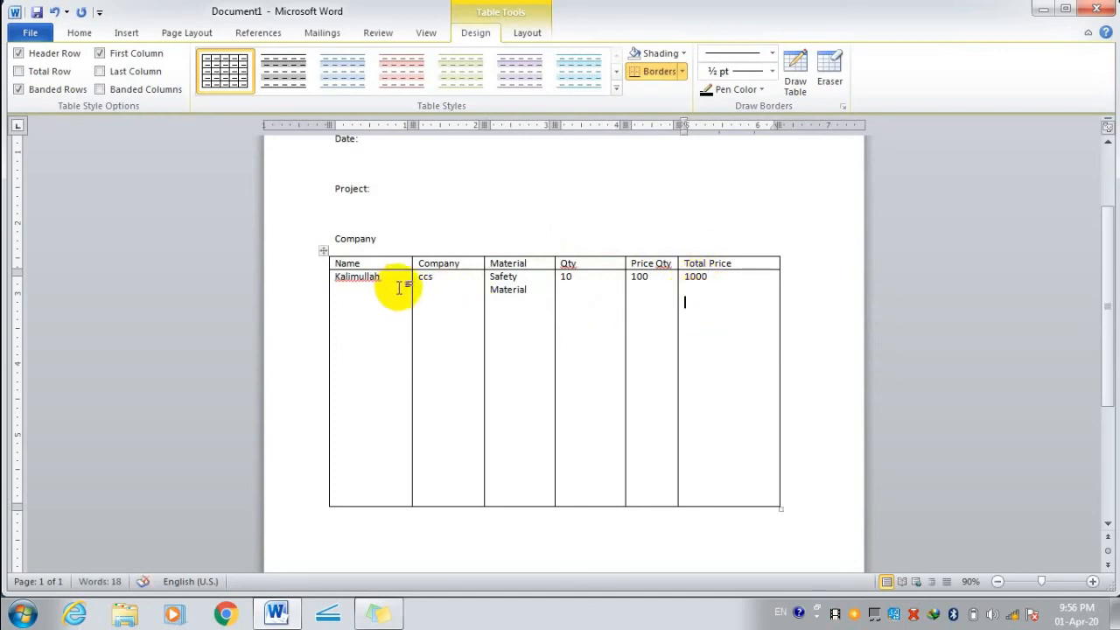
scroll(376, 248, up, 1)
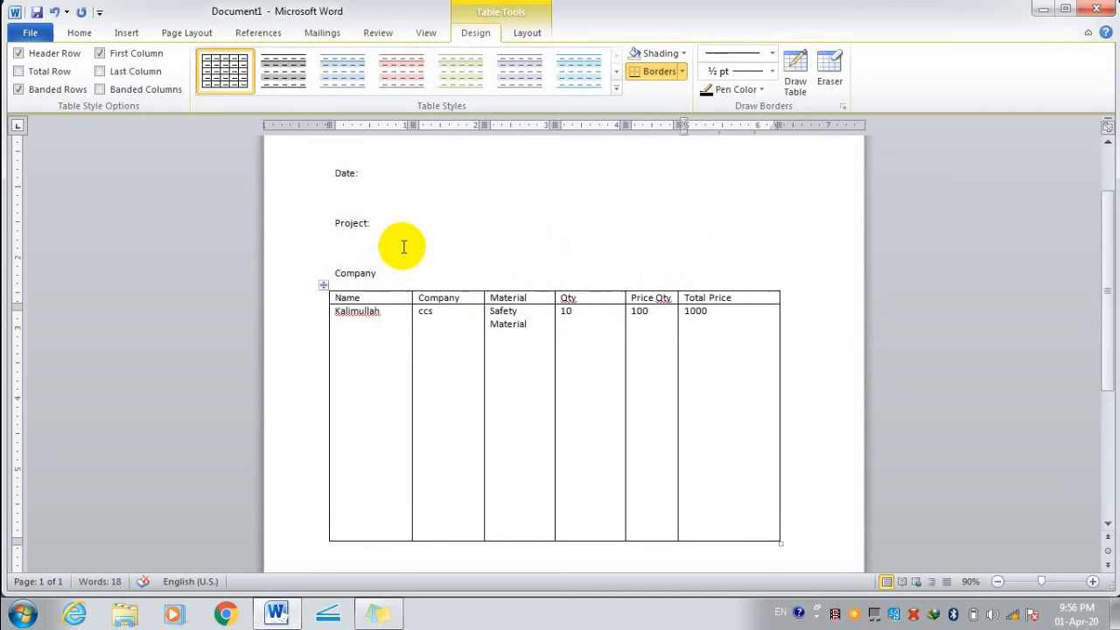
Fill in Date 1-4-2020, Project Sewage Treament Plant and Company: CCS in the header lines.
click(399, 176)
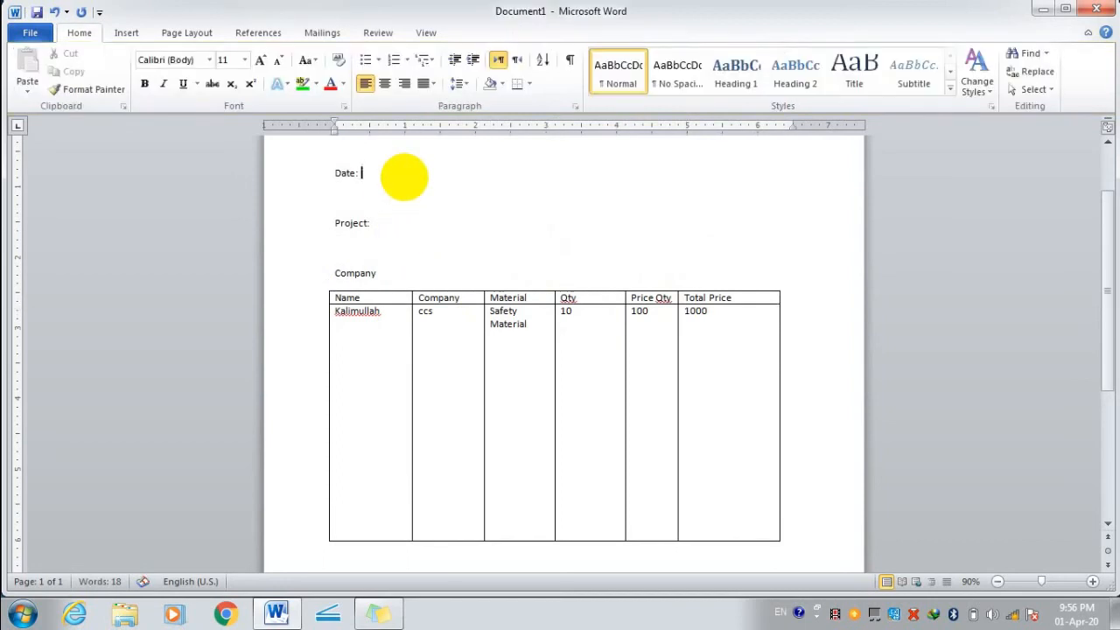
text(3)
click(391, 224)
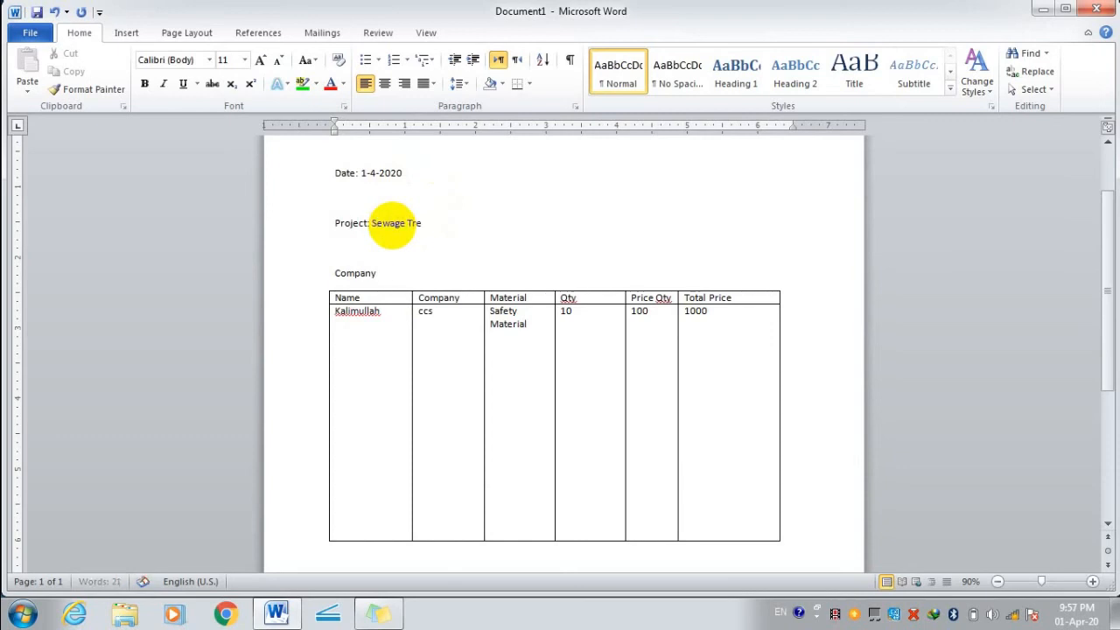
text(Sewage Treame)
key(BackSpace)
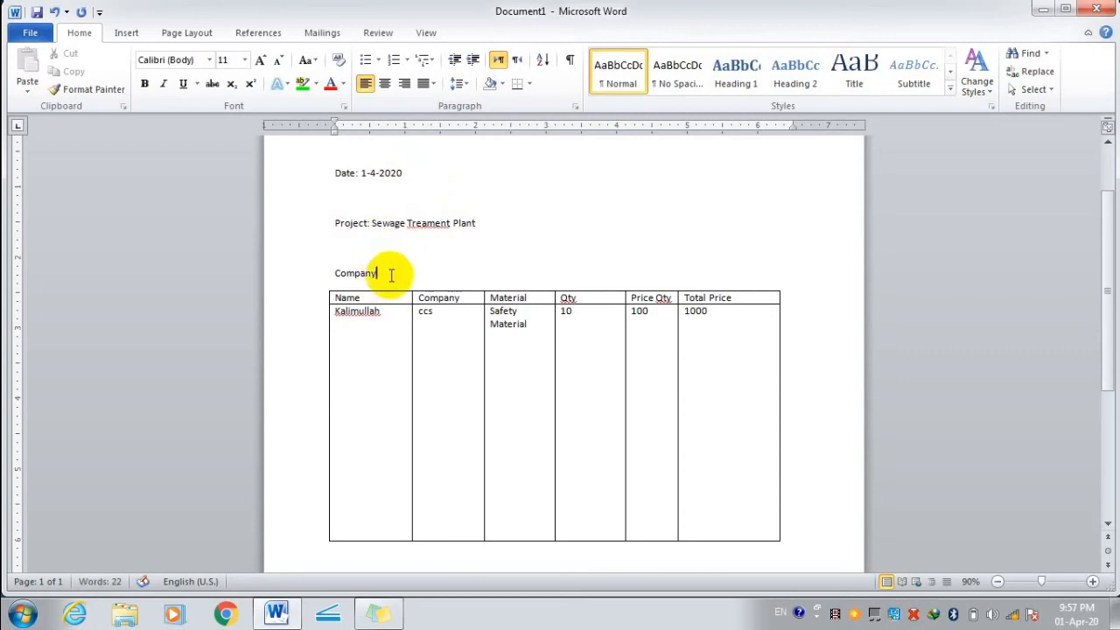
text(:CCS)
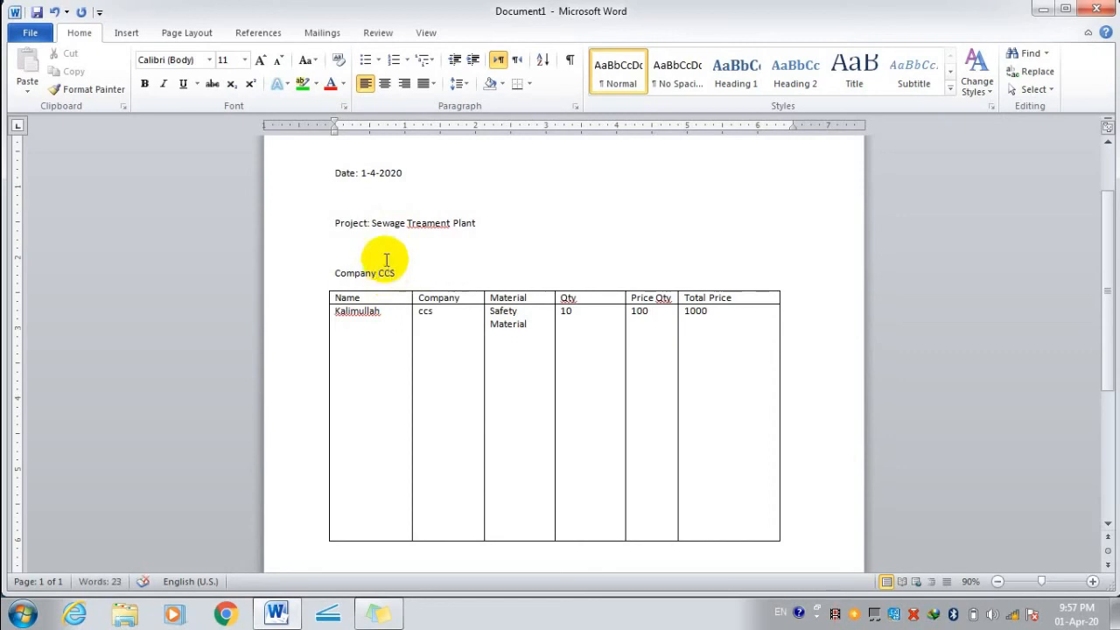
click(376, 276)
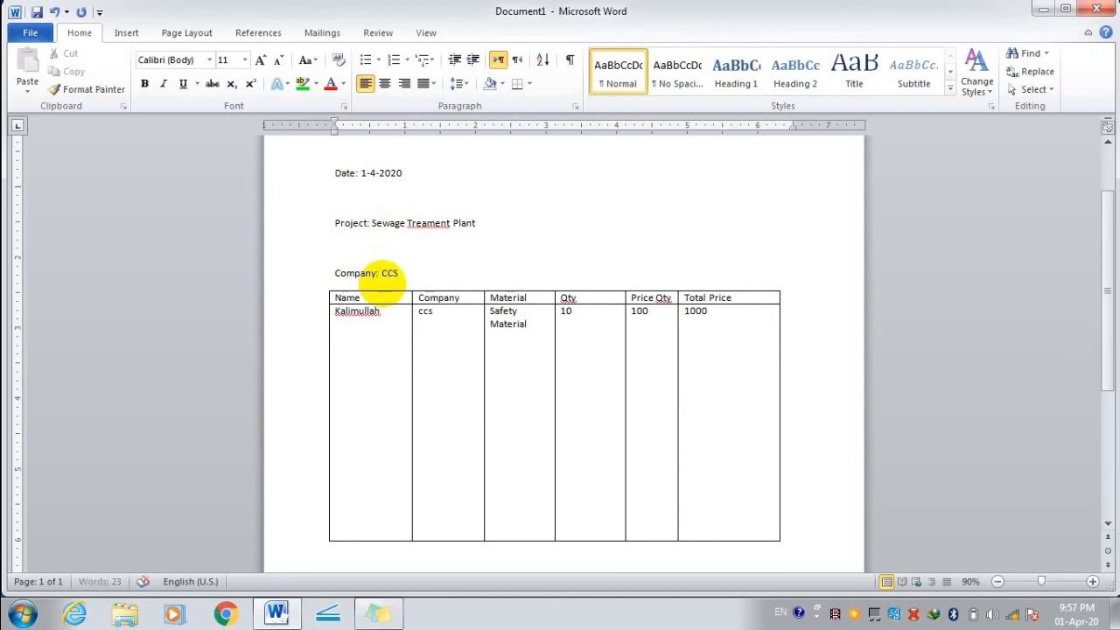
scroll(407, 219, up, 2)
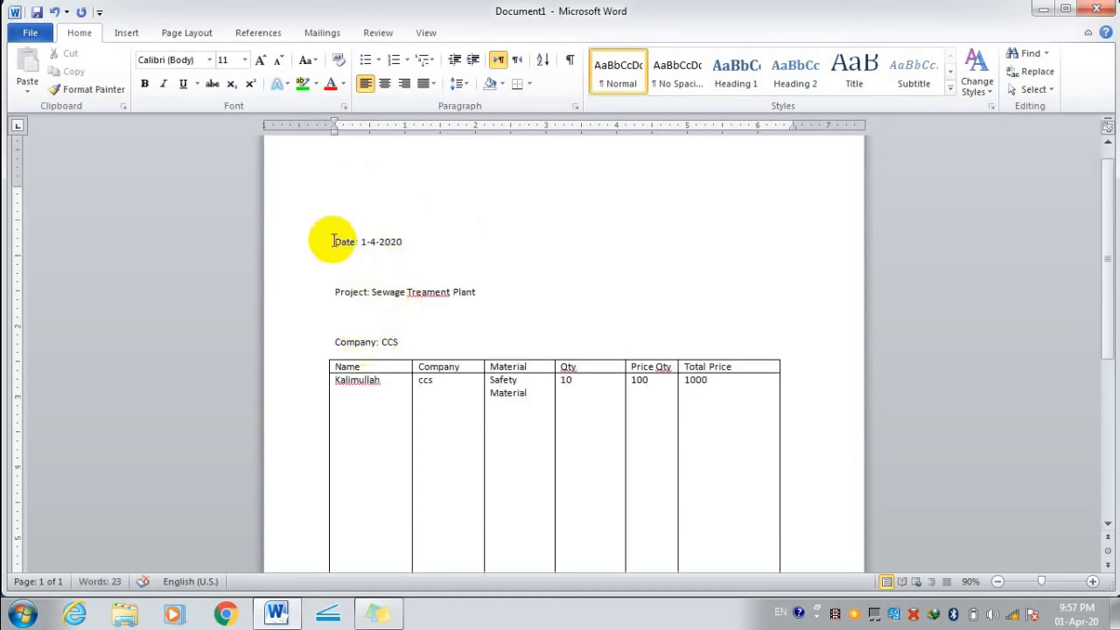
Make the Date:, Project: and Company labels bold.
drag(359, 241, 337, 242)
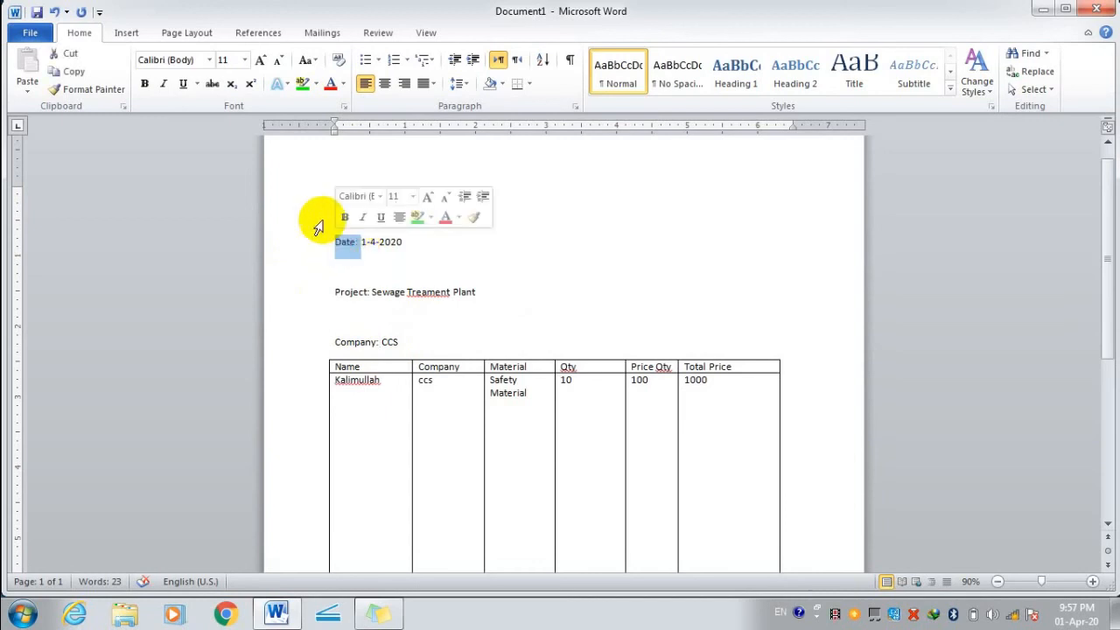
click(146, 83)
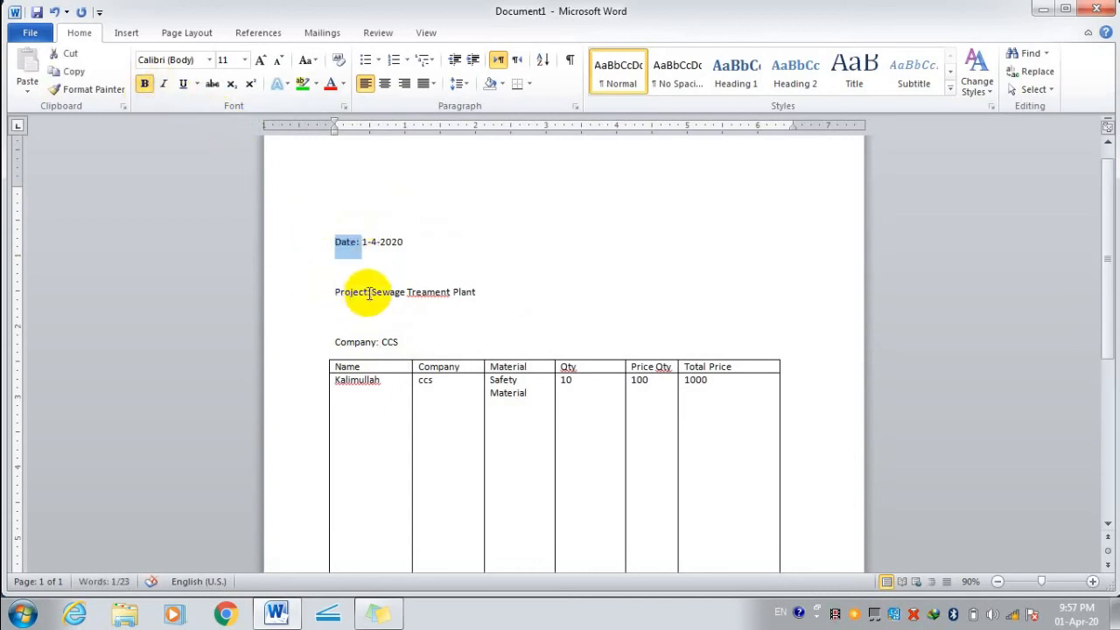
drag(371, 292, 336, 293)
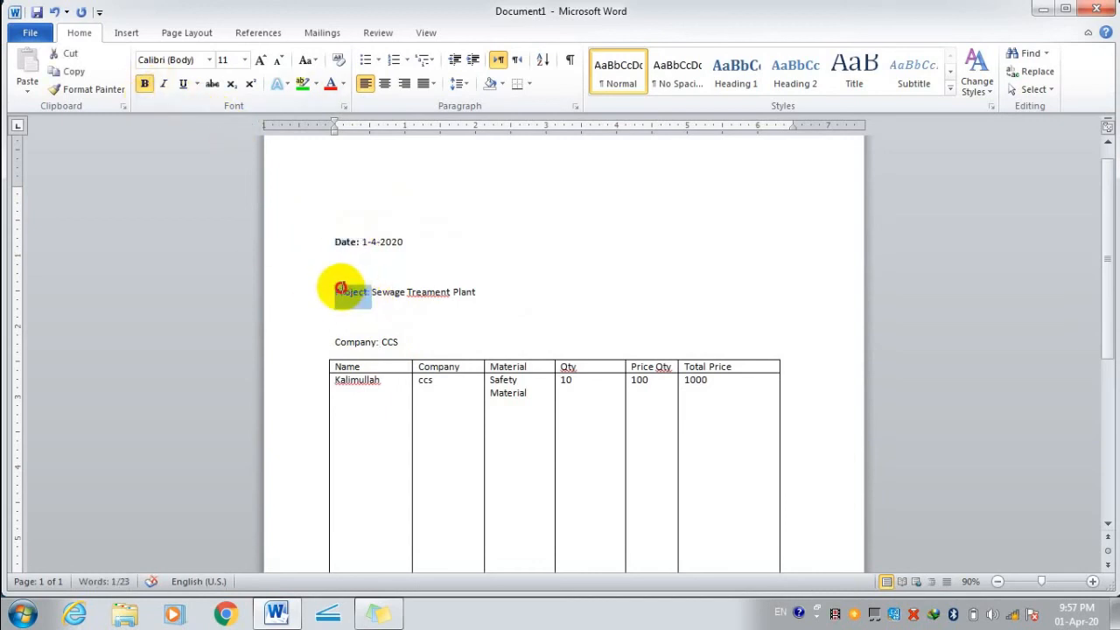
click(145, 83)
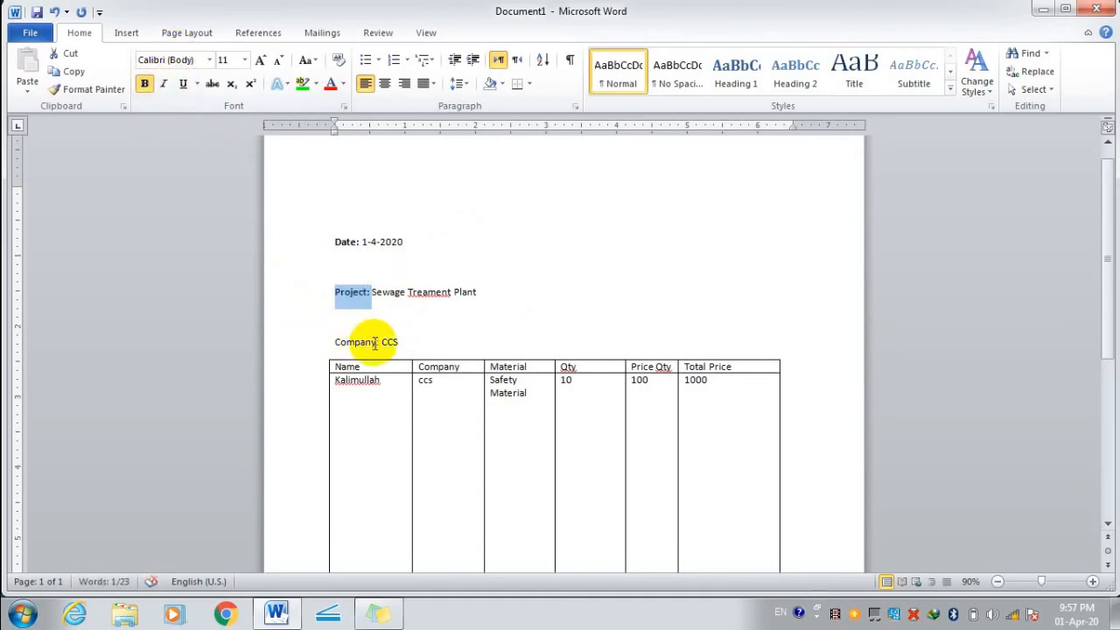
drag(378, 342, 334, 342)
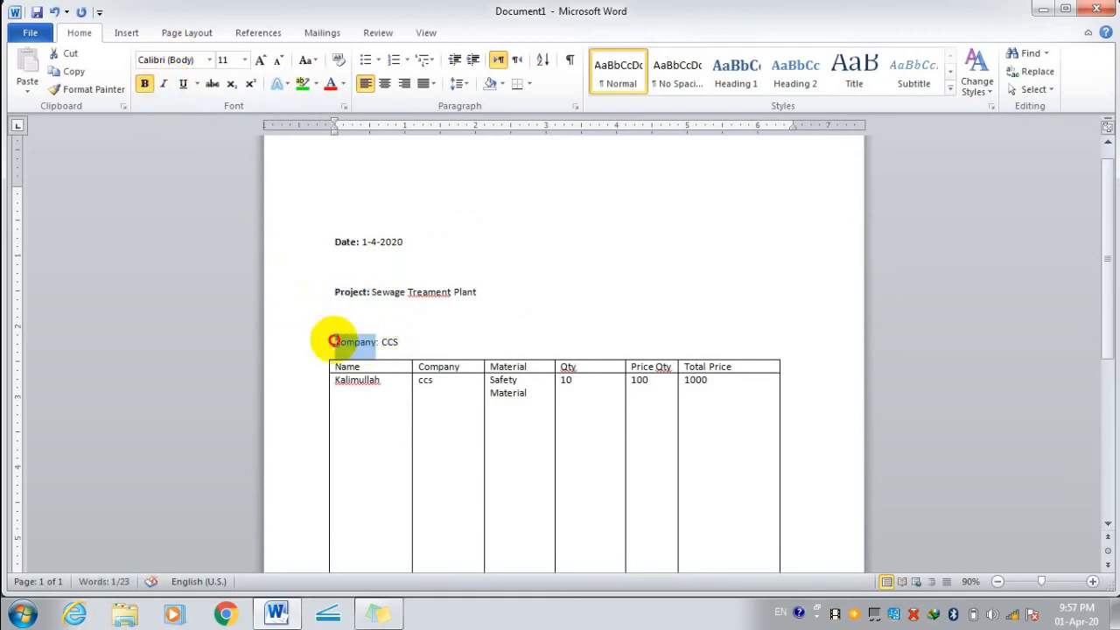
click(146, 83)
Set the Company, Project: and Date: labels to 14 pt.
click(244, 59)
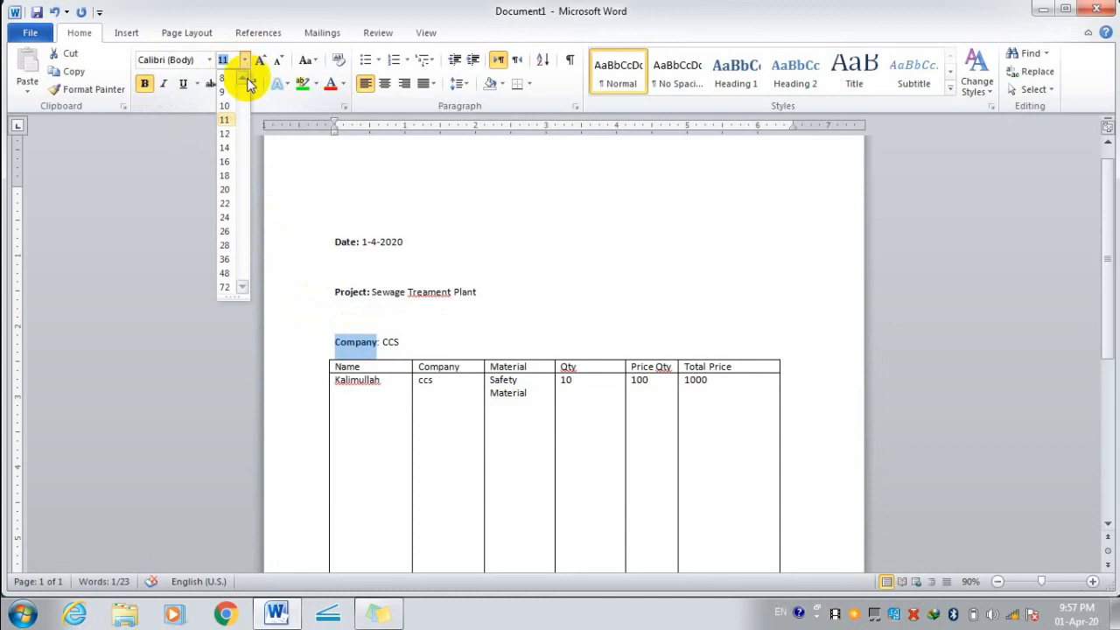
click(226, 148)
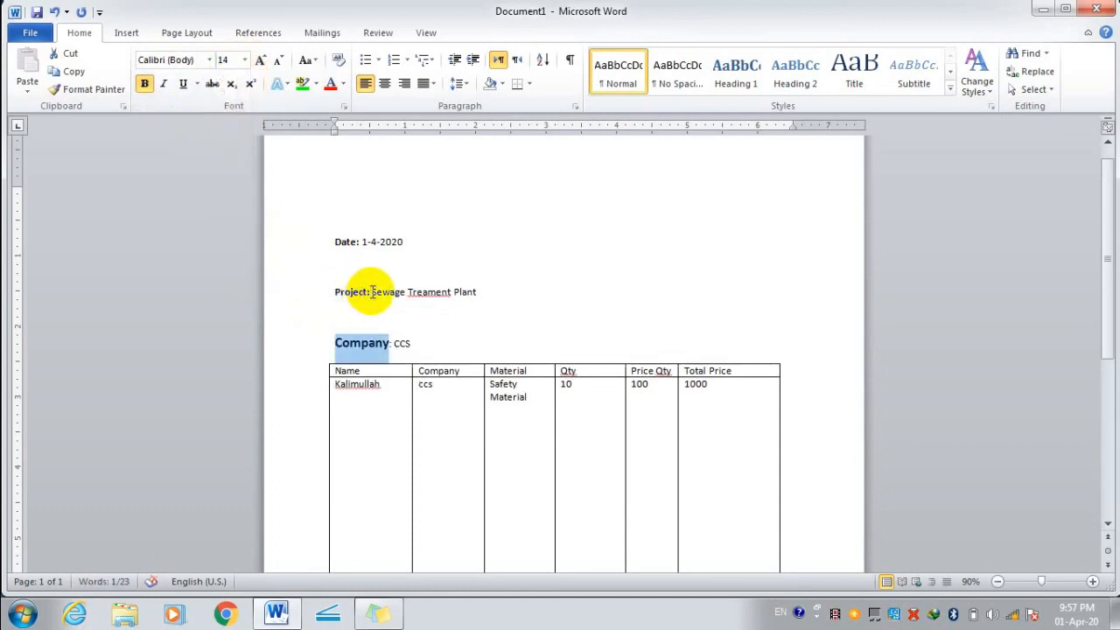
drag(368, 292, 321, 280)
click(245, 60)
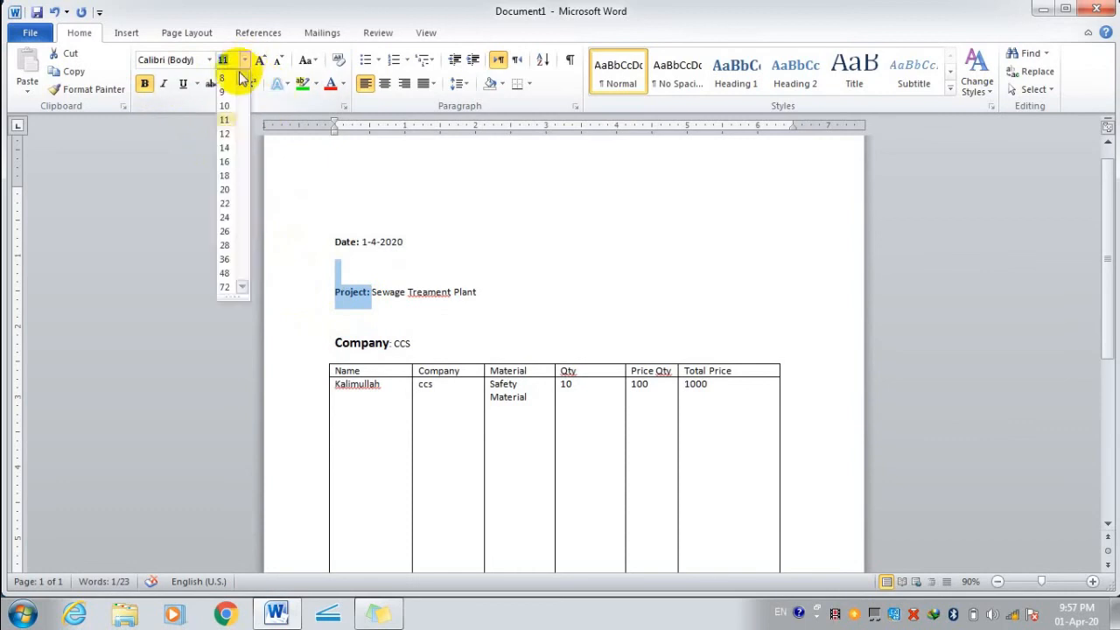
click(226, 148)
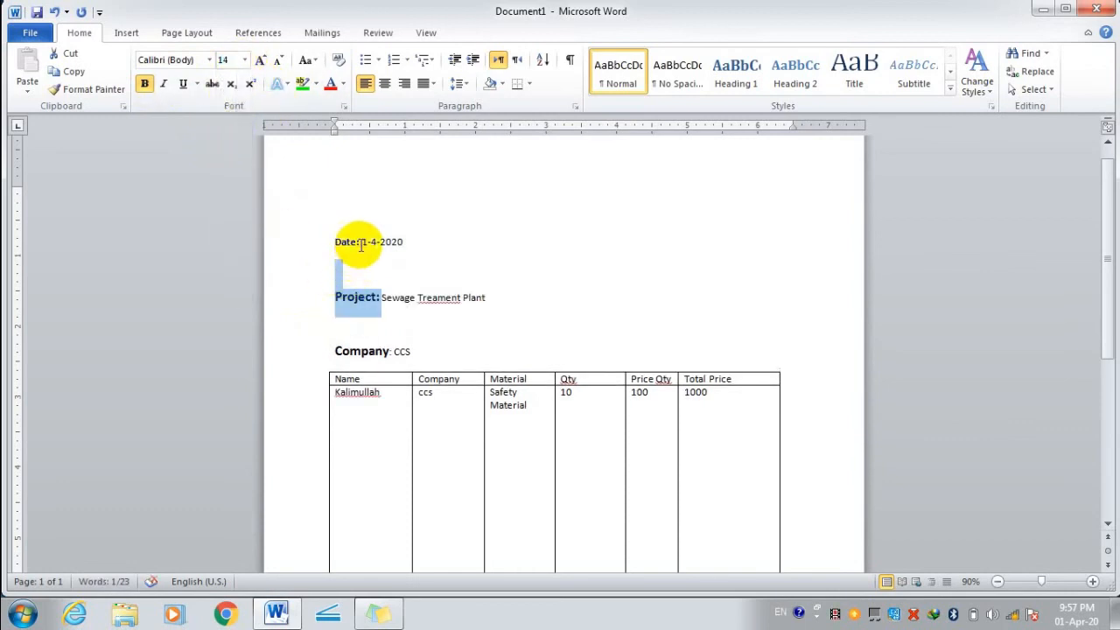
drag(361, 245, 333, 240)
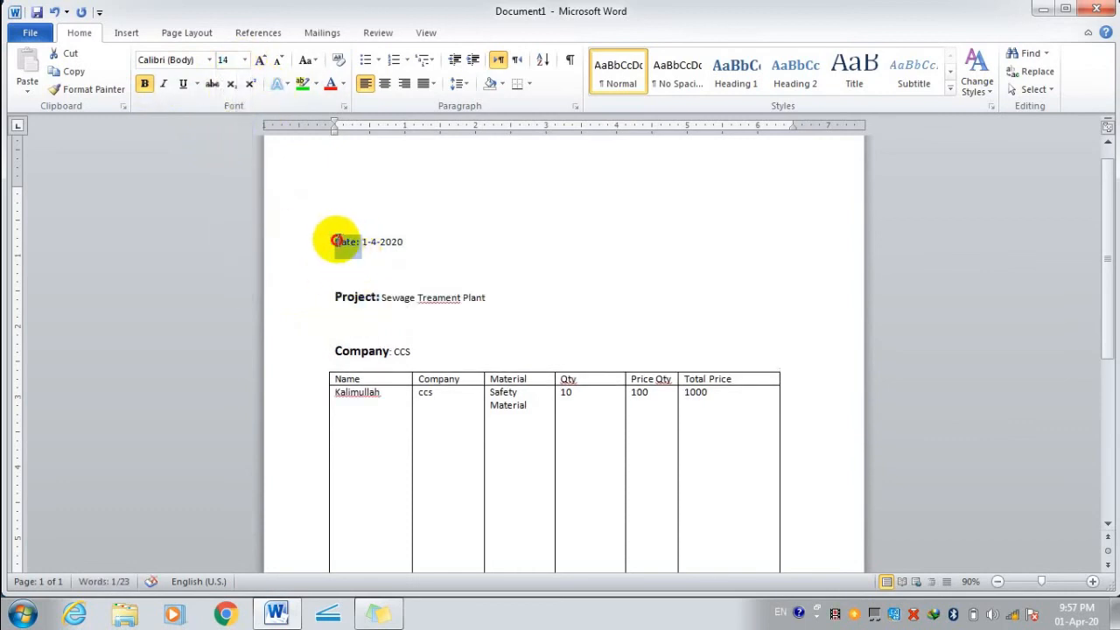
click(245, 63)
click(228, 145)
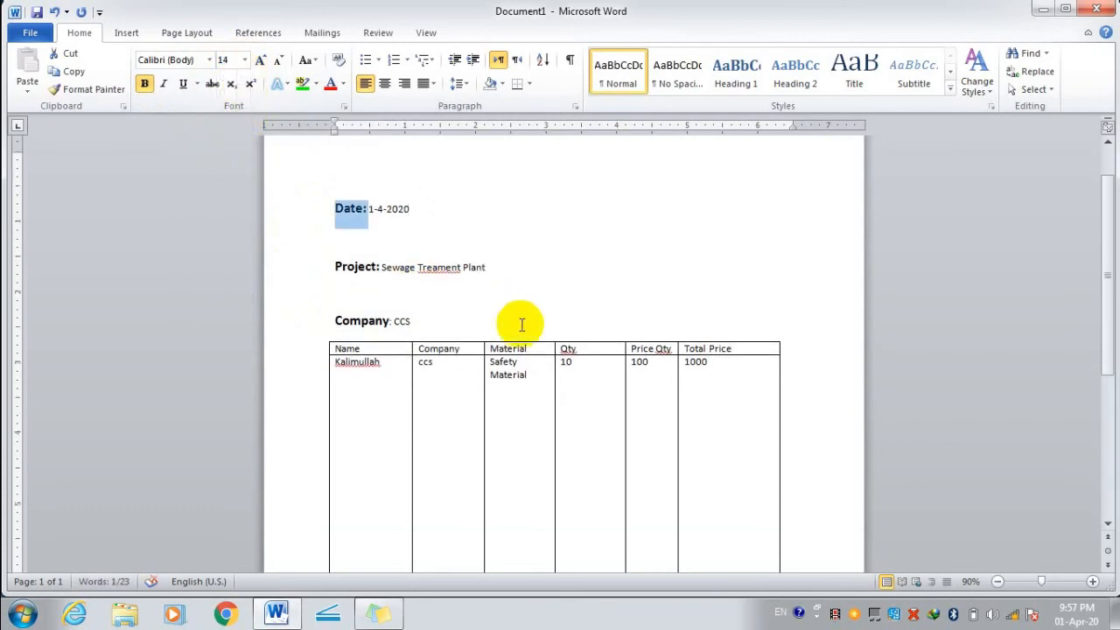
drag(336, 347, 776, 348)
Make the table header row bold and 14 pt, and widen Price Qty so its heading fits.
click(147, 84)
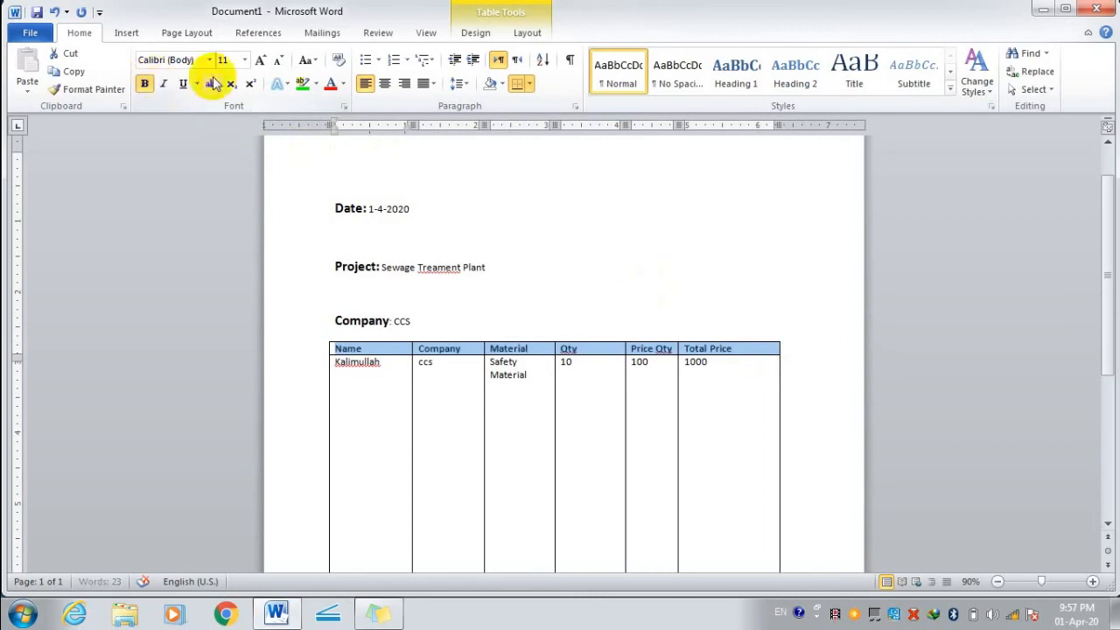
click(245, 59)
click(226, 148)
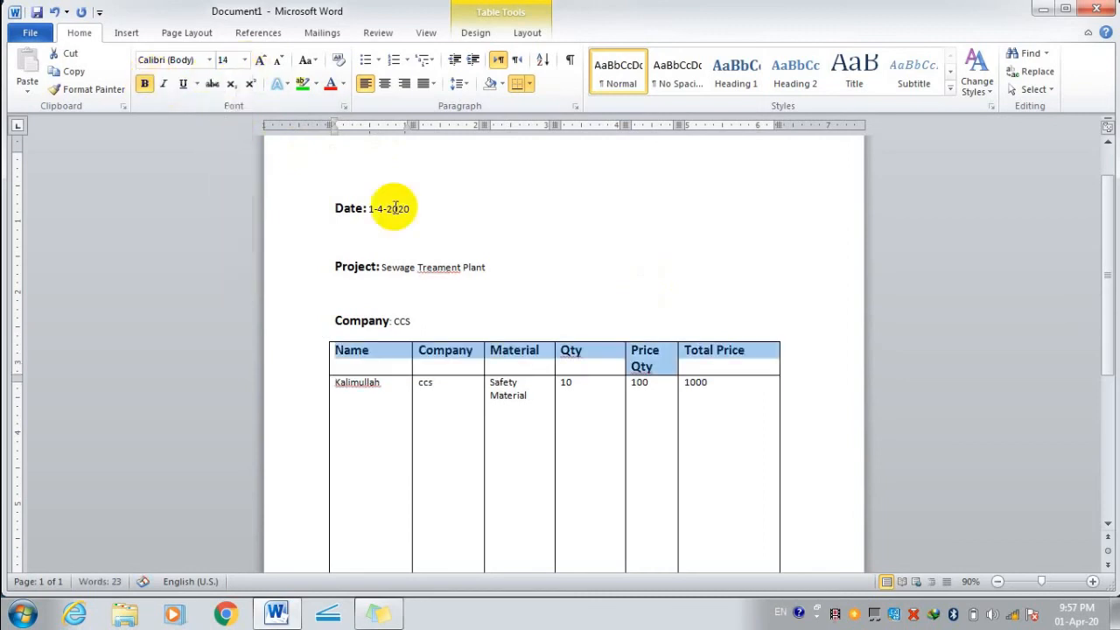
scroll(500, 209, down, 3)
click(590, 386)
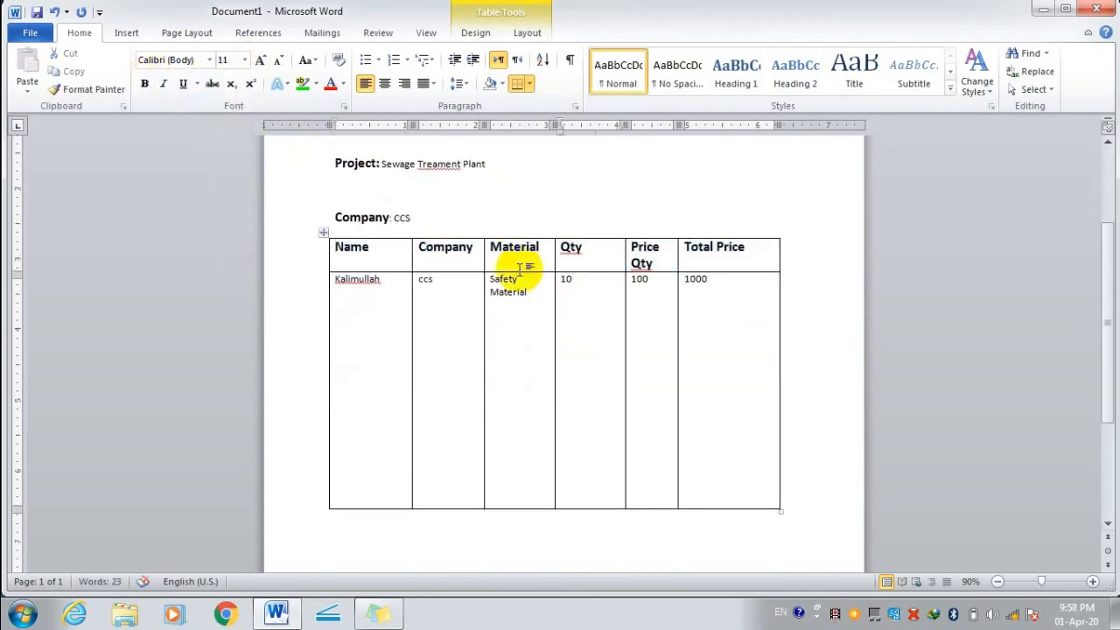
drag(496, 271, 494, 265)
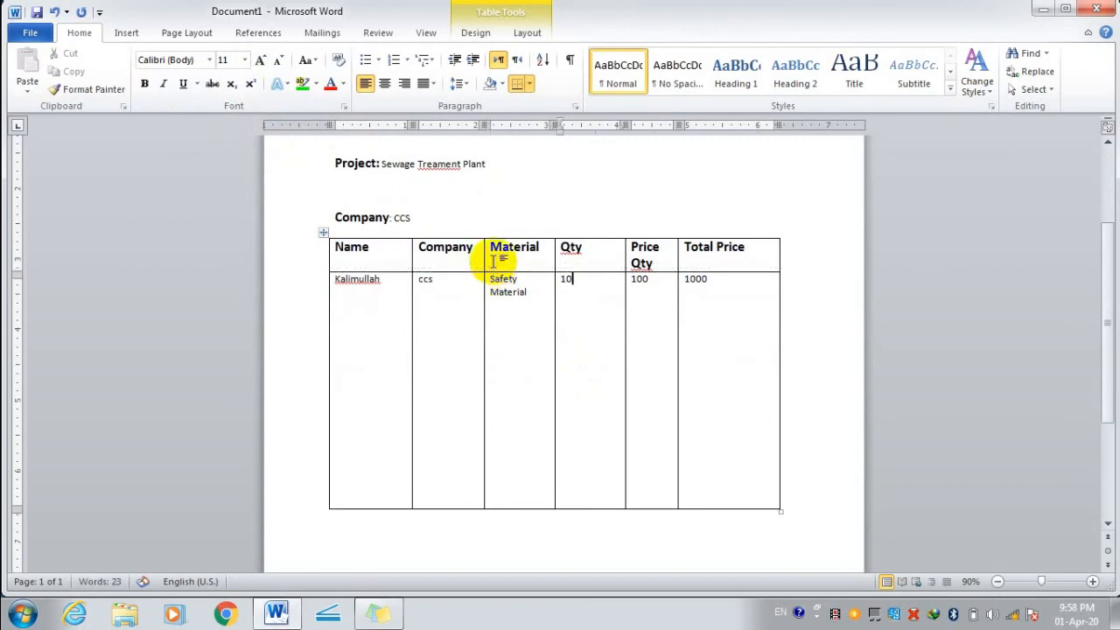
drag(677, 262, 692, 263)
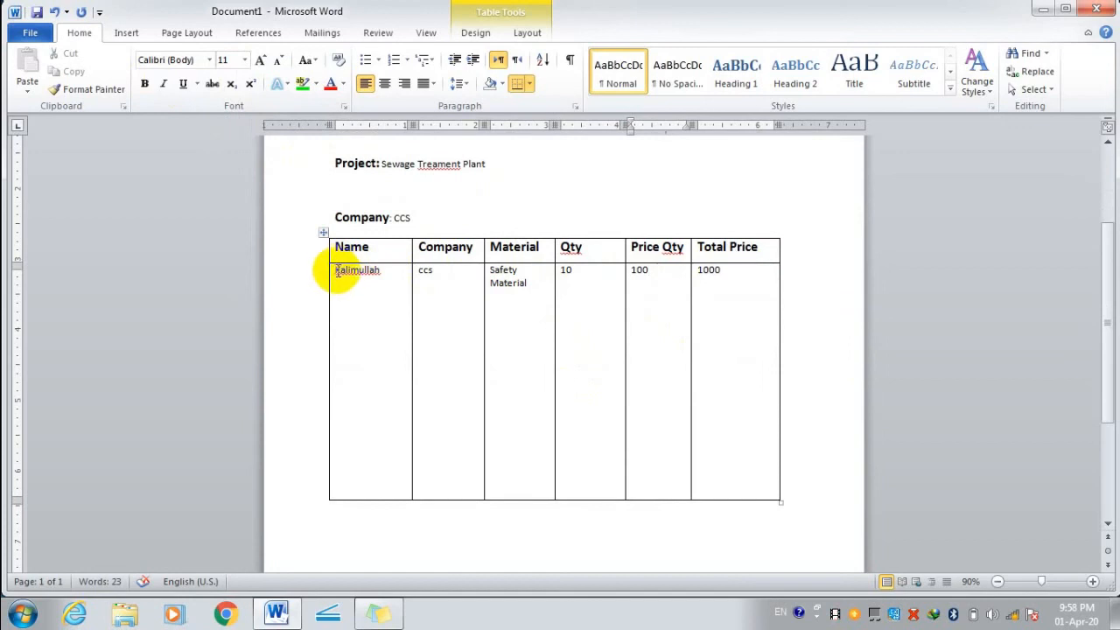
Set all cells of the item row to 14 pt.
drag(338, 272, 707, 283)
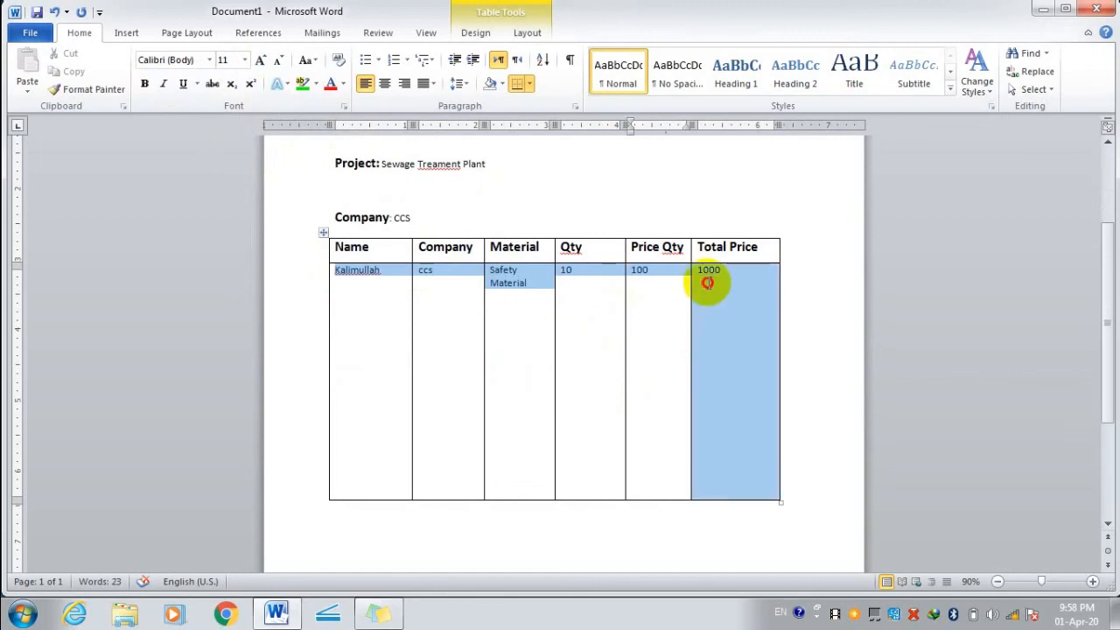
click(246, 60)
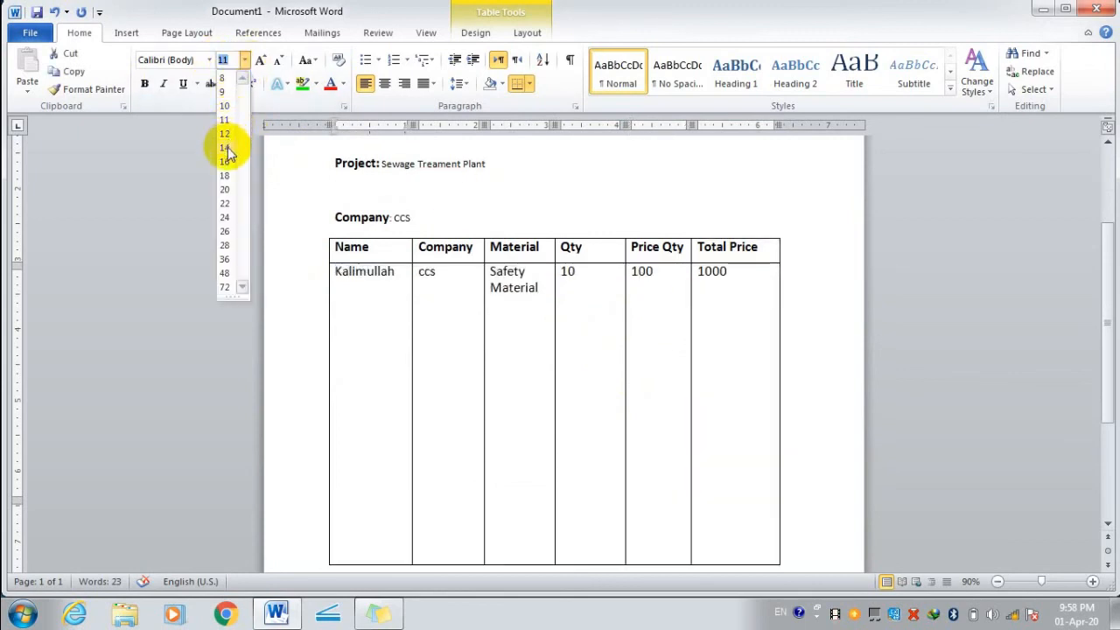
click(225, 147)
scroll(426, 332, down, 3)
scroll(637, 393, up, 1)
click(714, 411)
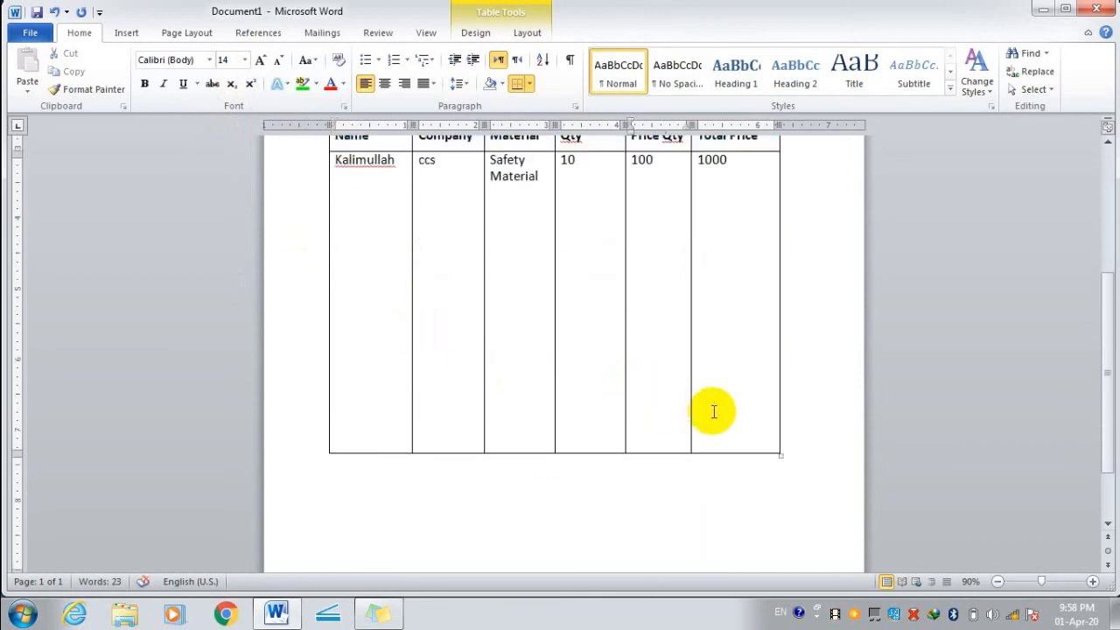
Shorten the item row by deleting empty lines in the Total Price cell.
key(BackSpace)
key(BackSpace)
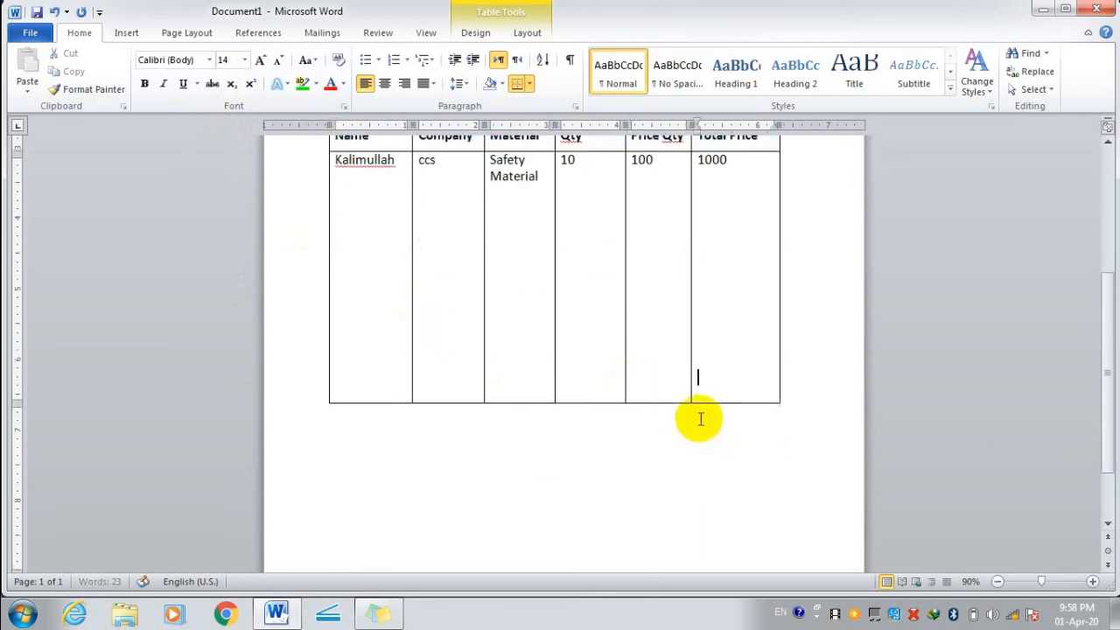
key(BackSpace)
key(BackSpace)
key(BackSpace)
key(BackSpace)
key(BackSpace)
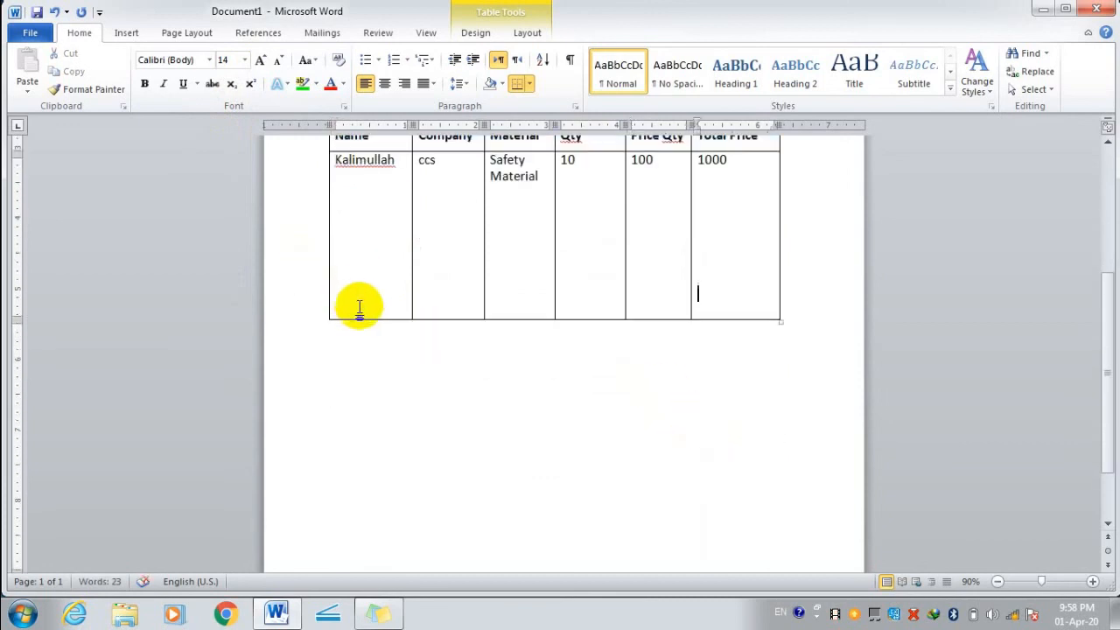
click(434, 300)
click(403, 164)
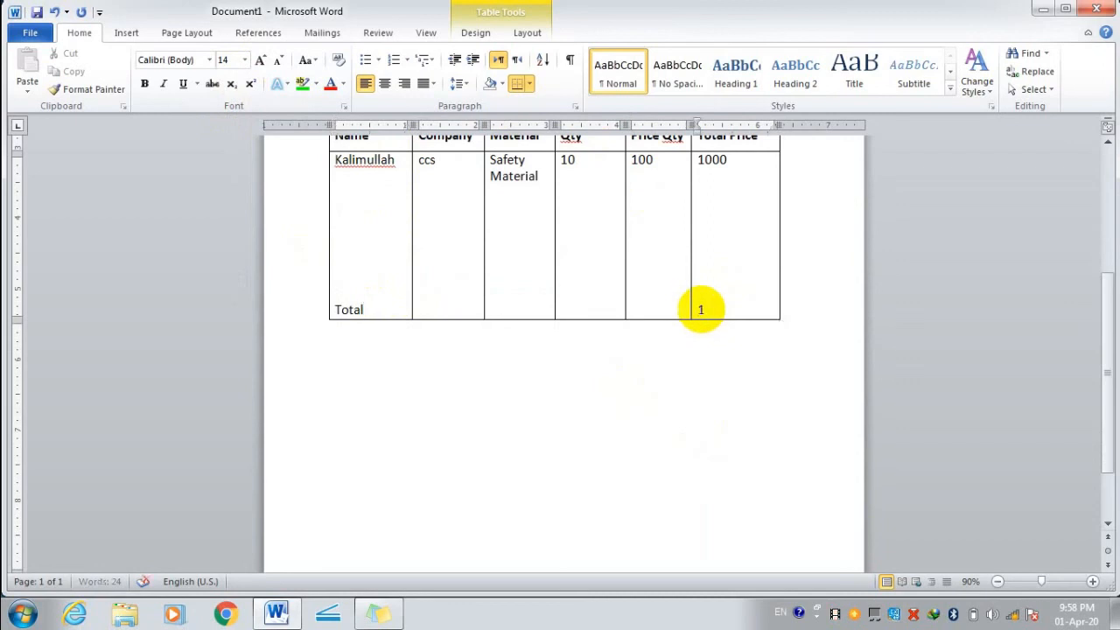
scroll(675, 305, up, 6)
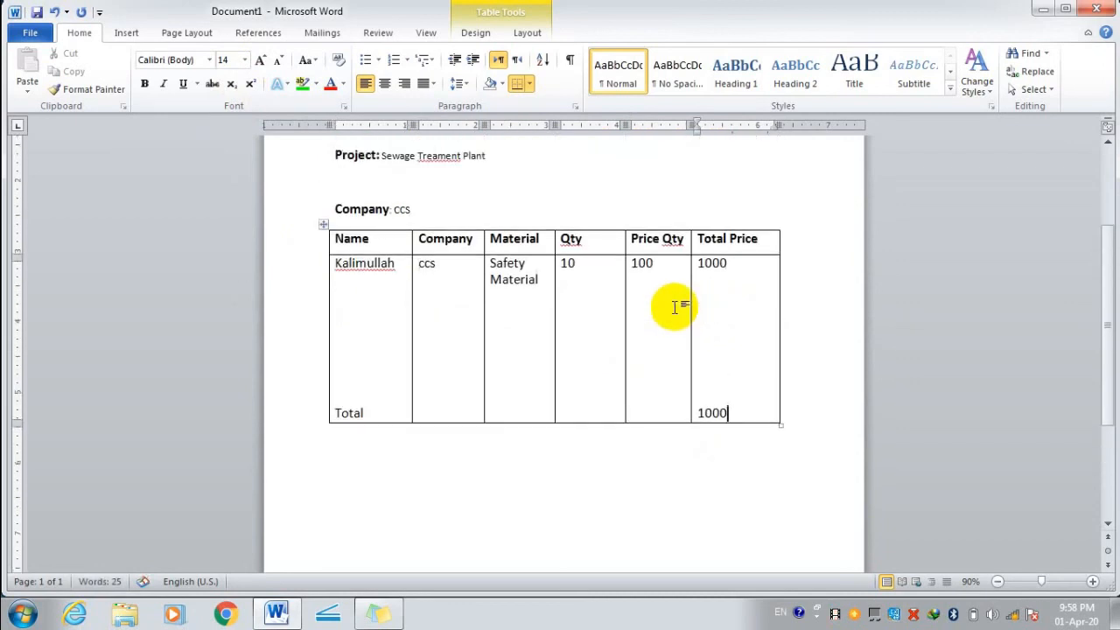
click(465, 208)
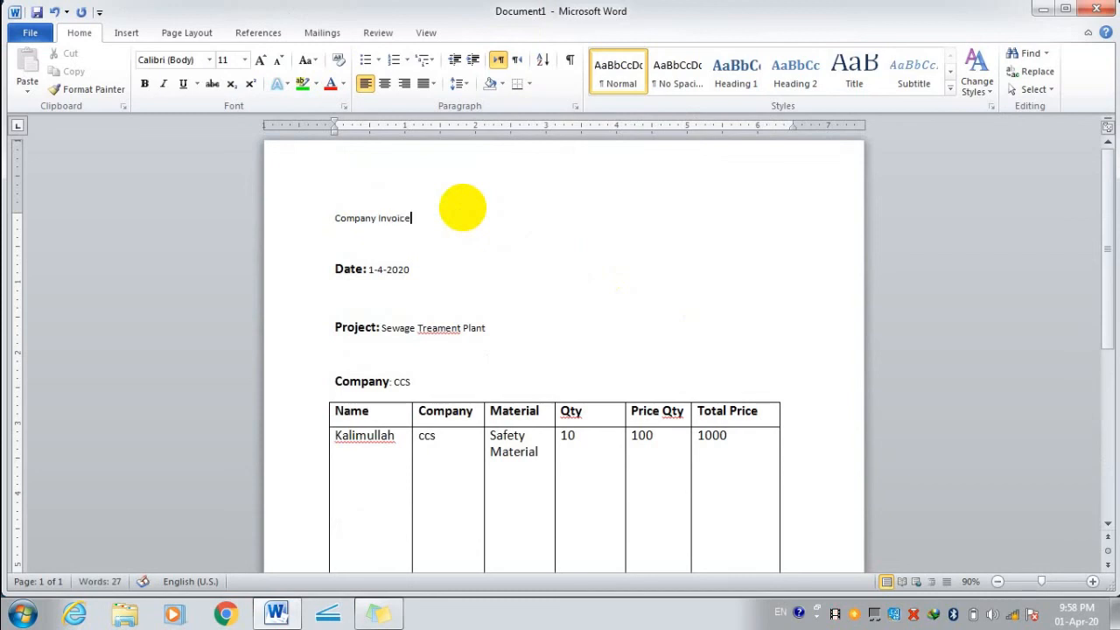
Make the Company Invoice title bold, 28 pt and centred on the page.
drag(413, 218, 330, 218)
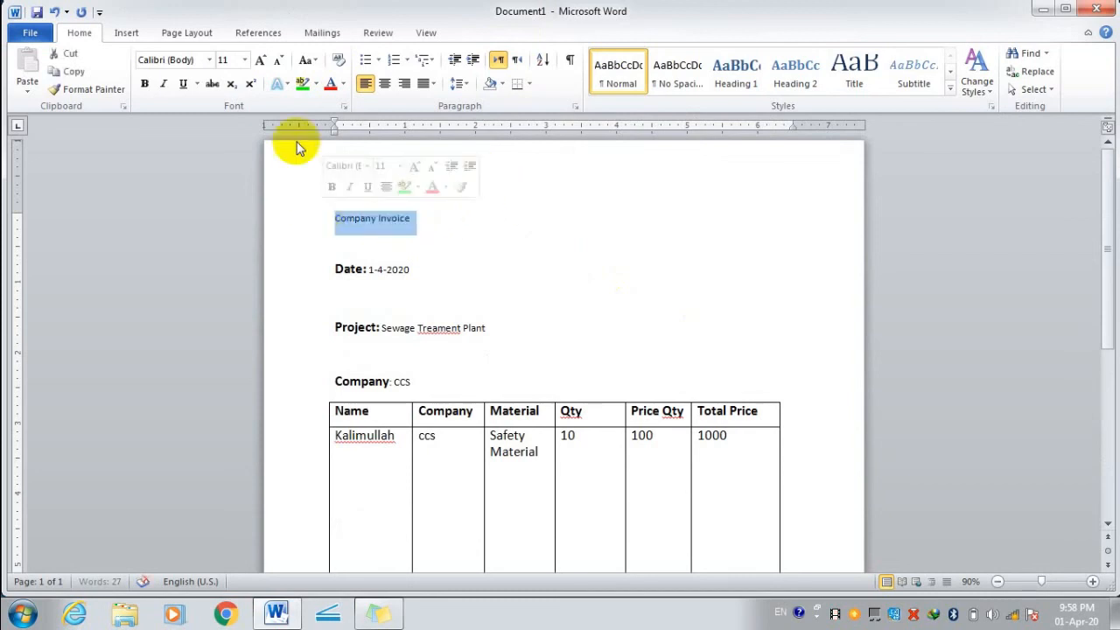
click(144, 85)
click(245, 59)
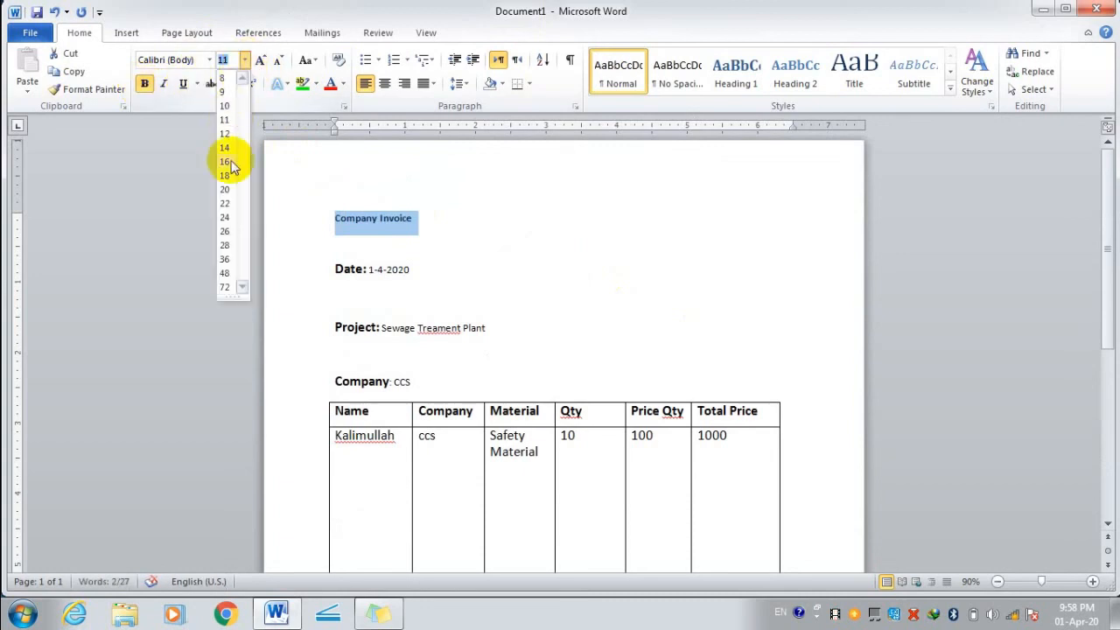
click(229, 245)
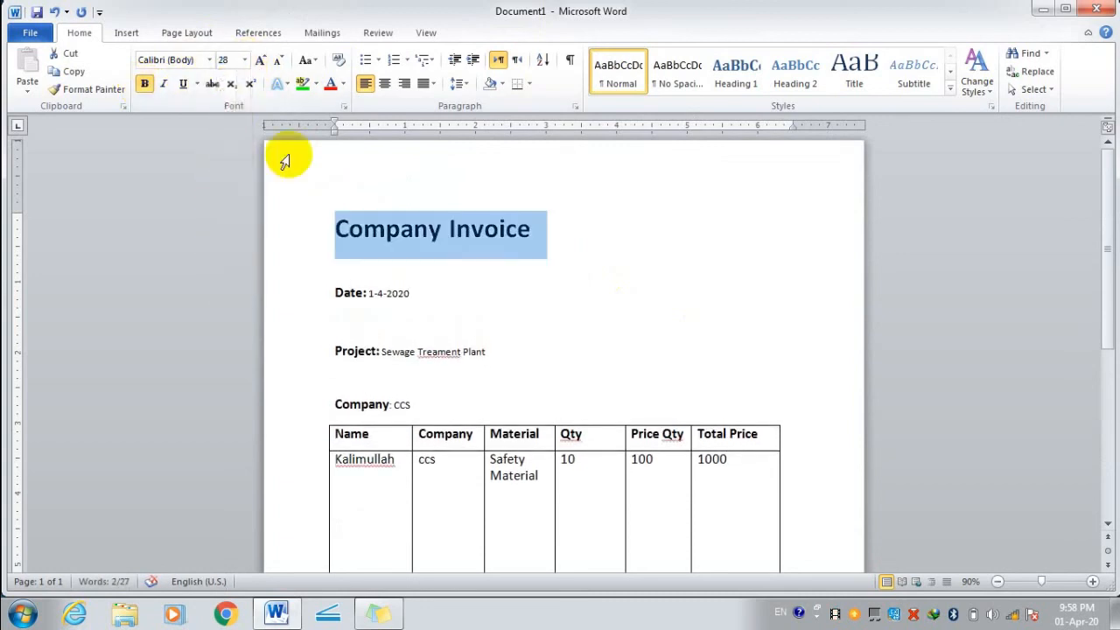
click(386, 87)
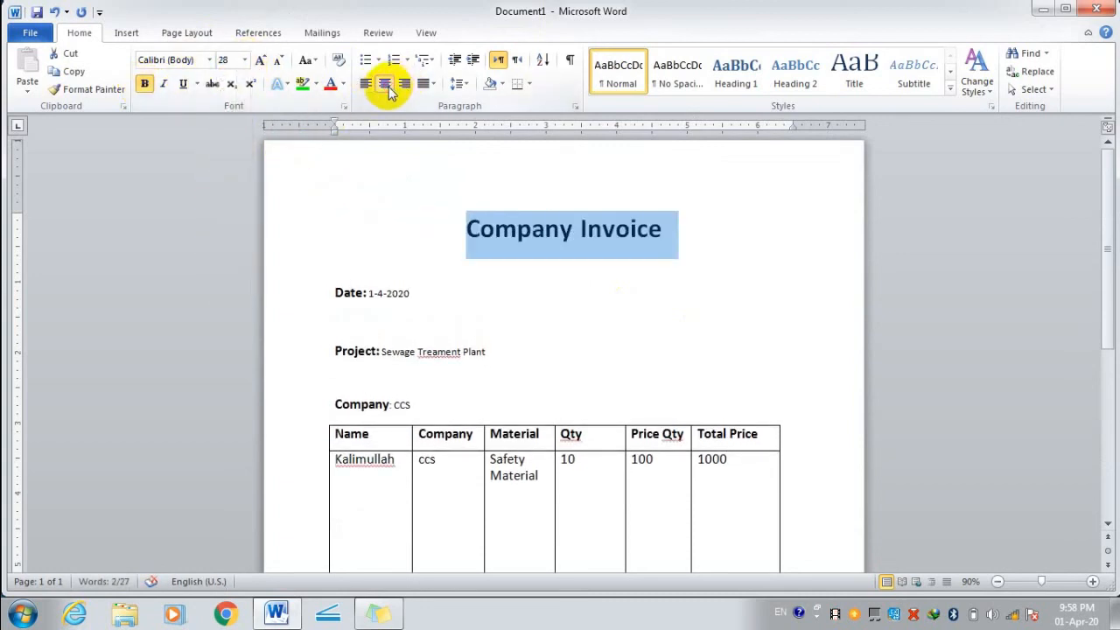
click(705, 404)
click(518, 196)
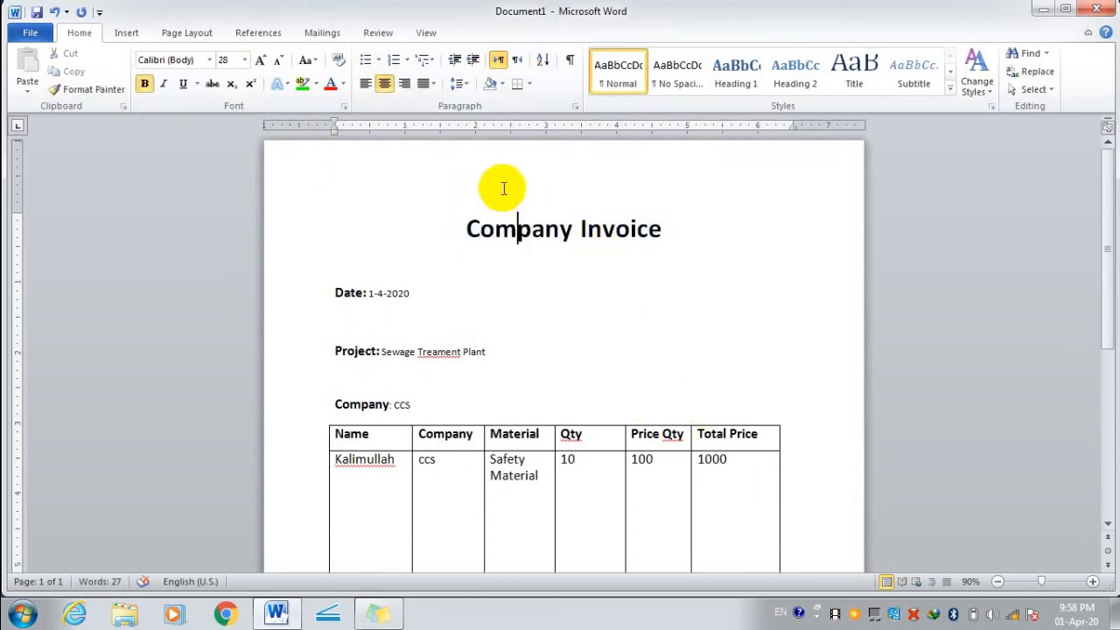
scroll(525, 200, down, 2)
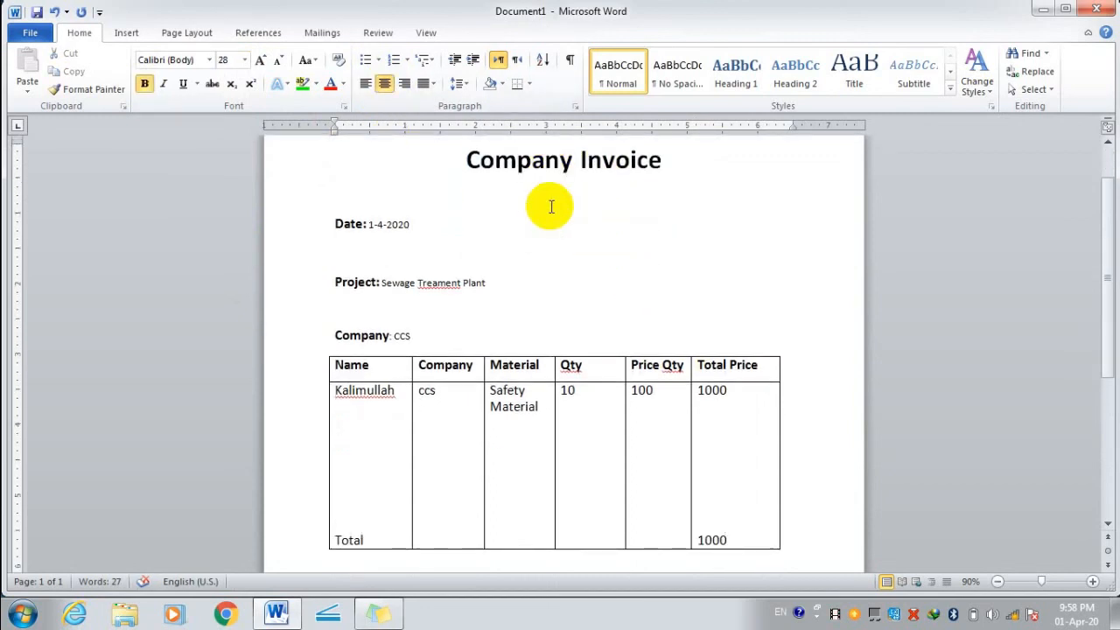
click(368, 224)
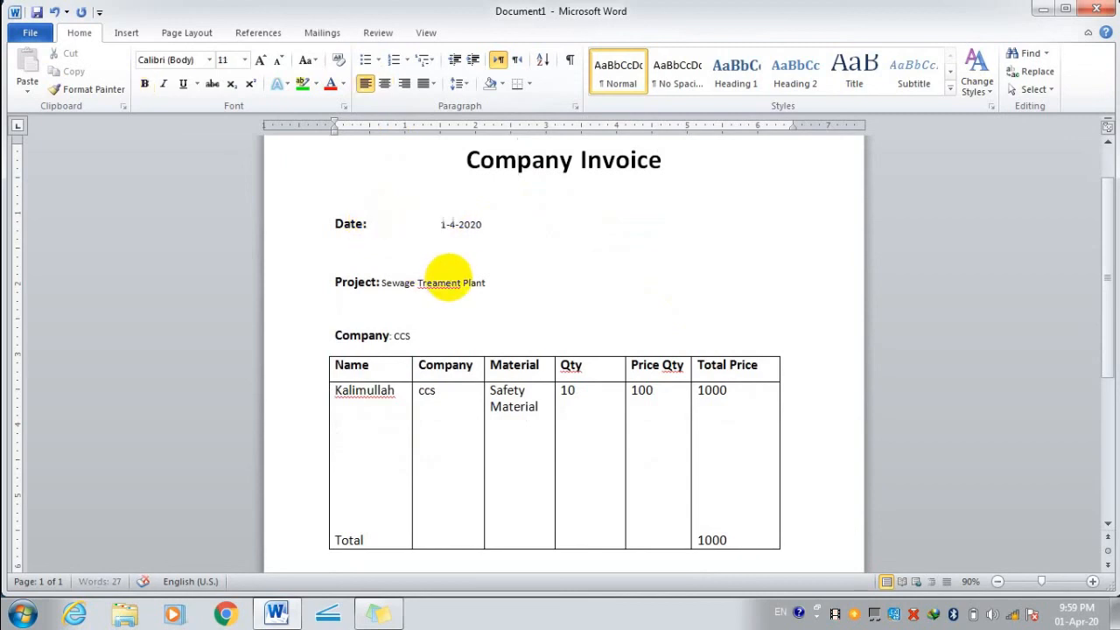
Tab the project name and ccs values right so they align with the date value.
click(379, 282)
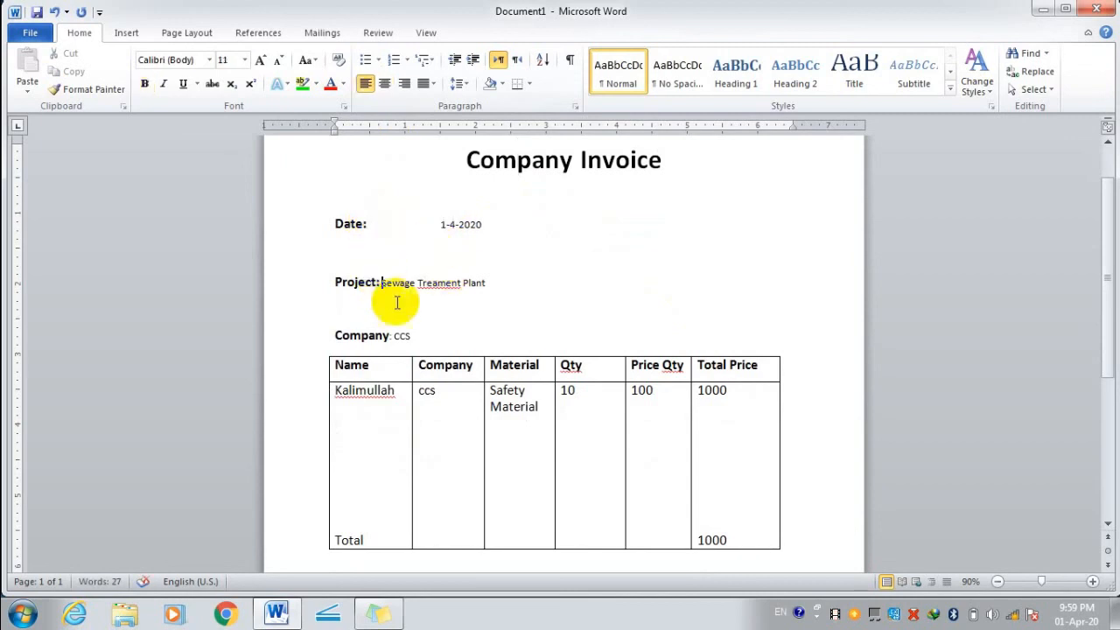
key(Tab)
key(Tab)
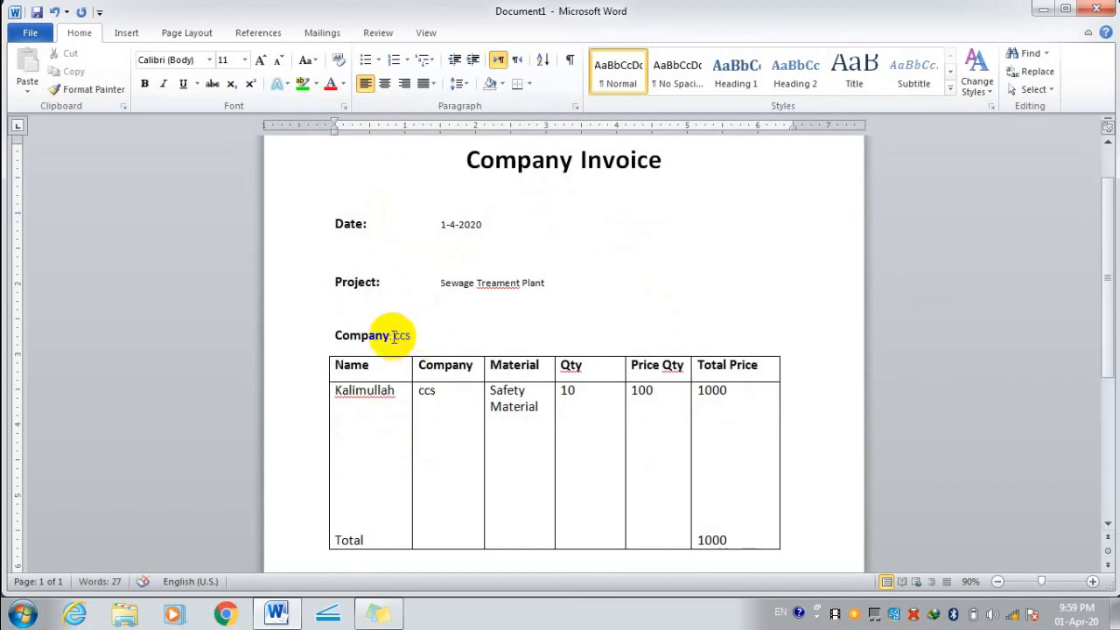
click(394, 336)
key(Tab)
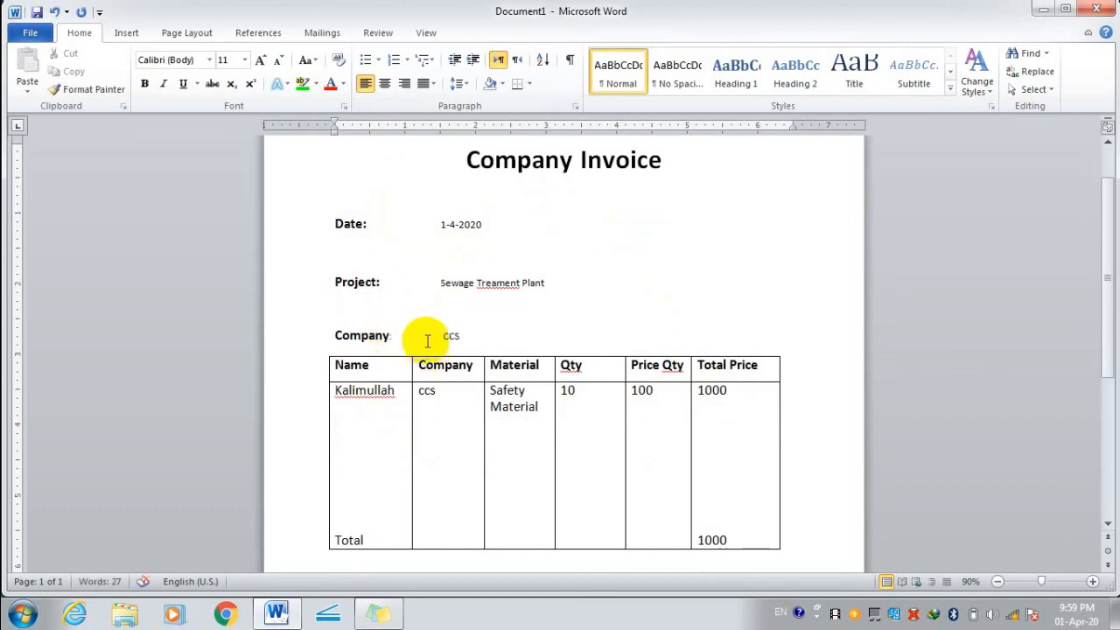
scroll(648, 274, down, 2)
scroll(647, 273, up, 1)
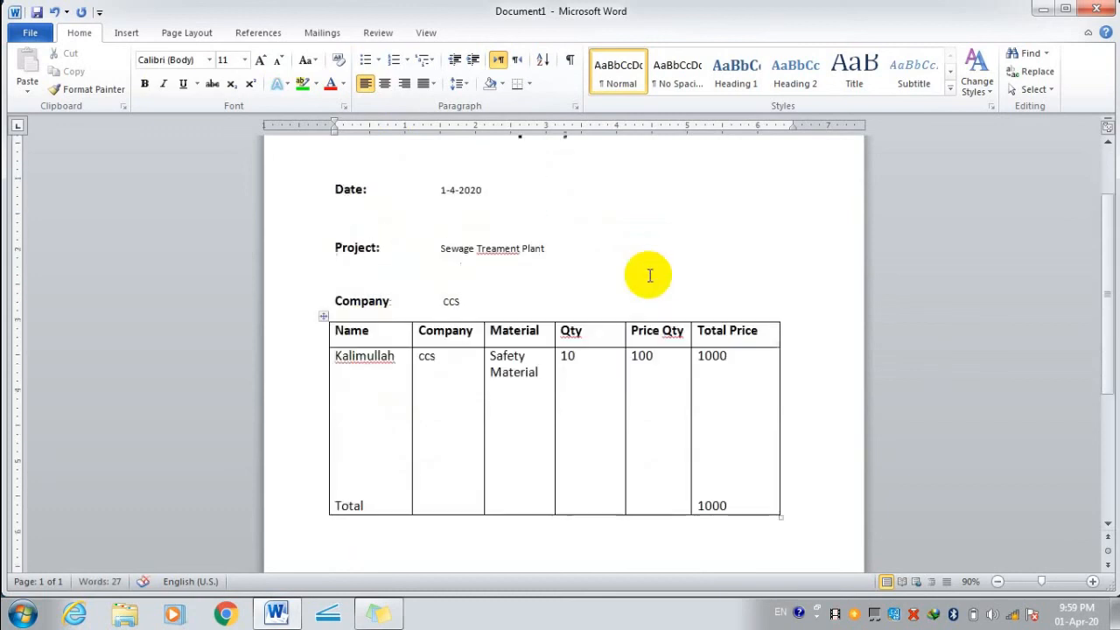
scroll(649, 273, down, 6)
click(432, 326)
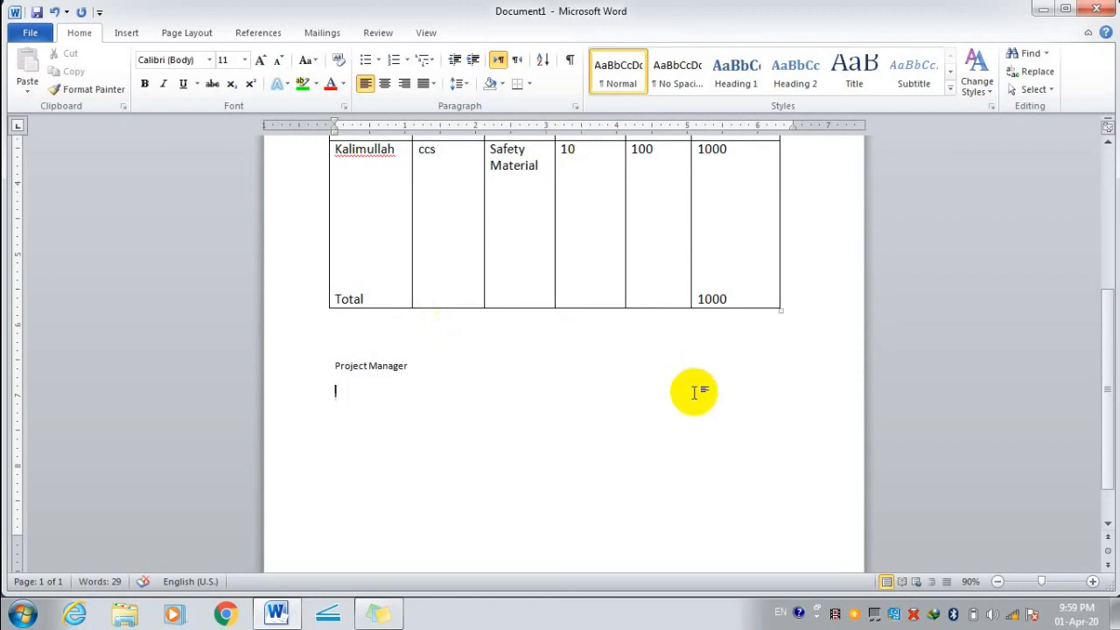
Return to the end of the Project Manager signature line and review the labels.
click(706, 363)
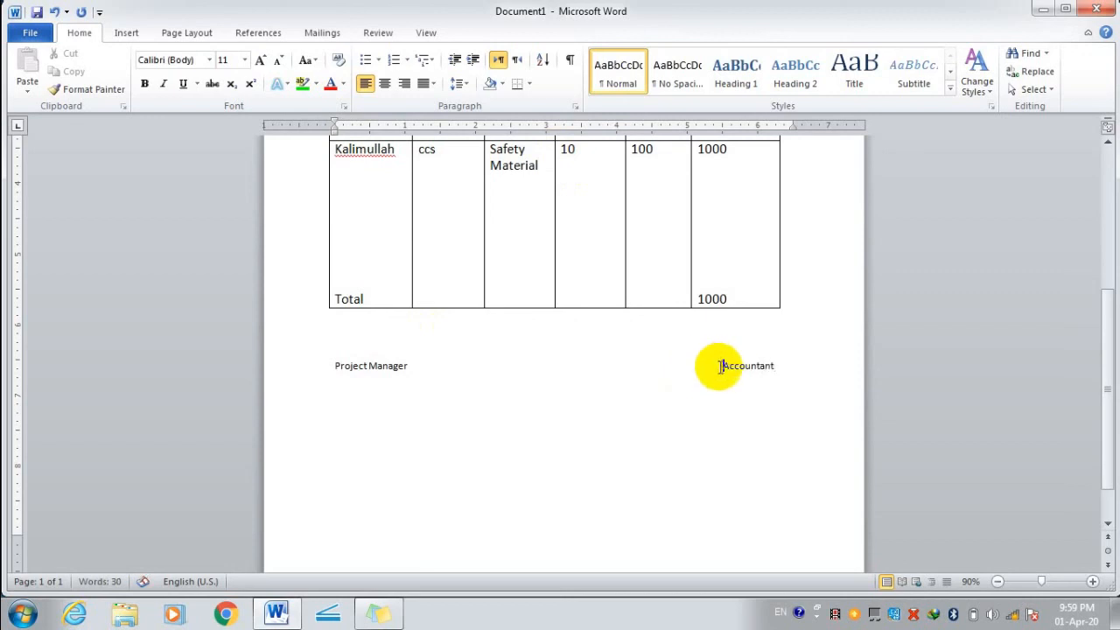
scroll(732, 458, up, 6)
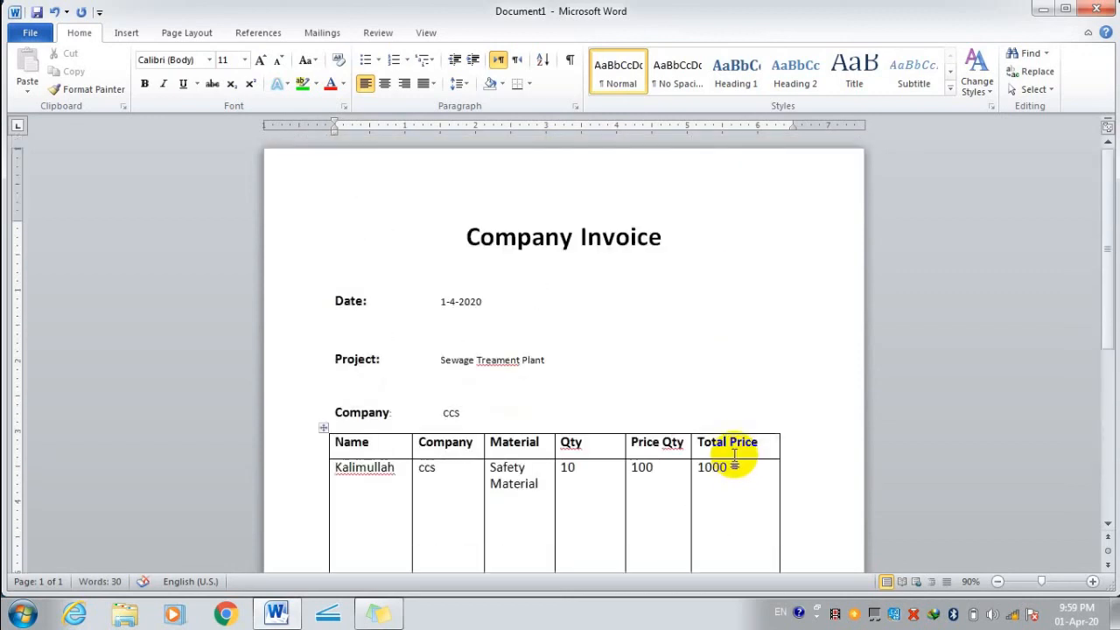
scroll(733, 458, down, 1)
scroll(732, 414, down, 3)
scroll(729, 412, up, 5)
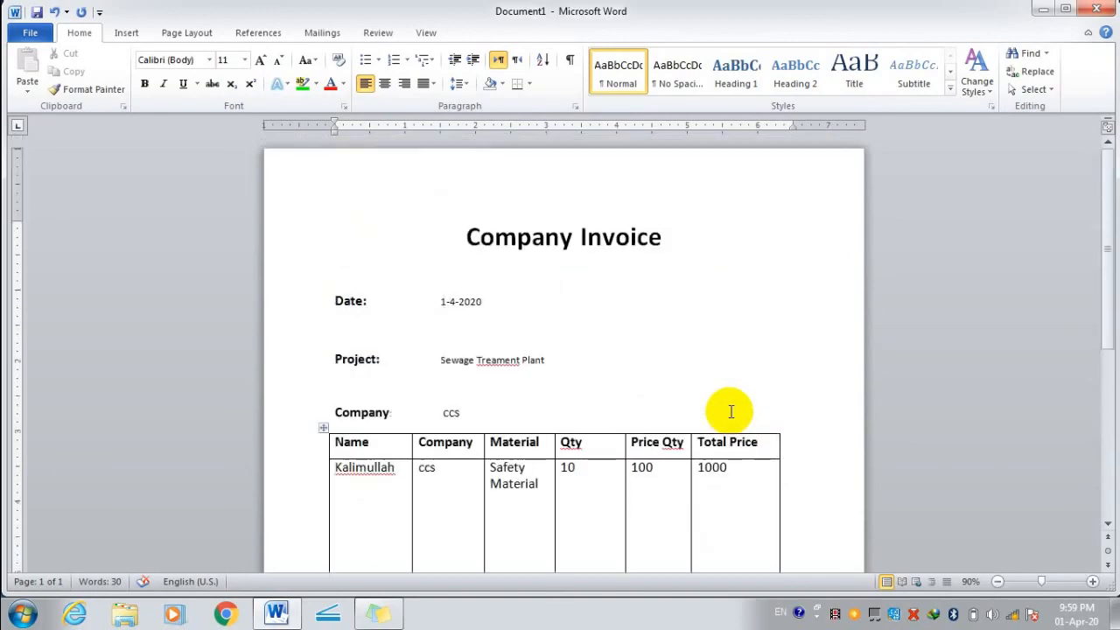
Minimize Word and open the sheets Work folder from the desktop.
click(1041, 10)
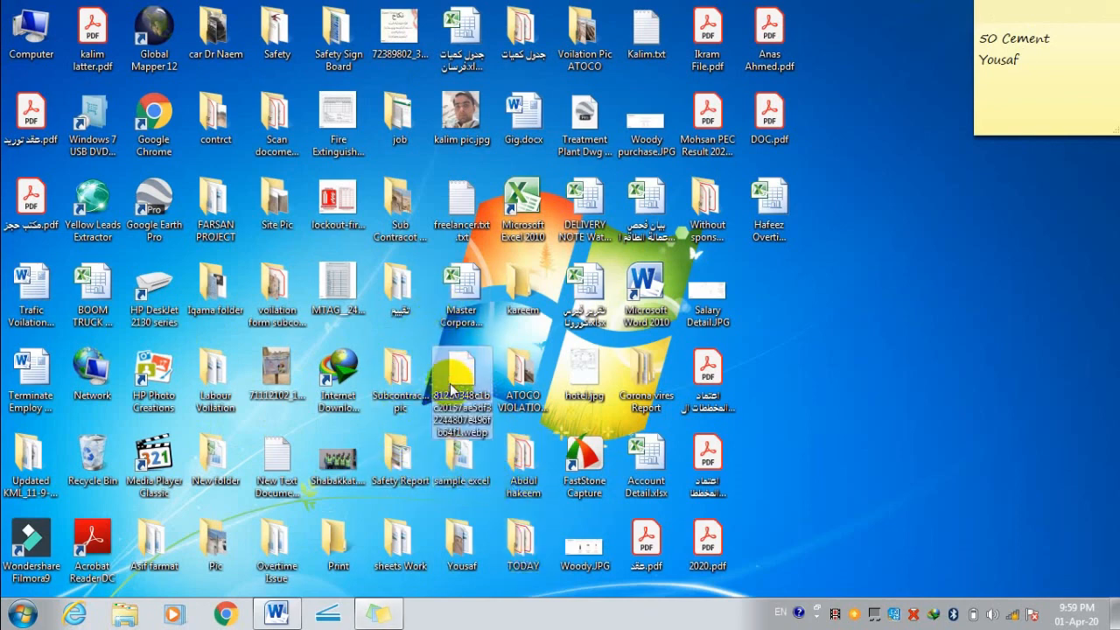
key(s)
key(s)
key(s)
key(s)
key(s)
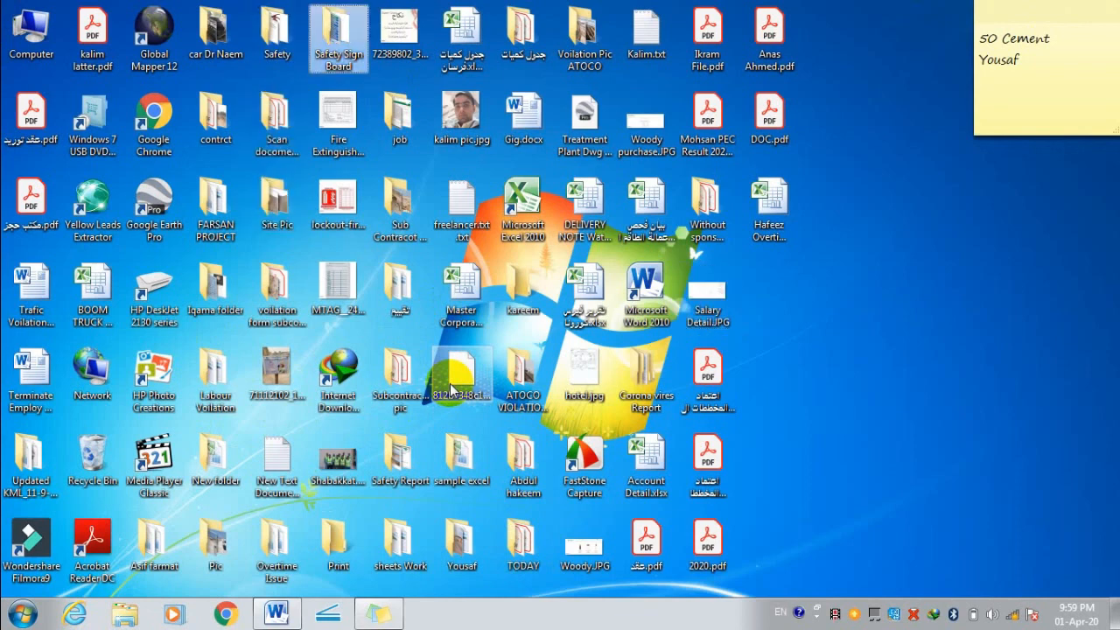
key(s)
key(s)
key(s)
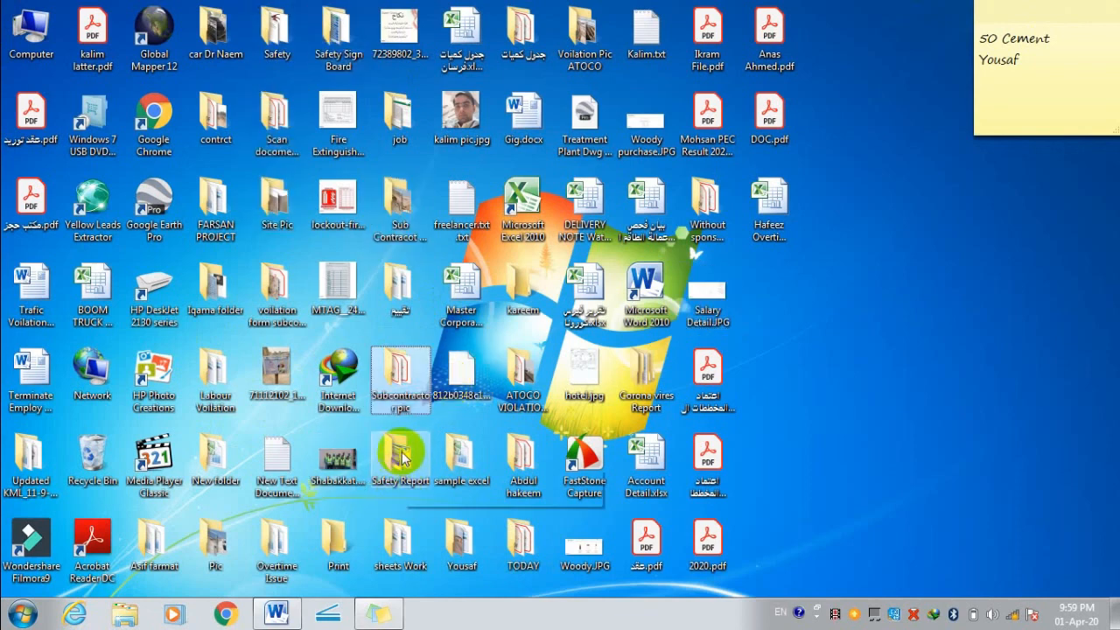
click(406, 450)
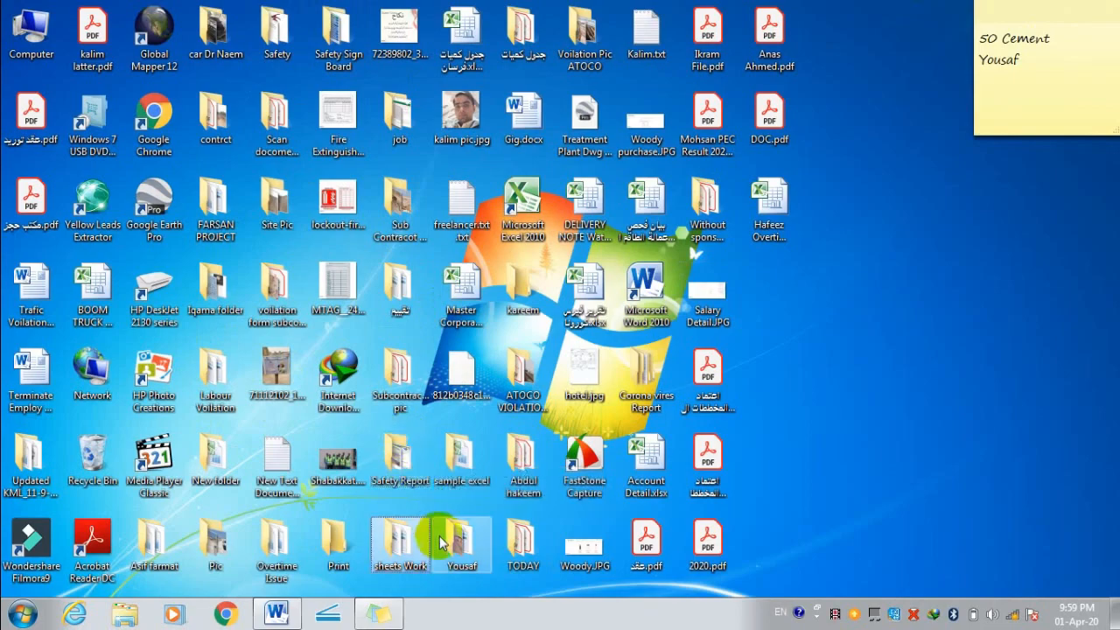
double_click(400, 535)
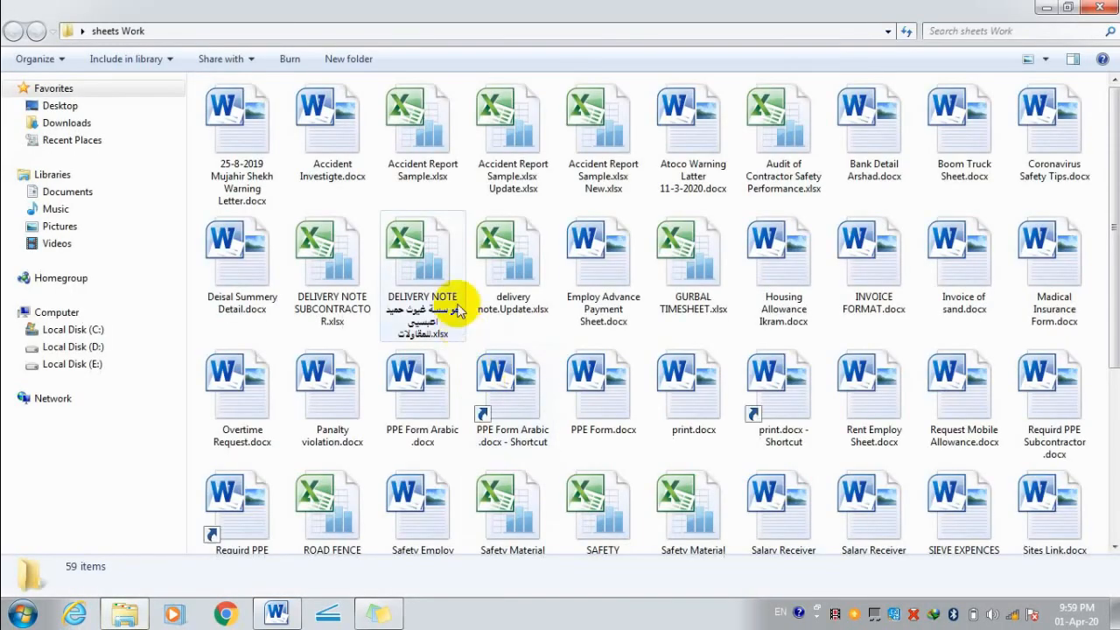
Open Salary Receiver Sheet Boom Truck.docx from the file list.
click(350, 387)
key(s)
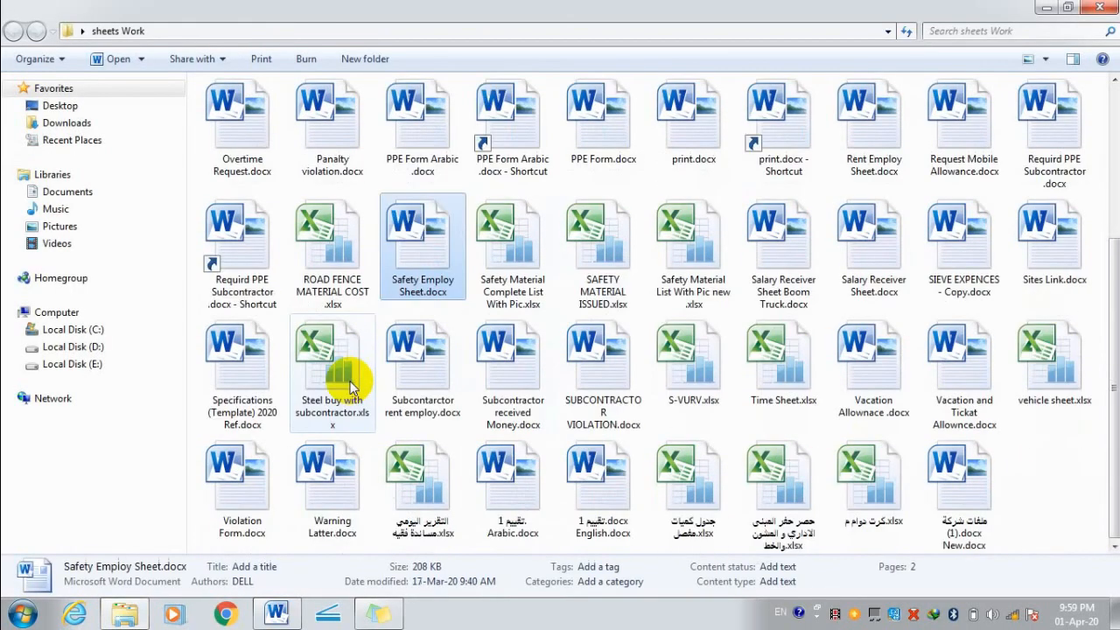
click(871, 254)
click(807, 265)
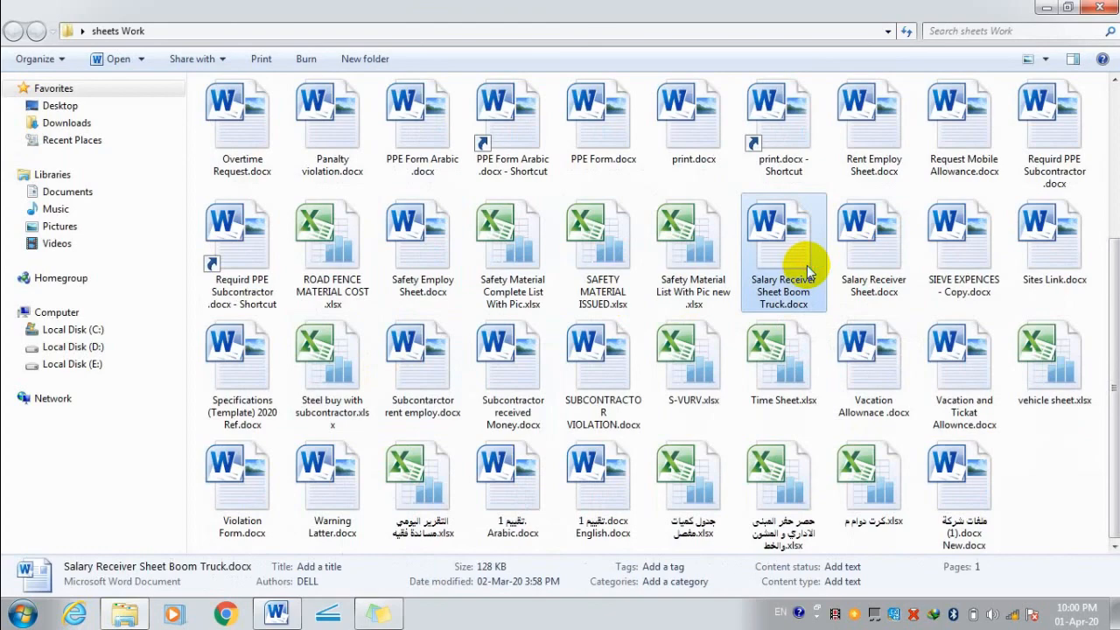
double_click(807, 265)
Copy the Saudi Naval Support Co. logo header from the salary sheet.
scroll(753, 262, down, 3)
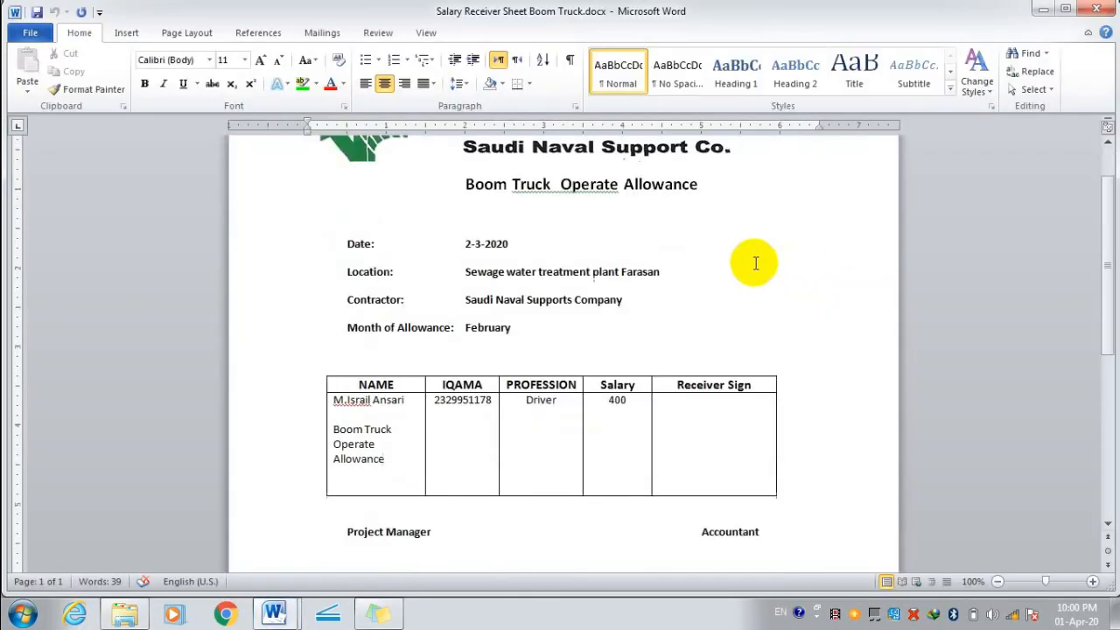
scroll(752, 262, up, 3)
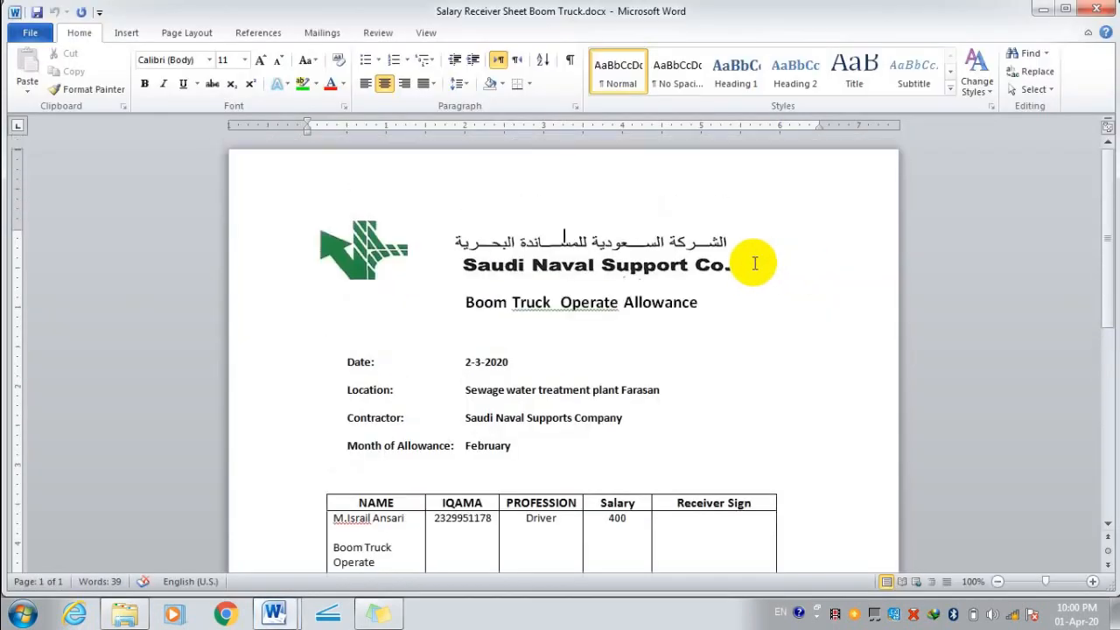
click(461, 249)
right_click(481, 249)
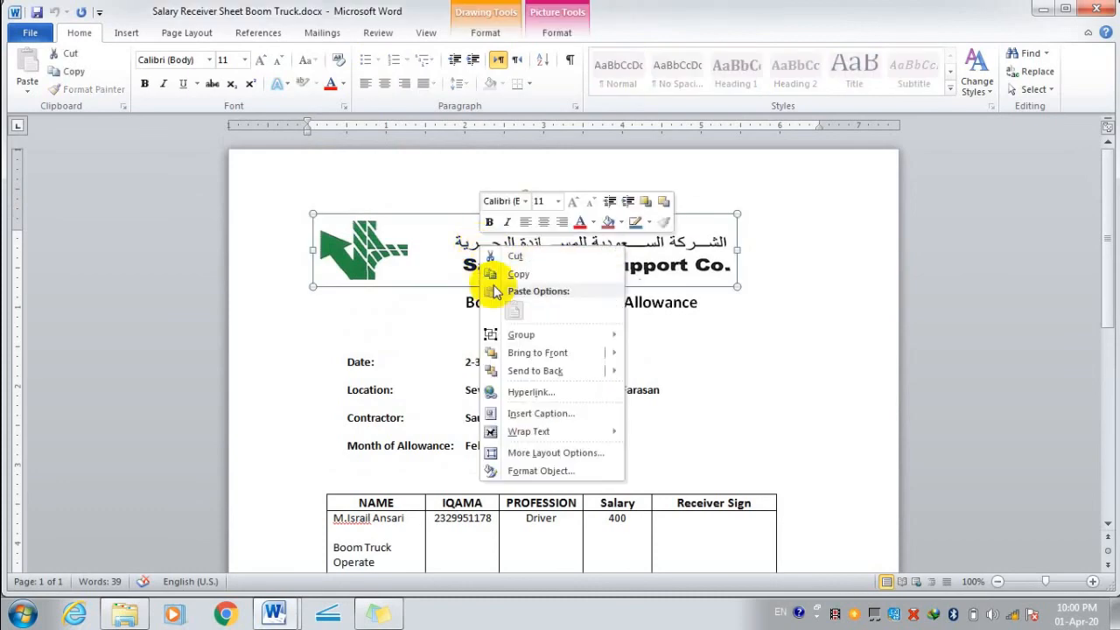
click(506, 274)
In the invoice, replace the Company Invoice title with the pasted logo header.
mouse_move(280, 608)
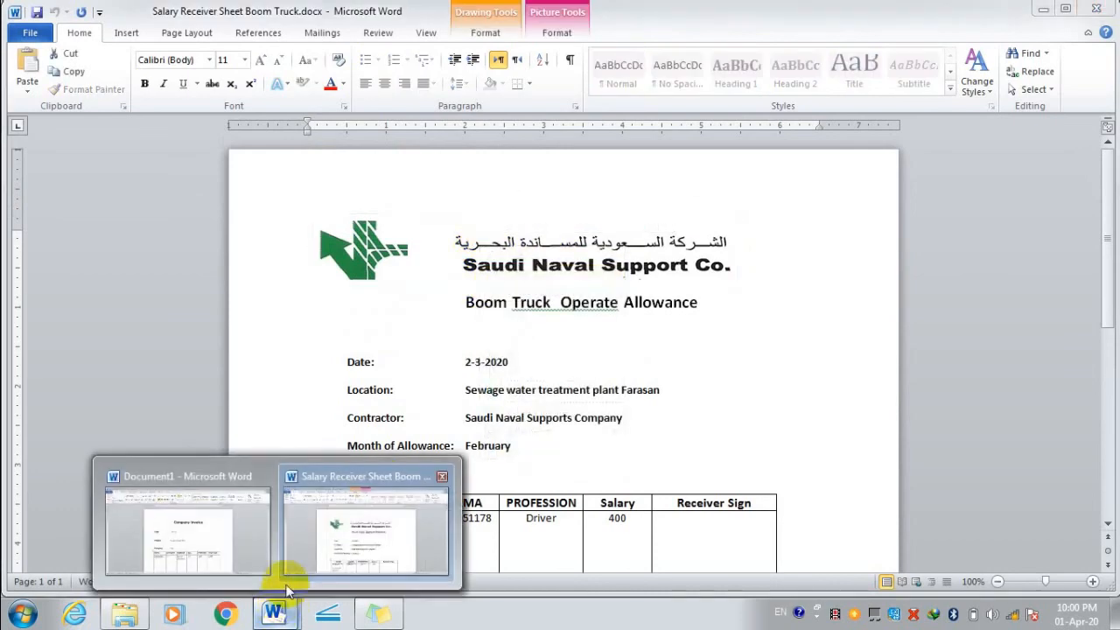
click(232, 546)
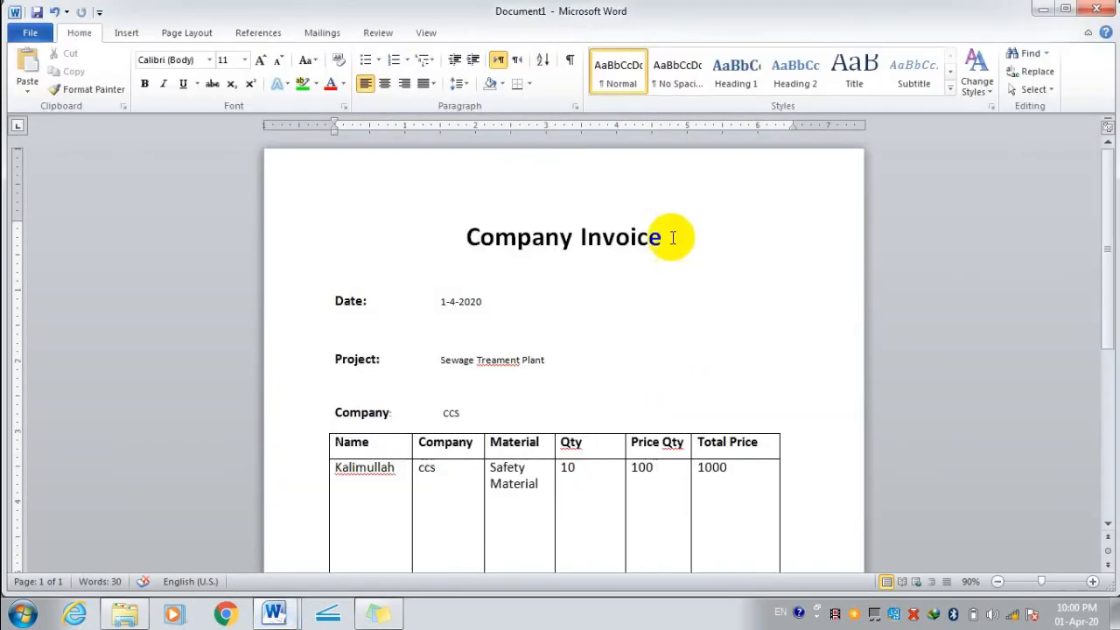
drag(673, 237, 437, 240)
key(Delete)
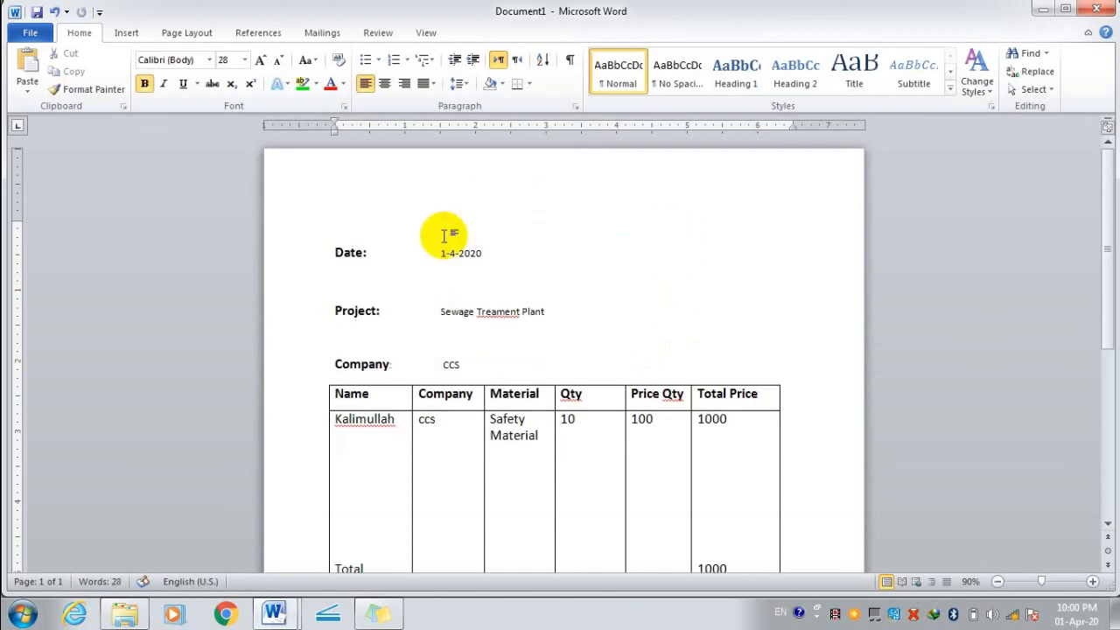
key(ctrl+v)
click(530, 315)
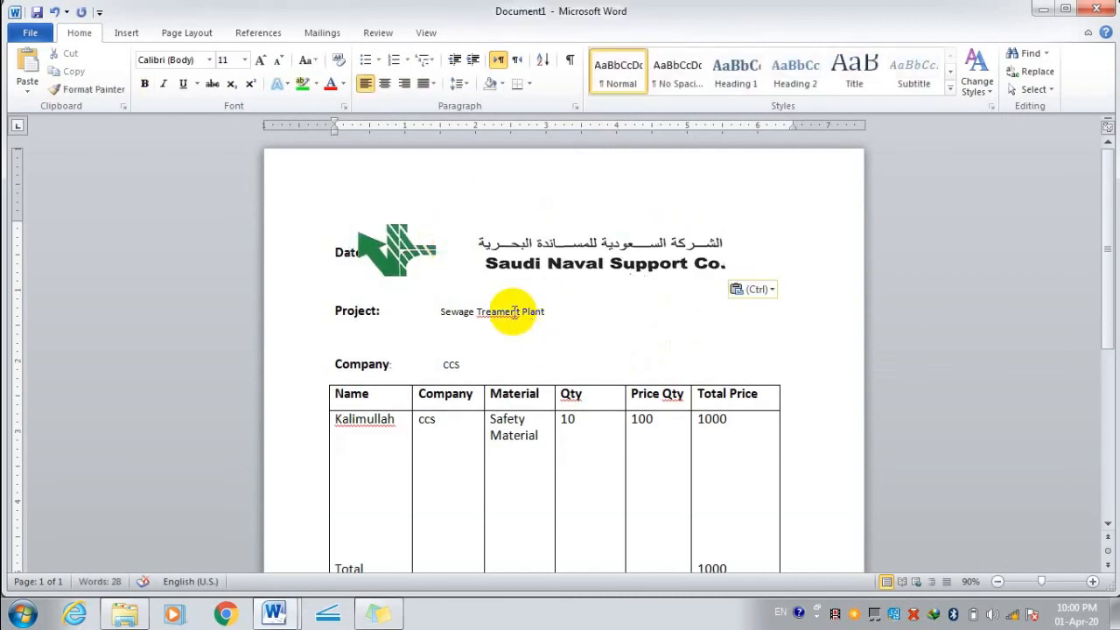
Move the logo above Date and remove blank lines around the Date and Company fields.
click(499, 276)
drag(499, 276, 520, 207)
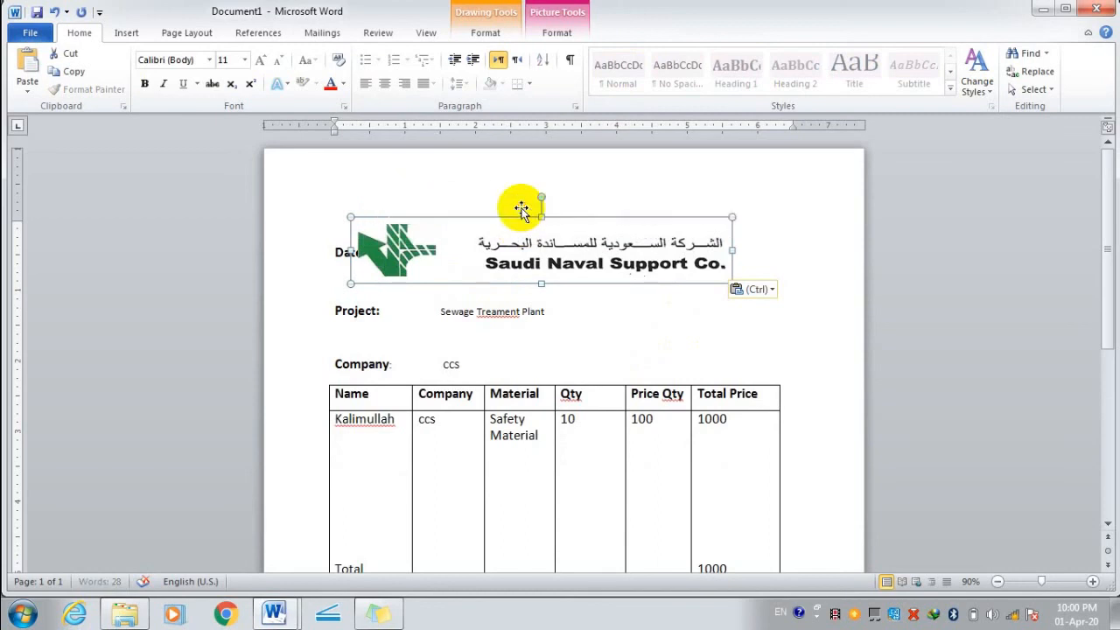
click(336, 248)
key(Return)
click(352, 306)
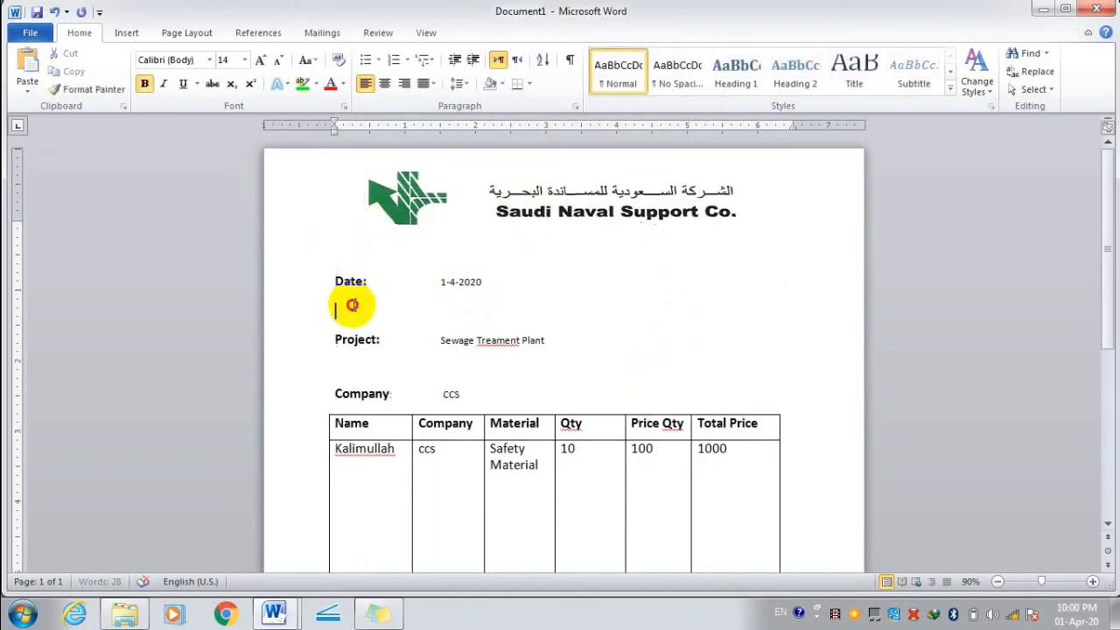
key(BackSpace)
click(362, 335)
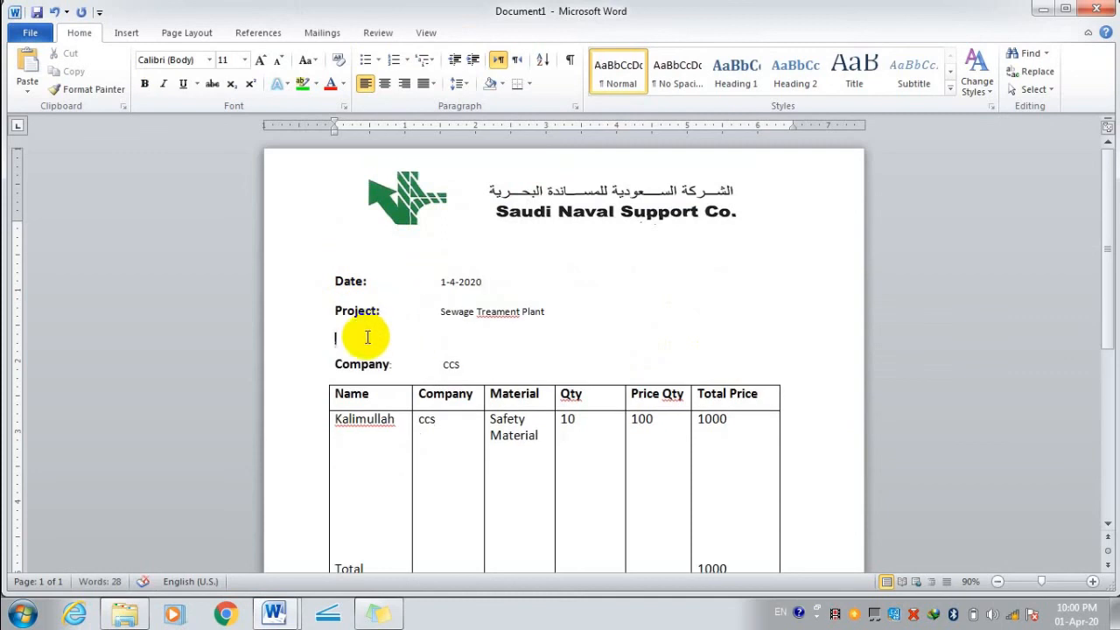
key(BackSpace)
Reposition the logo header down closer to the Date line.
click(521, 208)
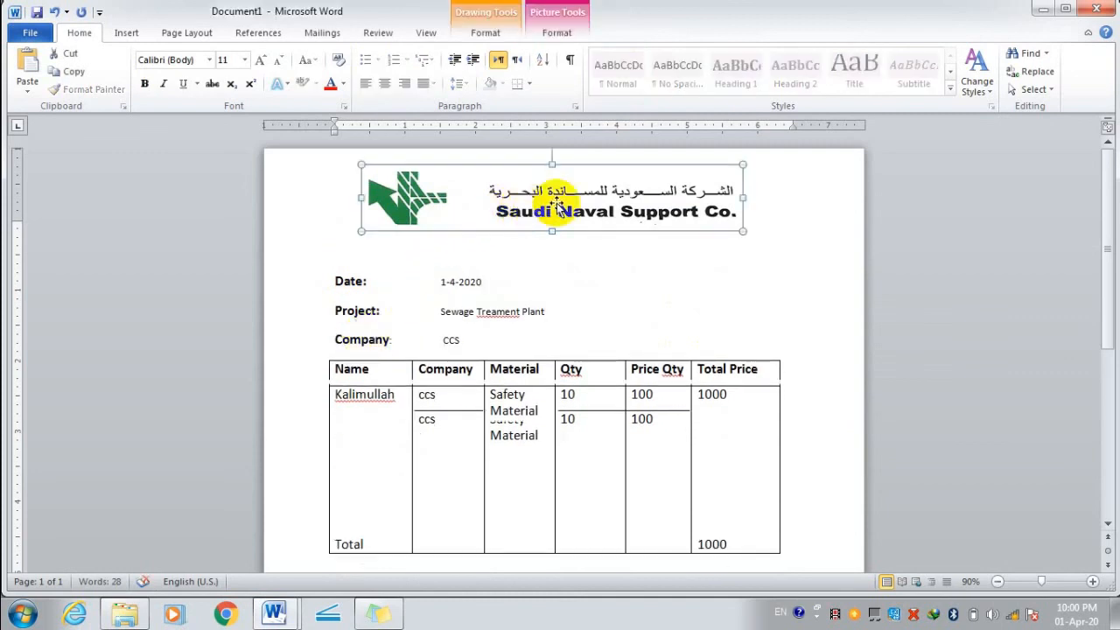
drag(555, 201, 554, 248)
click(778, 276)
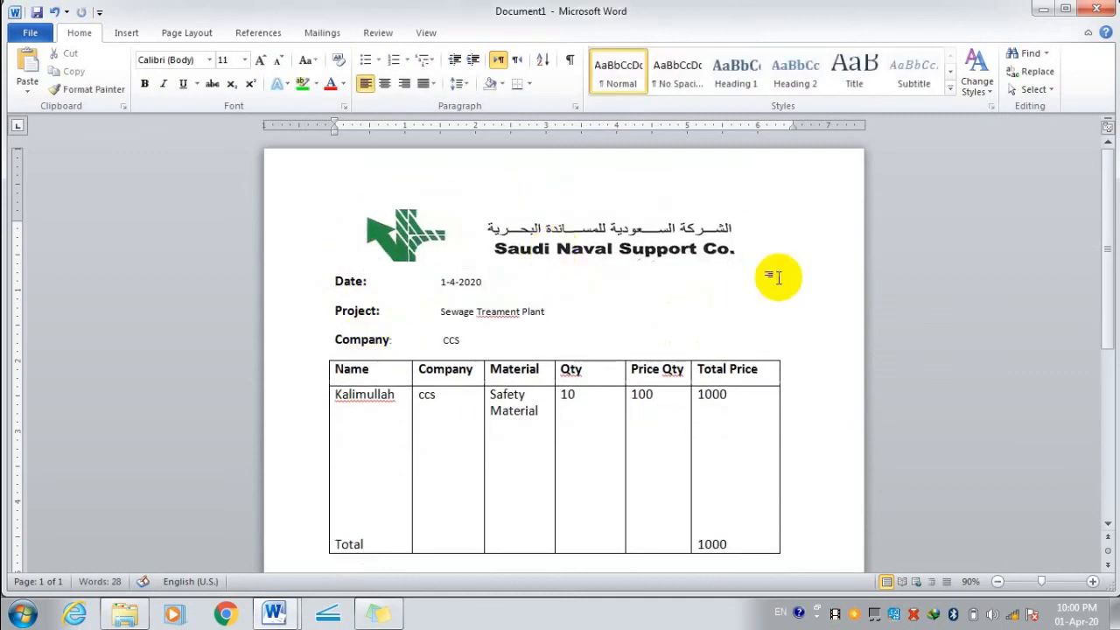
scroll(783, 307, down, 4)
scroll(782, 280, up, 4)
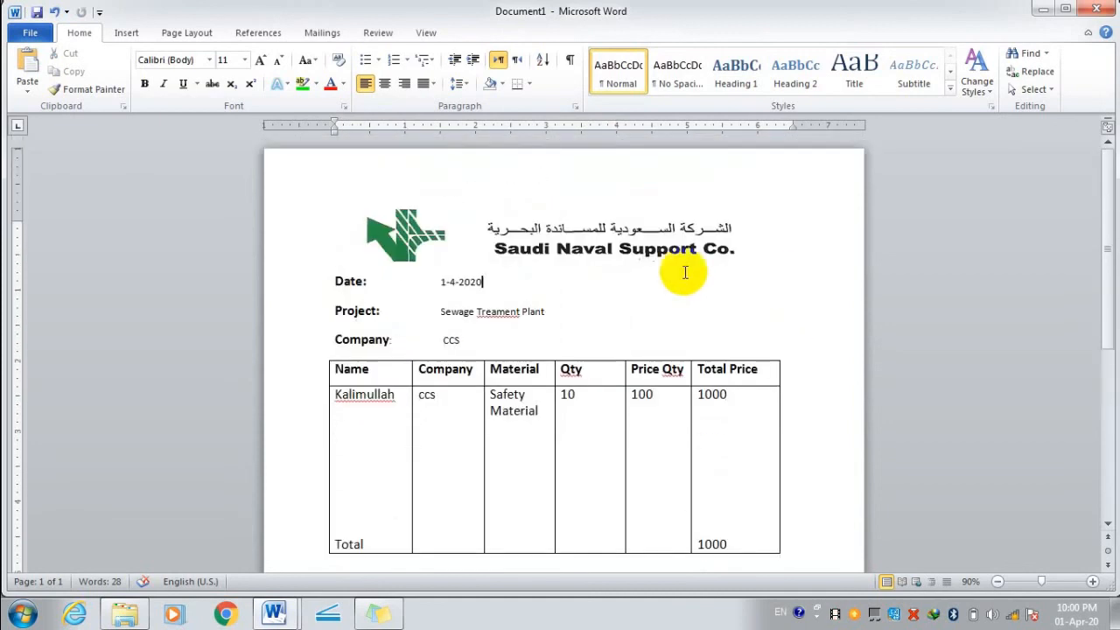
click(628, 247)
click(499, 283)
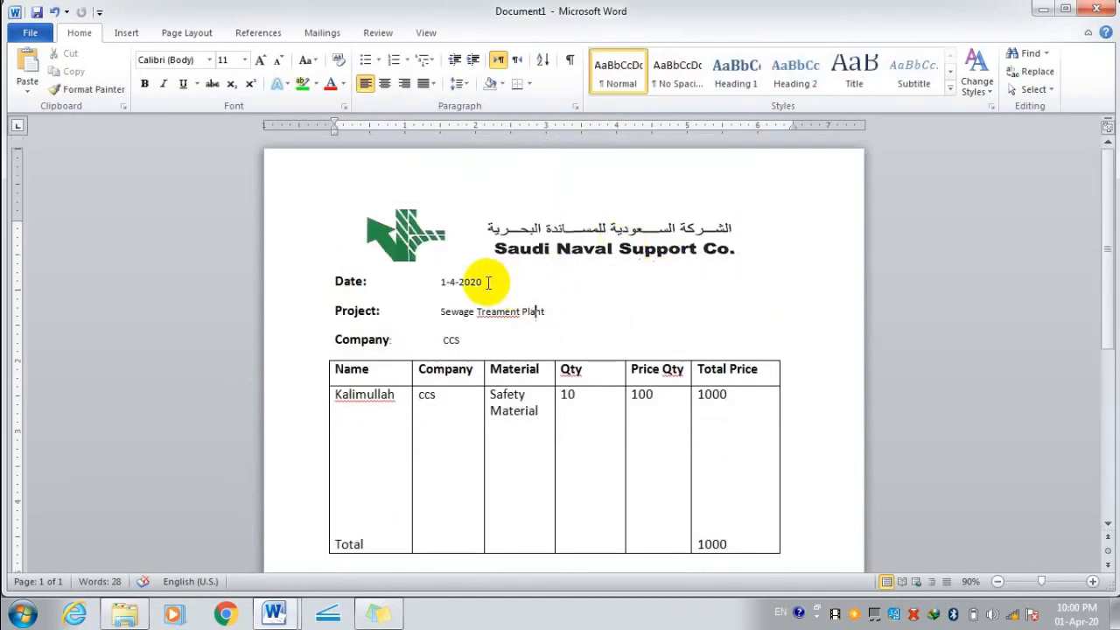
Set the date value to 12 pt.
drag(468, 338, 432, 281)
click(513, 307)
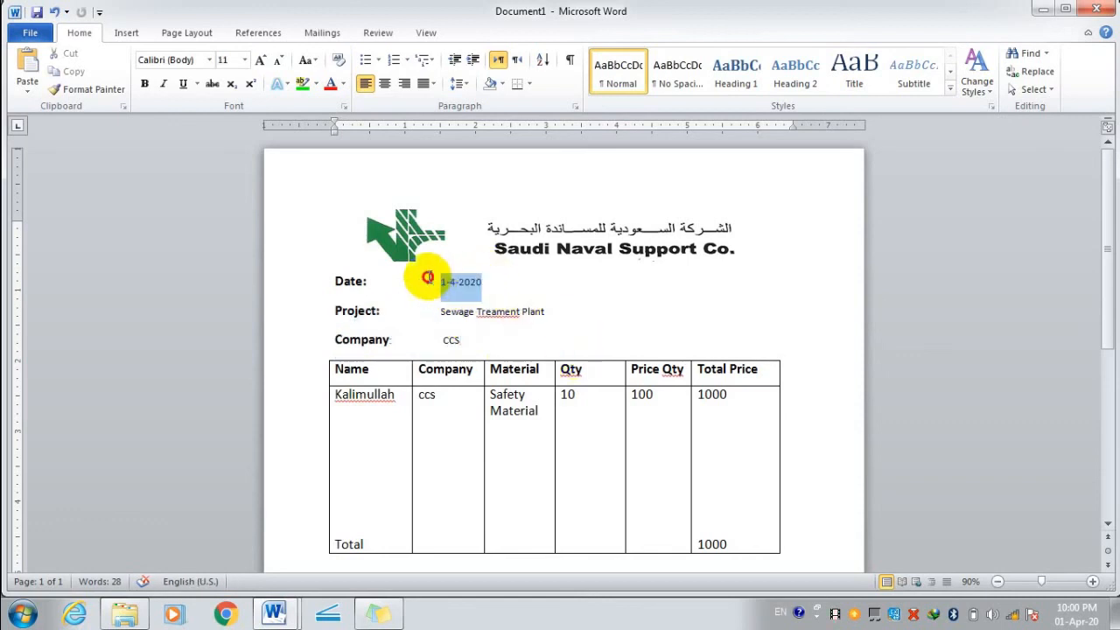
click(245, 59)
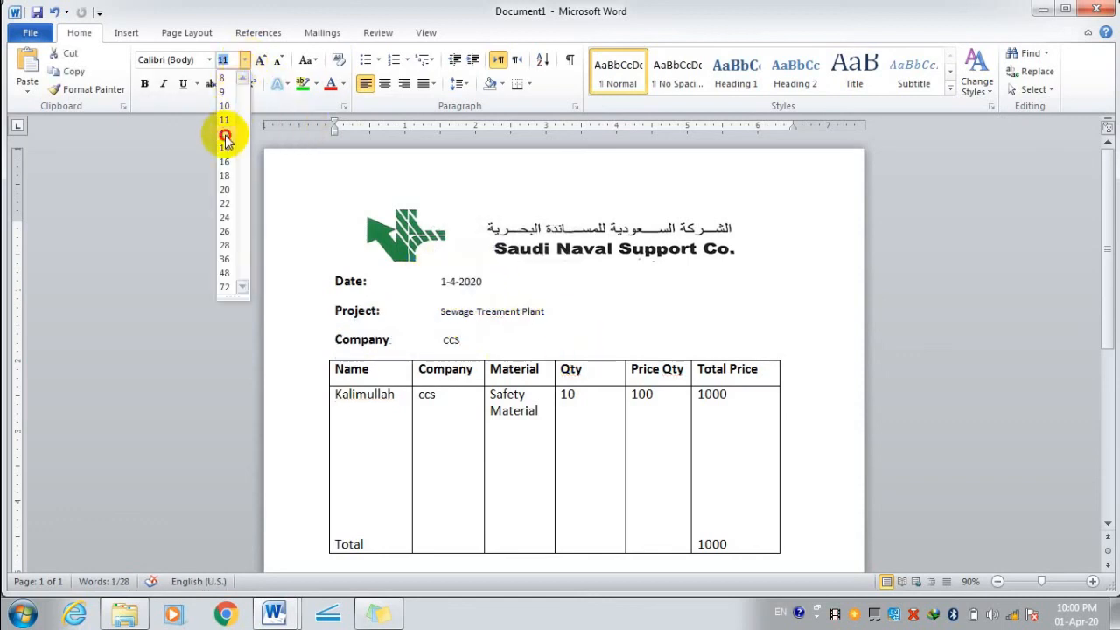
click(230, 138)
Set the project name Sewage Treament Plant to 14 pt and CCS to 16 pt.
drag(542, 312, 440, 311)
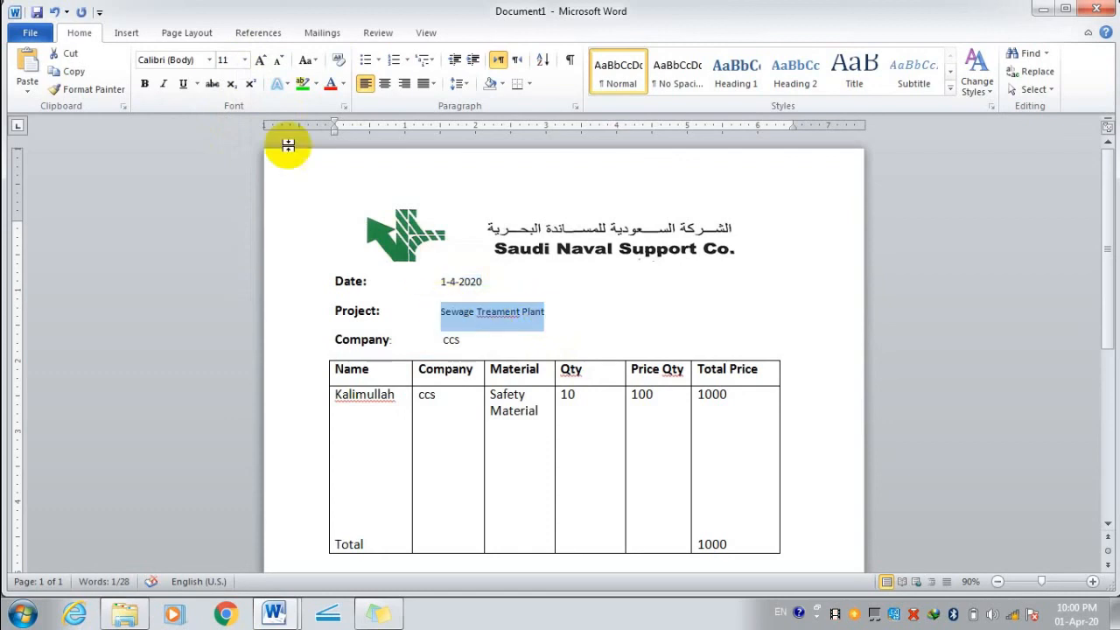
click(245, 60)
click(232, 151)
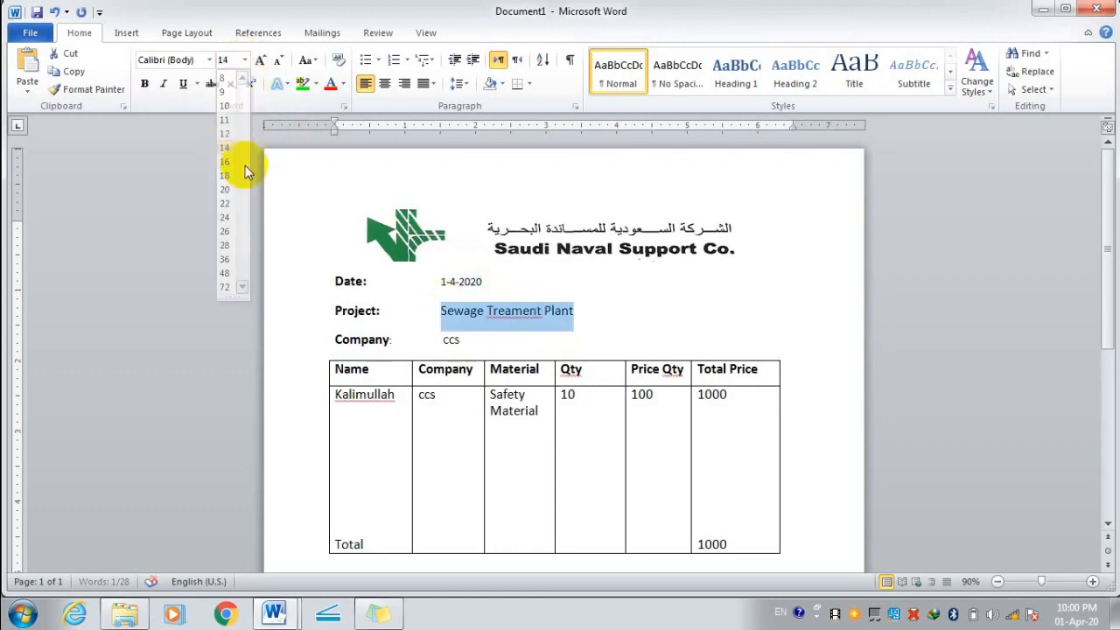
double_click(451, 341)
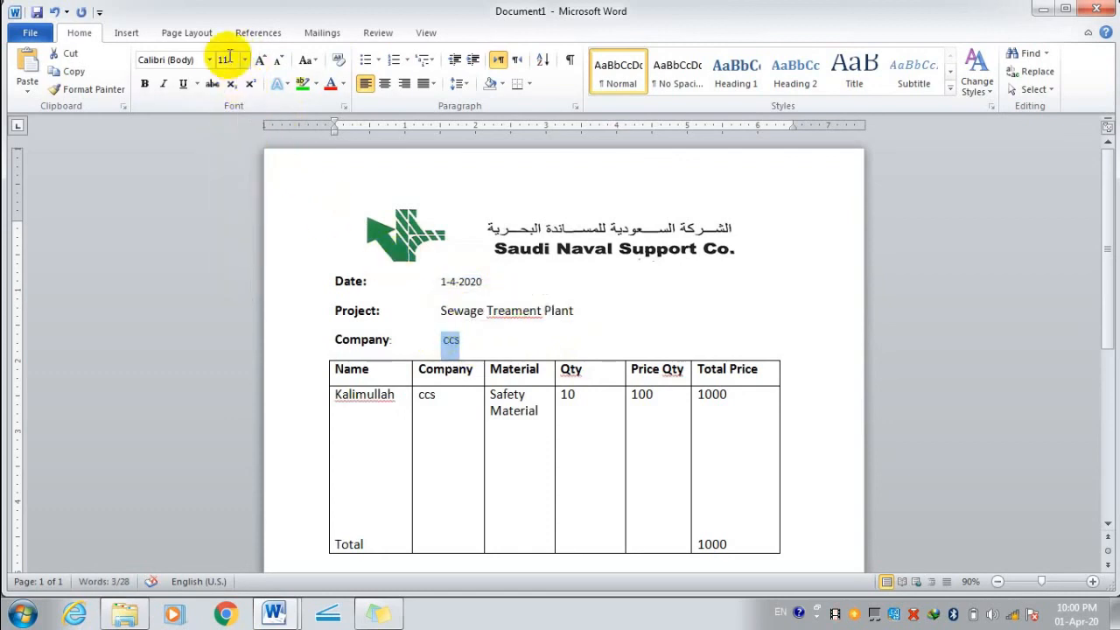
click(245, 59)
click(231, 163)
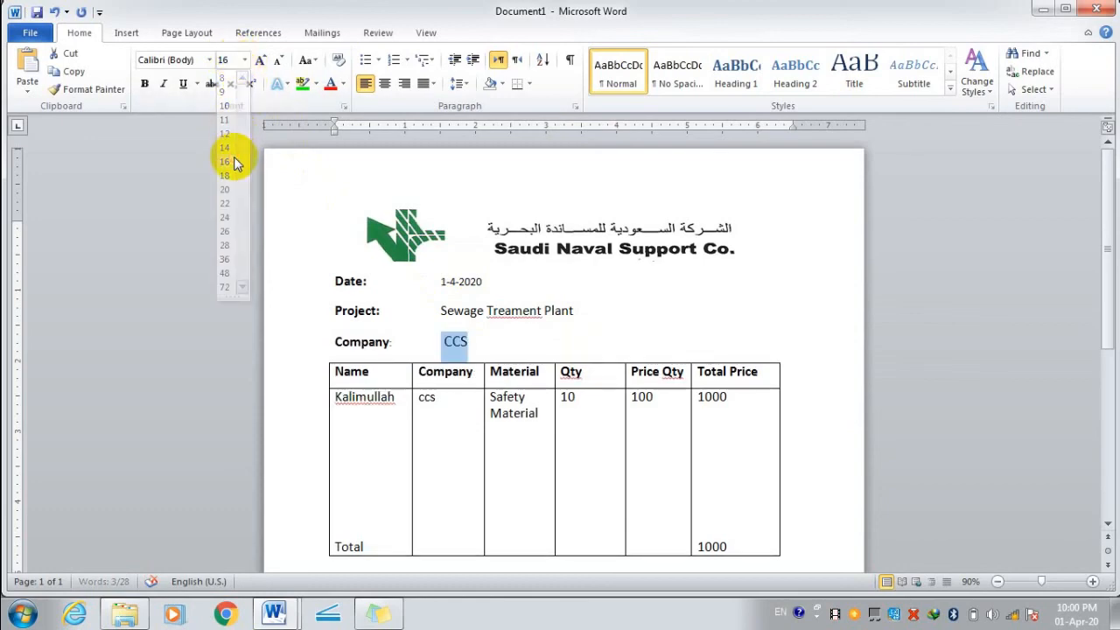
click(659, 340)
scroll(656, 337, down, 8)
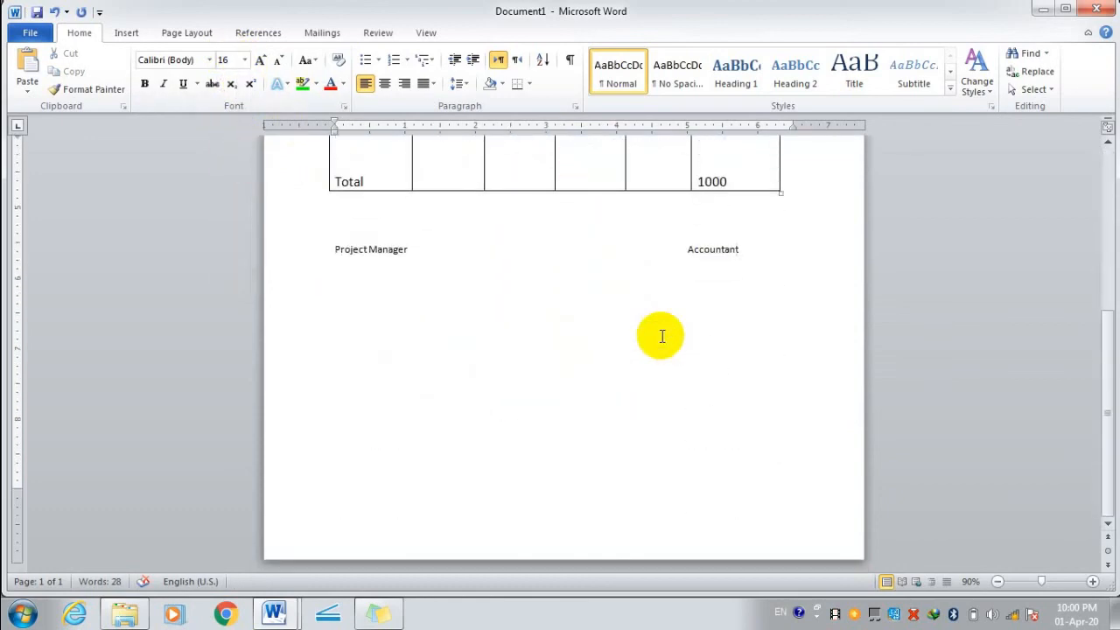
scroll(662, 337, up, 3)
scroll(663, 337, up, 5)
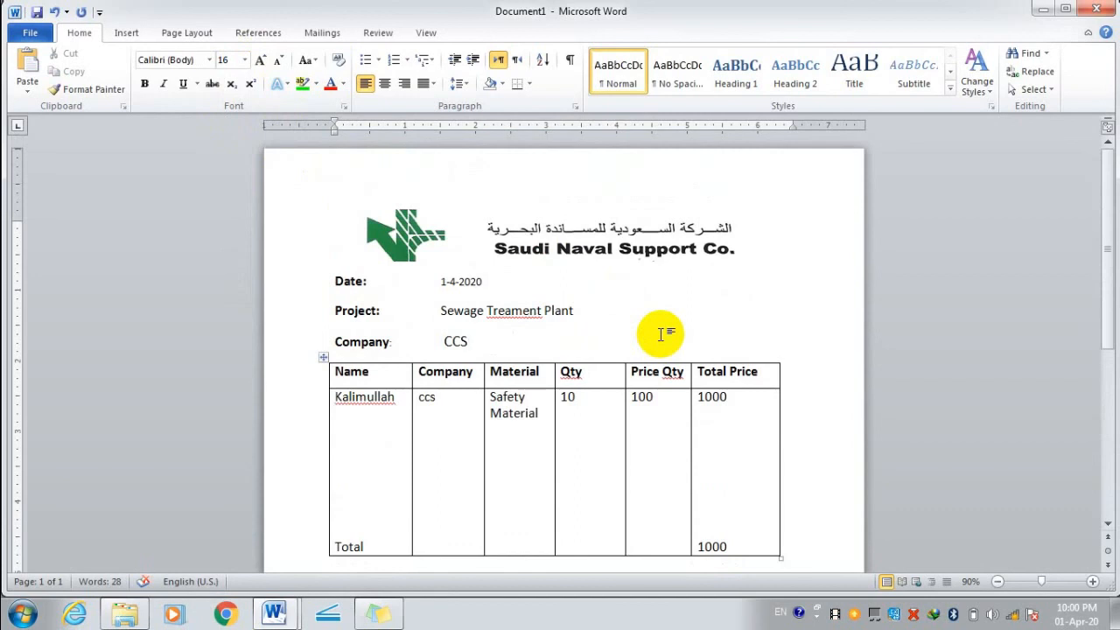